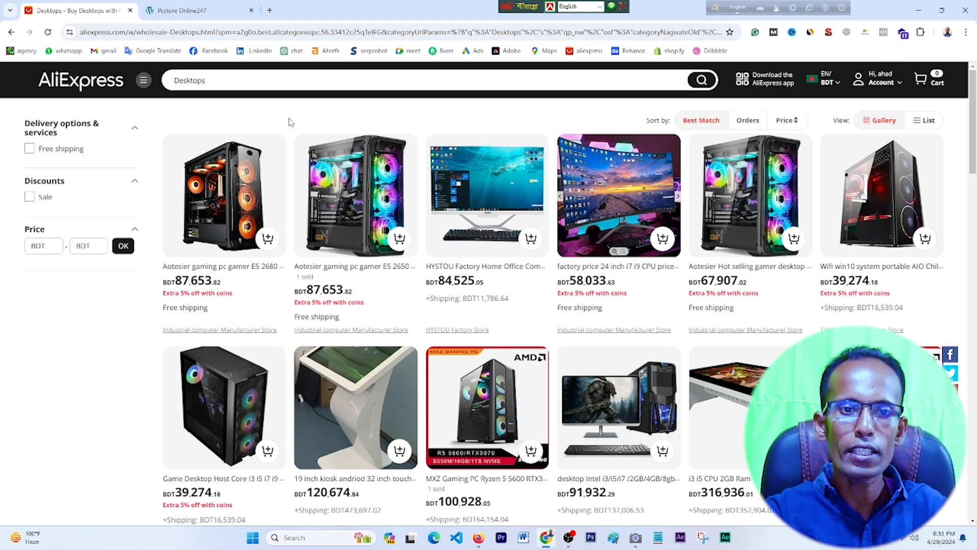
- Compare the AliExpress desktop listings with the Pcstore home page and the iBuyPower Pro Y60 product page on Amazon
{"action": "mouse_move", "coordinate": [348, 176]}
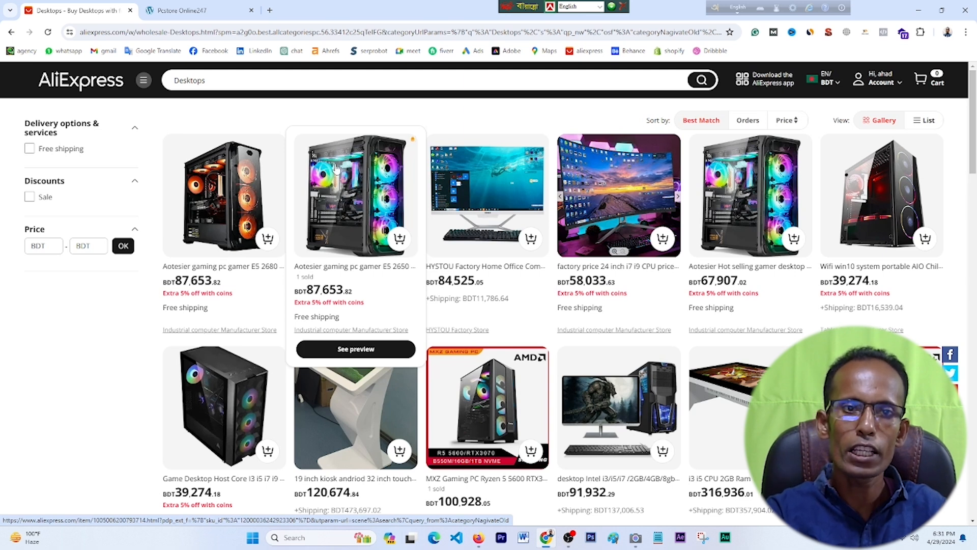
{"action": "left_click", "coordinate": [200, 6]}
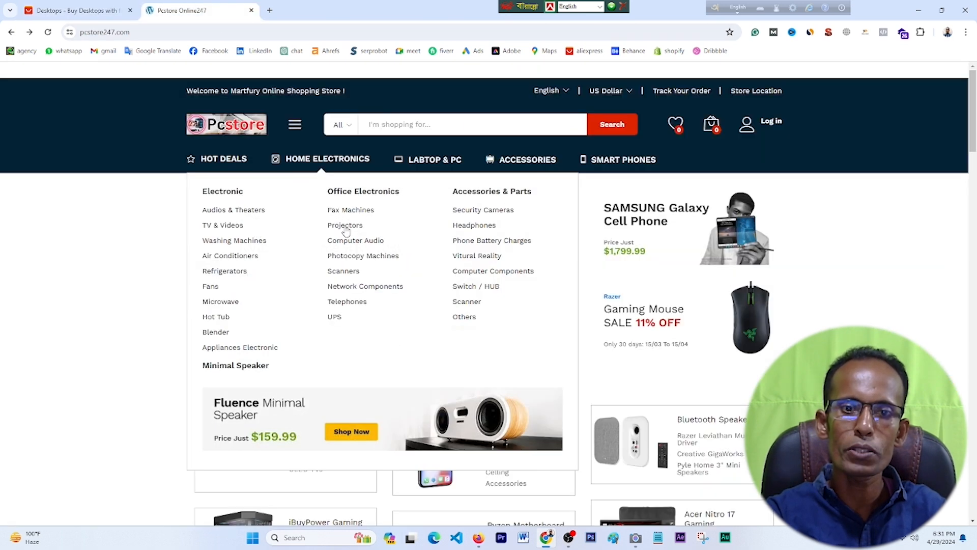
{"action": "scroll", "coordinate": [489, 294], "scroll_direction": "down", "scroll_amount": 2}
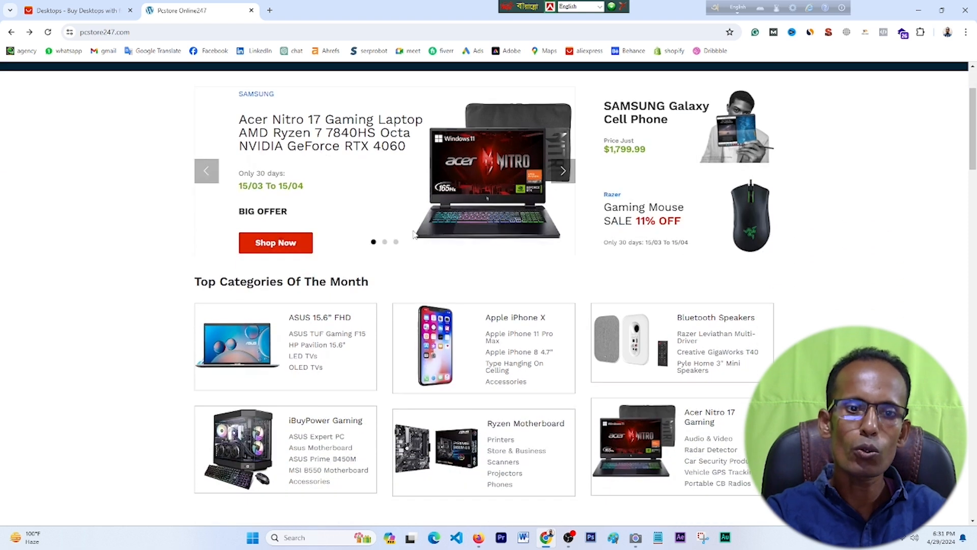
{"action": "left_click", "coordinate": [73, 6]}
{"action": "mouse_move", "coordinate": [379, 212]}
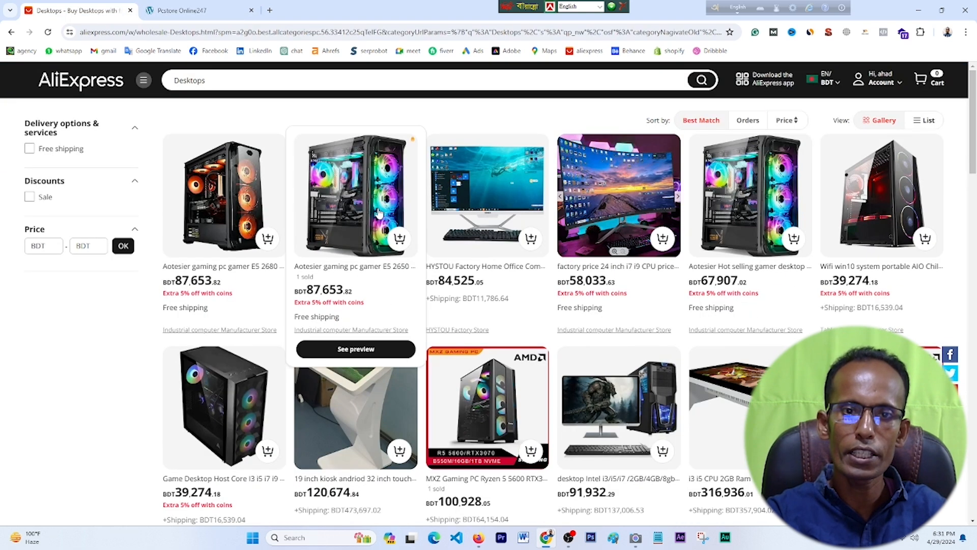
{"action": "left_click", "coordinate": [183, 10]}
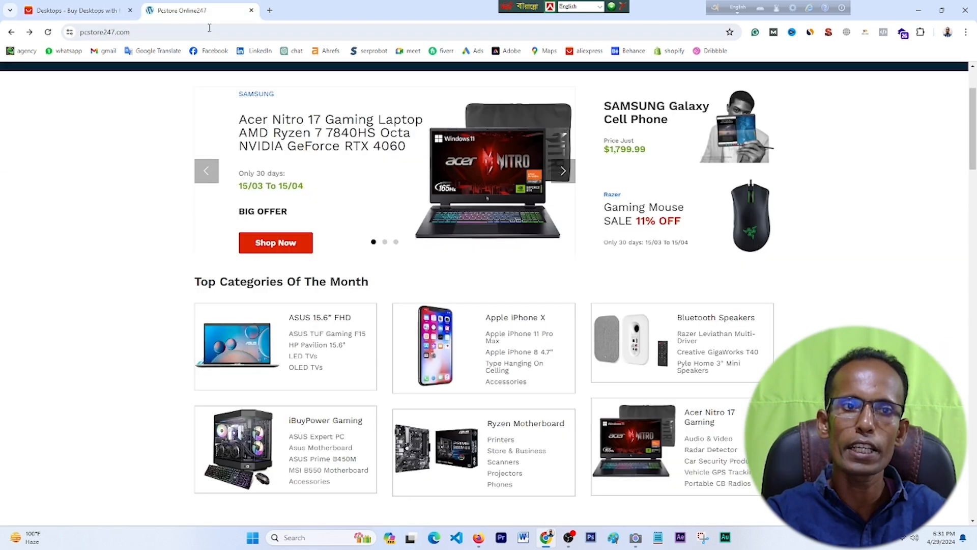
{"action": "left_click", "coordinate": [149, 33]}
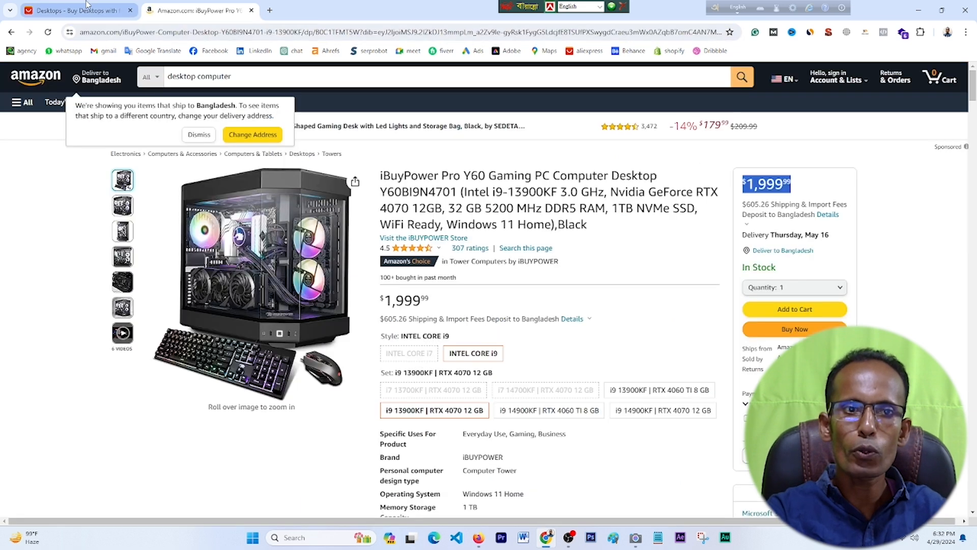
- Open the Aotesier gaming PC E5 2650 from the AliExpress desktop listings and highlight its price on the product page
{"action": "left_click", "coordinate": [84, 6]}
{"action": "mouse_move", "coordinate": [355, 280]}
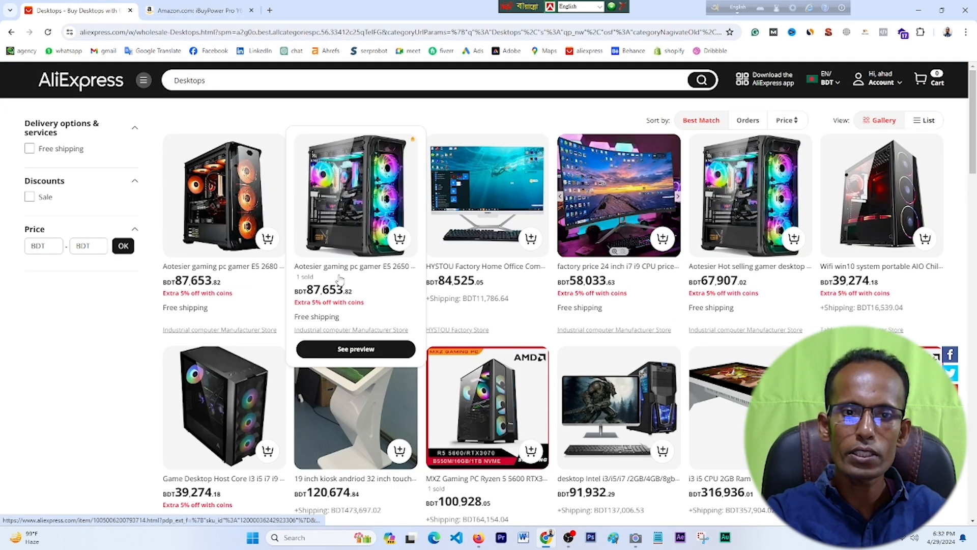
{"action": "left_click", "coordinate": [328, 273]}
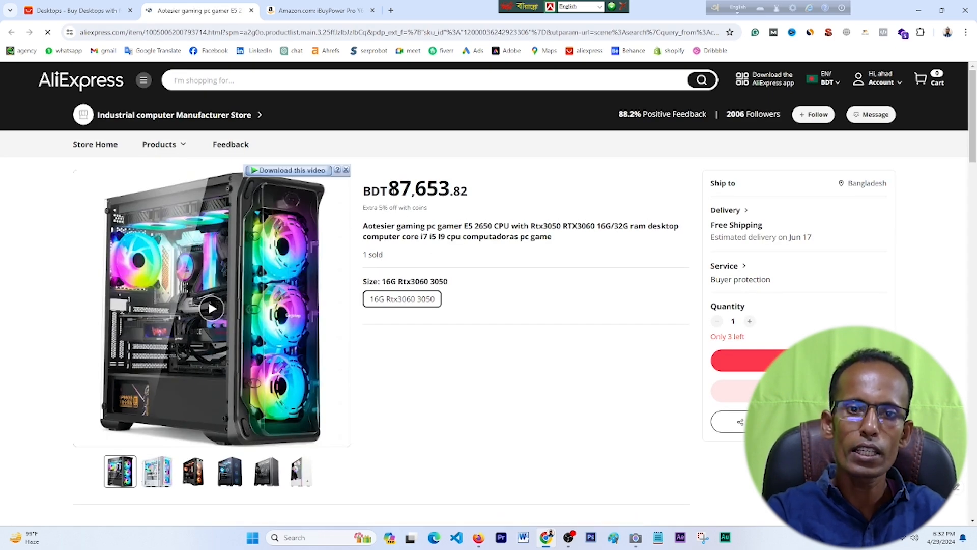
{"action": "left_click_drag", "start_coordinate": [390, 190], "coordinate": [461, 201]}
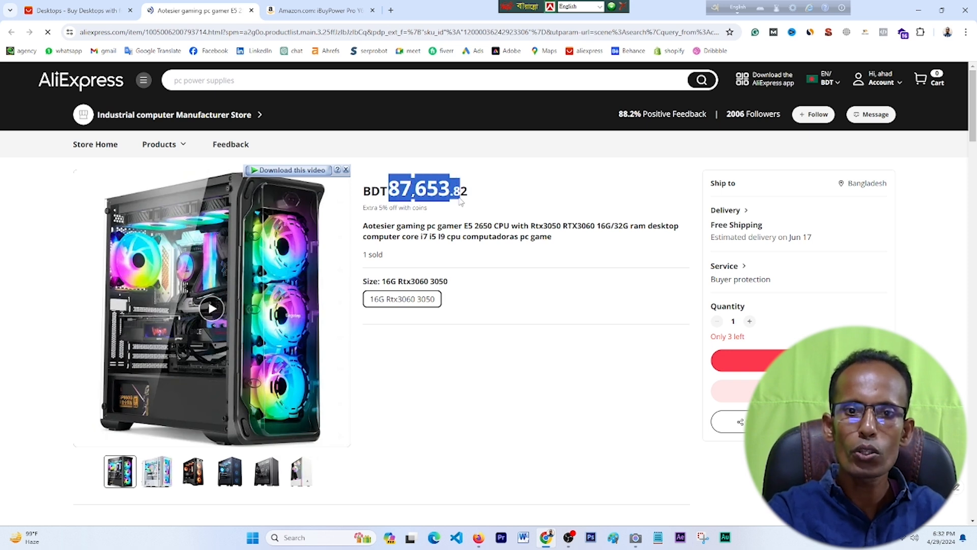
{"action": "left_click", "coordinate": [405, 194]}
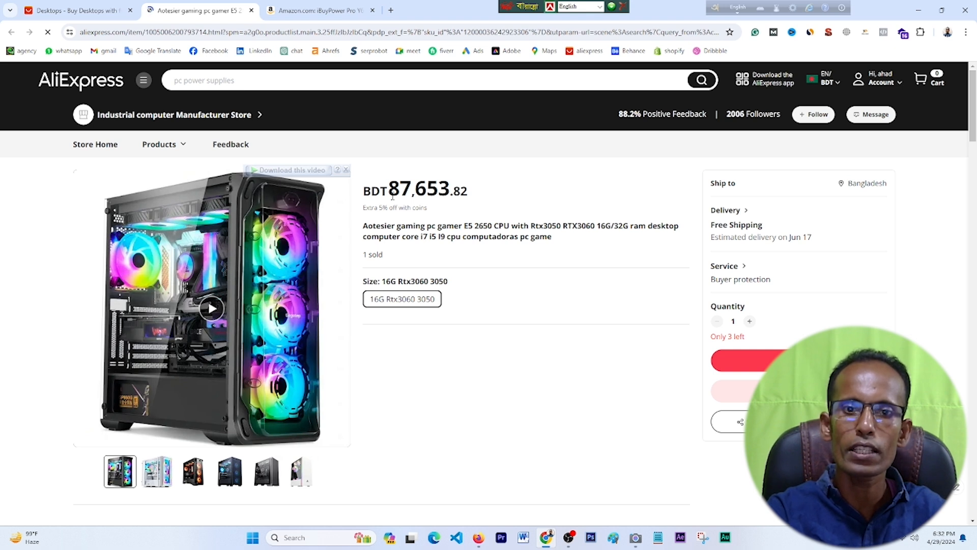
- Check the iBuyPower Pro Y60 page on Amazon and browse the product deals on the Pcstore home page
{"action": "left_click", "coordinate": [332, 11]}
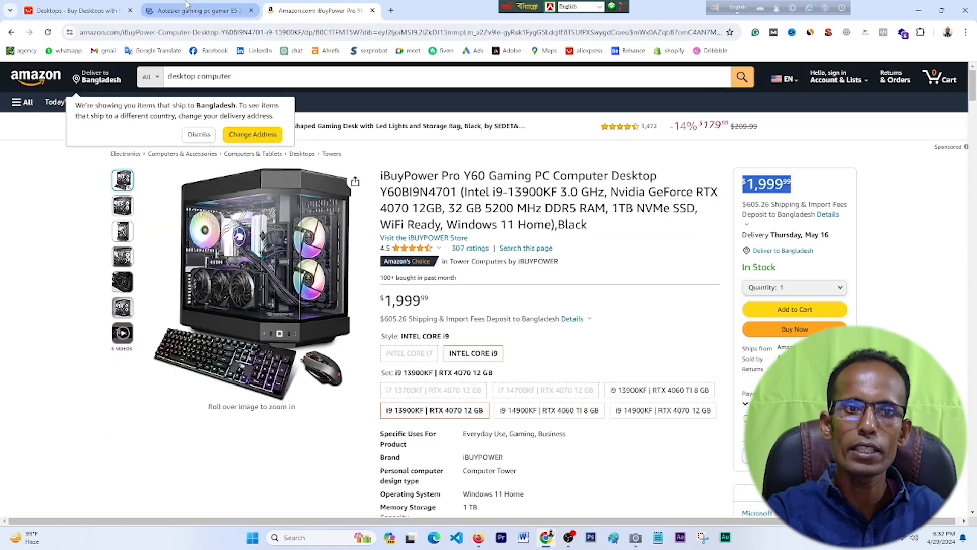
{"action": "left_click", "coordinate": [191, 10]}
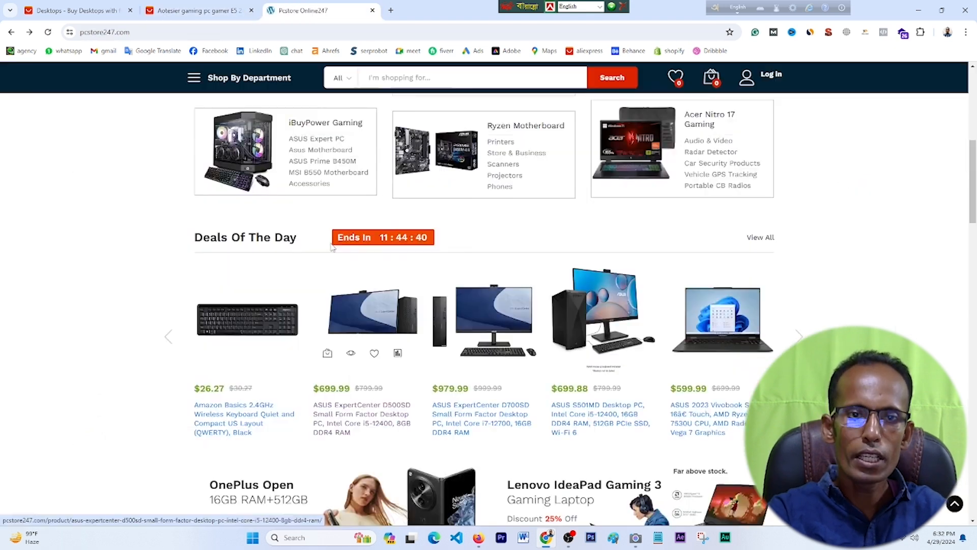
{"action": "scroll", "coordinate": [326, 301], "scroll_direction": "up", "scroll_amount": 1}
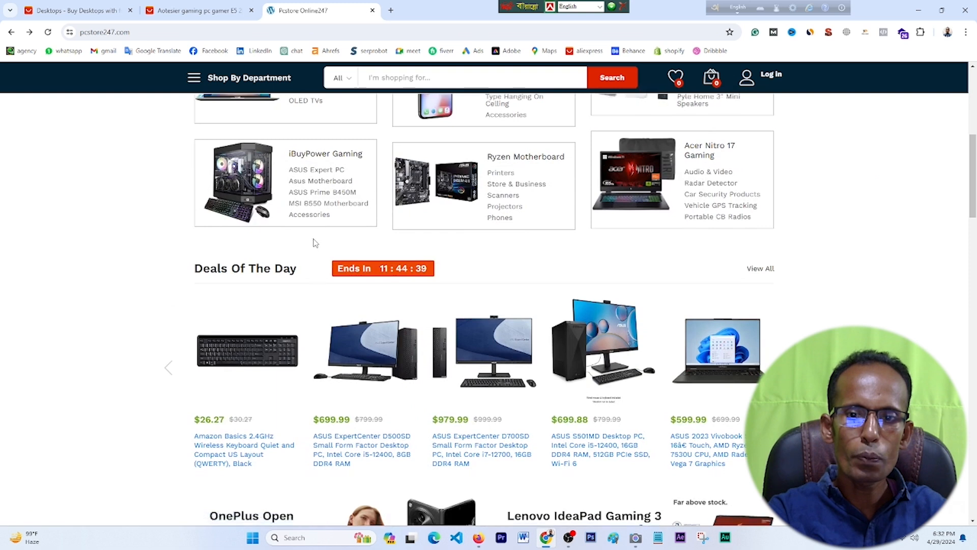
{"action": "scroll", "coordinate": [379, 326], "scroll_direction": "down", "scroll_amount": 8}
{"action": "scroll", "coordinate": [387, 336], "scroll_direction": "down", "scroll_amount": 1}
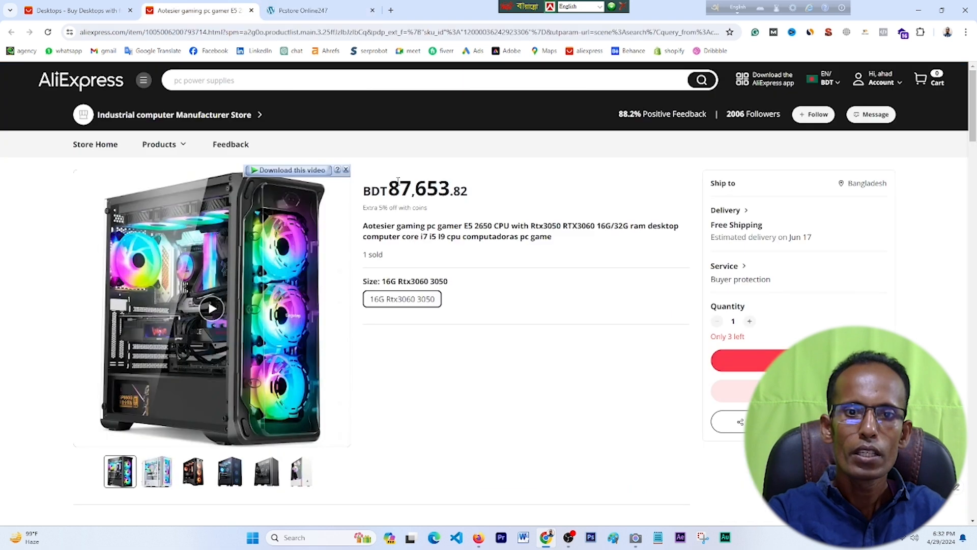
- Take the Aotesier PC's price of 87,653 into Calculator, multiply it by 2 and copy the result
{"action": "left_click_drag", "start_coordinate": [390, 191], "coordinate": [452, 201]}
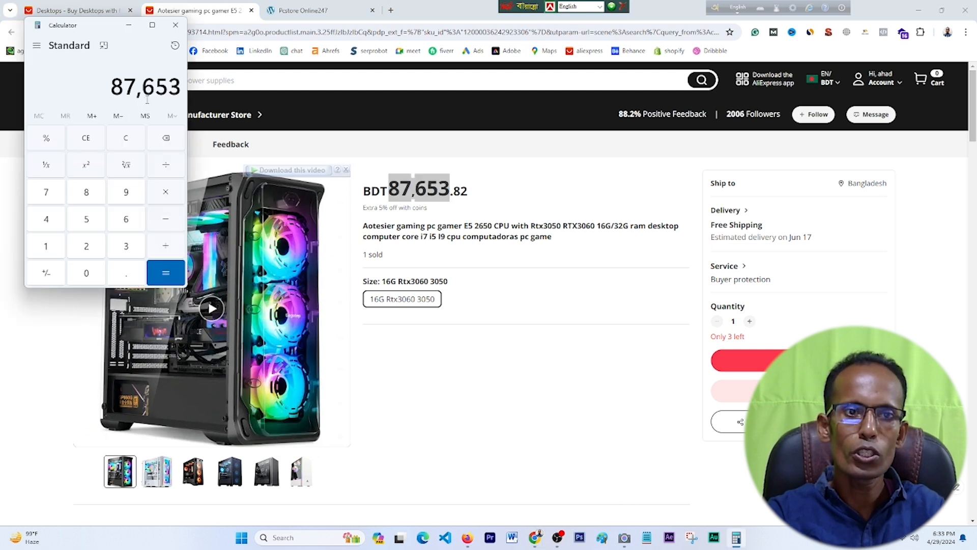
{"action": "left_click", "coordinate": [166, 196]}
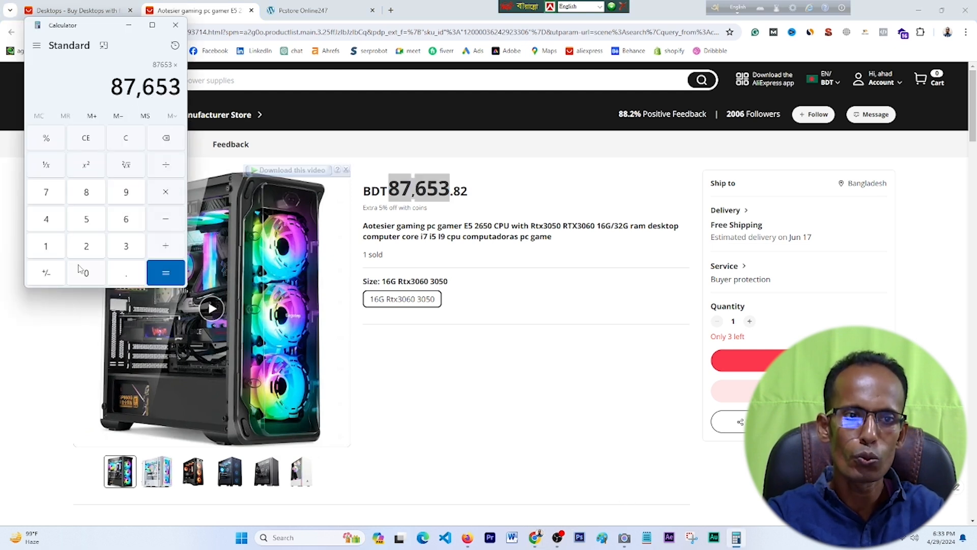
{"action": "left_click", "coordinate": [86, 246]}
{"action": "left_click", "coordinate": [165, 273]}
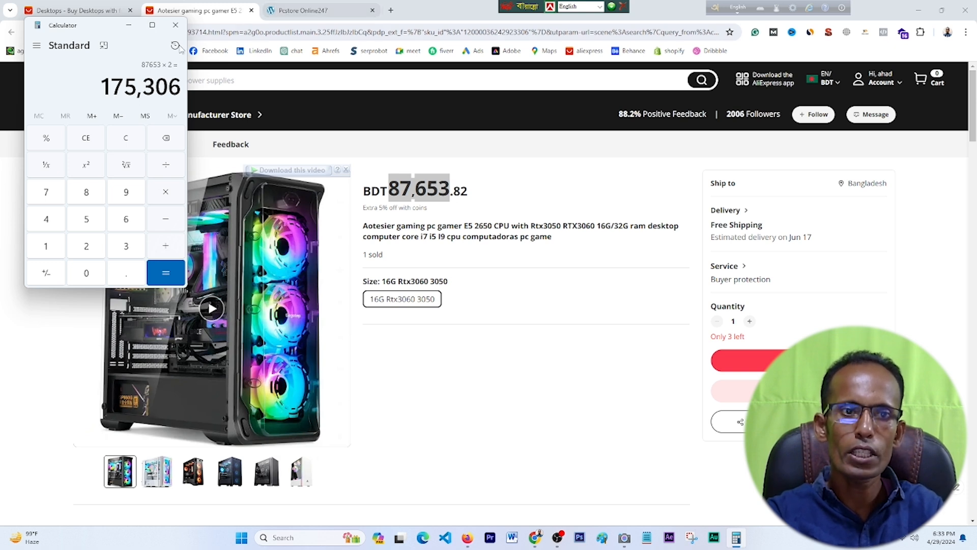
{"action": "left_click_drag", "start_coordinate": [101, 87], "coordinate": [182, 86]}
{"action": "right_click", "coordinate": [178, 87]}
{"action": "left_click", "coordinate": [194, 100]}
- Open the iBuyPower Pro Y60 Gaming PC product page from Pcstore's Best Seller In The Last Month section
{"action": "left_click", "coordinate": [303, 11]}
{"action": "scroll", "coordinate": [444, 330], "scroll_direction": "down", "scroll_amount": 1}
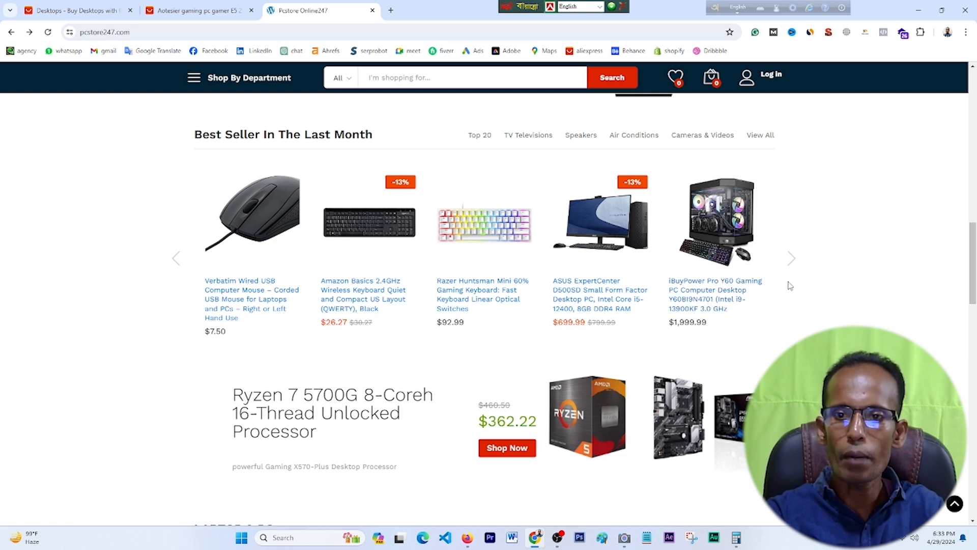
{"action": "left_click", "coordinate": [711, 294]}
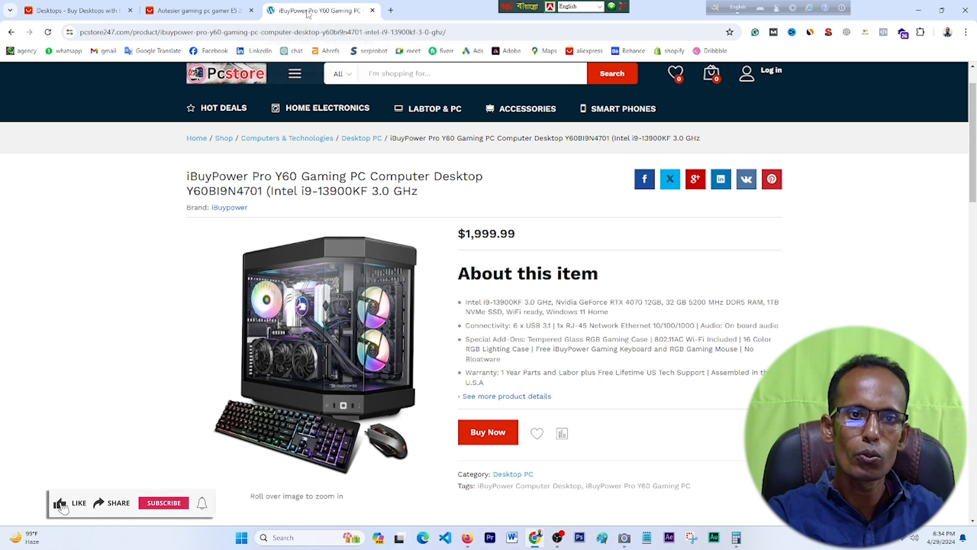
- Return to the AliExpress desktop listings and open the Aotesier gaming PC E5 2650 product page again
{"action": "mouse_move", "coordinate": [206, 5]}
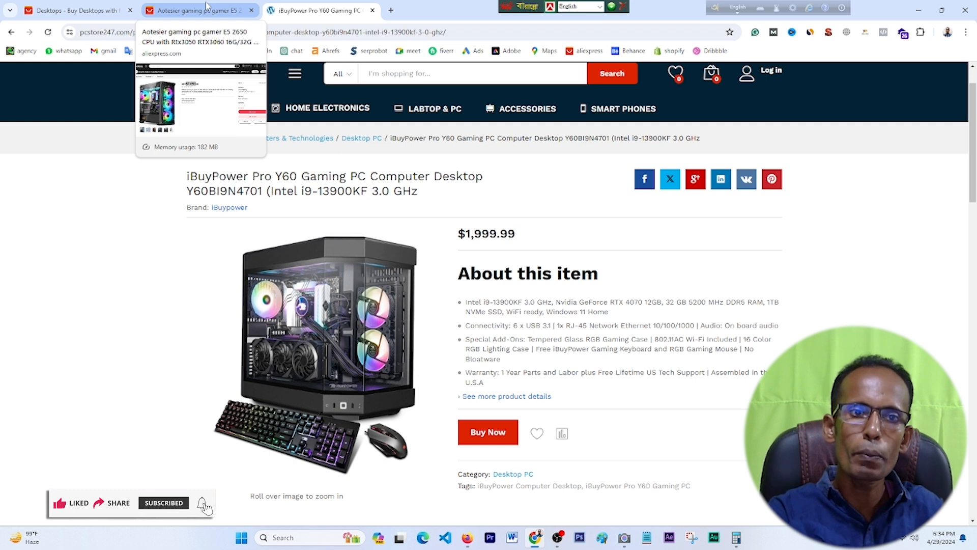
{"action": "left_click", "coordinate": [206, 5]}
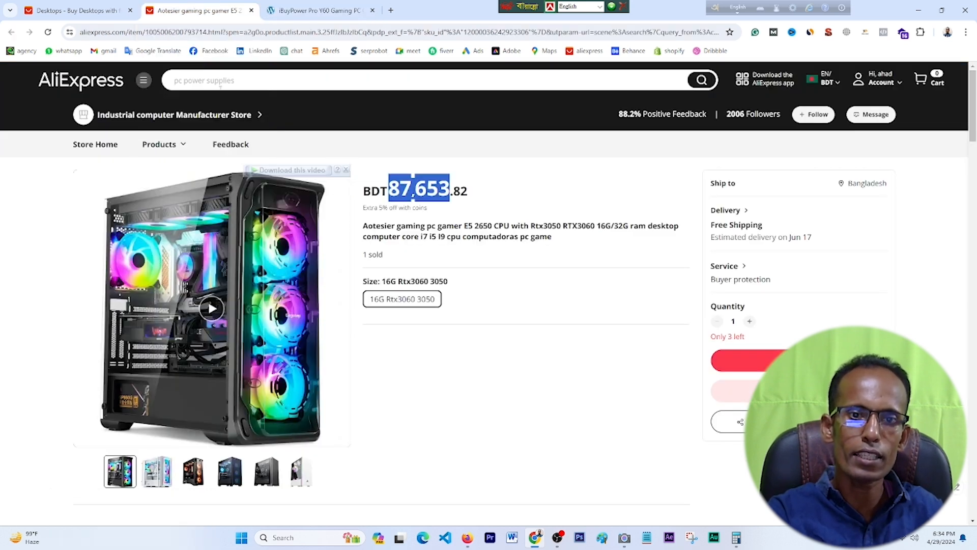
{"action": "left_click", "coordinate": [82, 6]}
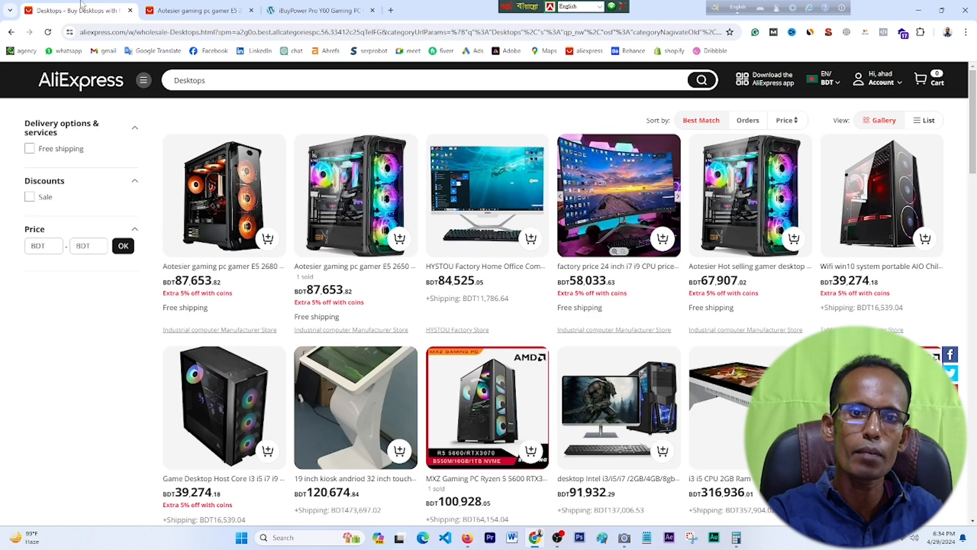
{"action": "mouse_move", "coordinate": [357, 279]}
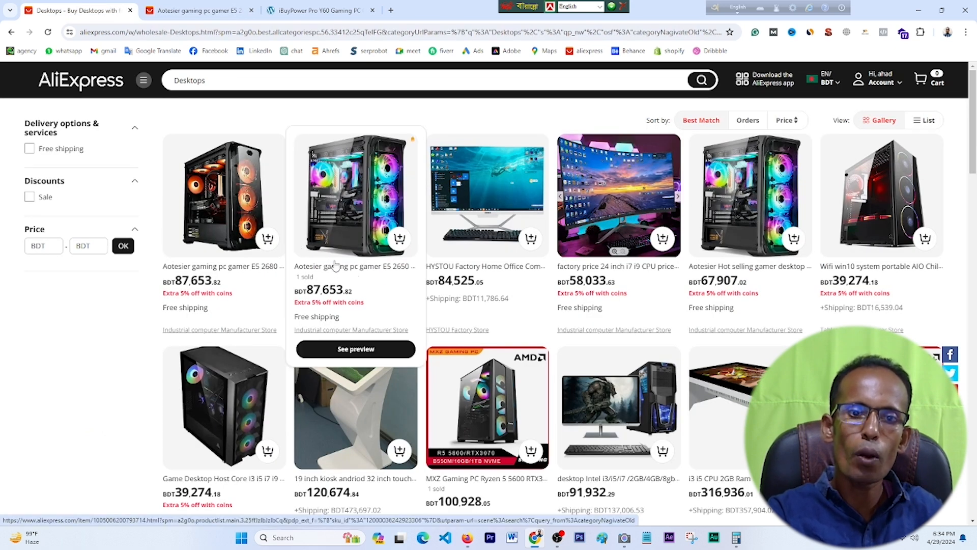
{"action": "left_click", "coordinate": [334, 265]}
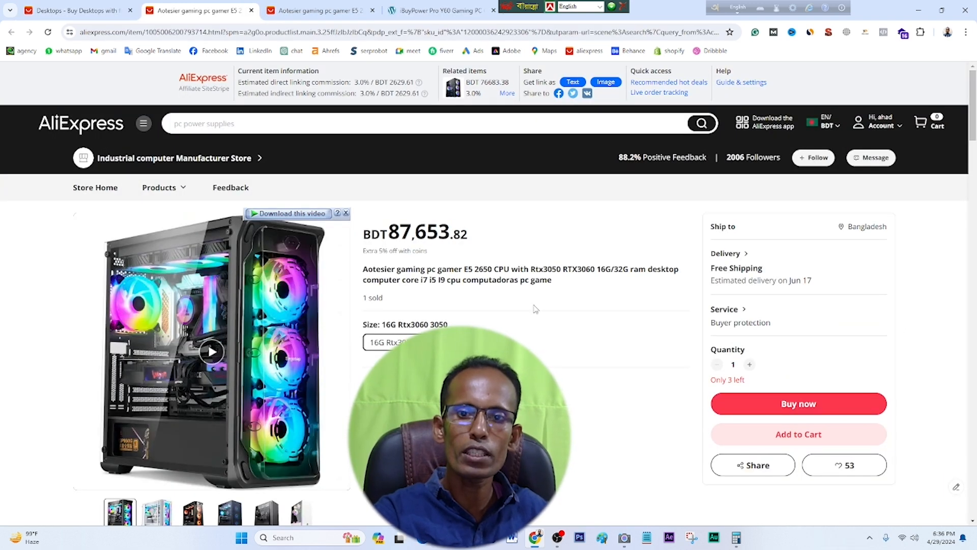
- Start buying the Aotesier PC on AliExpress, review its order confirmation page and return to the product page
{"action": "left_click", "coordinate": [784, 406]}
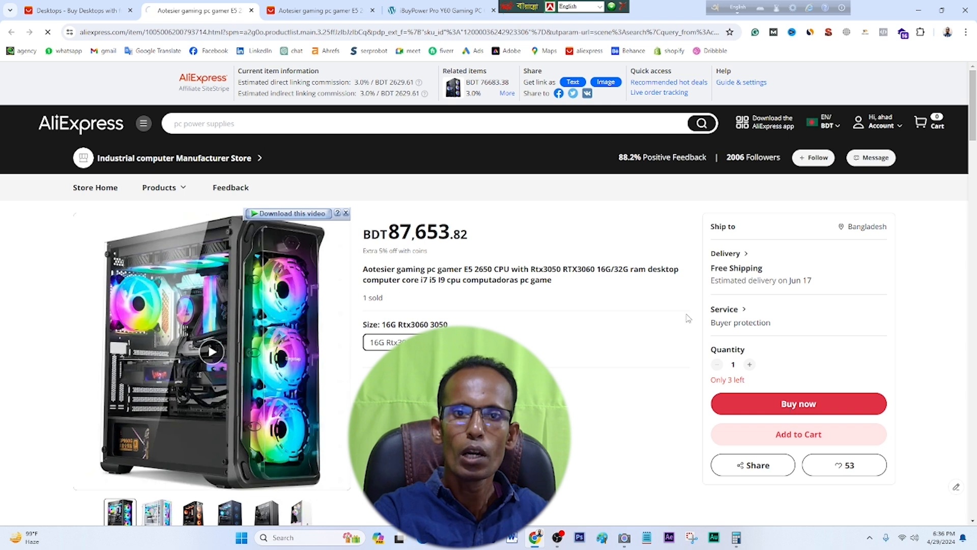
{"action": "left_click", "coordinate": [427, 7]}
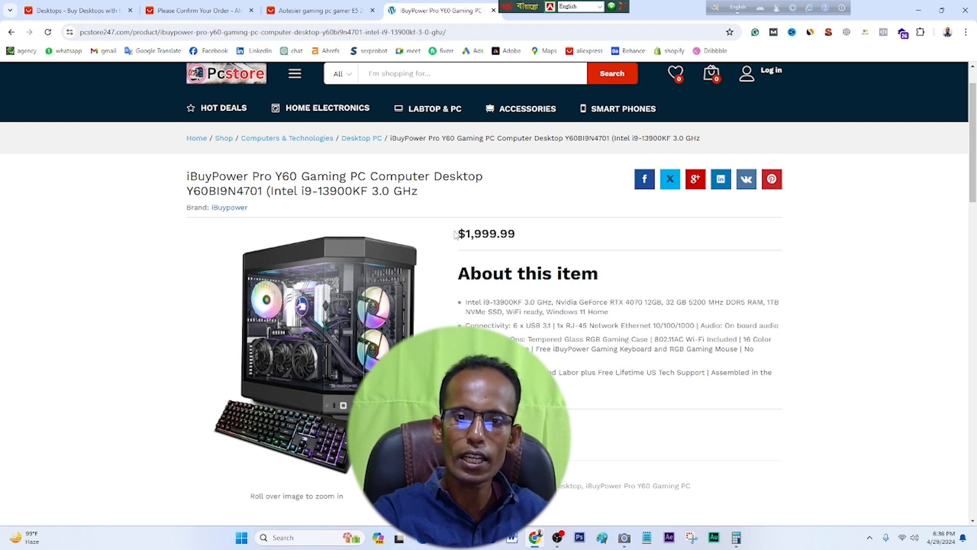
{"action": "left_click", "coordinate": [246, 5]}
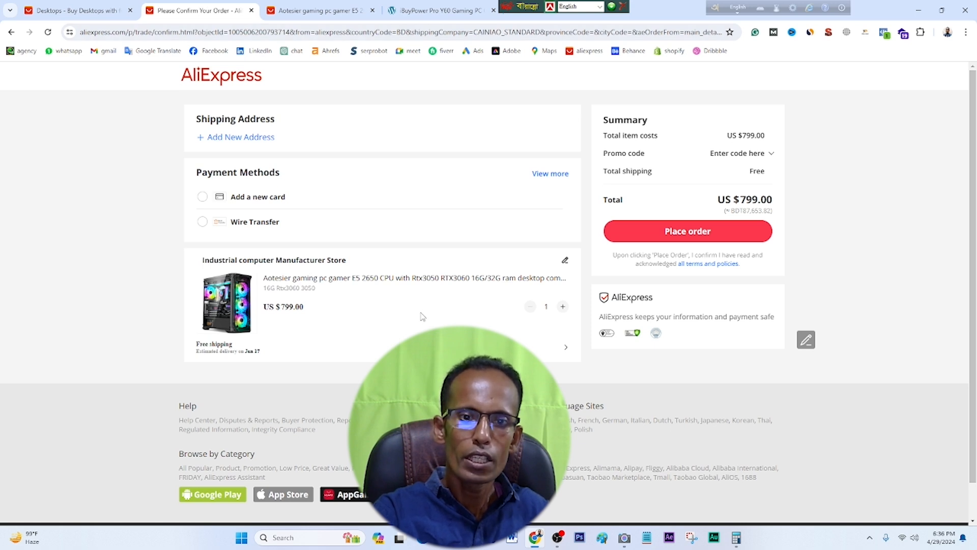
{"action": "scroll", "coordinate": [422, 317], "scroll_direction": "down", "scroll_amount": 1}
{"action": "scroll", "coordinate": [549, 288], "scroll_direction": "up", "scroll_amount": 1}
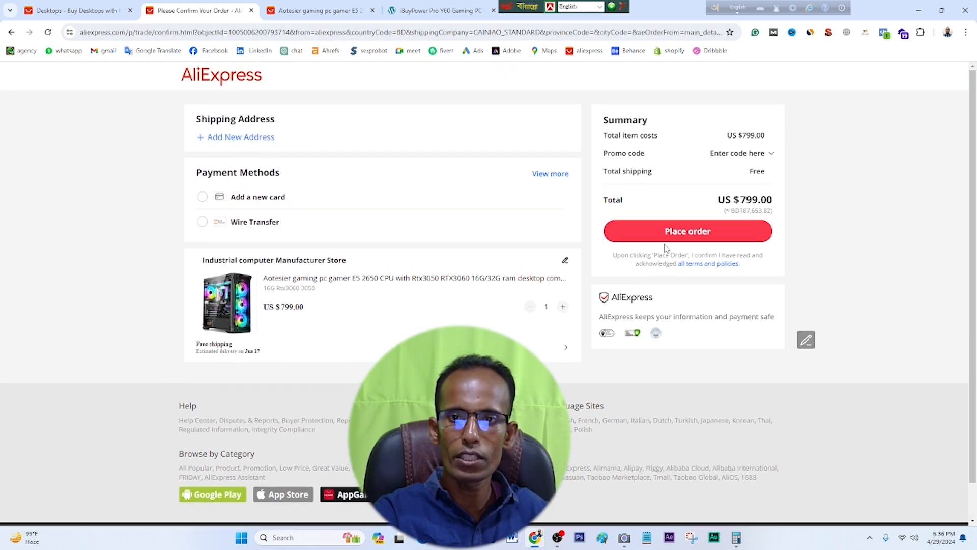
{"action": "left_click", "coordinate": [11, 33]}
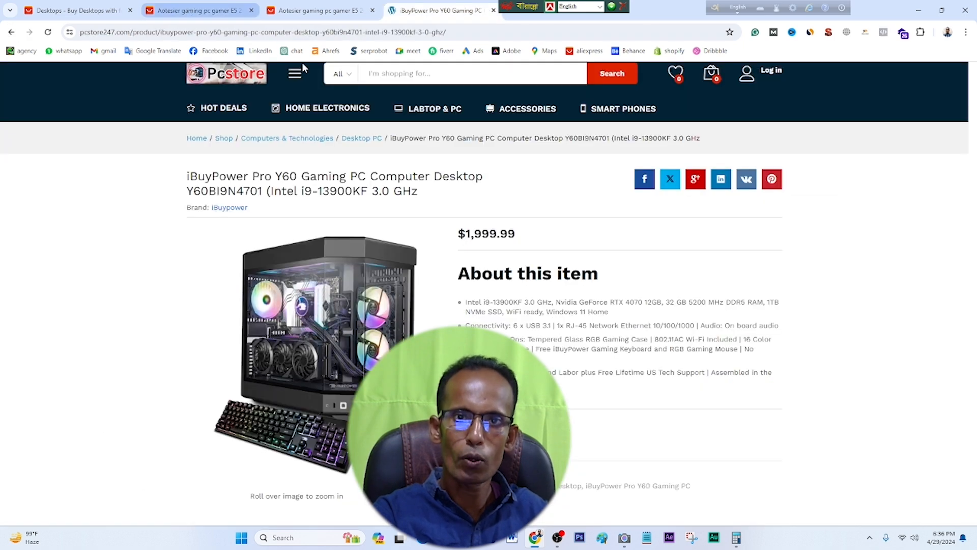
- Compare the Aotesier PC's product page on AliExpress with the iBuyPower Pro Y60 page on Pcstore
{"action": "left_click", "coordinate": [206, 5]}
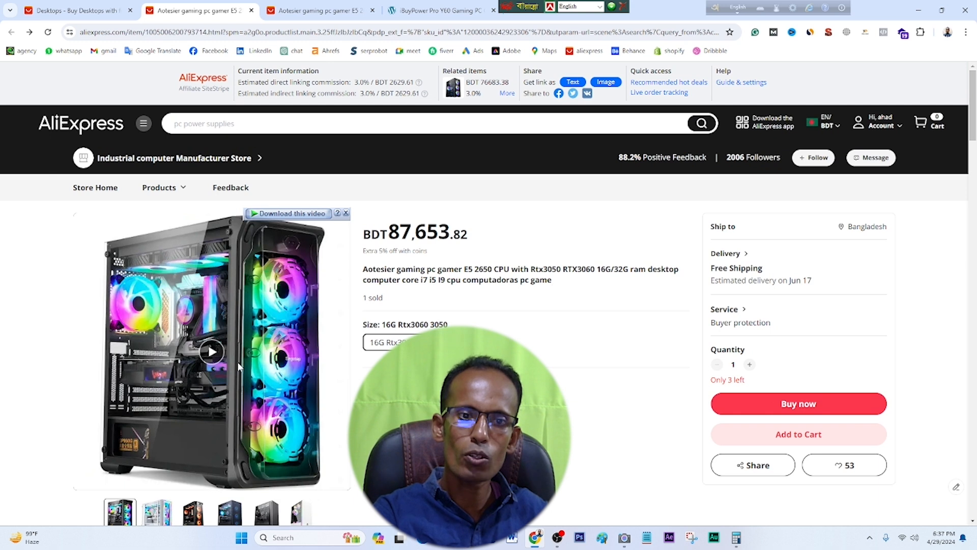
{"action": "left_click", "coordinate": [416, 5]}
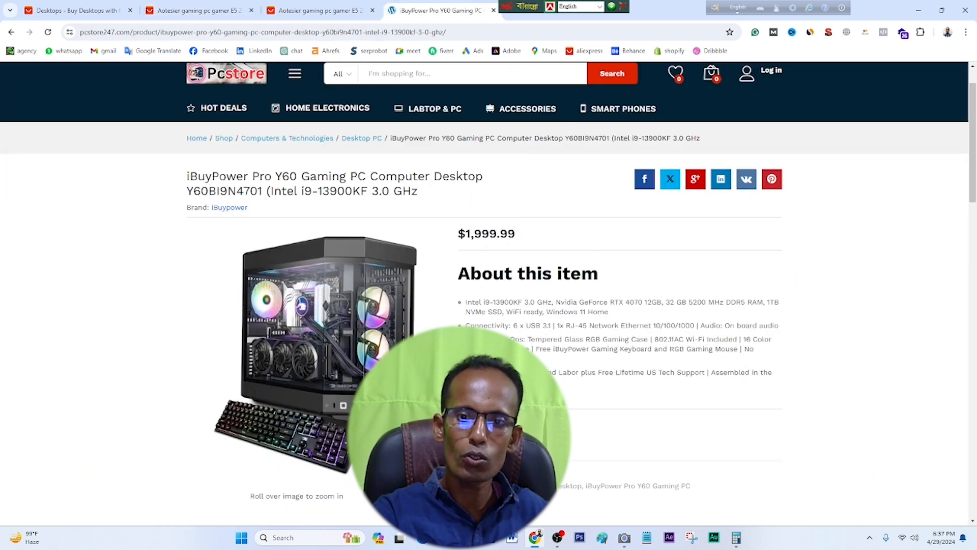
{"action": "left_click", "coordinate": [198, 6]}
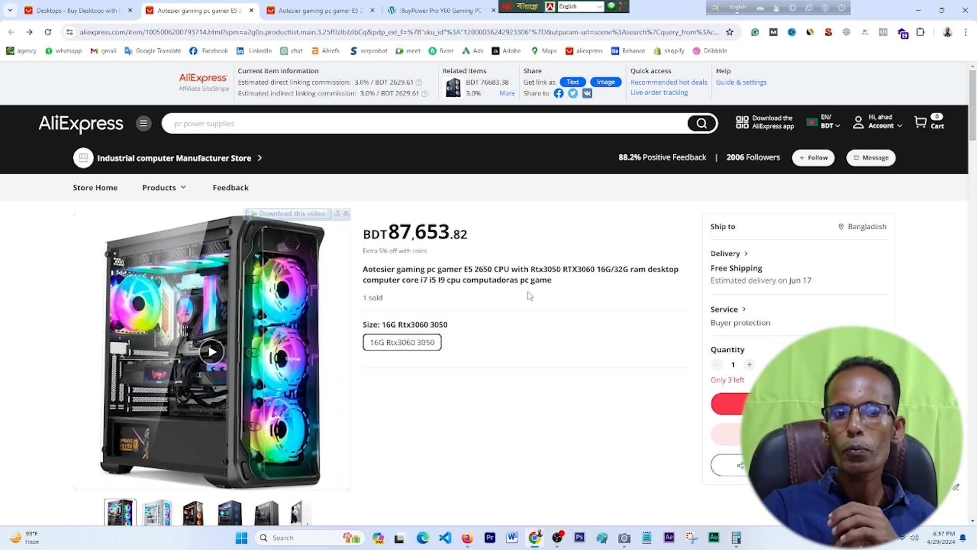
{"action": "left_click", "coordinate": [496, 13]}
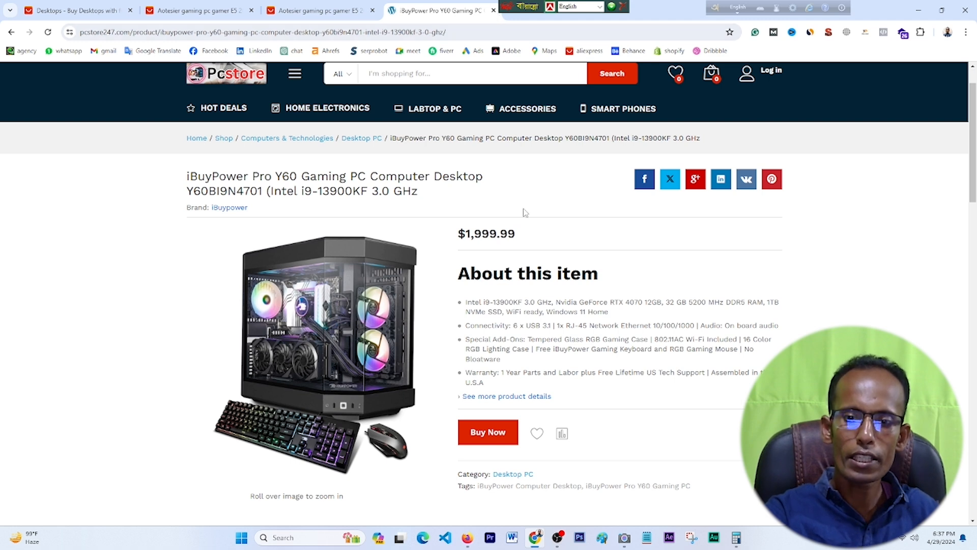
- Switch to Firefox with the Fiverr page and search its services for "dropship on shopify"
{"action": "left_click", "coordinate": [467, 537]}
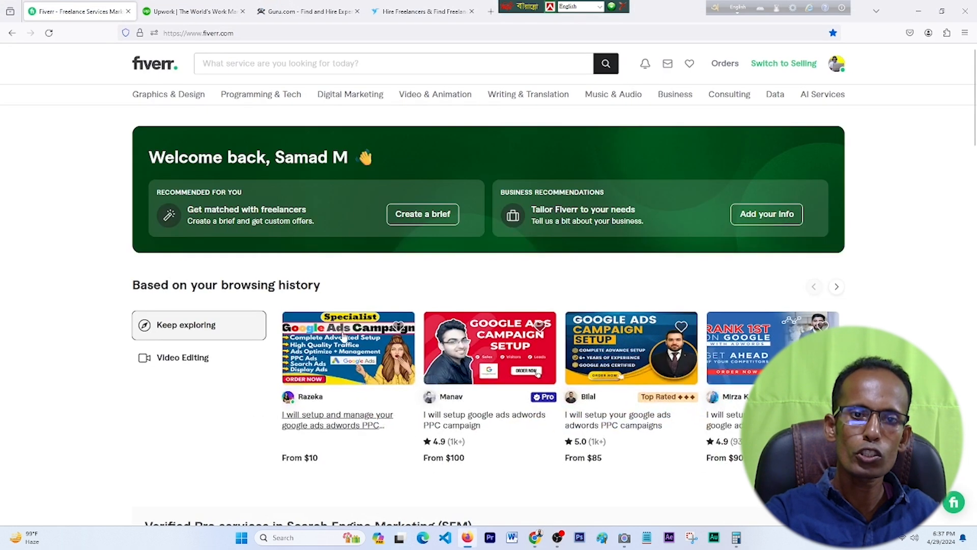
{"action": "left_click", "coordinate": [230, 64]}
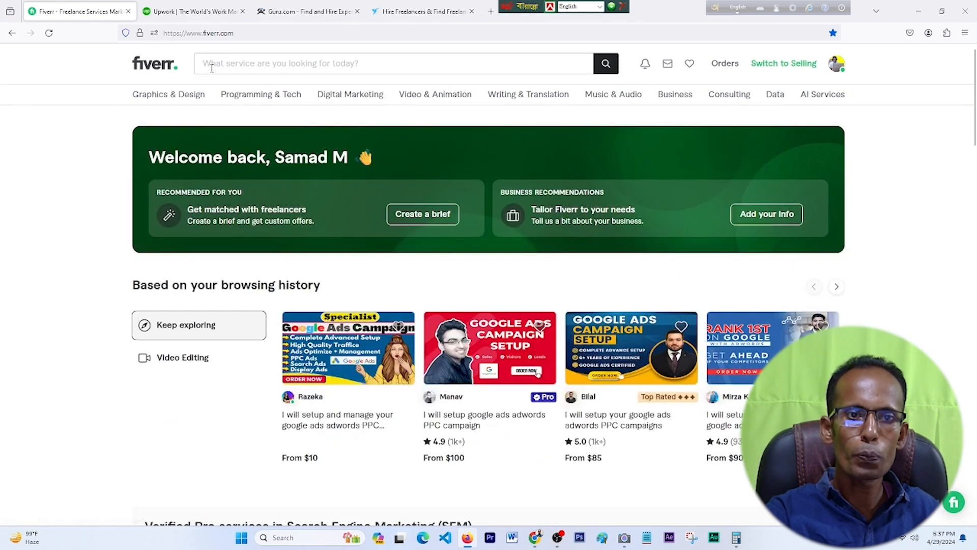
{"action": "type", "text": "drop"}
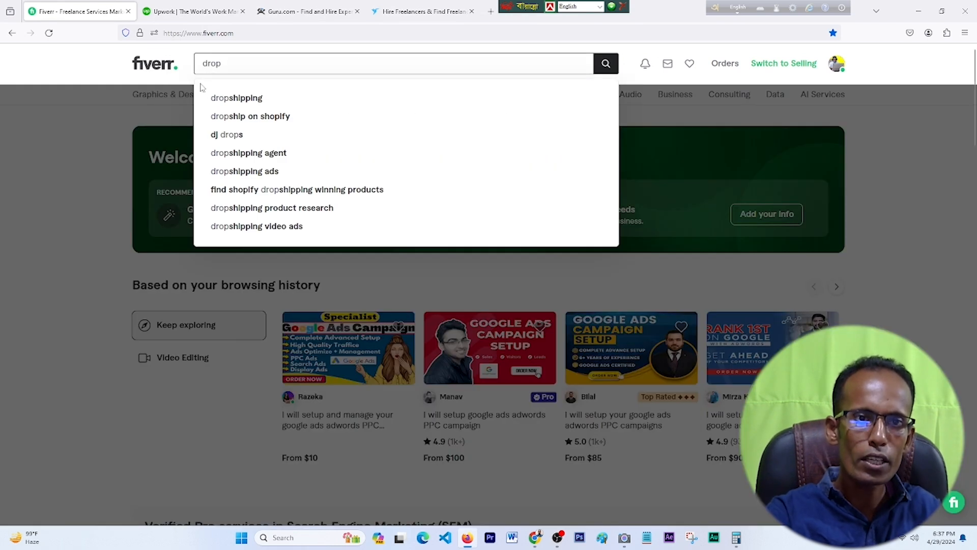
{"action": "left_click", "coordinate": [265, 122]}
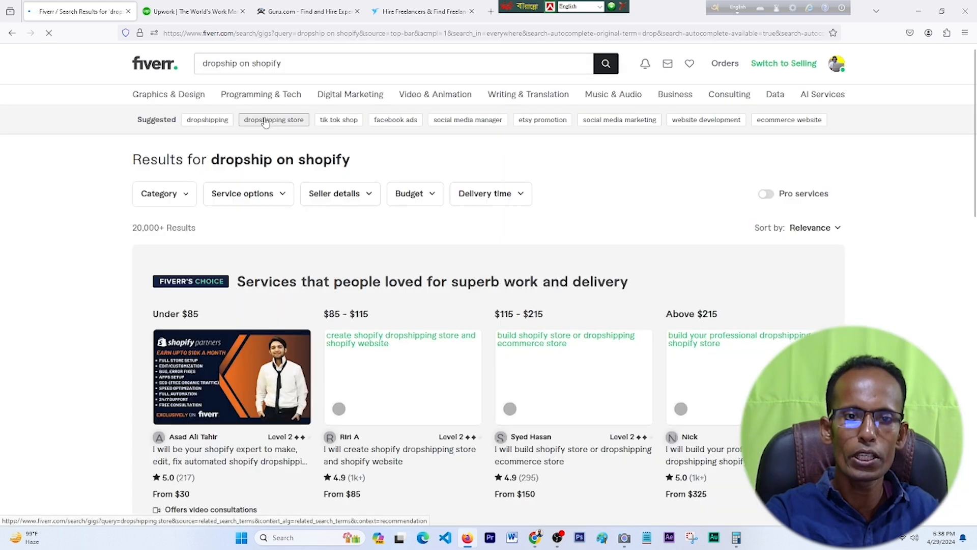
- Browse the dropship on shopify results and open the Above $215 gig "I will build your professional dropshipping shopify store" in a new tab
{"action": "scroll", "coordinate": [319, 229], "scroll_direction": "down", "scroll_amount": 3}
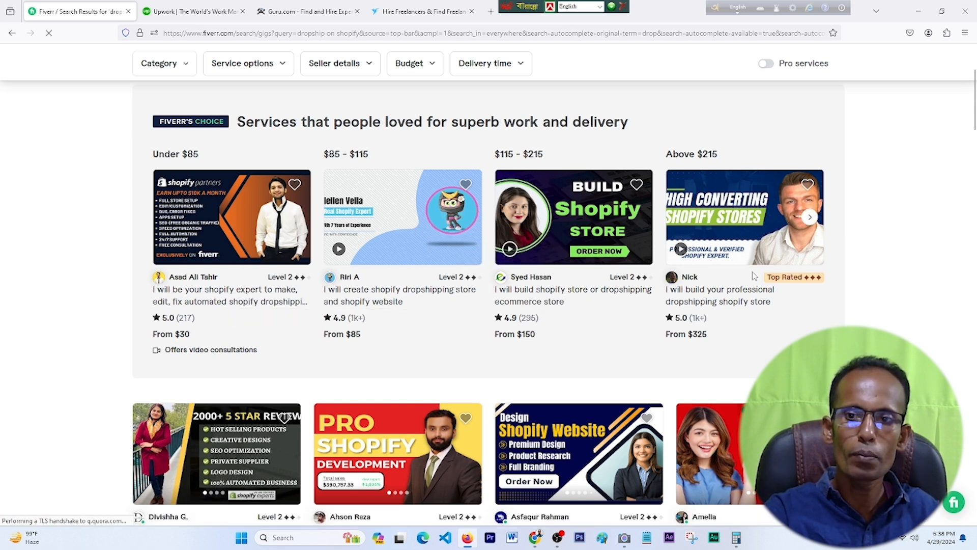
{"action": "scroll", "coordinate": [754, 275], "scroll_direction": "down", "scroll_amount": 7}
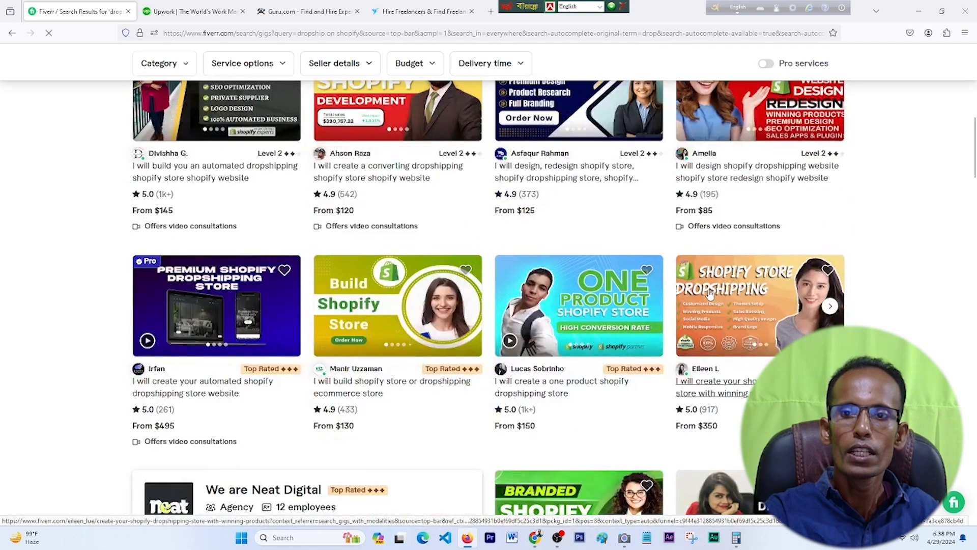
{"action": "scroll", "coordinate": [710, 294], "scroll_direction": "up", "scroll_amount": 2}
{"action": "scroll", "coordinate": [363, 222], "scroll_direction": "down", "scroll_amount": 1}
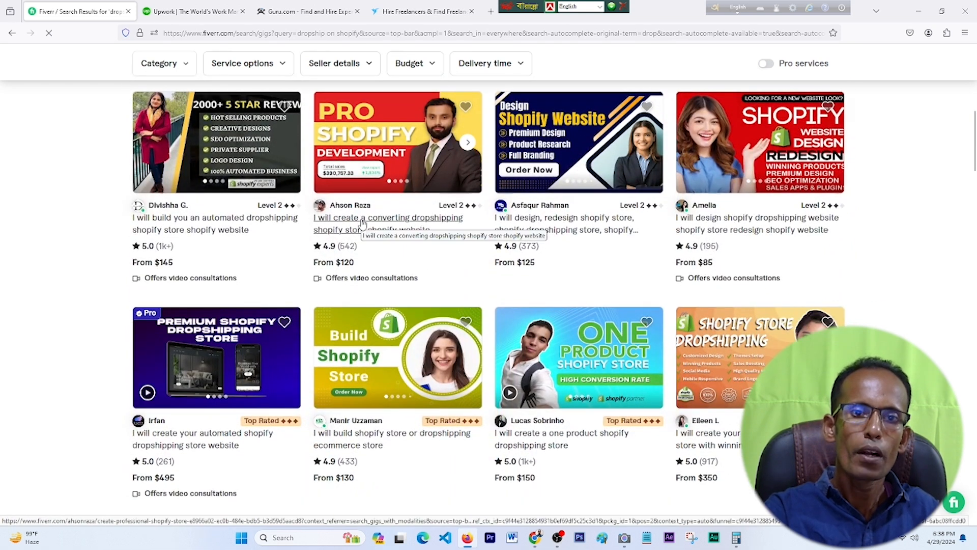
{"action": "scroll", "coordinate": [363, 222], "scroll_direction": "up", "scroll_amount": 6}
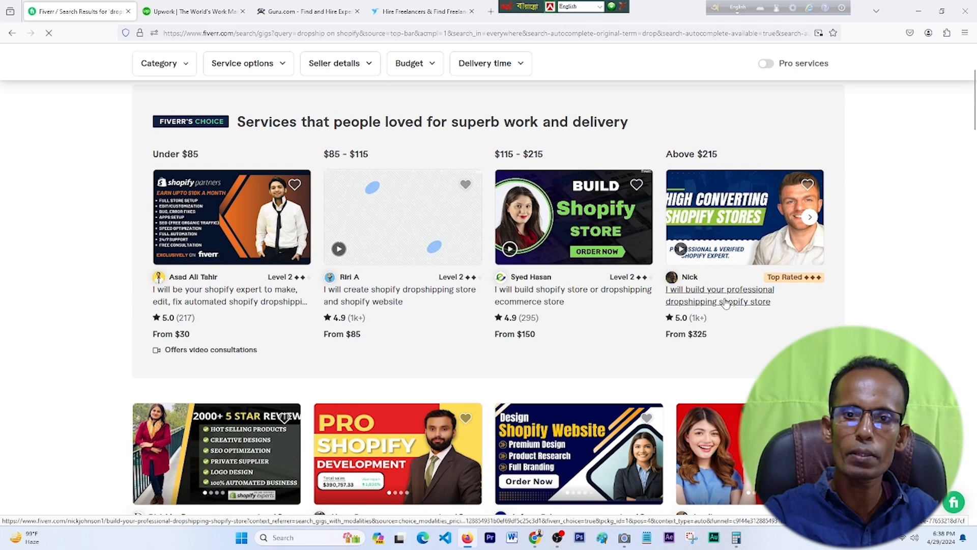
{"action": "scroll", "coordinate": [844, 321], "scroll_direction": "down", "scroll_amount": 1}
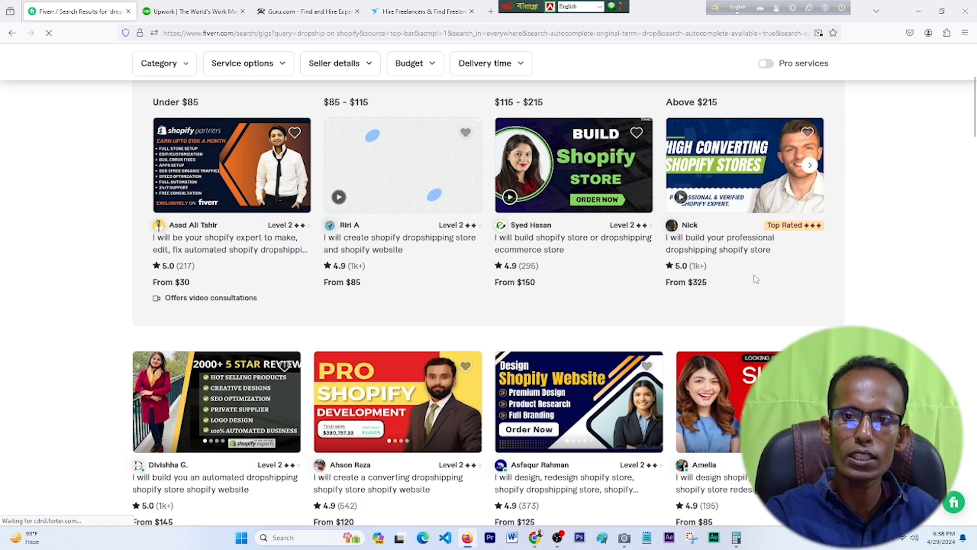
{"action": "right_click", "coordinate": [705, 243]}
{"action": "left_click", "coordinate": [737, 254]}
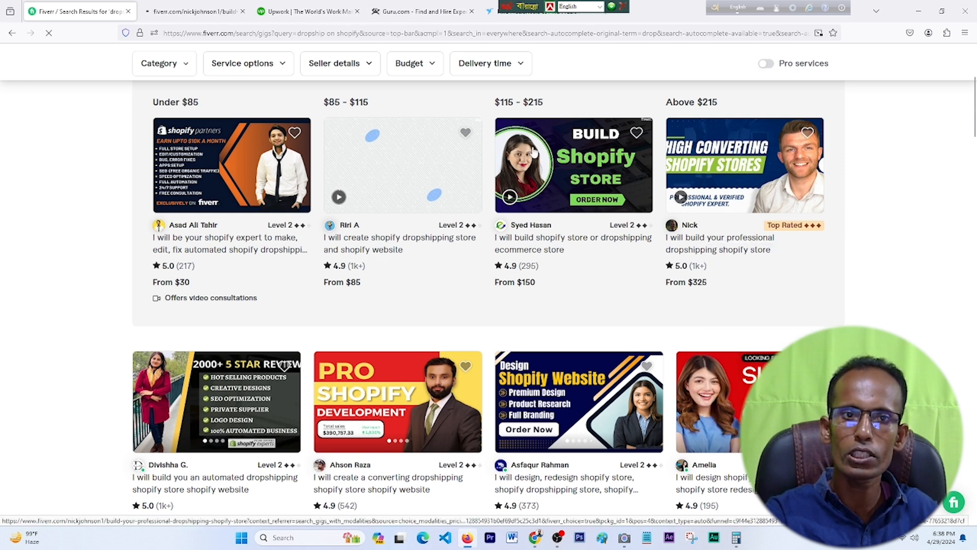
{"action": "left_click", "coordinate": [186, 6]}
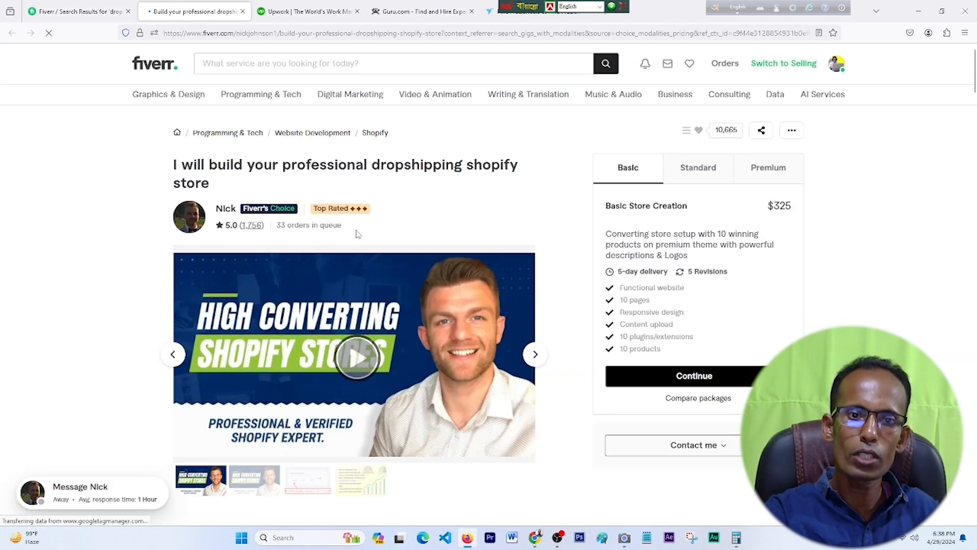
- Compare the prices of the Basic, Standard and Premium packages of the professional dropshipping Shopify store gig
{"action": "scroll", "coordinate": [357, 235], "scroll_direction": "down", "scroll_amount": 1}
{"action": "scroll", "coordinate": [358, 234], "scroll_direction": "down", "scroll_amount": 1}
{"action": "scroll", "coordinate": [358, 235], "scroll_direction": "up", "scroll_amount": 2}
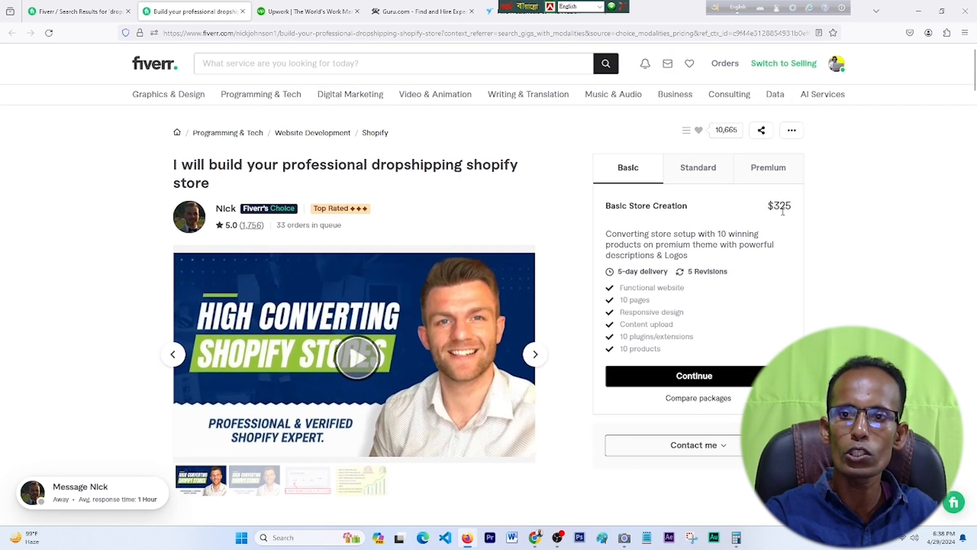
{"action": "left_click", "coordinate": [700, 174]}
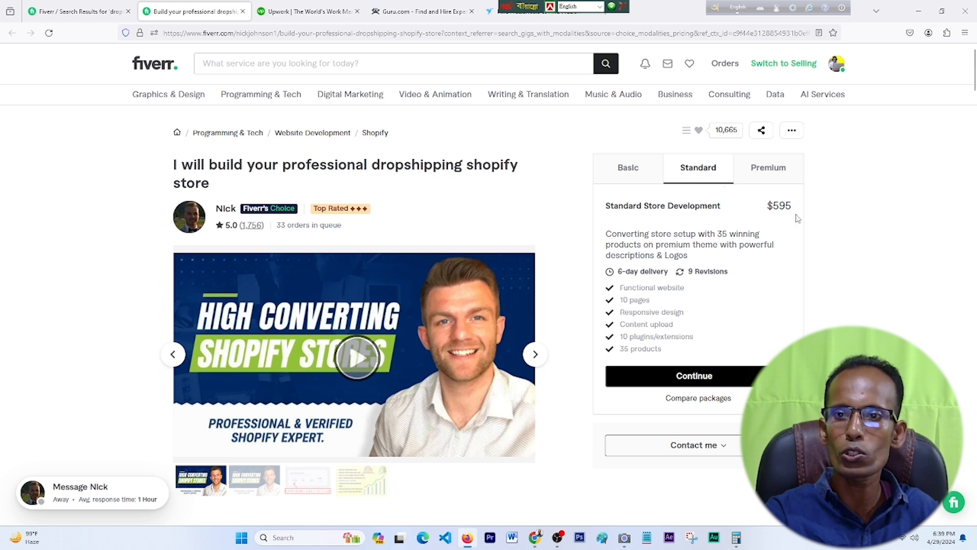
{"action": "left_click", "coordinate": [768, 175]}
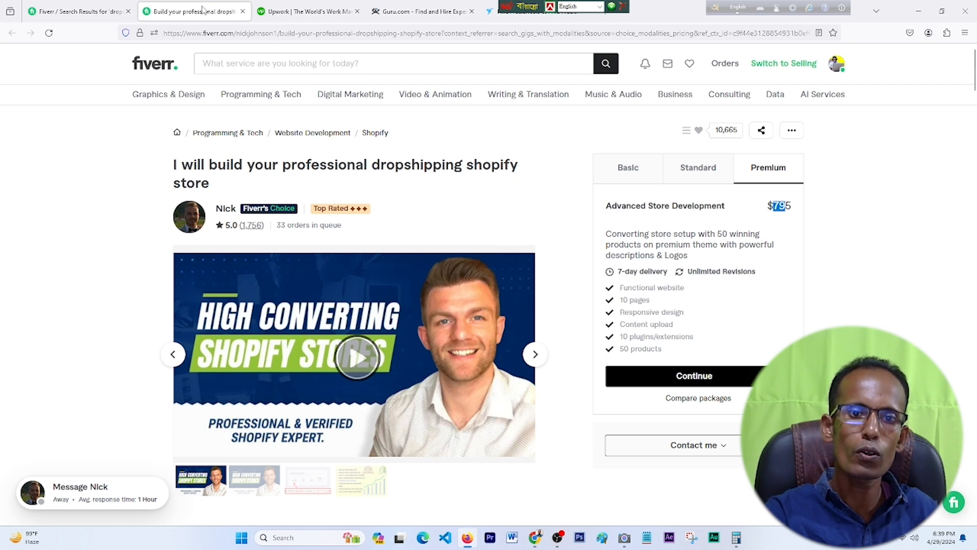
- Return to the search results and open the gig "I will create shopify dropshipping store, debutify, impact, prestige, vogal, themes" from a further results page
{"action": "left_click", "coordinate": [100, 7]}
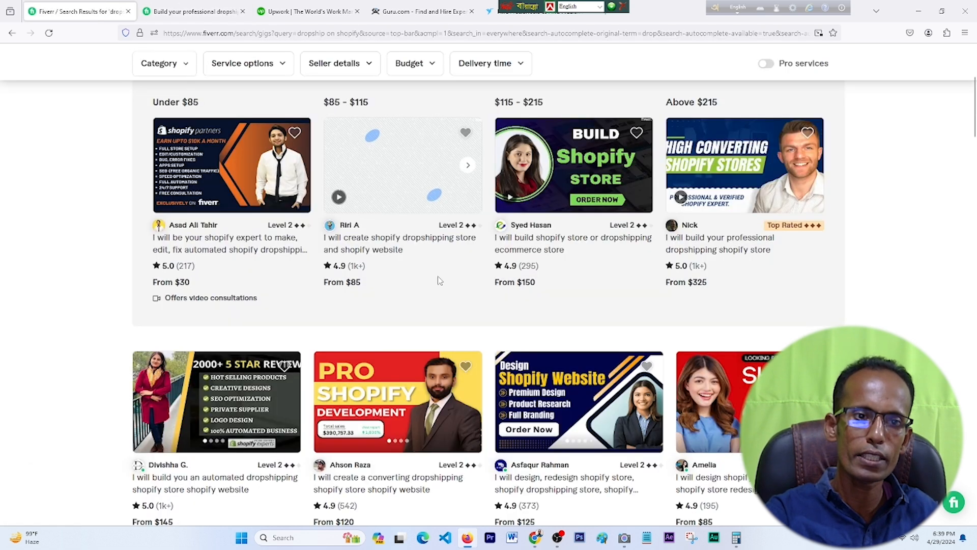
{"action": "scroll", "coordinate": [439, 280], "scroll_direction": "up", "scroll_amount": 3}
{"action": "scroll", "coordinate": [308, 307], "scroll_direction": "down", "scroll_amount": 5}
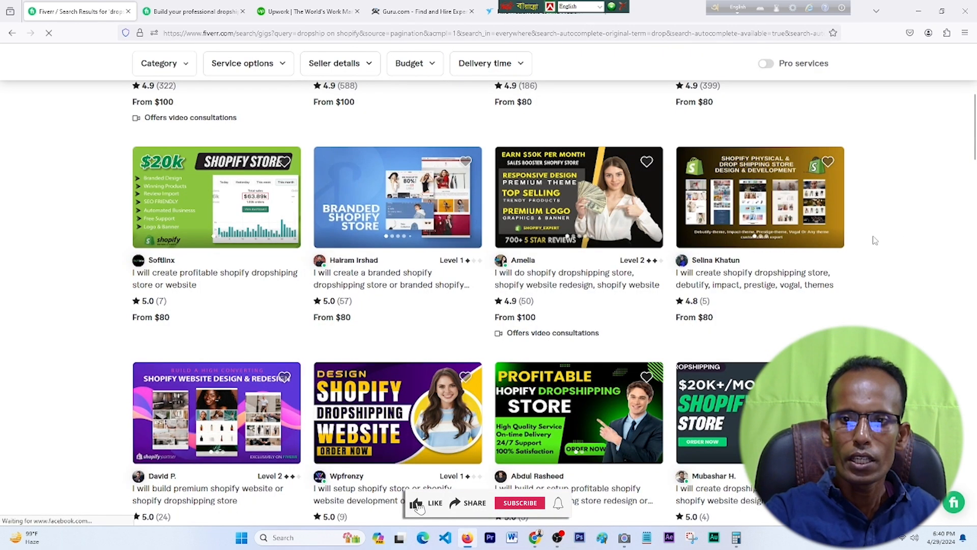
{"action": "left_click", "coordinate": [731, 283]}
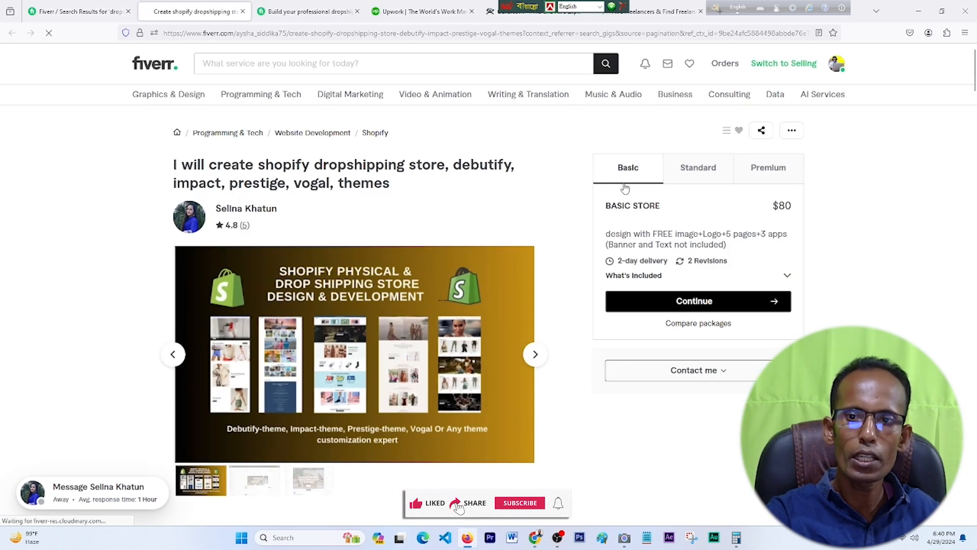
- Check this gig's Standard and Premium package prices and compare them with the Premium package of the first opened gig
{"action": "left_click", "coordinate": [698, 175]}
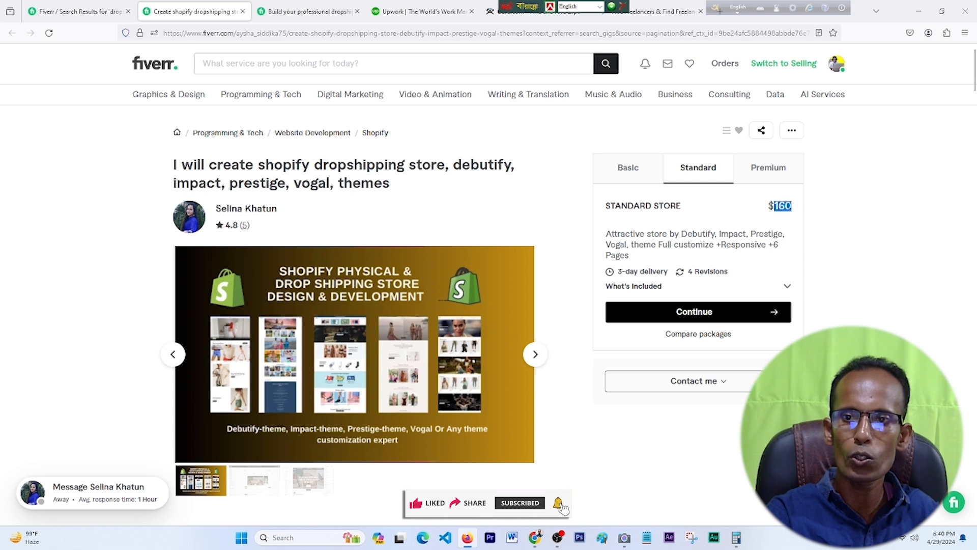
{"action": "left_click", "coordinate": [773, 171]}
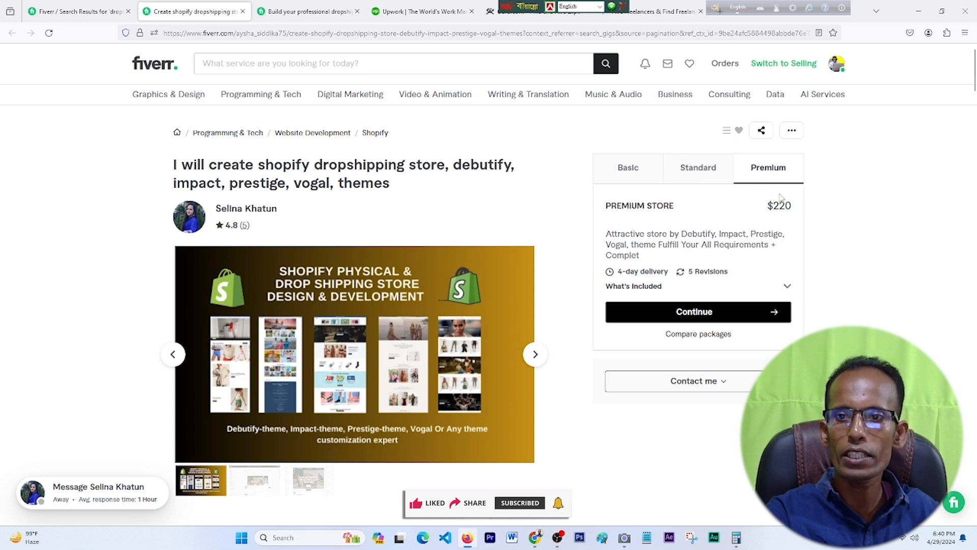
{"action": "left_click_drag", "start_coordinate": [773, 209], "coordinate": [795, 209]}
{"action": "key", "text": "ctrl+Tab"}
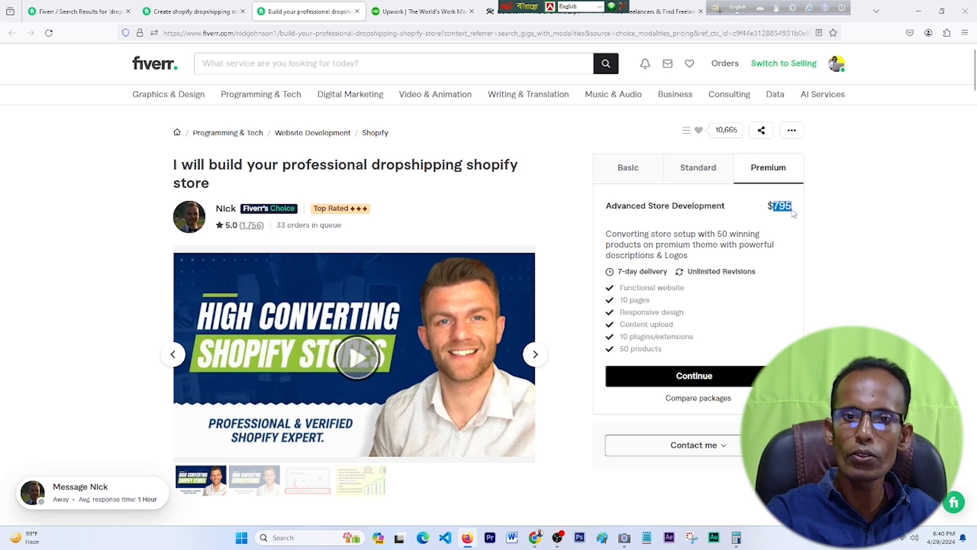
- Go back to the dropship on shopify results and look over the listed gigs and their starting prices
{"action": "left_click", "coordinate": [85, 5]}
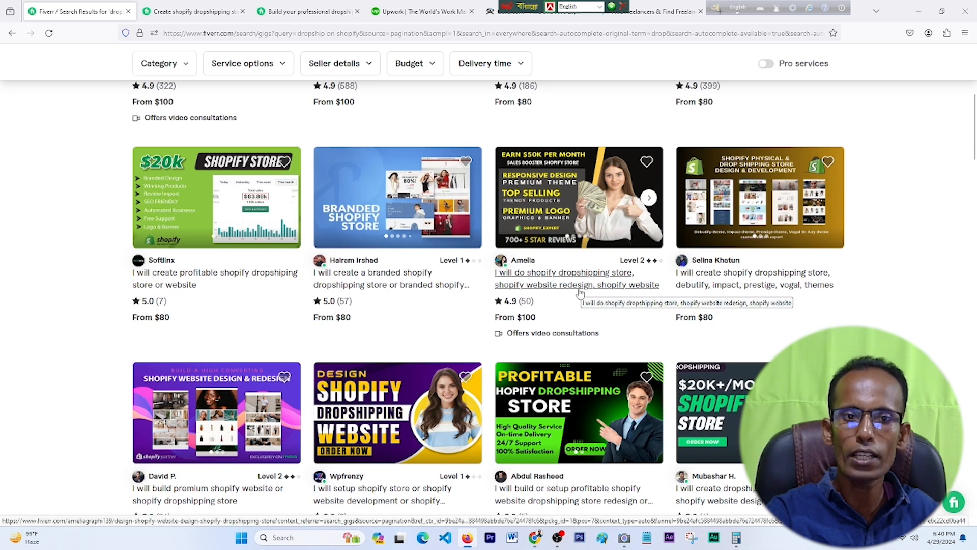
{"action": "scroll", "coordinate": [397, 295], "scroll_direction": "up", "scroll_amount": 6}
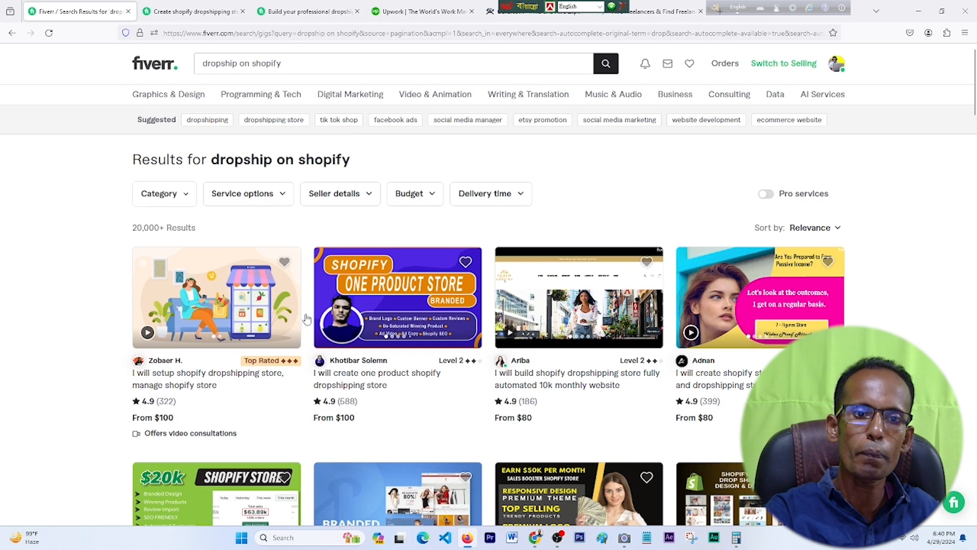
{"action": "scroll", "coordinate": [272, 335], "scroll_direction": "down", "scroll_amount": 2}
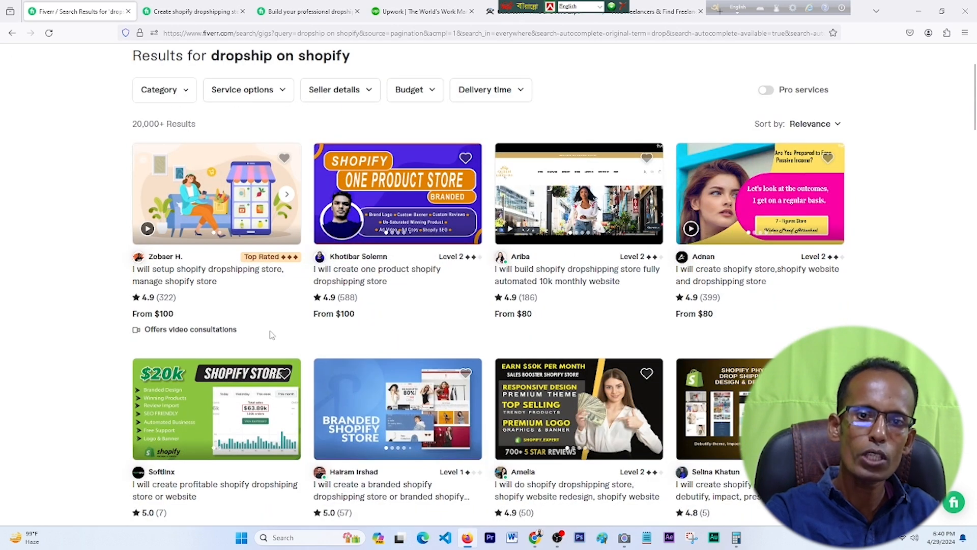
{"action": "scroll", "coordinate": [271, 334], "scroll_direction": "up", "scroll_amount": 2}
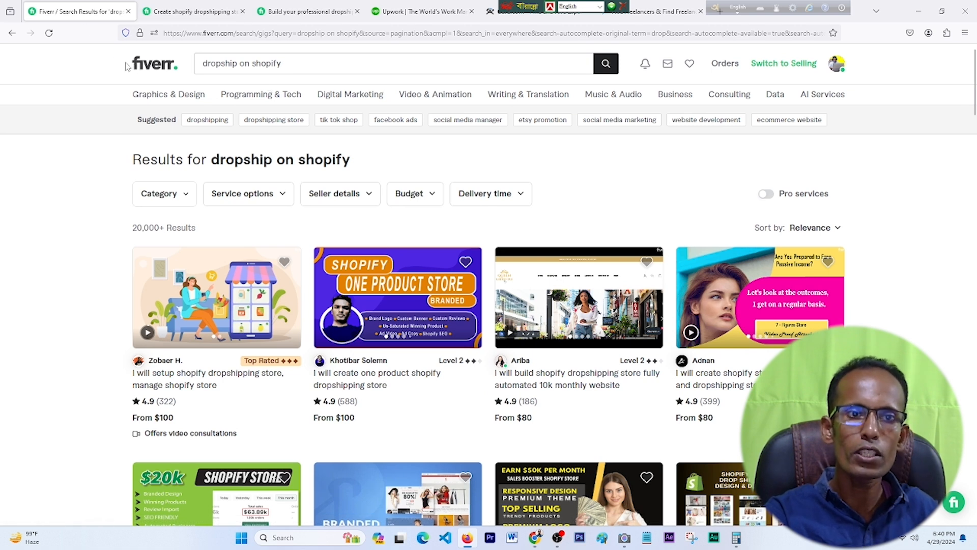
- View the already opened Upwork, Guru and Hire Freelancers pages one after another
{"action": "left_click", "coordinate": [448, 12]}
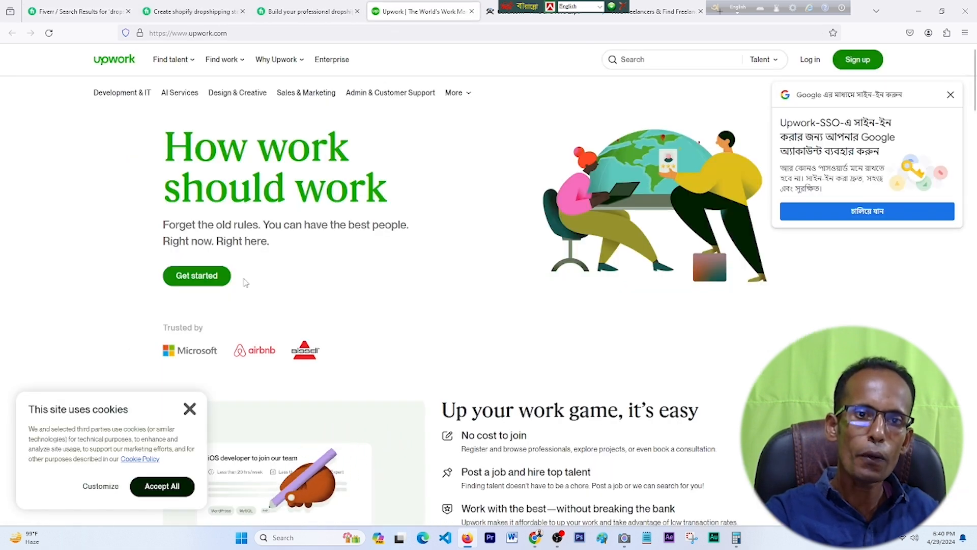
{"action": "left_click", "coordinate": [509, 12]}
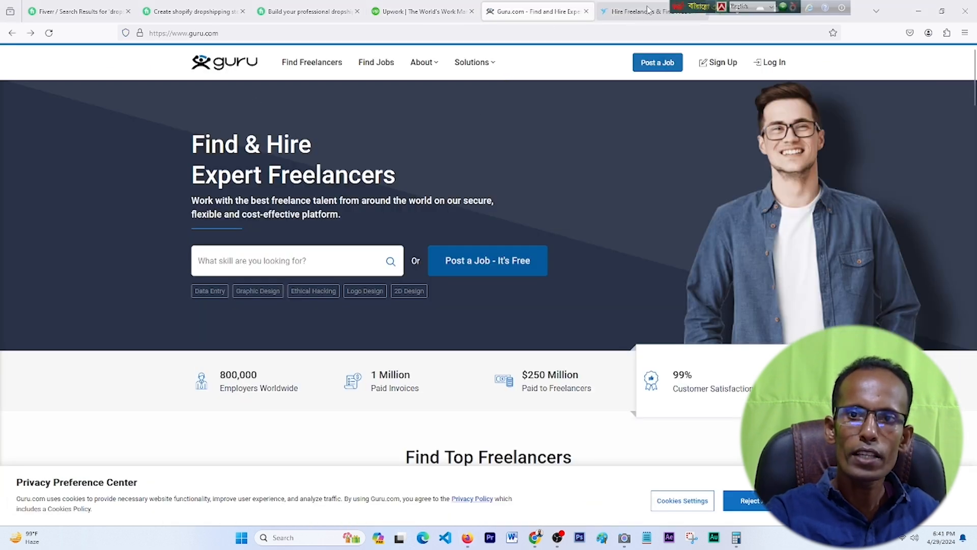
{"action": "left_click", "coordinate": [644, 11]}
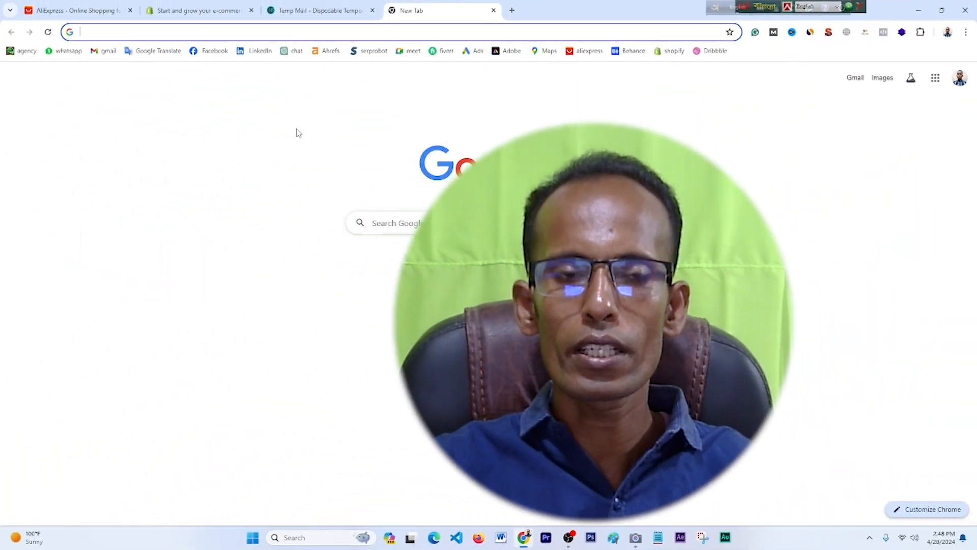
- Show the AliExpress home page, then start a free trial on the Shopify site
{"action": "left_click", "coordinate": [202, 6]}
{"action": "left_click", "coordinate": [84, 11]}
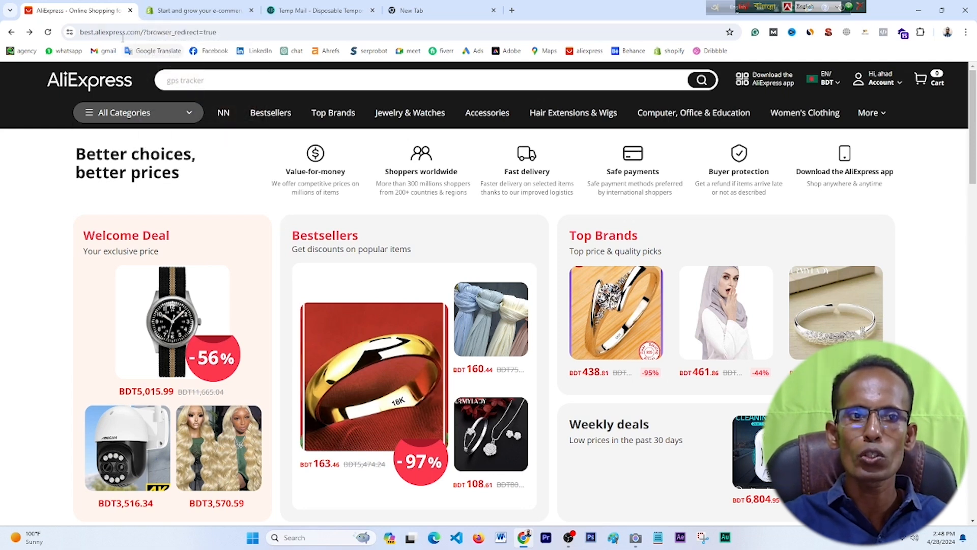
{"action": "left_click", "coordinate": [194, 12]}
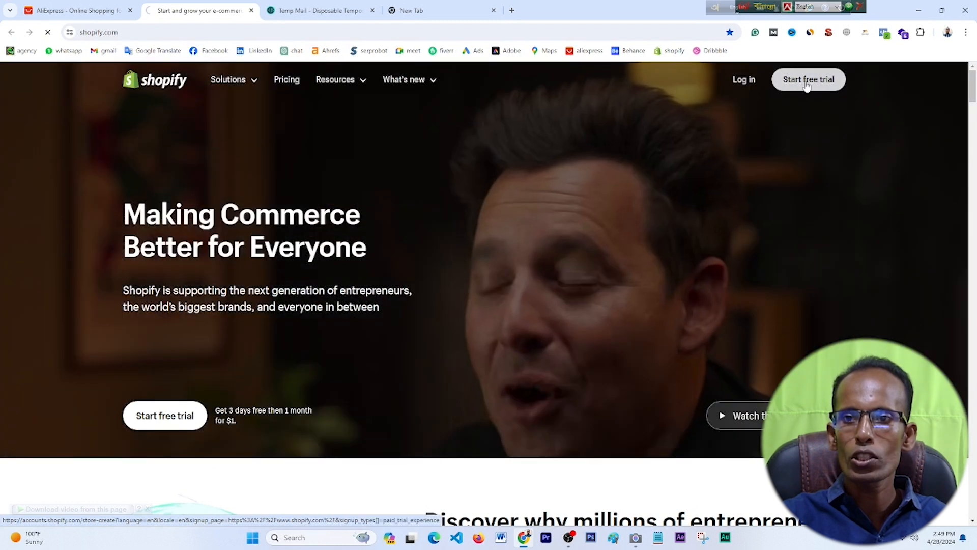
{"action": "left_click", "coordinate": [808, 88]}
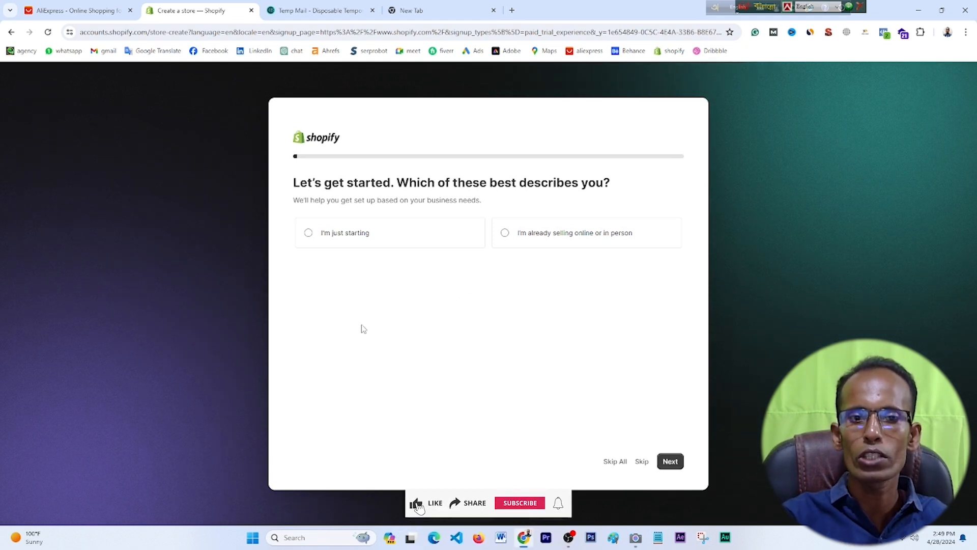
- Answer the store setup questions with "I'm just starting" and "An online store" as the place to sell
{"action": "left_click", "coordinate": [359, 239]}
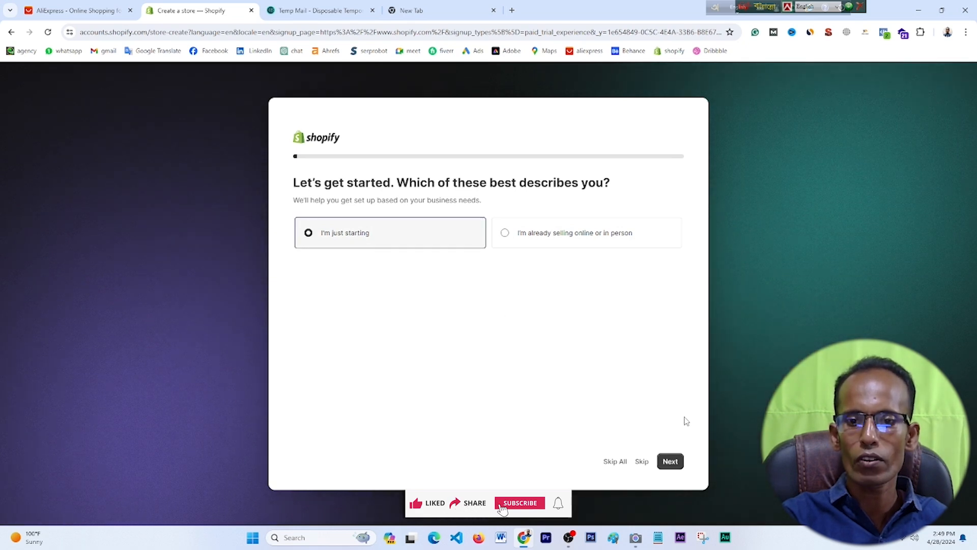
{"action": "left_click", "coordinate": [671, 462]}
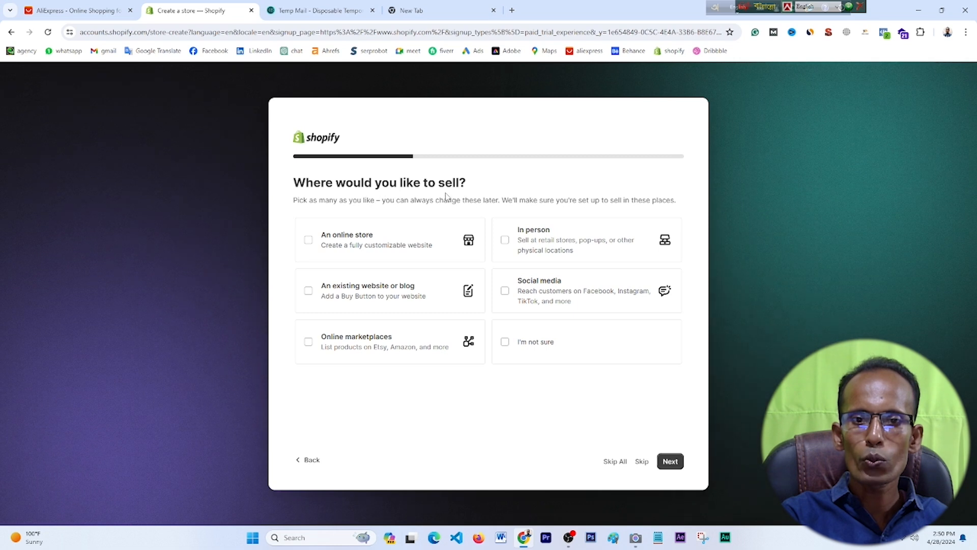
{"action": "left_click", "coordinate": [309, 241]}
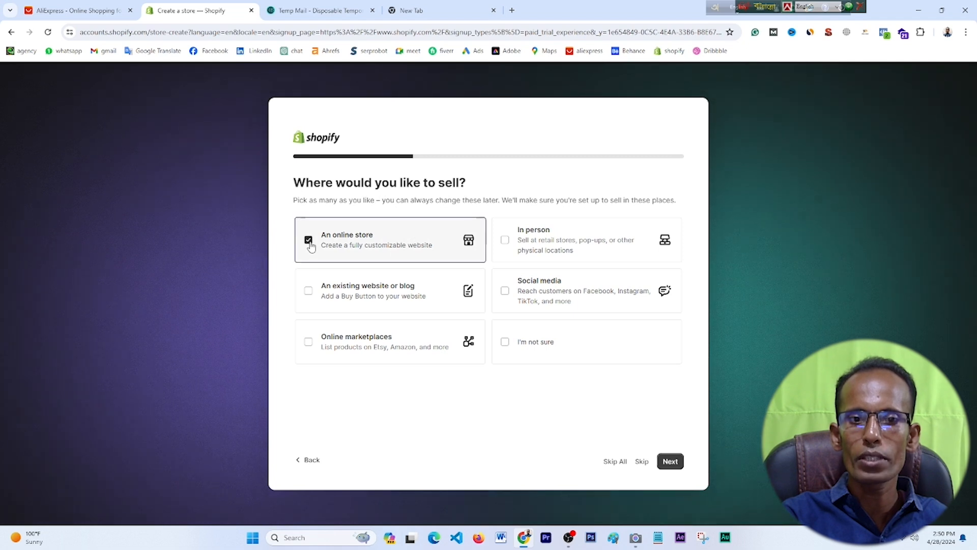
{"action": "left_click", "coordinate": [671, 462]}
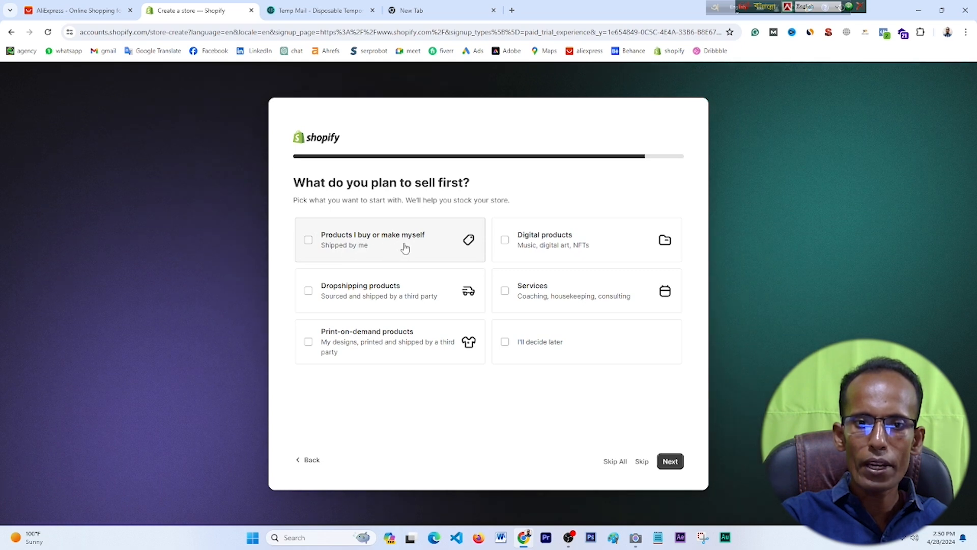
- Choose "Products I buy or make myself" as what to sell first and accept Bangladesh as the business location
{"action": "left_click", "coordinate": [308, 240]}
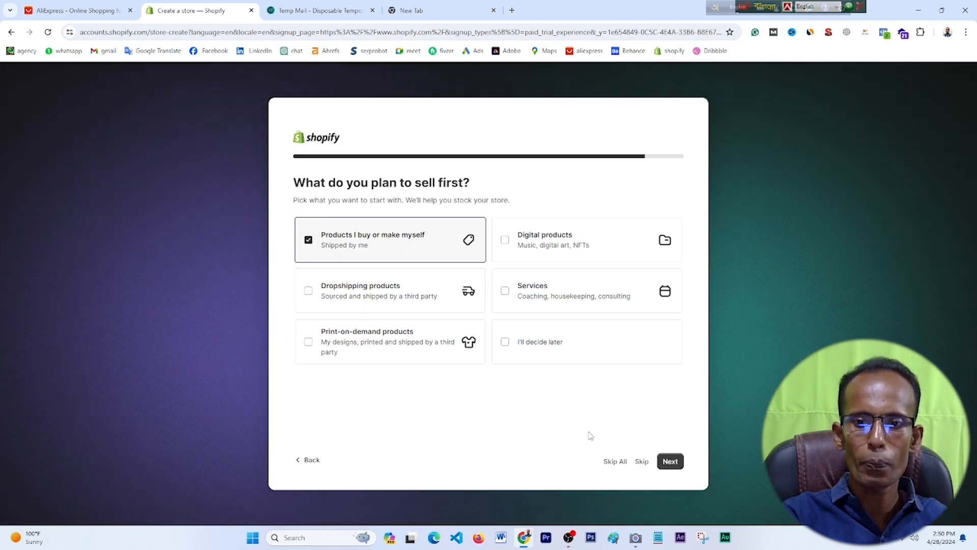
{"action": "left_click", "coordinate": [669, 462]}
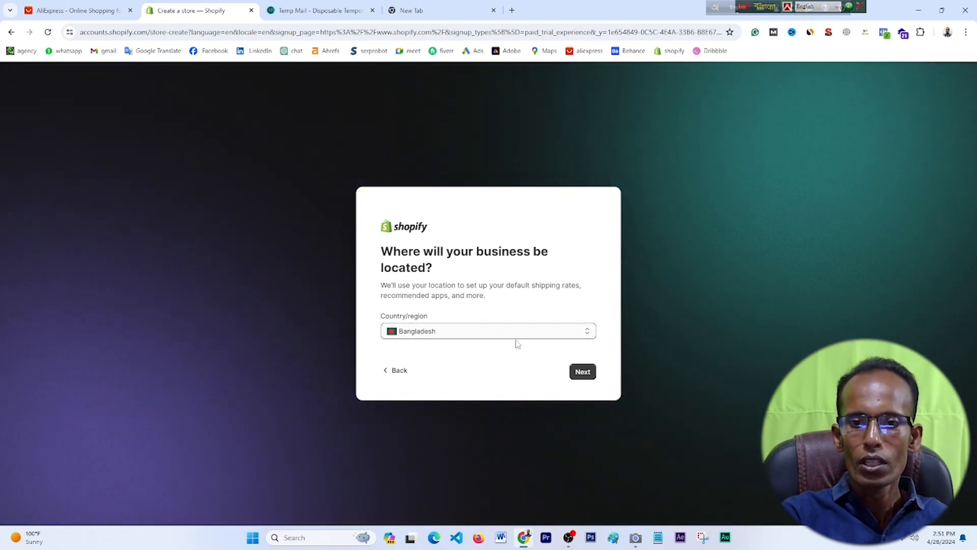
{"action": "left_click", "coordinate": [583, 372]}
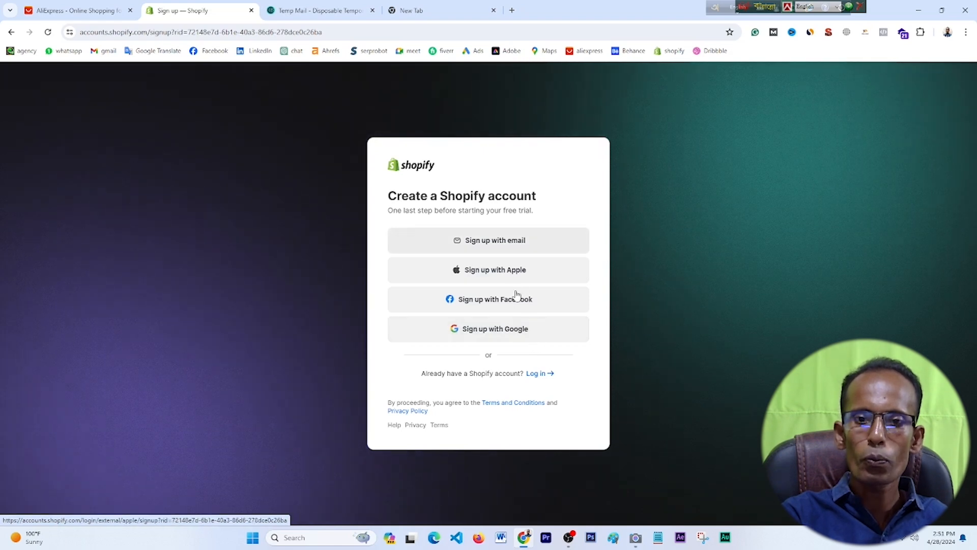
- Create the Shopify account by signing up with an existing Google account and approving the sign-in
{"action": "left_click", "coordinate": [505, 334]}
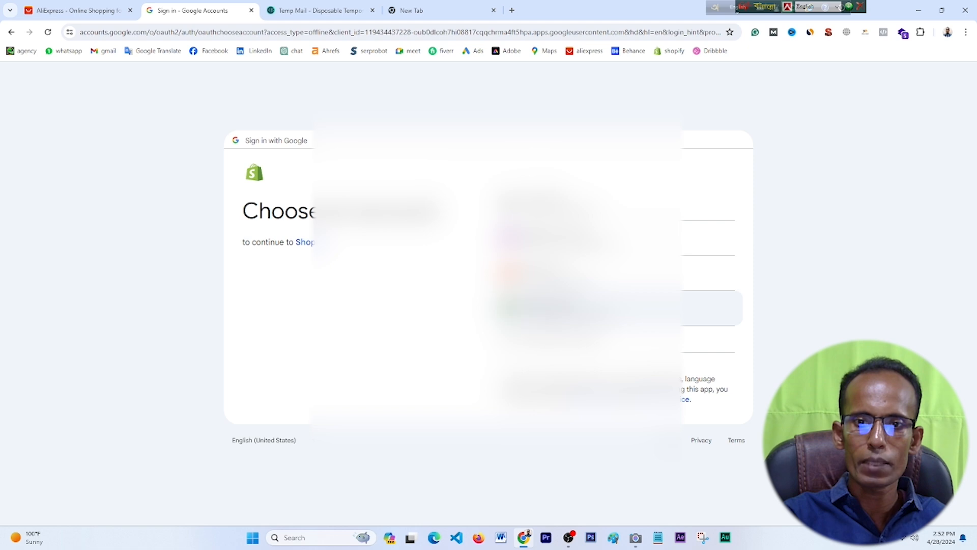
{"action": "left_click", "coordinate": [575, 273]}
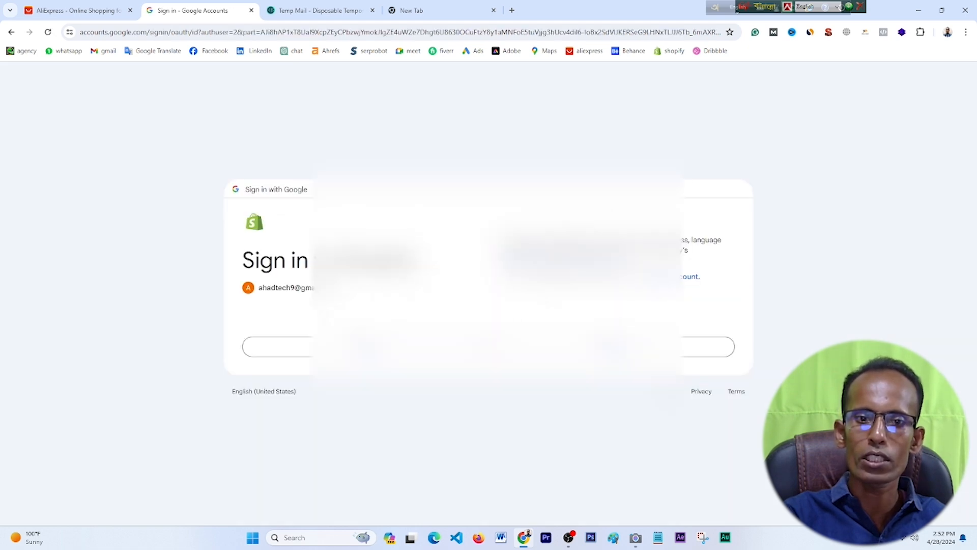
{"action": "left_click", "coordinate": [611, 347]}
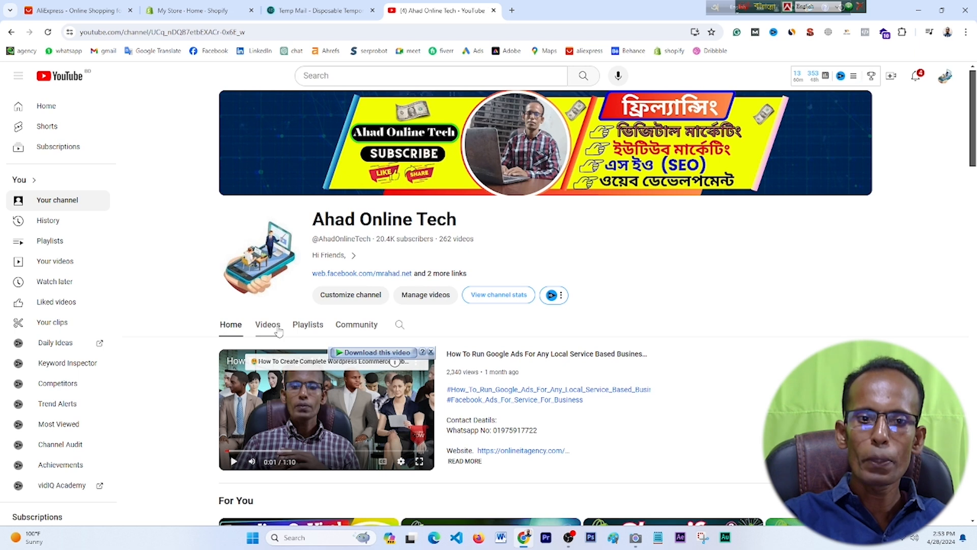
- Show the latest Shopify videos on the YouTube channel, then return to the Shopify admin home
{"action": "left_click", "coordinate": [268, 325]}
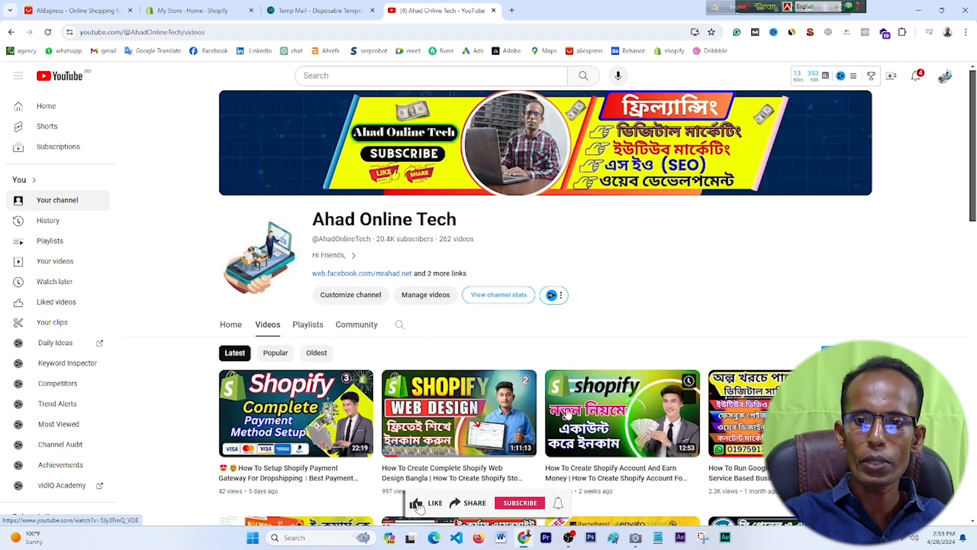
{"action": "scroll", "coordinate": [567, 415], "scroll_direction": "down", "scroll_amount": 3}
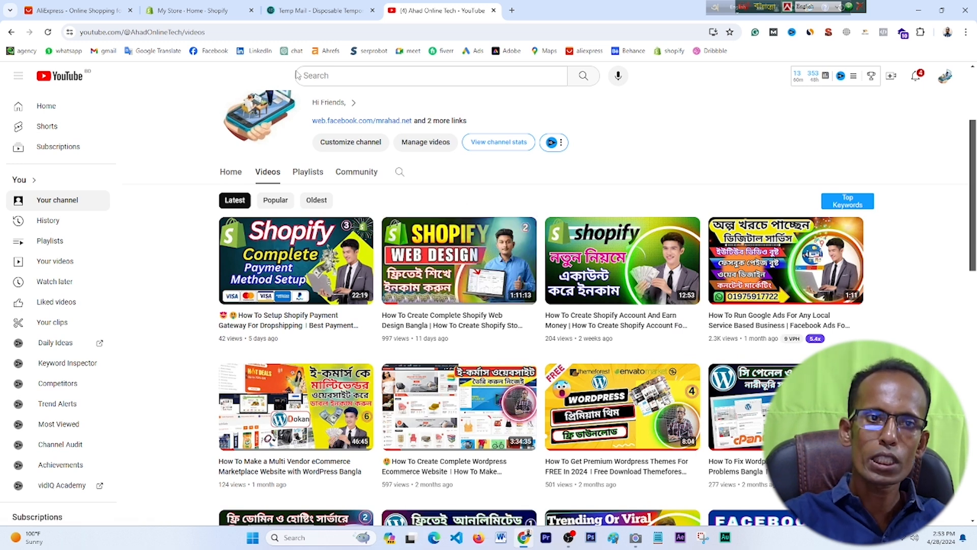
{"action": "left_click", "coordinate": [192, 10]}
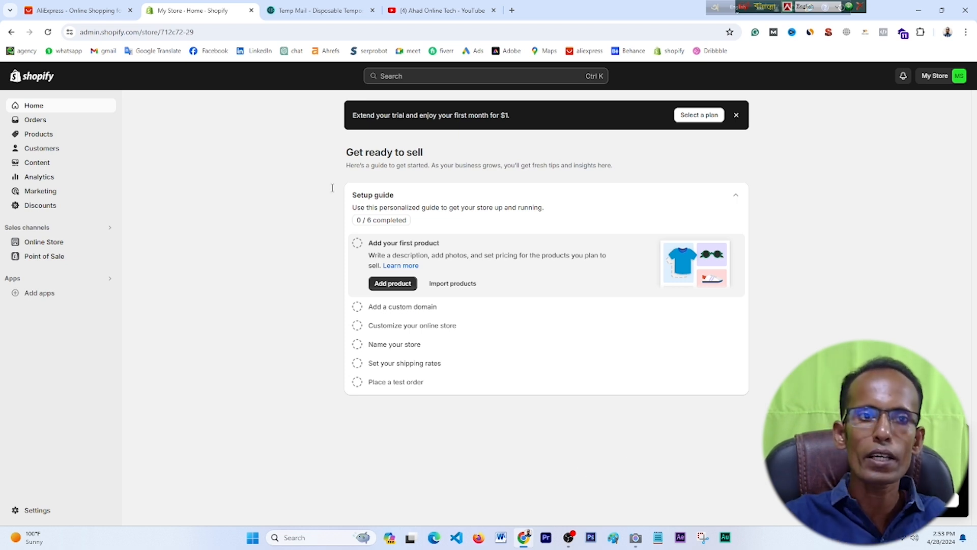
- Look over the deals and More to Love products on the AliExpress home page
{"action": "left_click", "coordinate": [64, 10]}
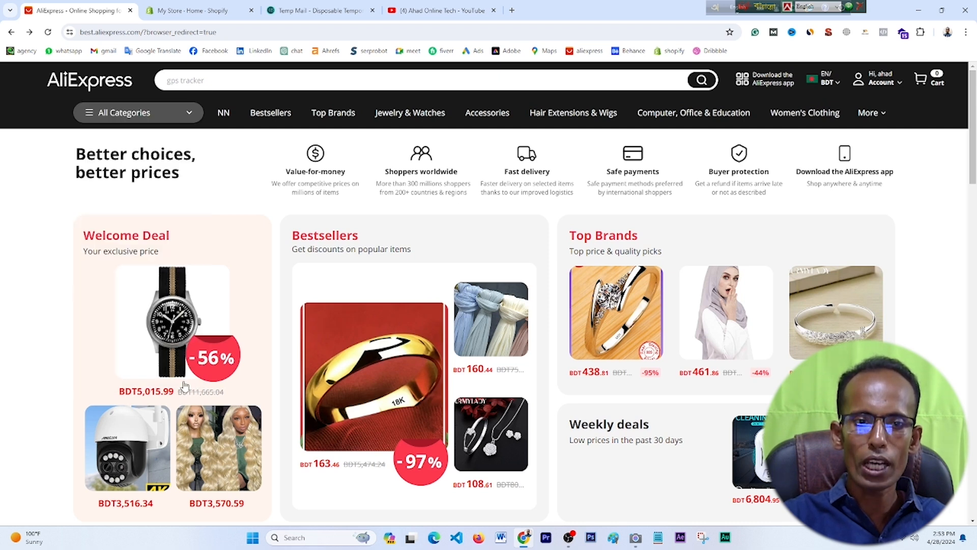
{"action": "scroll", "coordinate": [692, 422], "scroll_direction": "down", "scroll_amount": 3}
{"action": "scroll", "coordinate": [692, 421], "scroll_direction": "down", "scroll_amount": 3}
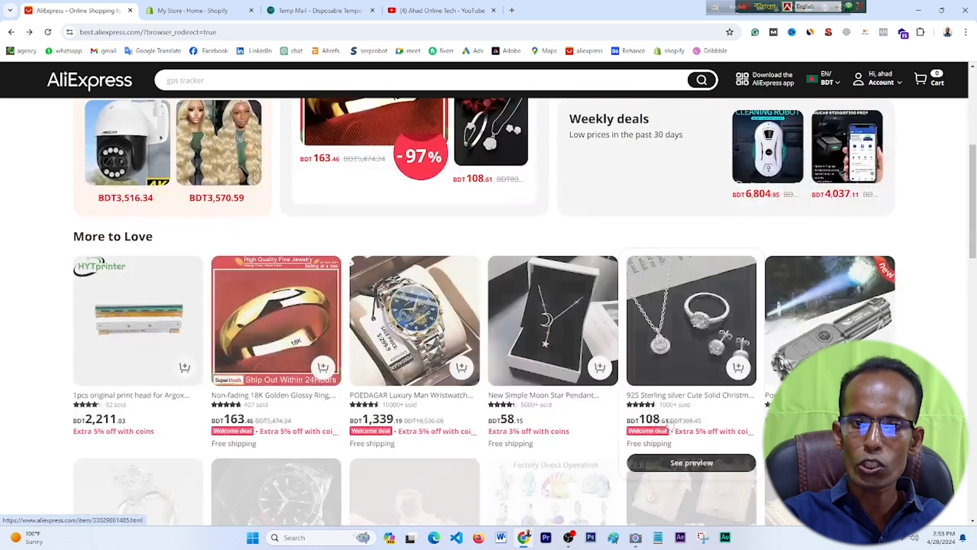
- Return to the Shopify admin and review the online store's current theme, theme library and popular free themes
{"action": "left_click", "coordinate": [216, 11]}
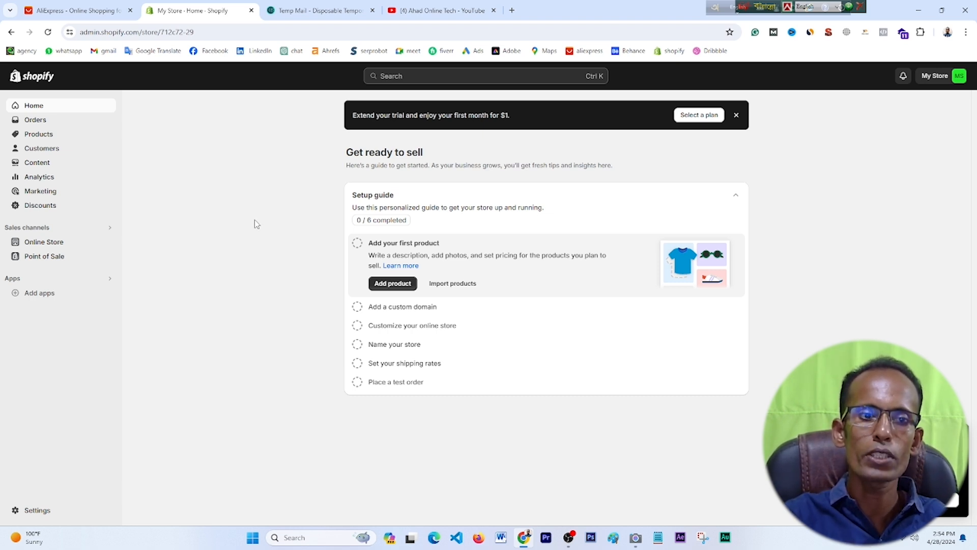
{"action": "left_click", "coordinate": [61, 249]}
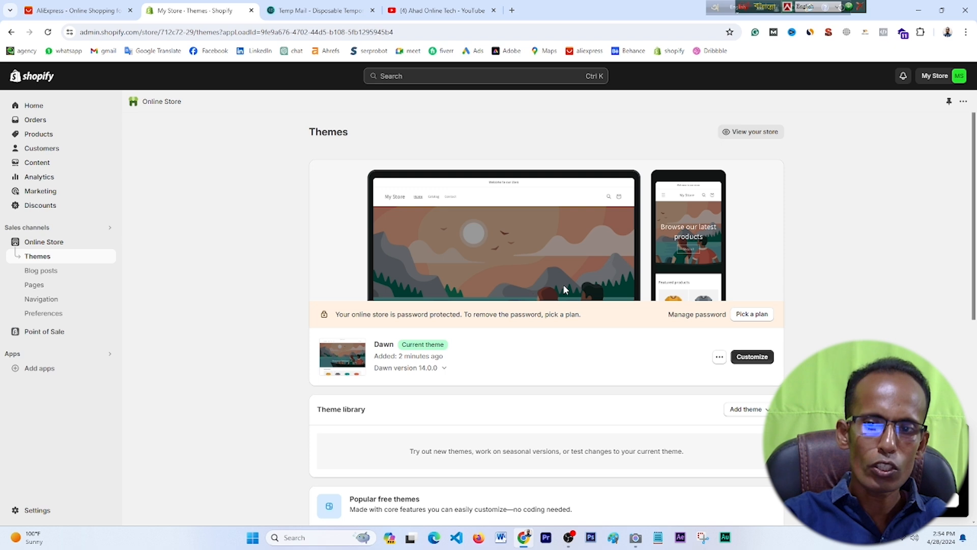
{"action": "scroll", "coordinate": [564, 288], "scroll_direction": "down", "scroll_amount": 4}
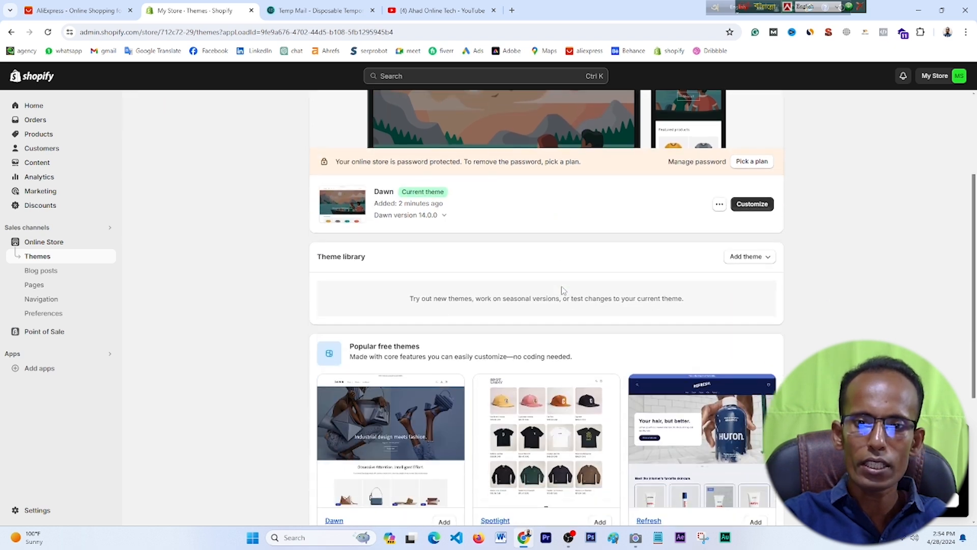
{"action": "scroll", "coordinate": [484, 289], "scroll_direction": "up", "scroll_amount": 4}
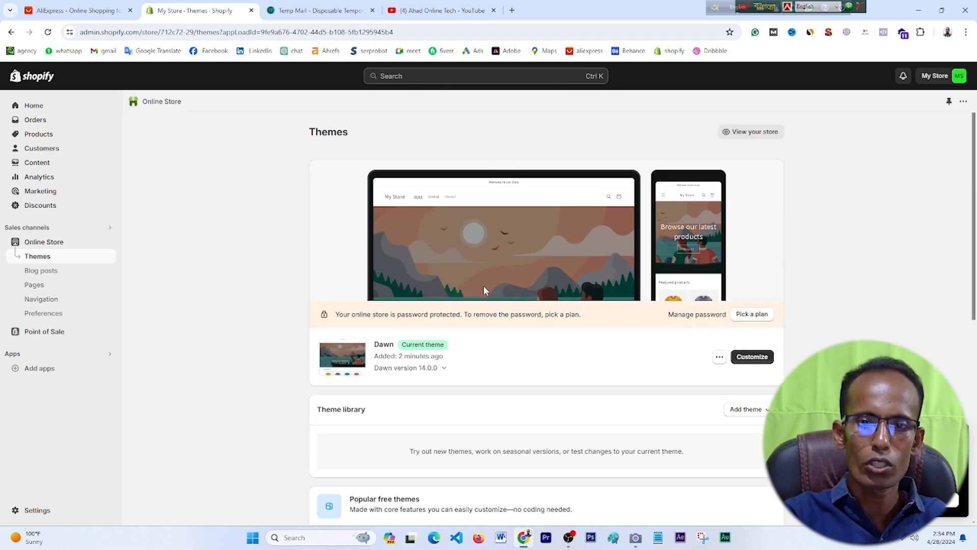
{"action": "scroll", "coordinate": [483, 290], "scroll_direction": "down", "scroll_amount": 1}
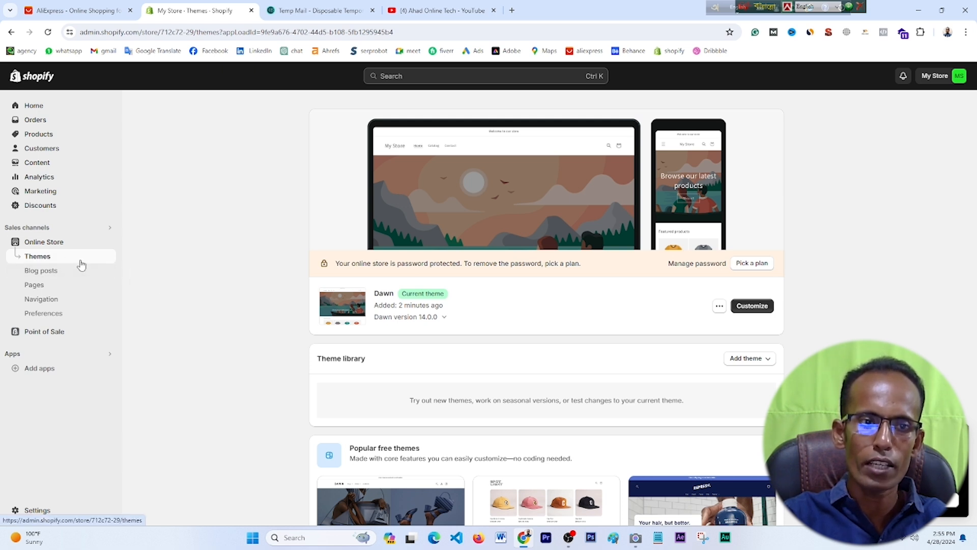
{"action": "scroll", "coordinate": [459, 349], "scroll_direction": "down", "scroll_amount": 5}
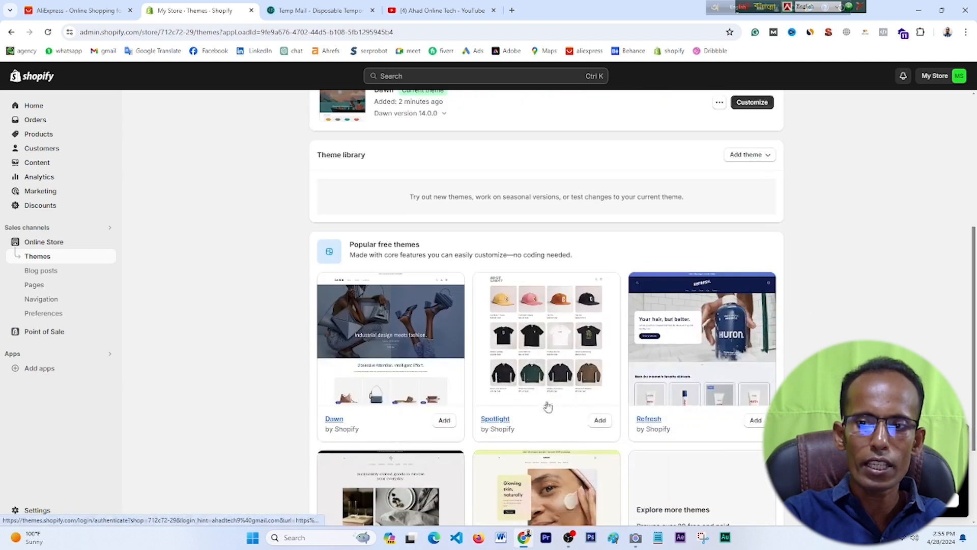
{"action": "scroll", "coordinate": [602, 425], "scroll_direction": "down", "scroll_amount": 2}
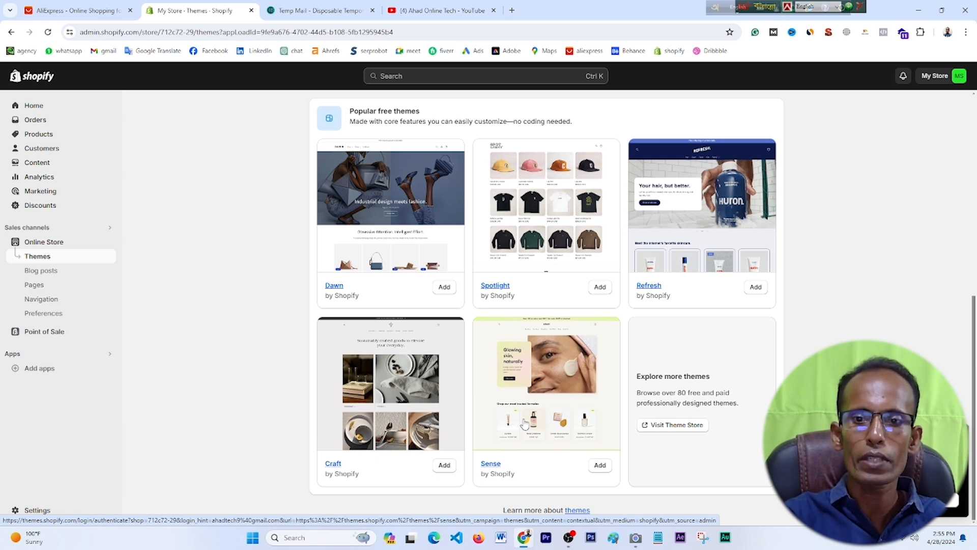
{"action": "scroll", "coordinate": [525, 423], "scroll_direction": "up", "scroll_amount": 1}
{"action": "scroll", "coordinate": [524, 423], "scroll_direction": "up", "scroll_amount": 1}
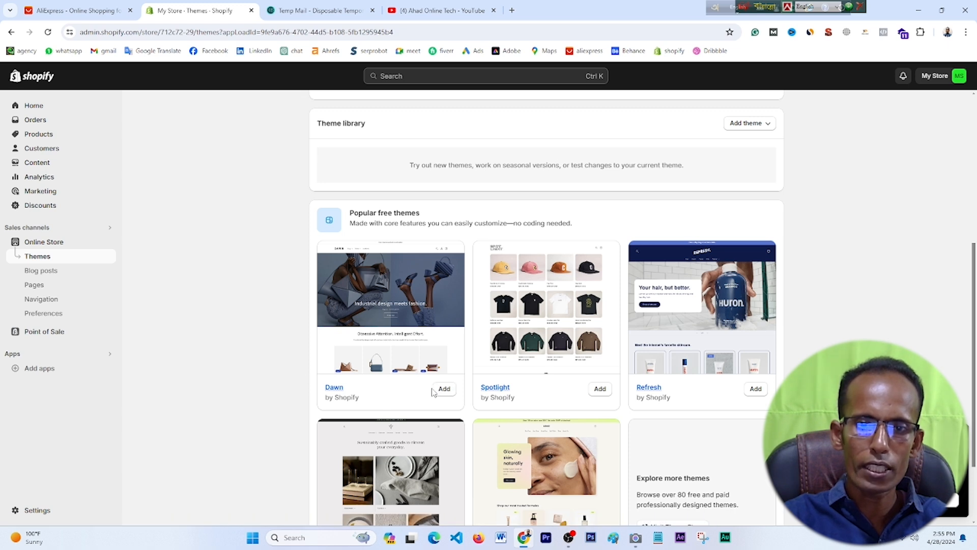
{"action": "scroll", "coordinate": [467, 387], "scroll_direction": "down", "scroll_amount": 2}
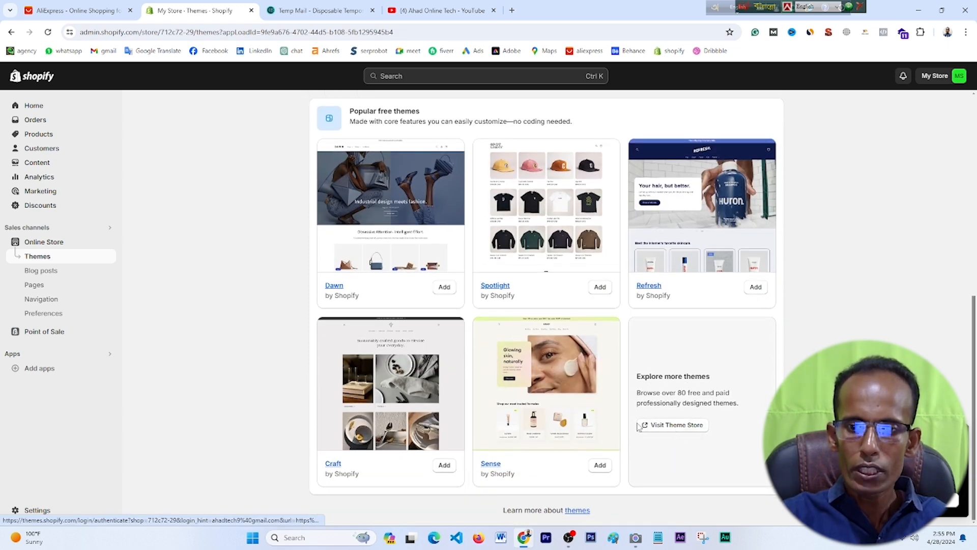
- Visit the Shopify Theme Store and browse the free and paid themes
{"action": "left_click", "coordinate": [677, 426]}
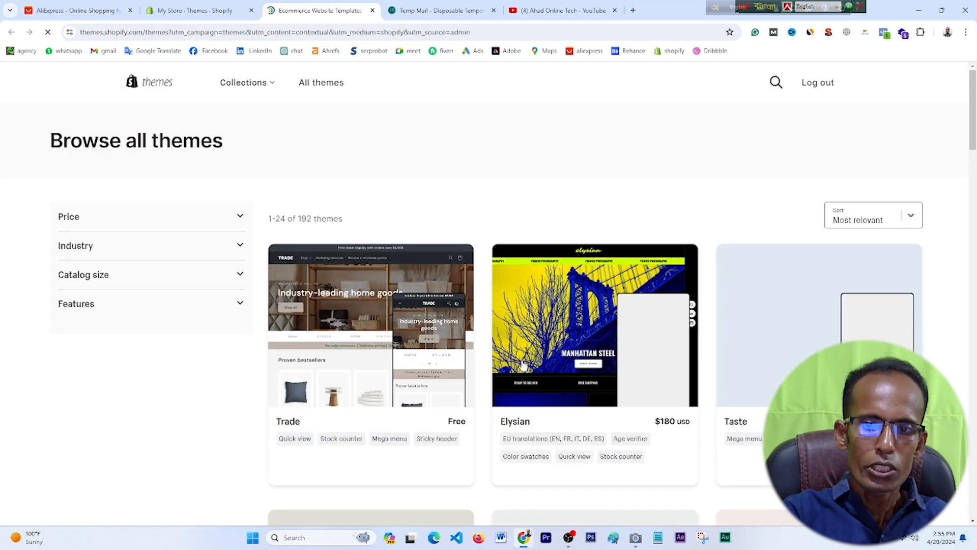
{"action": "scroll", "coordinate": [532, 395], "scroll_direction": "down", "scroll_amount": 3}
{"action": "scroll", "coordinate": [532, 395], "scroll_direction": "down", "scroll_amount": 9}
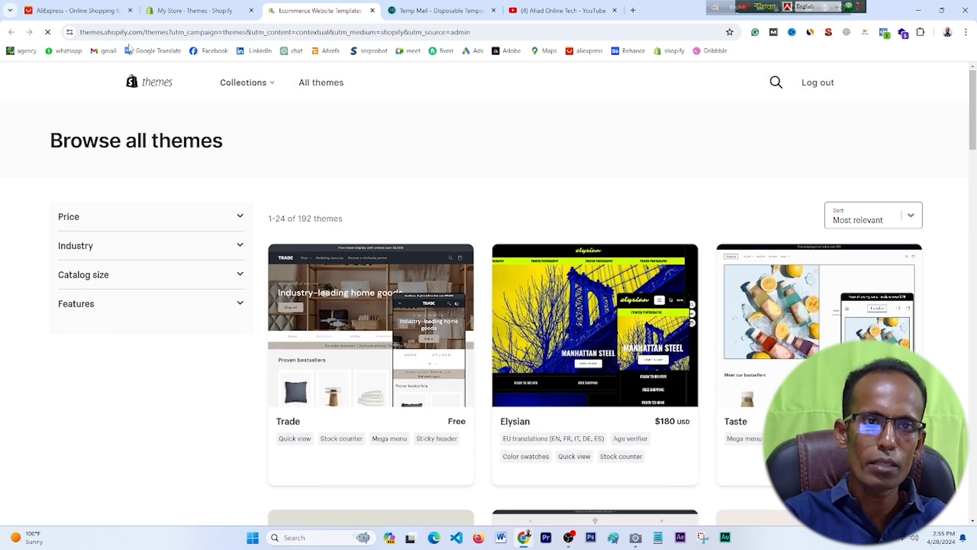
- Return to the store's themes and add the free Dawn theme to the theme library
{"action": "left_click", "coordinate": [203, 12]}
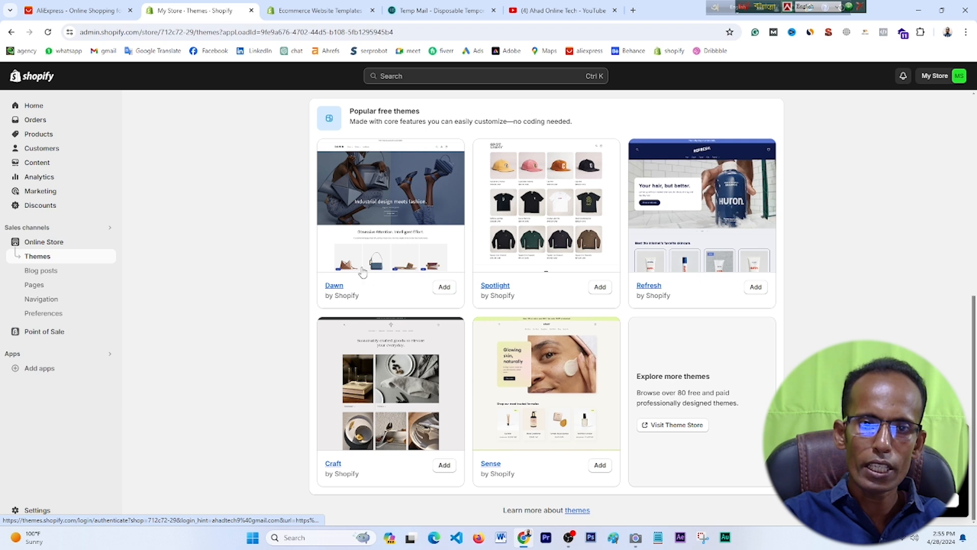
{"action": "left_click", "coordinate": [445, 288]}
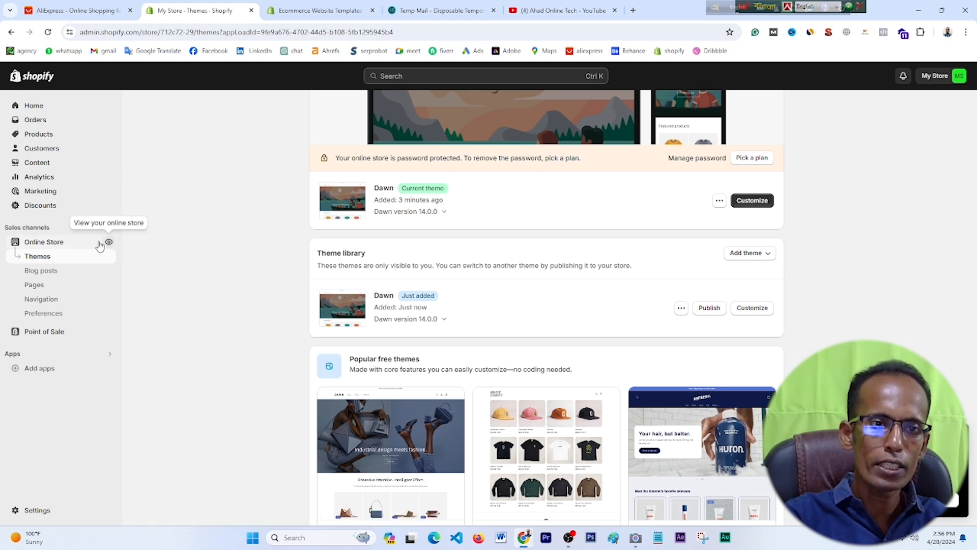
- View the online store and look through its home page banner and featured products
{"action": "left_click", "coordinate": [108, 242]}
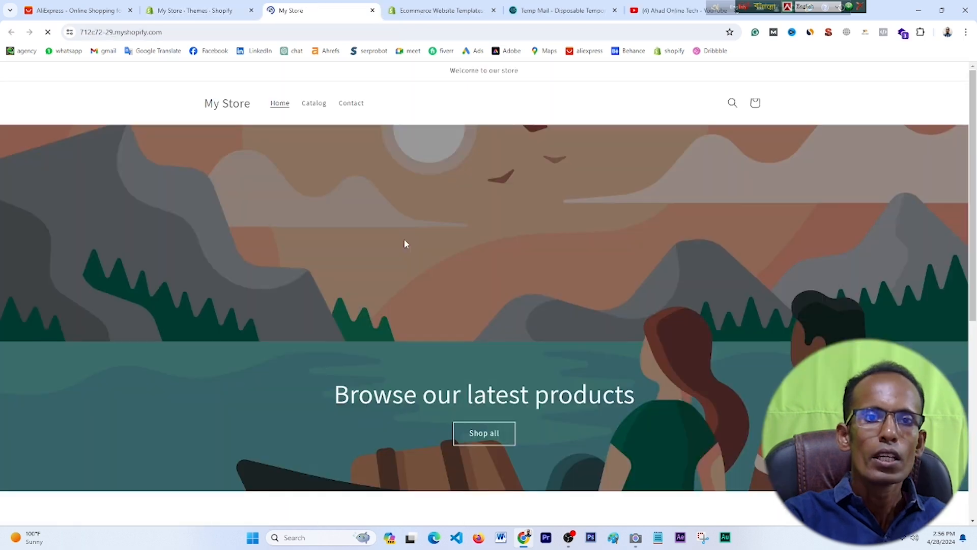
{"action": "scroll", "coordinate": [399, 367], "scroll_direction": "down", "scroll_amount": 7}
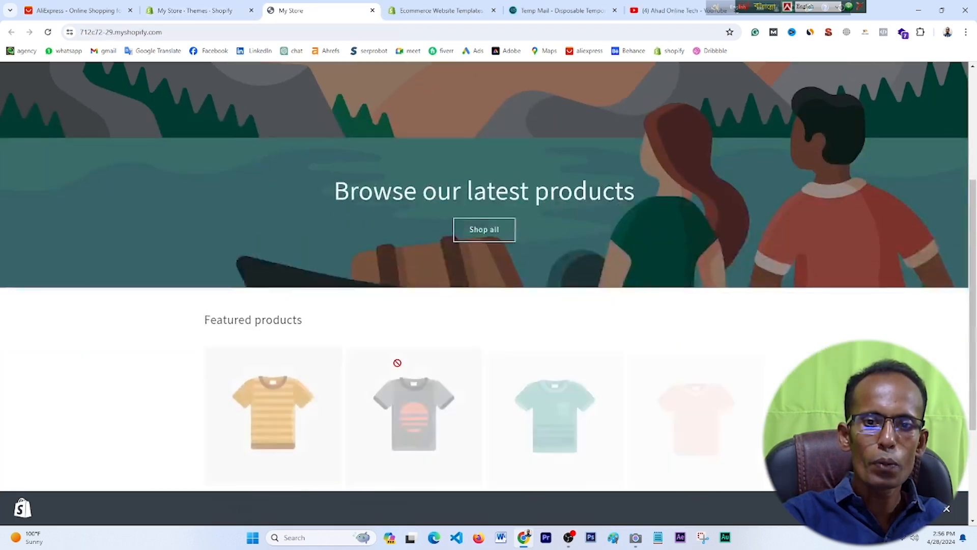
{"action": "scroll", "coordinate": [399, 367], "scroll_direction": "up", "scroll_amount": 7}
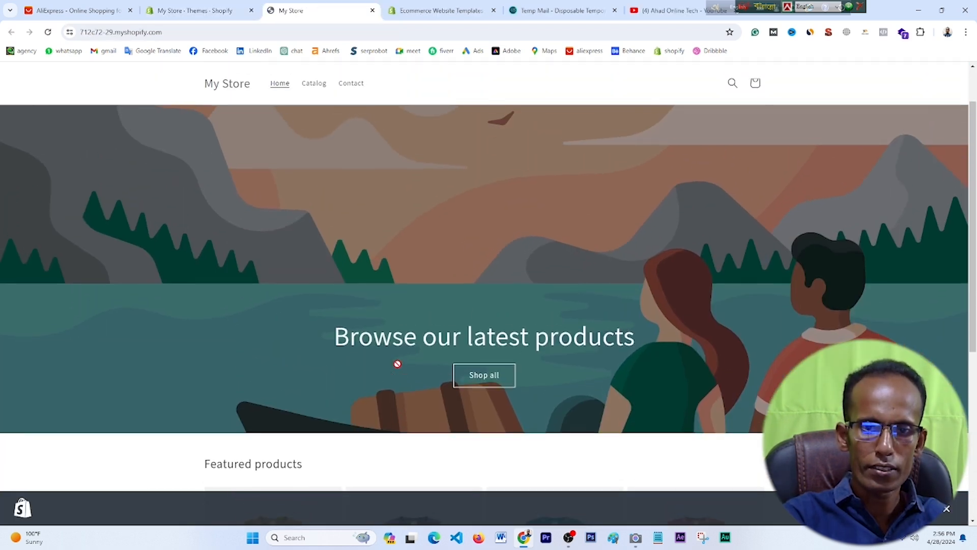
{"action": "scroll", "coordinate": [395, 364], "scroll_direction": "down", "scroll_amount": 7}
{"action": "scroll", "coordinate": [573, 293], "scroll_direction": "up", "scroll_amount": 2}
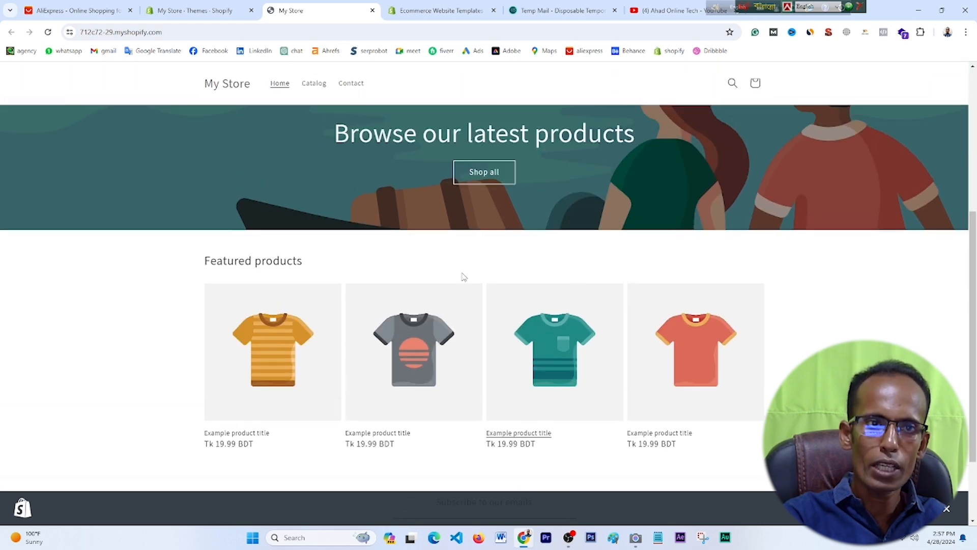
- Show the AliExpress products again, then return to the store's home page to compare its featured products
{"action": "left_click", "coordinate": [71, 9]}
{"action": "scroll", "coordinate": [490, 336], "scroll_direction": "up", "scroll_amount": 5}
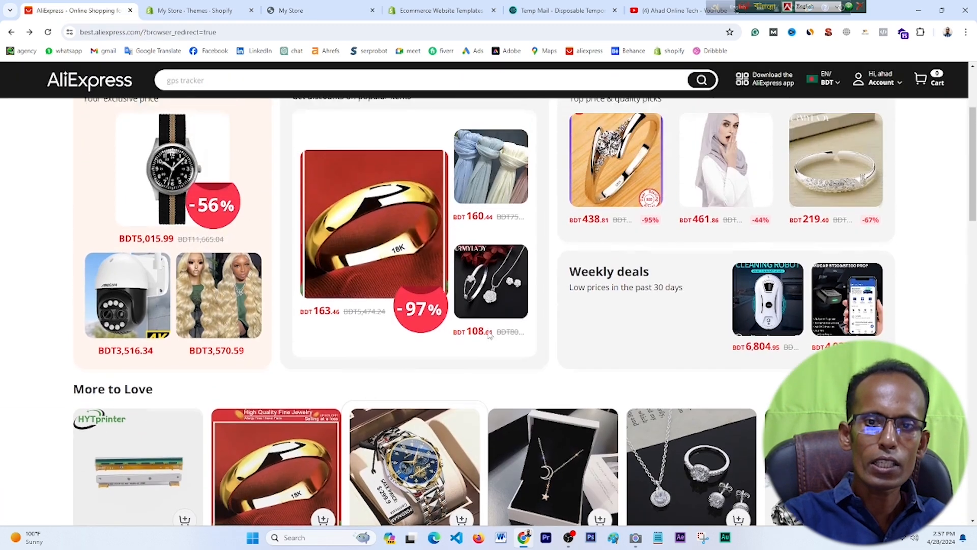
{"action": "scroll", "coordinate": [487, 342], "scroll_direction": "down", "scroll_amount": 9}
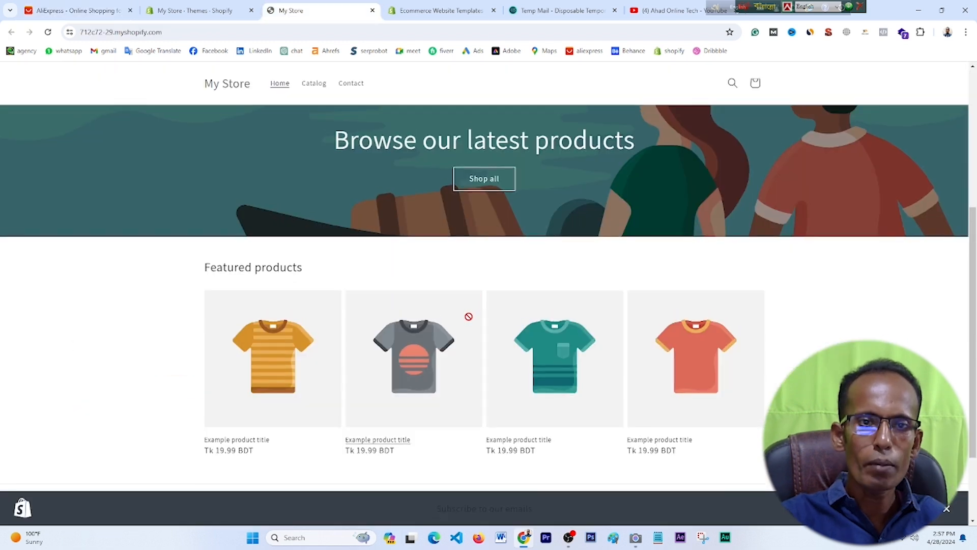
{"action": "scroll", "coordinate": [469, 316], "scroll_direction": "up", "scroll_amount": 5}
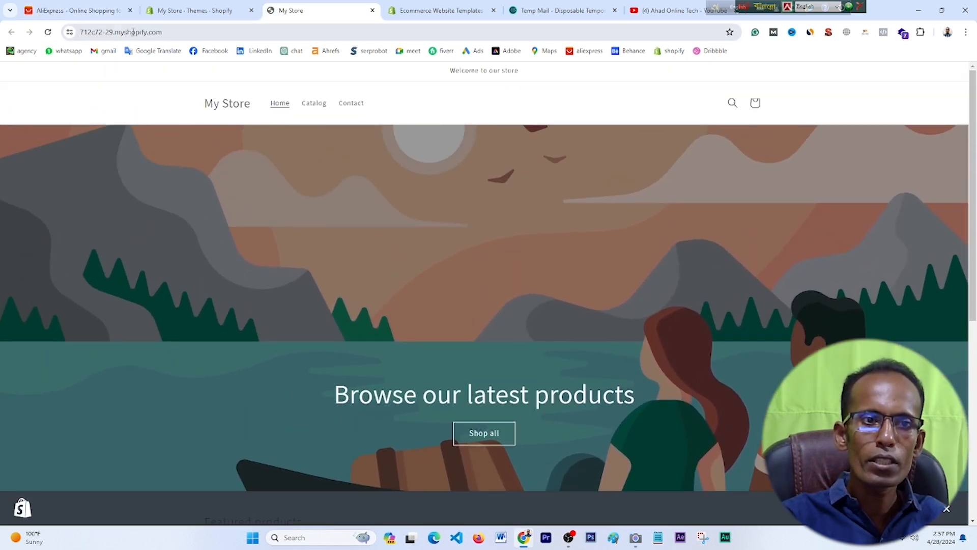
- Return to the AliExpress home page and look through its product listings and prices
{"action": "left_click", "coordinate": [78, 4]}
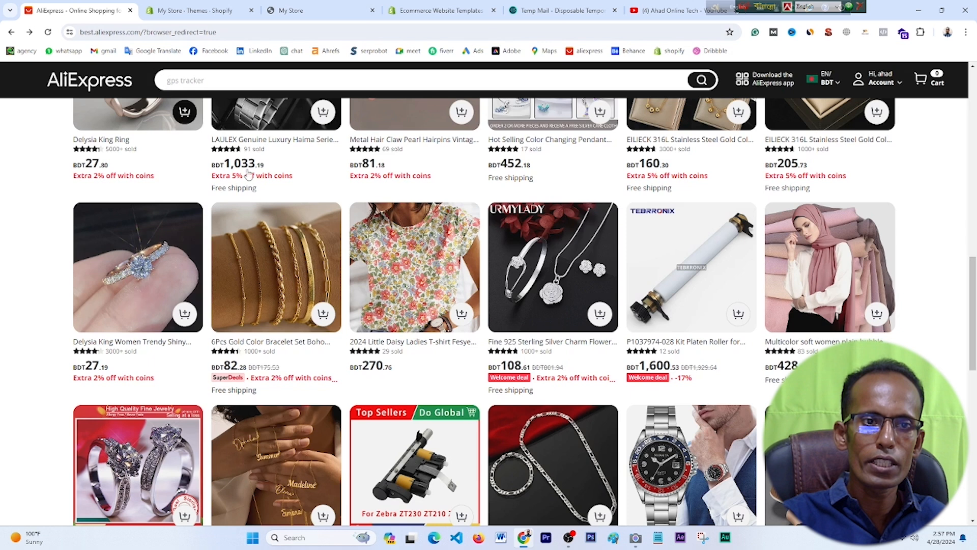
{"action": "scroll", "coordinate": [290, 253], "scroll_direction": "up", "scroll_amount": 6}
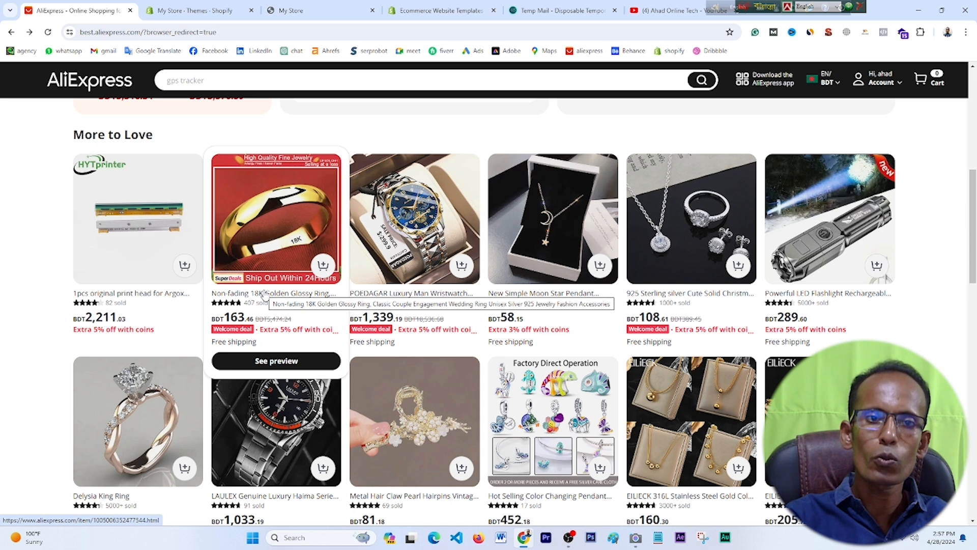
{"action": "scroll", "coordinate": [264, 294], "scroll_direction": "up", "scroll_amount": 8}
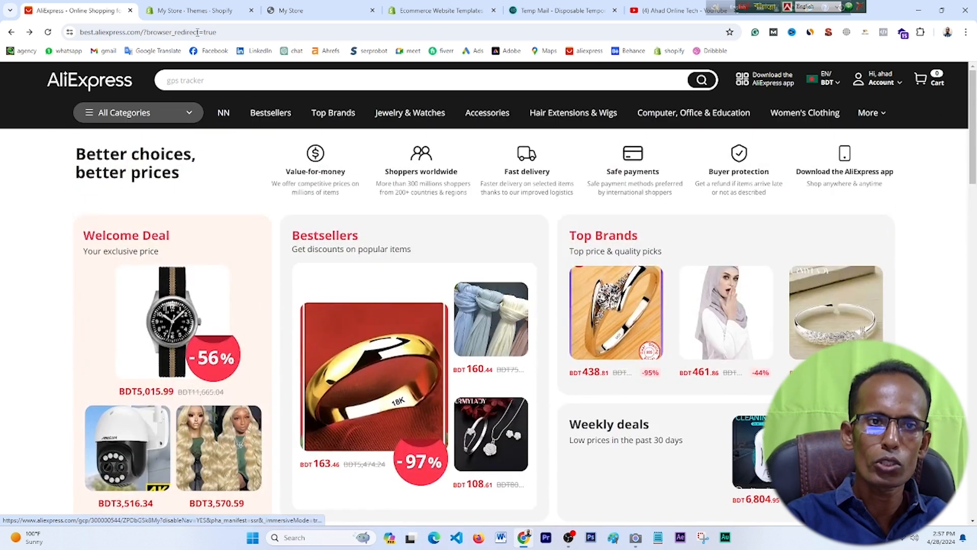
- Return to the Shopify admin and open the Shopify App Store to find more apps for the store
{"action": "left_click", "coordinate": [186, 5]}
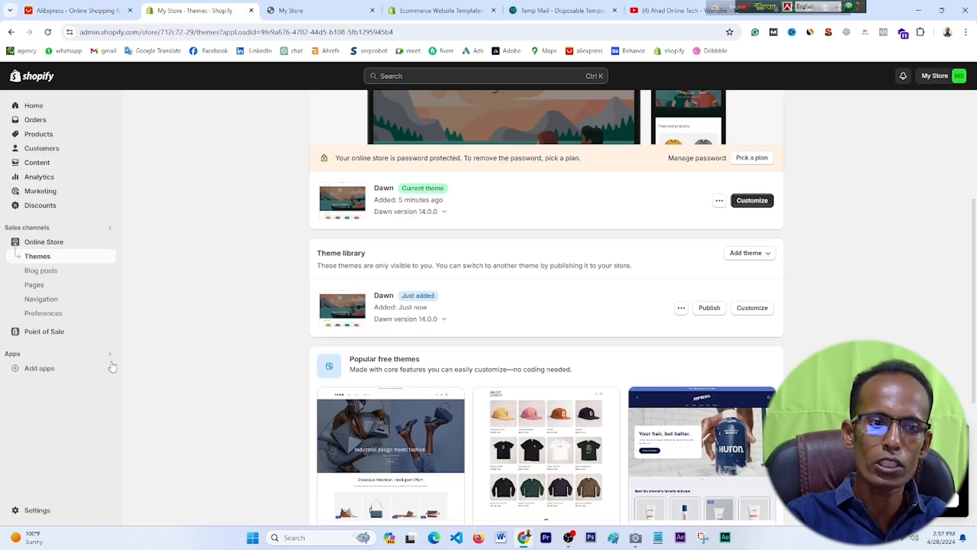
{"action": "left_click", "coordinate": [39, 368]}
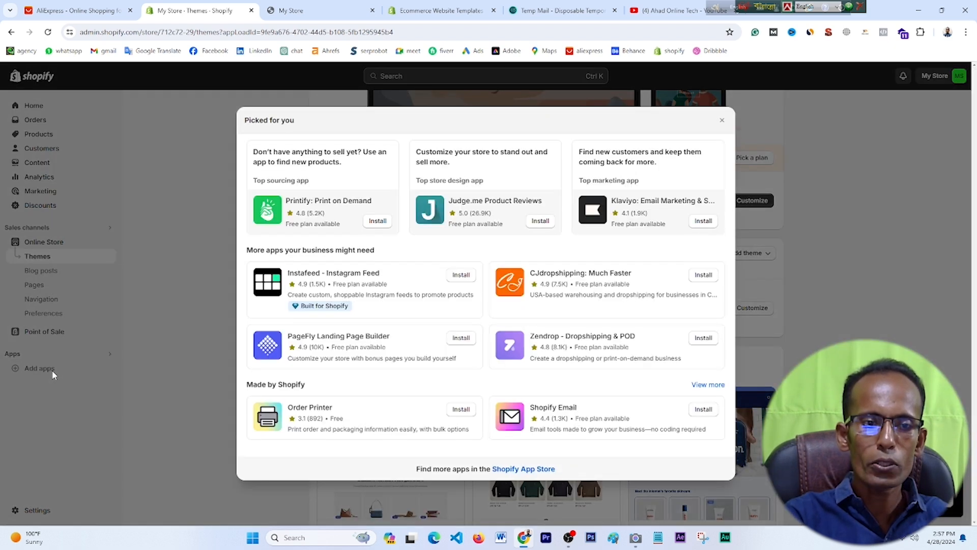
{"action": "left_click", "coordinate": [436, 312]}
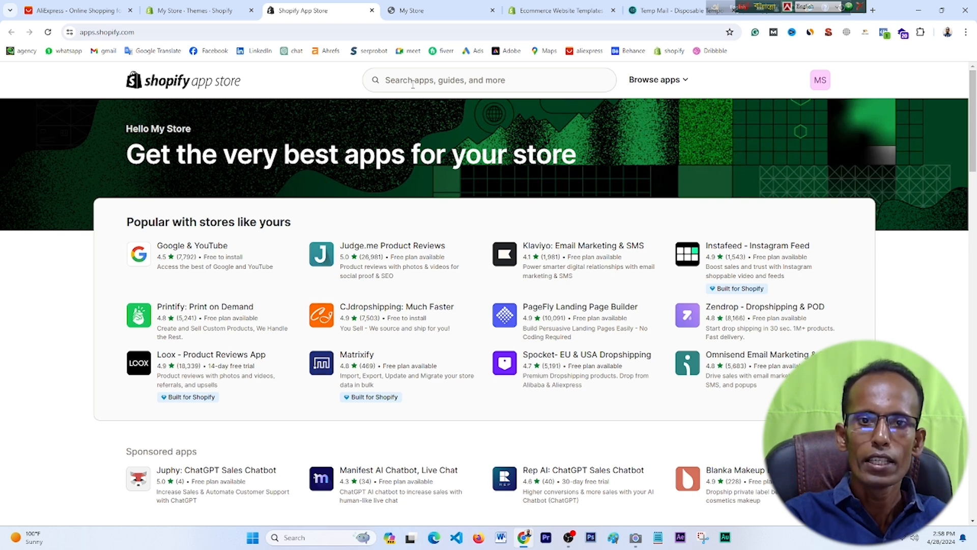
- Search the app store for dsers and open the DSers-AliExpress Dropshipping listing
{"action": "left_click", "coordinate": [519, 79]}
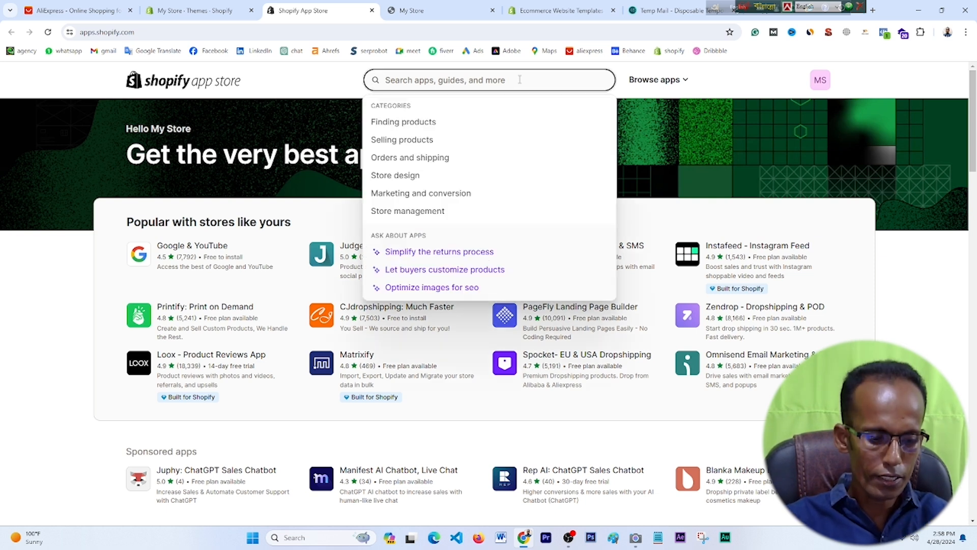
{"action": "type", "text": "dsers"}
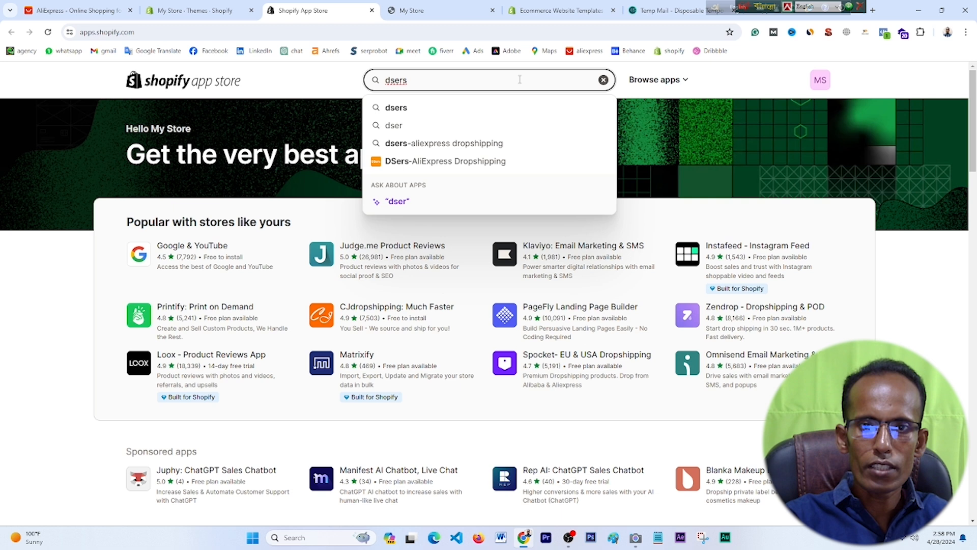
{"action": "left_click", "coordinate": [442, 169]}
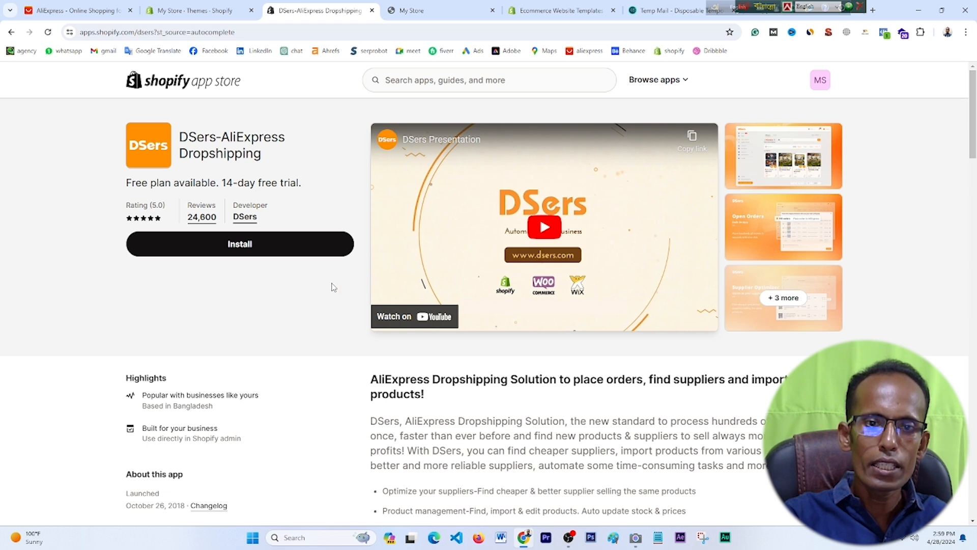
- Review the DSers free plan and trial offer, then install DSers-AliExpress Dropshipping on the store
{"action": "scroll", "coordinate": [326, 286], "scroll_direction": "down", "scroll_amount": 2}
{"action": "scroll", "coordinate": [326, 285], "scroll_direction": "up", "scroll_amount": 2}
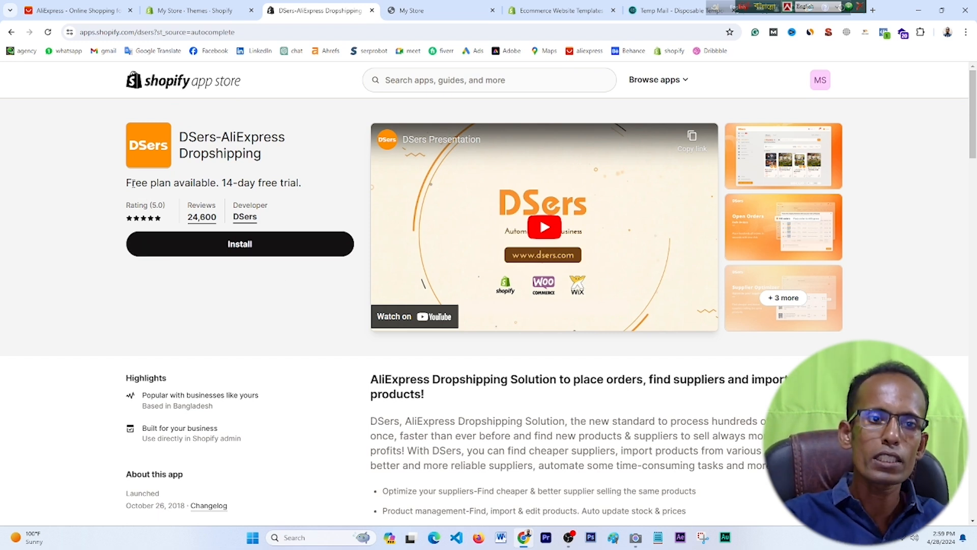
{"action": "mouse_move", "coordinate": [130, 186]}
{"action": "left_mouse_down"}
{"action": "mouse_move", "coordinate": [305, 189]}
{"action": "mouse_move", "coordinate": [127, 186]}
{"action": "left_mouse_up"}
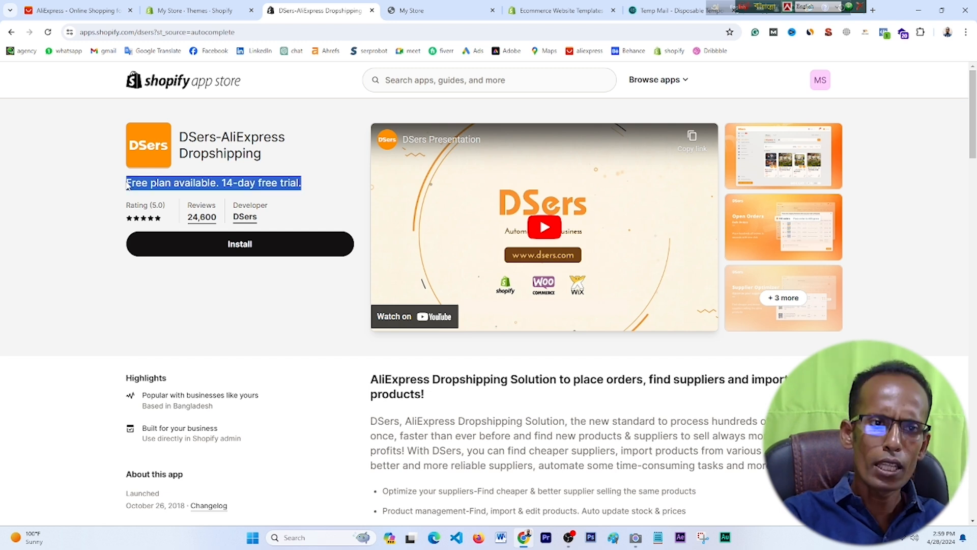
{"action": "left_click", "coordinate": [158, 186]}
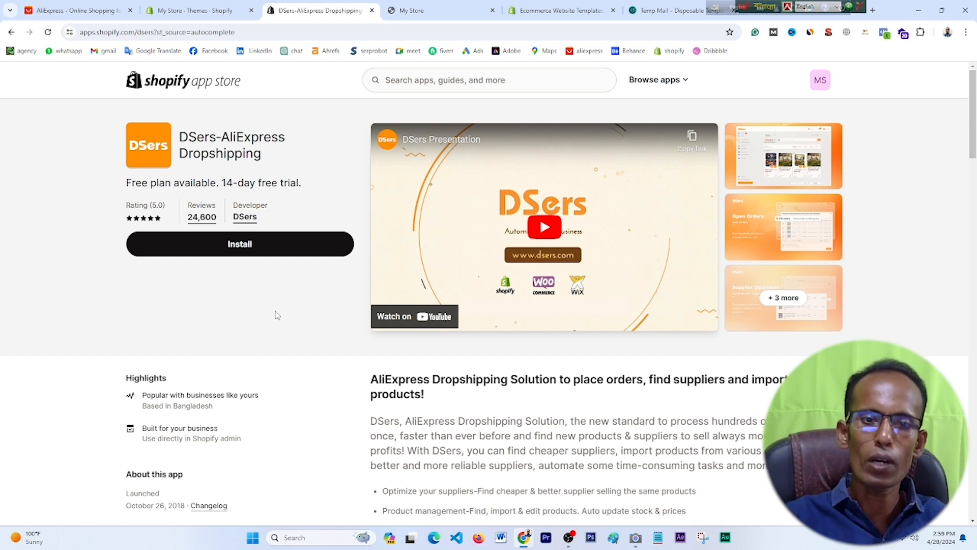
{"action": "left_click", "coordinate": [251, 249]}
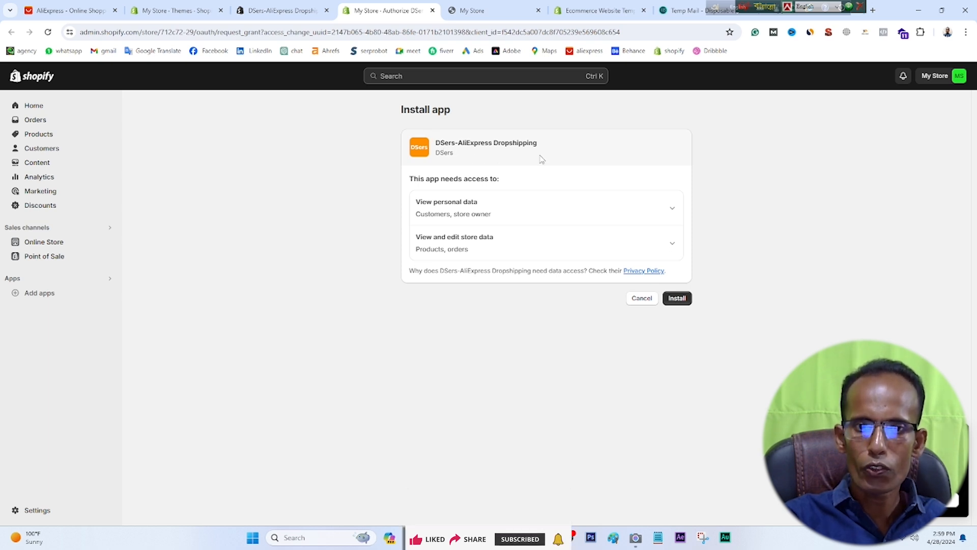
{"action": "left_click", "coordinate": [679, 300]}
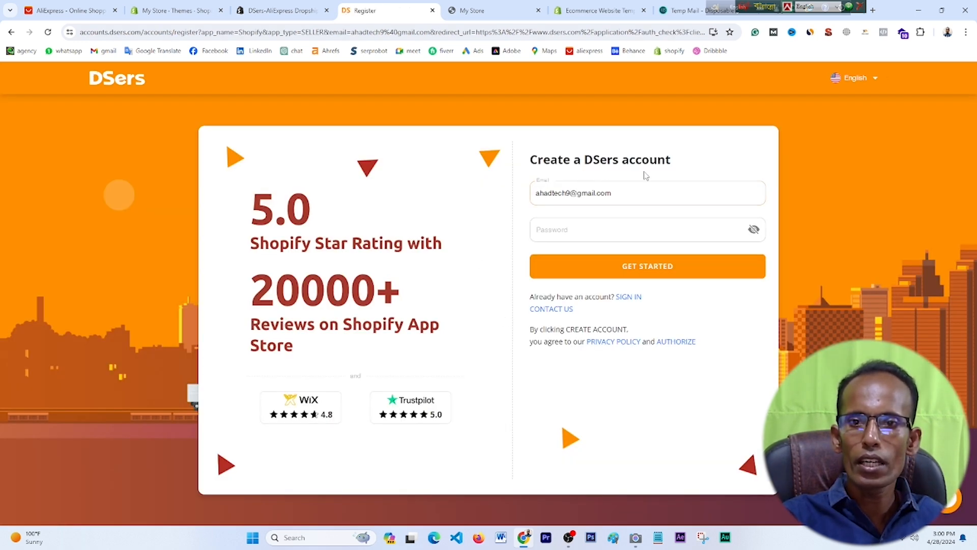
- Create the DSers account by entering the account password, and save the login in the browser
{"action": "left_click", "coordinate": [557, 230]}
{"action": "key", "text": "ctrl+v"}
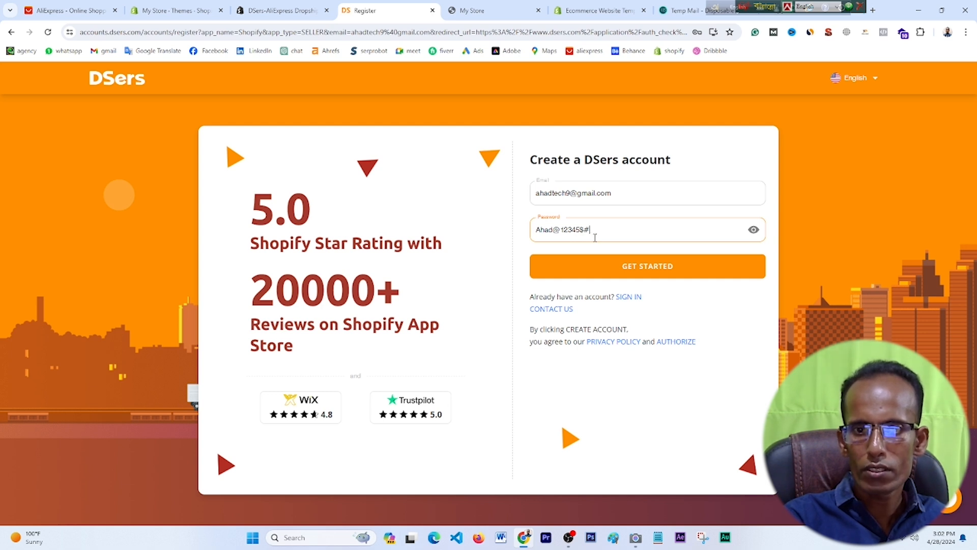
{"action": "left_click", "coordinate": [650, 270]}
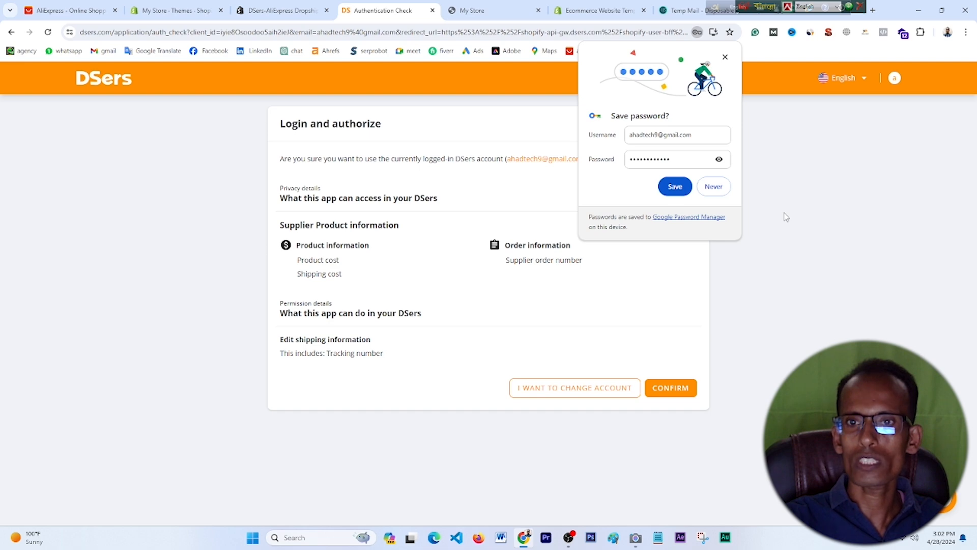
{"action": "left_click", "coordinate": [686, 191]}
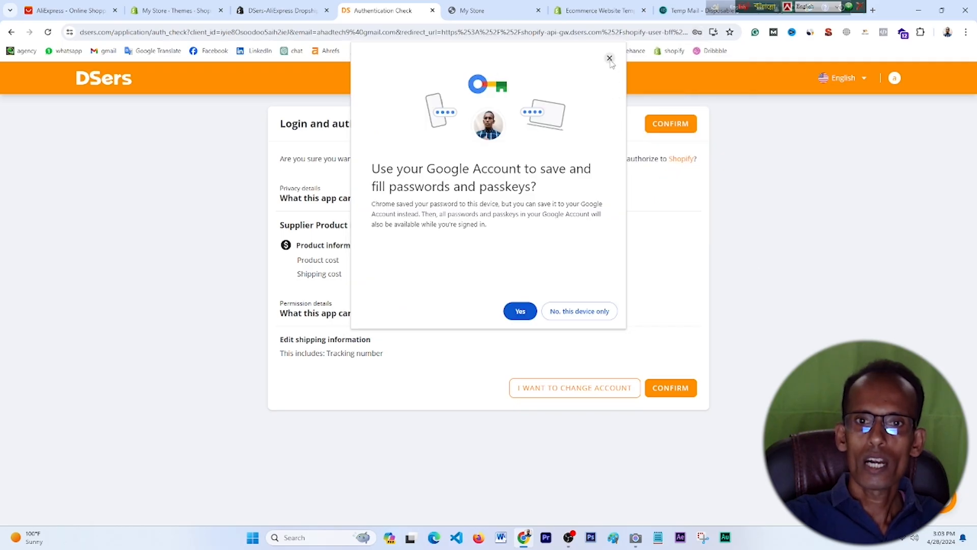
{"action": "left_click", "coordinate": [520, 311]}
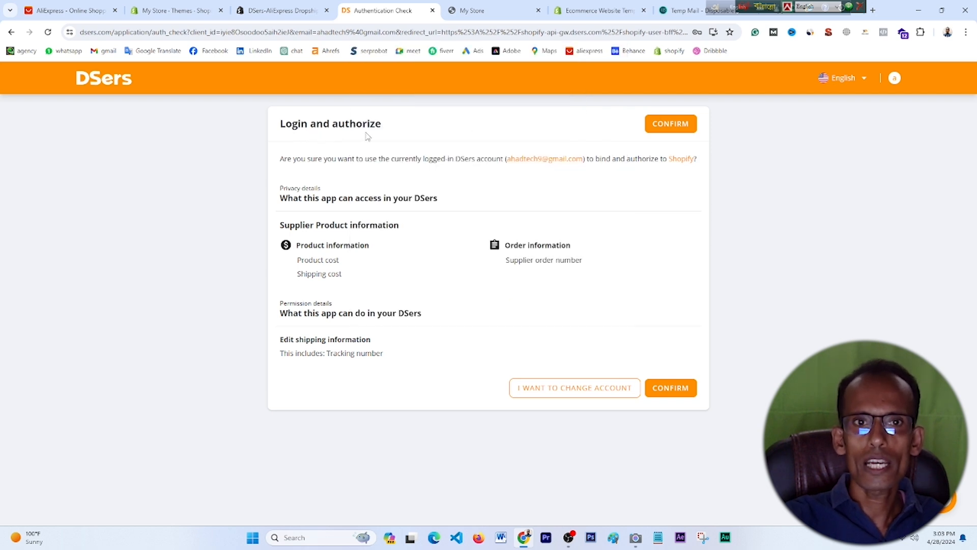
- Authorize the DSers account for Shopify, compare the subscription plans and choose the free Basic plan
{"action": "left_click", "coordinate": [673, 125]}
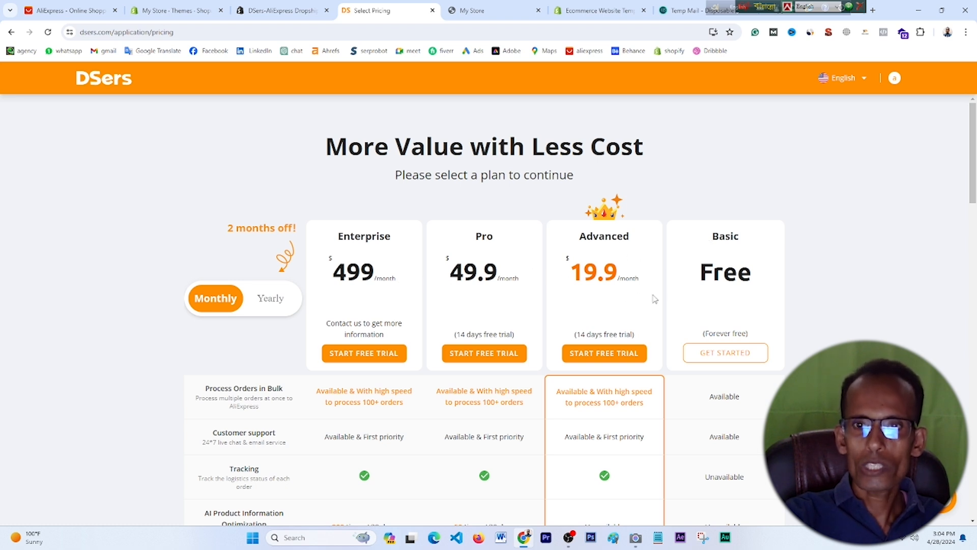
{"action": "scroll", "coordinate": [678, 293], "scroll_direction": "down", "scroll_amount": 4}
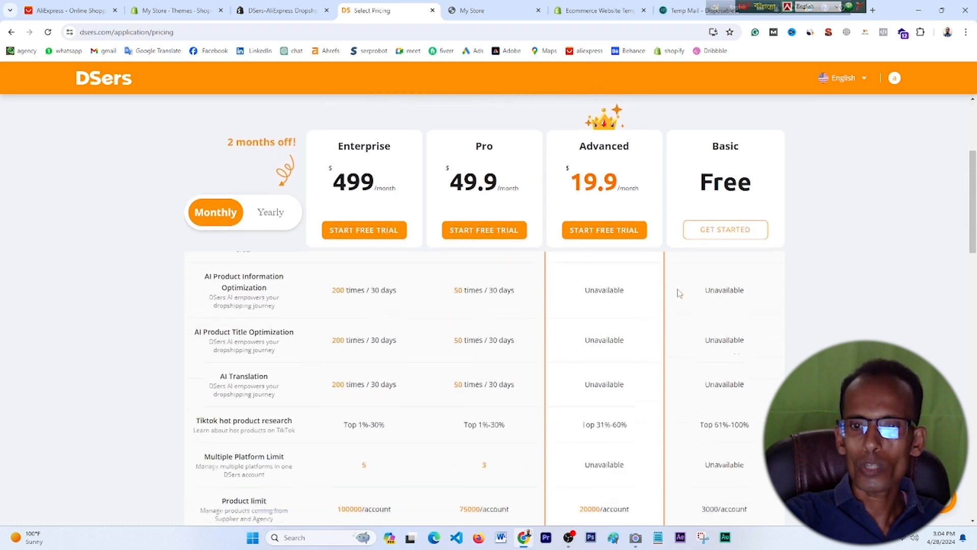
{"action": "scroll", "coordinate": [678, 293], "scroll_direction": "up", "scroll_amount": 2}
{"action": "scroll", "coordinate": [677, 294], "scroll_direction": "up", "scroll_amount": 3}
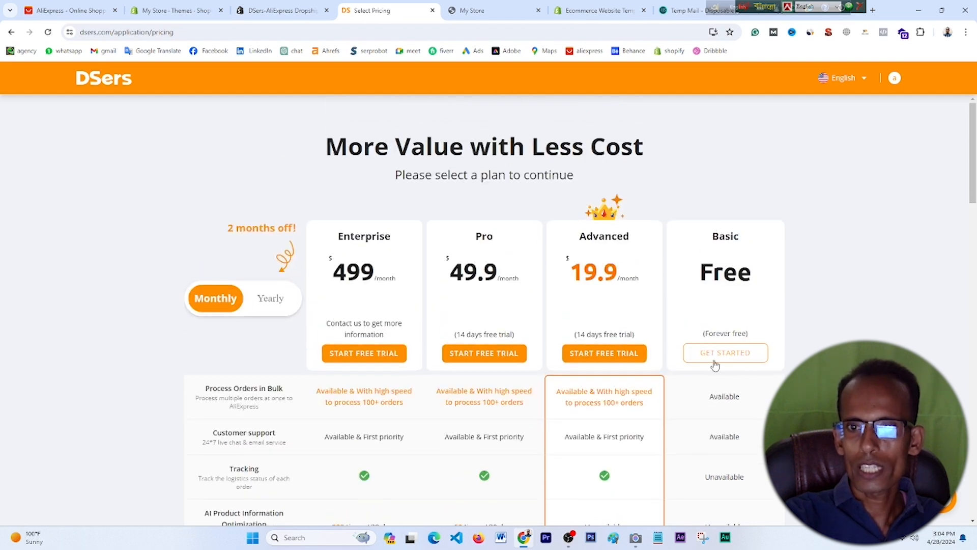
{"action": "left_click", "coordinate": [738, 356]}
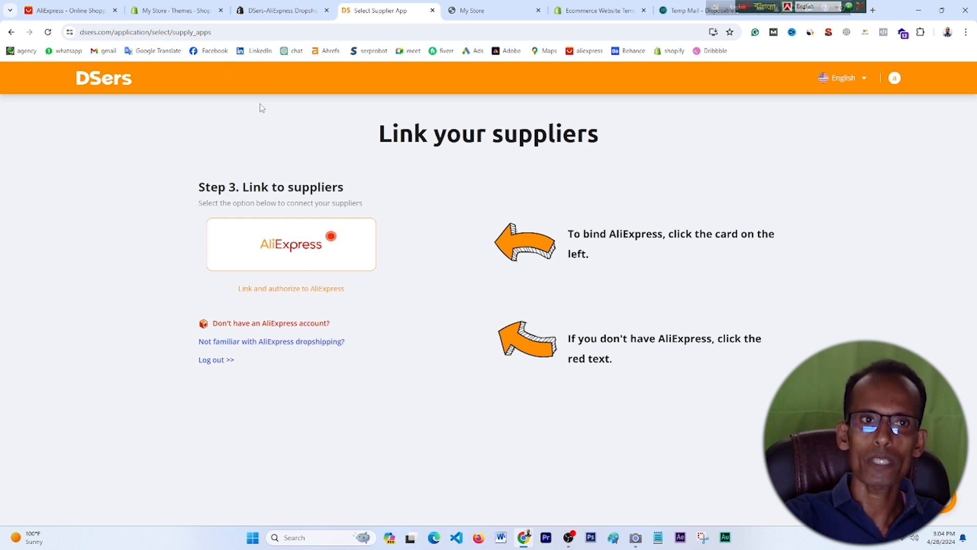
- Revisit the AliExpress home page, the DSers app listing and the Shopify admin, then return to the DSers supplier linking page
{"action": "left_click", "coordinate": [71, 10]}
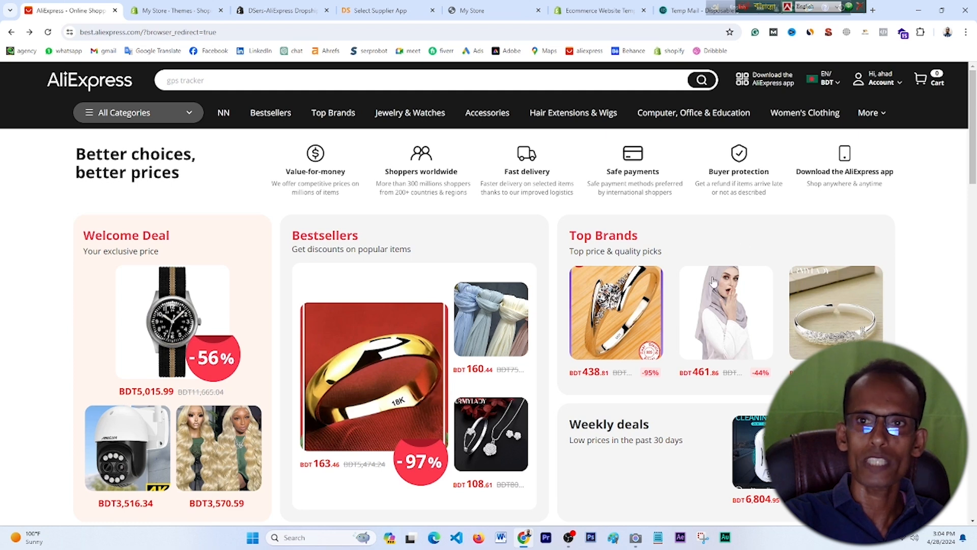
{"action": "mouse_move", "coordinate": [850, 96]}
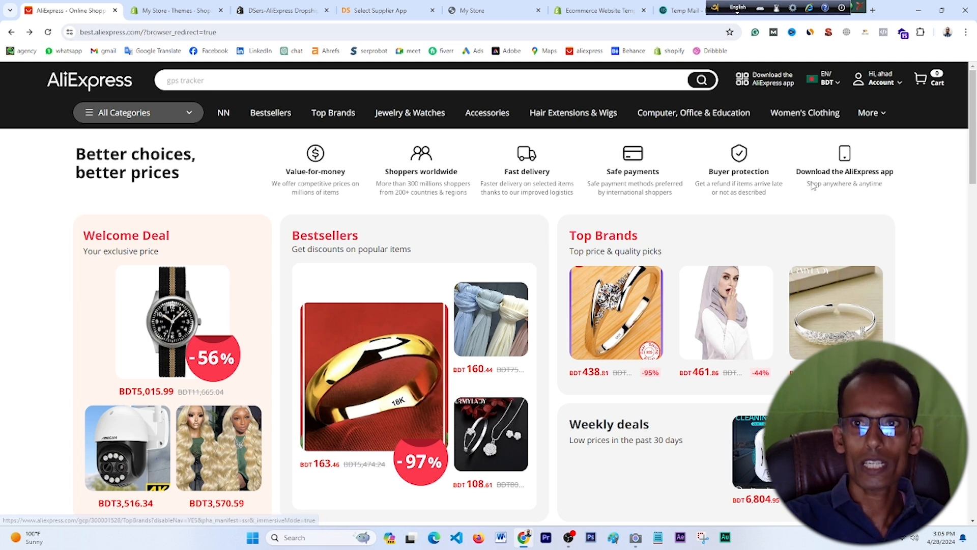
{"action": "mouse_move", "coordinate": [888, 93]}
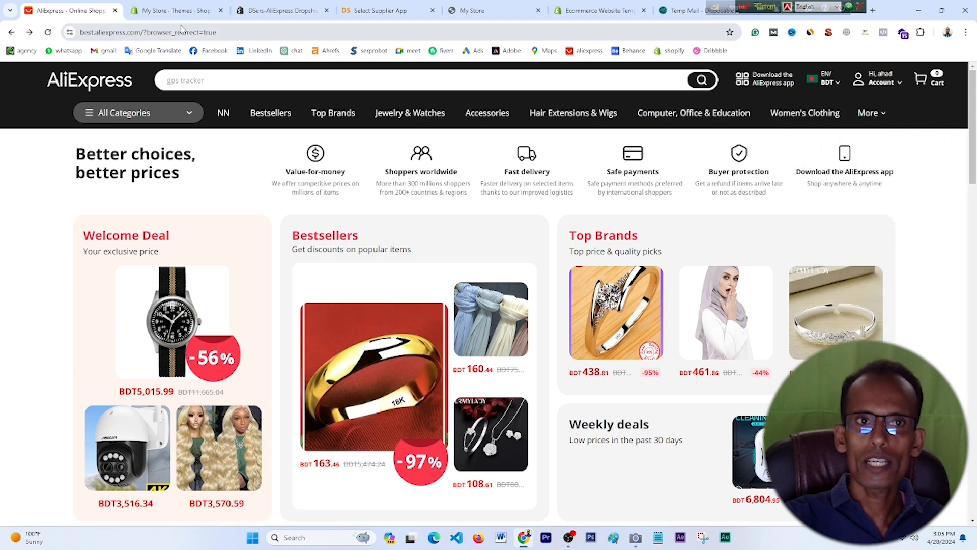
{"action": "left_click", "coordinate": [287, 10]}
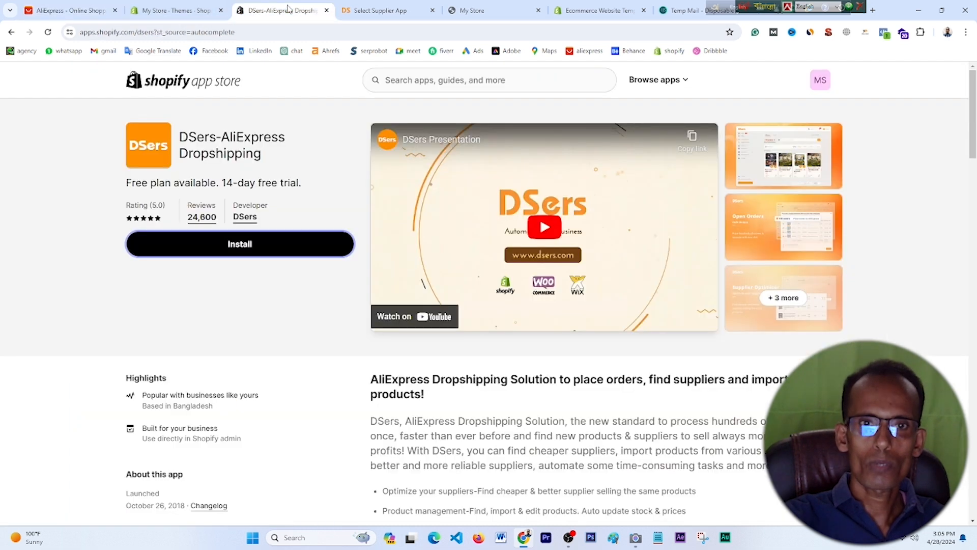
{"action": "left_click", "coordinate": [190, 9]}
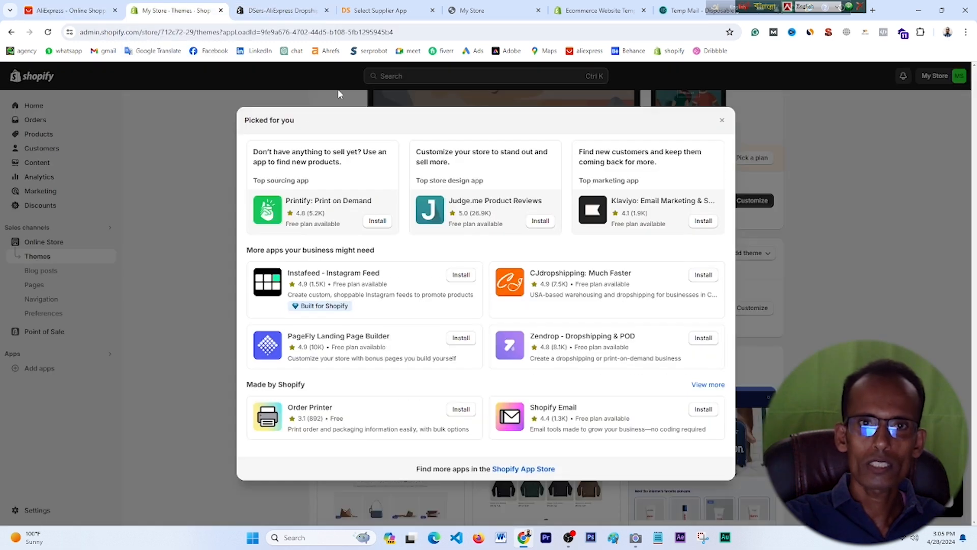
{"action": "left_click", "coordinate": [379, 10]}
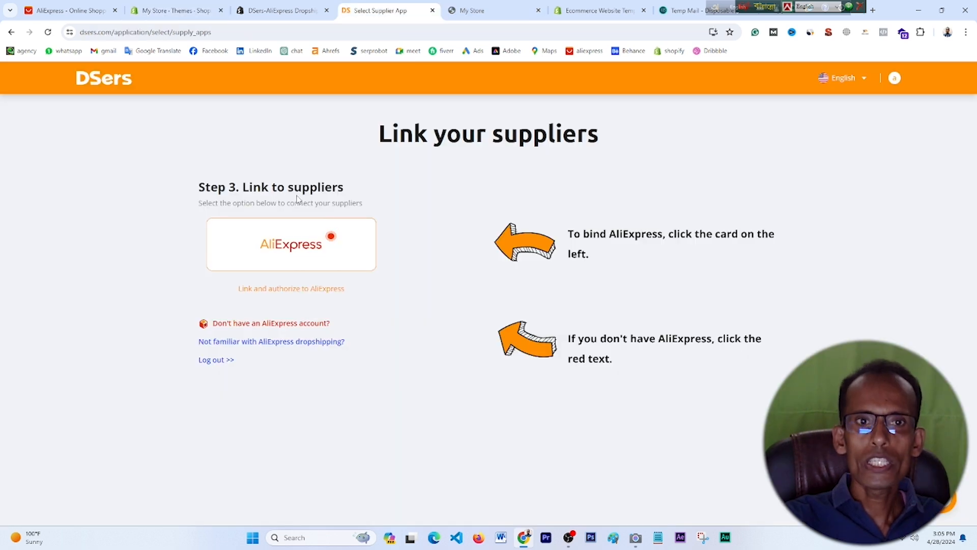
- Link AliExpress to DSers as the supplier, authorizing access with the AliExpress account that is already logged in
{"action": "left_click", "coordinate": [294, 249]}
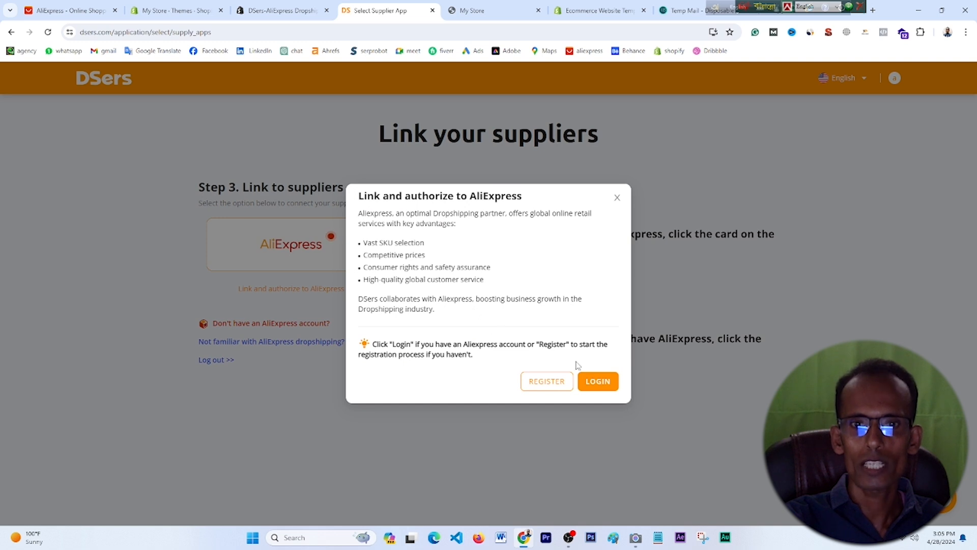
{"action": "left_click", "coordinate": [604, 385]}
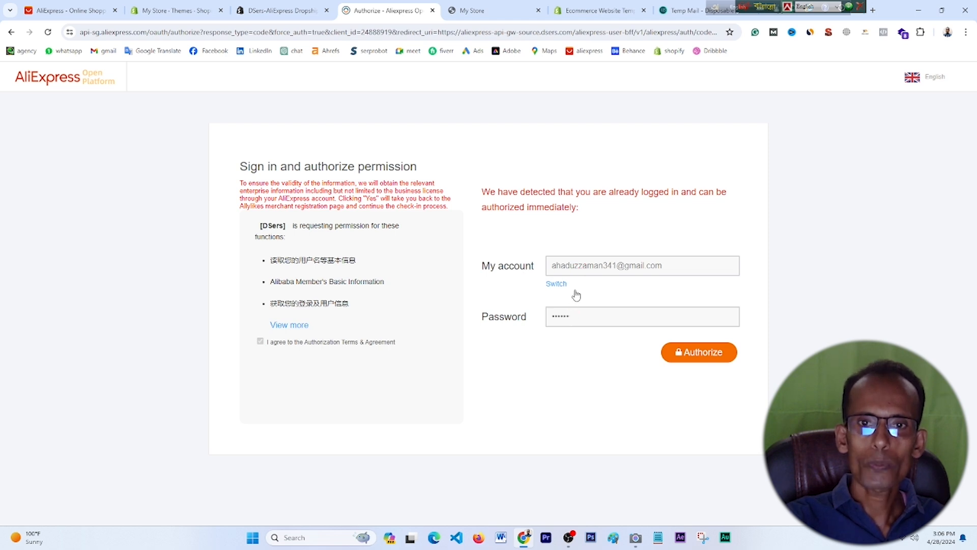
{"action": "left_click", "coordinate": [700, 353]}
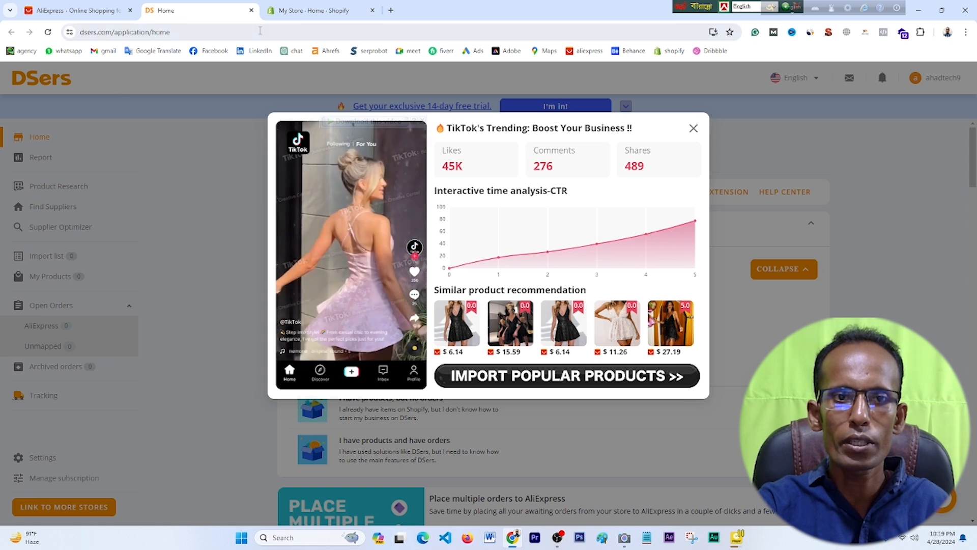
- Check the Shopify admin home, then dismiss the TikTok trending promotion in DSers and open its Sales Report
{"action": "key", "text": "ctrl+Tab"}
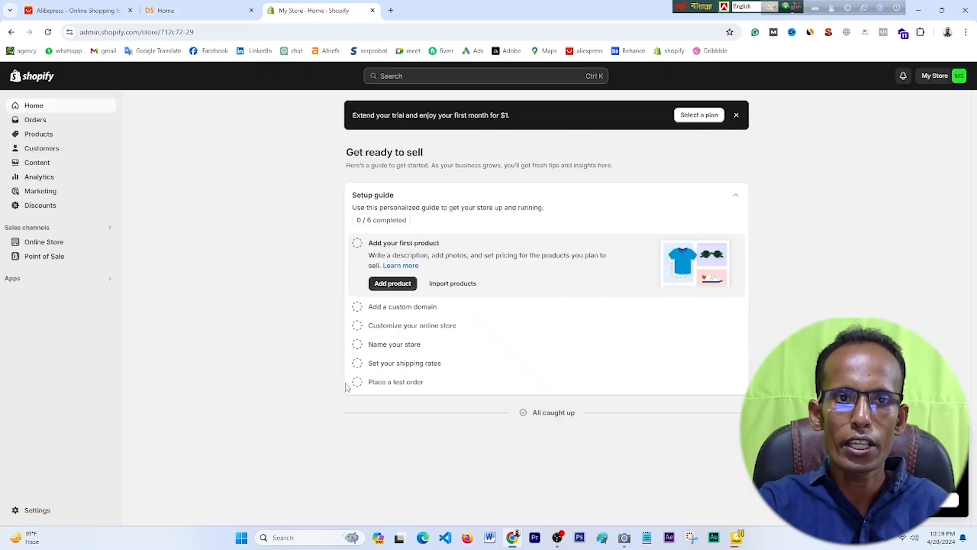
{"action": "left_click", "coordinate": [199, 10]}
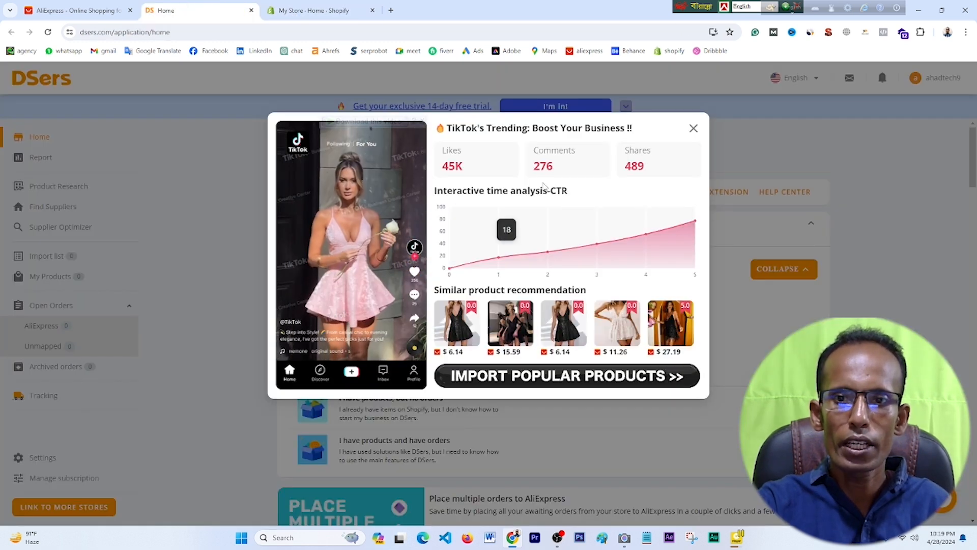
{"action": "left_click", "coordinate": [693, 128]}
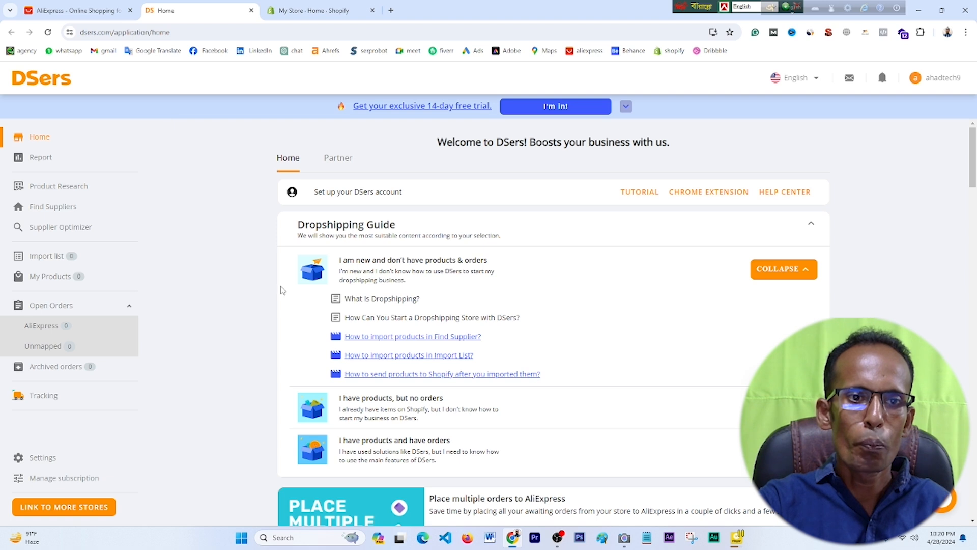
{"action": "left_click", "coordinate": [51, 162]}
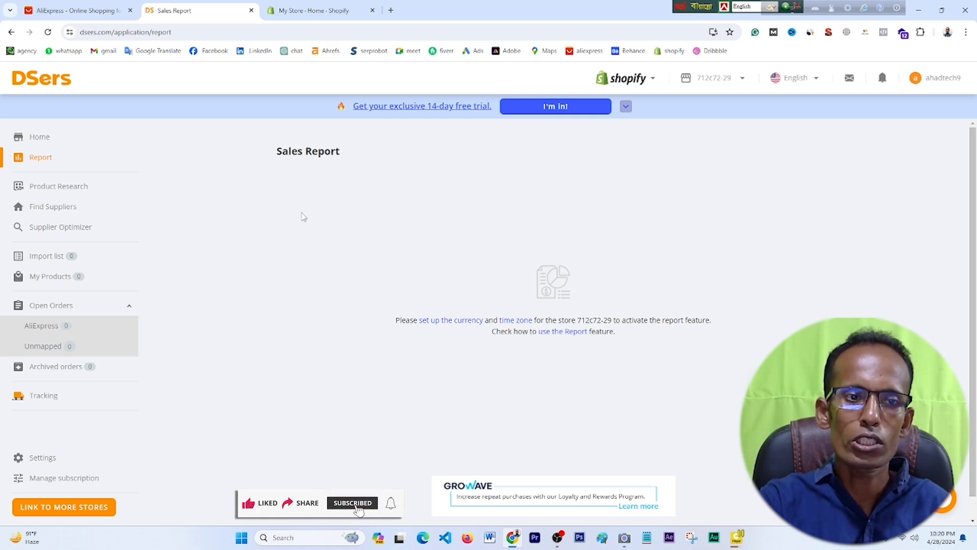
- Open DSers Product Research and look through the Featured TikTok Ads
{"action": "left_click", "coordinate": [63, 194]}
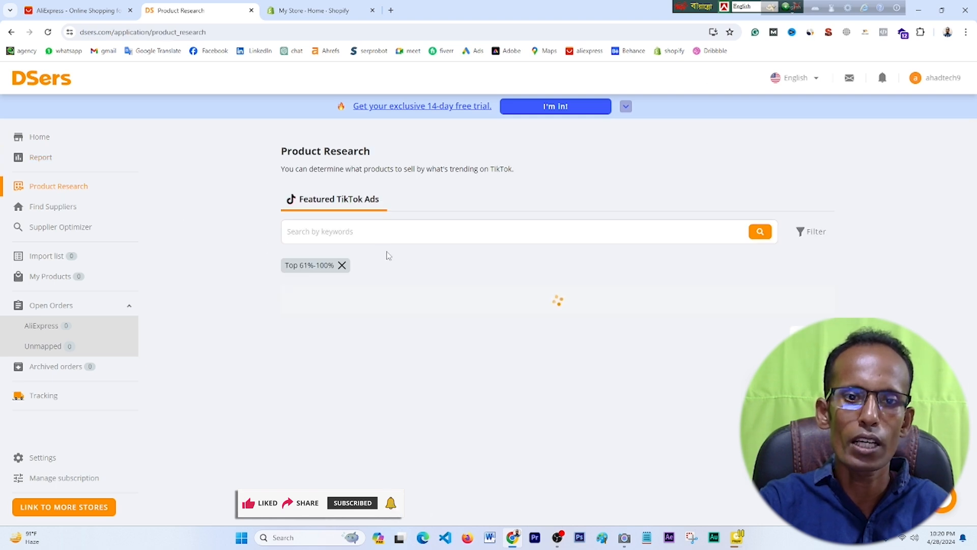
{"action": "left_click", "coordinate": [349, 231]}
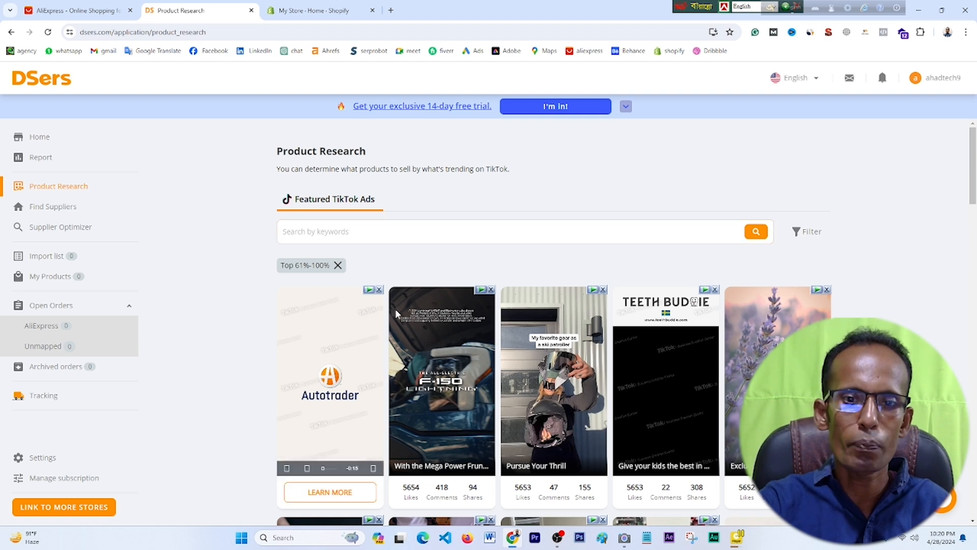
{"action": "scroll", "coordinate": [405, 316], "scroll_direction": "down", "scroll_amount": 4}
{"action": "scroll", "coordinate": [411, 324], "scroll_direction": "up", "scroll_amount": 3}
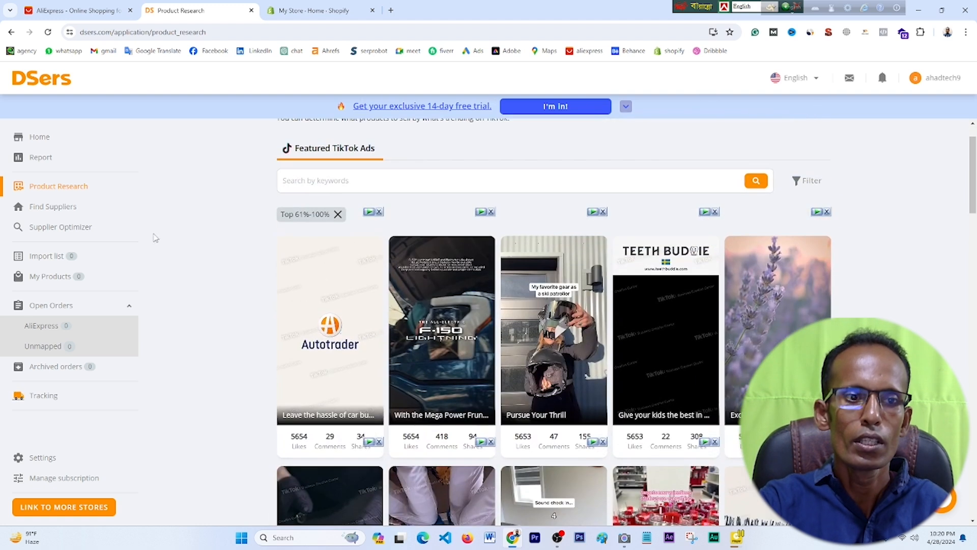
- Open Find Suppliers in DSers and browse the AliExpress products in the Pants & Capris category
{"action": "left_click", "coordinate": [51, 209]}
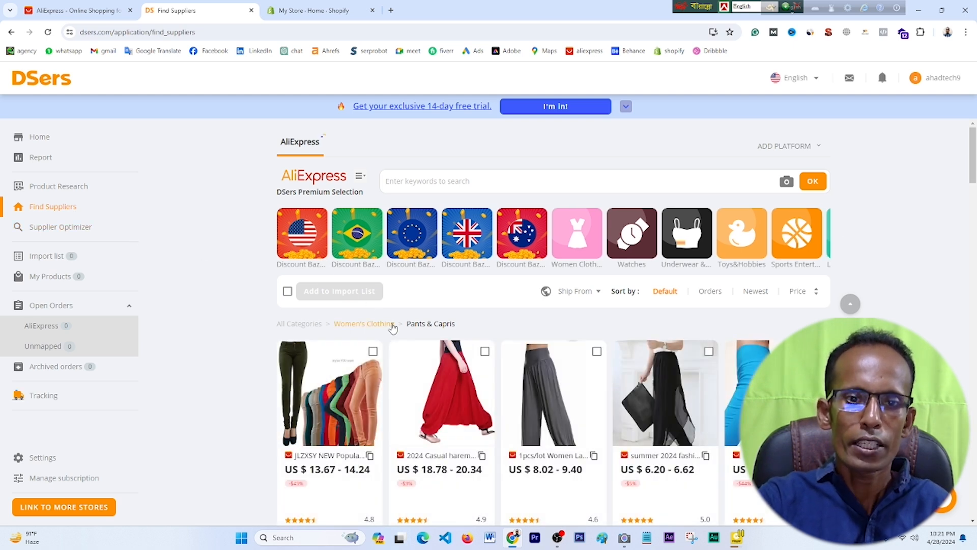
{"action": "scroll", "coordinate": [392, 328], "scroll_direction": "down", "scroll_amount": 7}
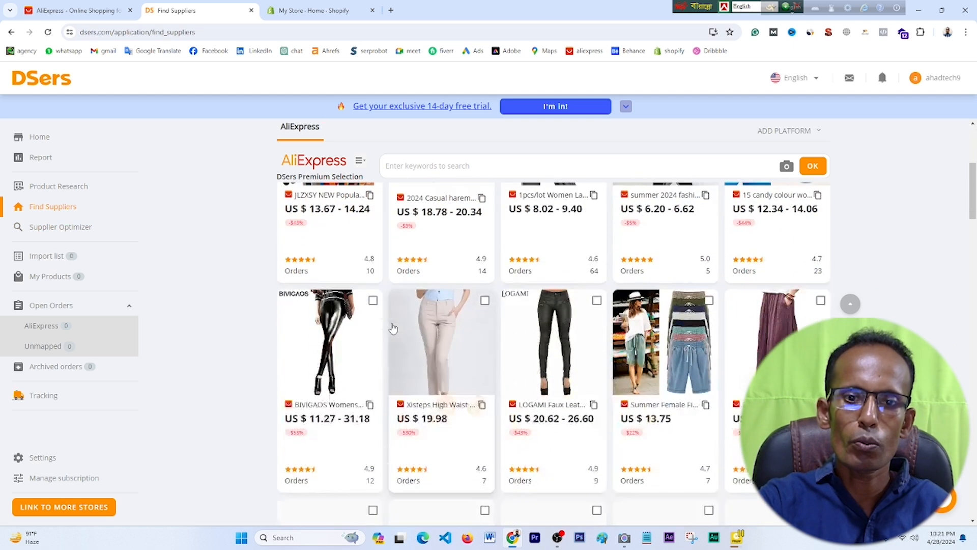
{"action": "scroll", "coordinate": [393, 327], "scroll_direction": "down", "scroll_amount": 7}
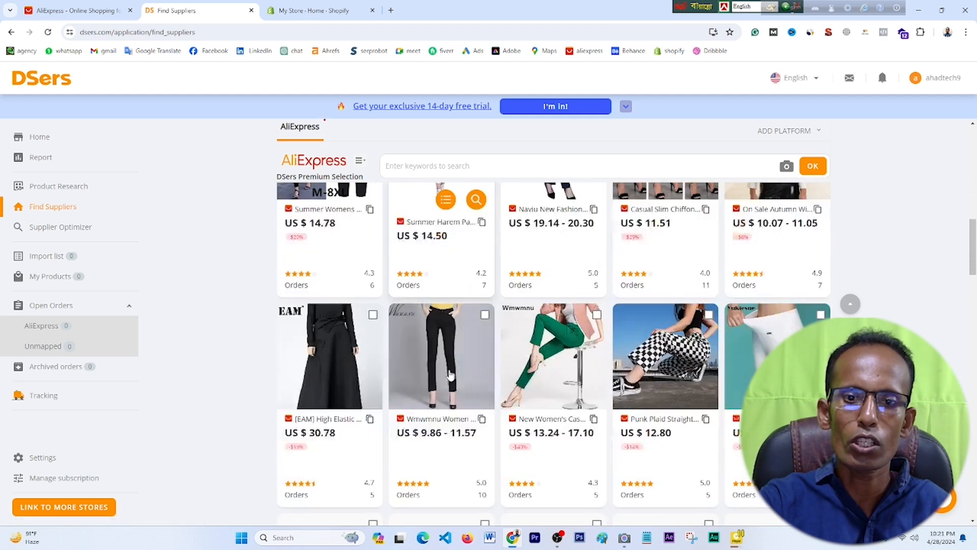
{"action": "scroll", "coordinate": [449, 375], "scroll_direction": "down", "scroll_amount": 3}
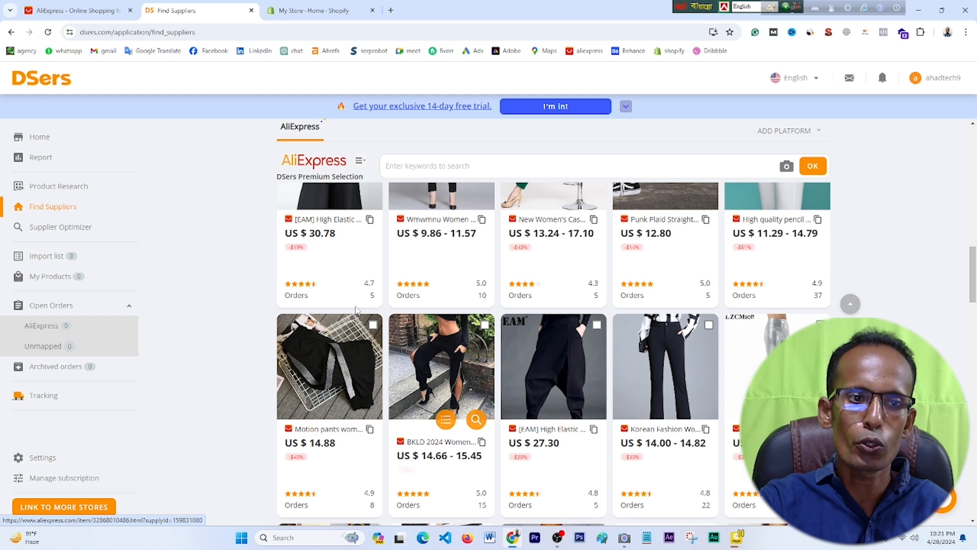
- Look through the recommended products on the DSers Import list page, then view the My Products page
{"action": "left_click", "coordinate": [50, 260]}
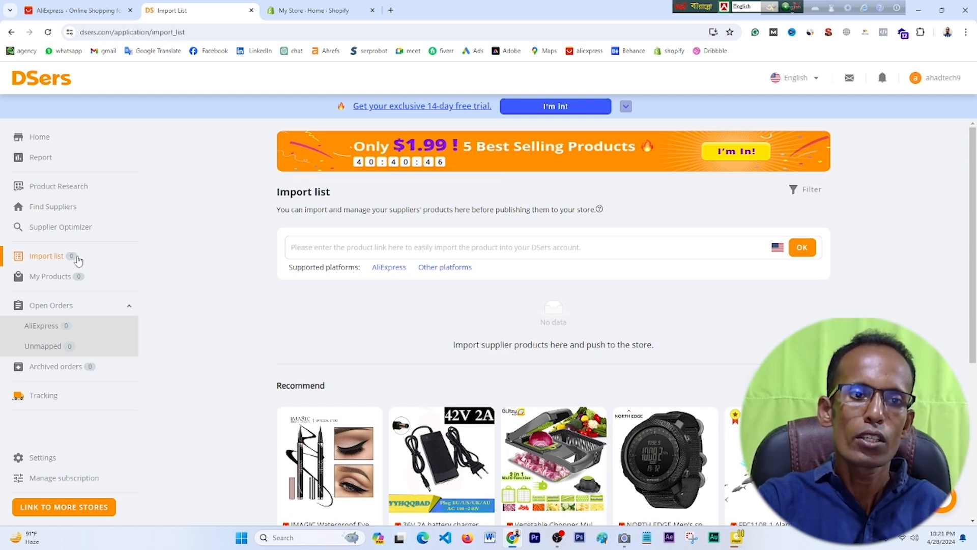
{"action": "scroll", "coordinate": [366, 402], "scroll_direction": "down", "scroll_amount": 1}
{"action": "scroll", "coordinate": [367, 403], "scroll_direction": "down", "scroll_amount": 3}
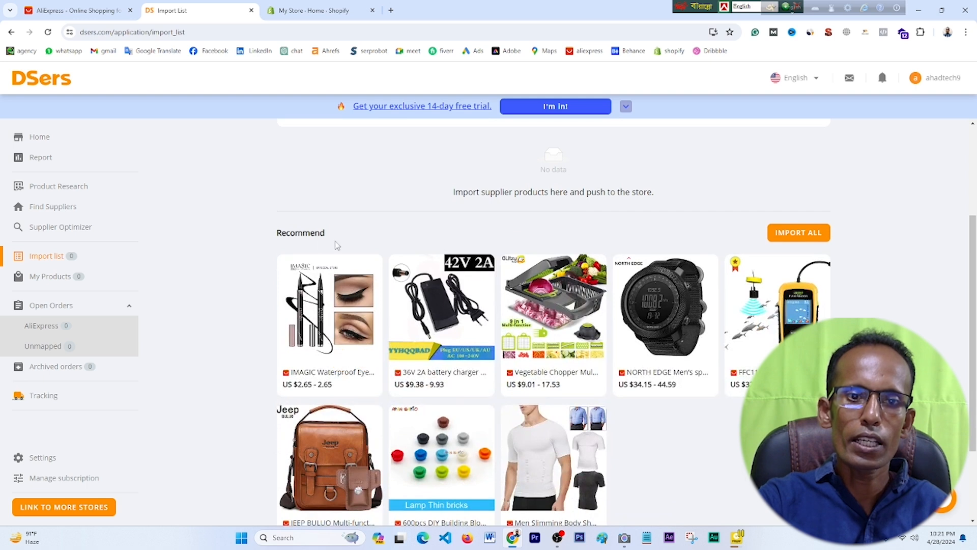
{"action": "scroll", "coordinate": [688, 331], "scroll_direction": "down", "scroll_amount": 2}
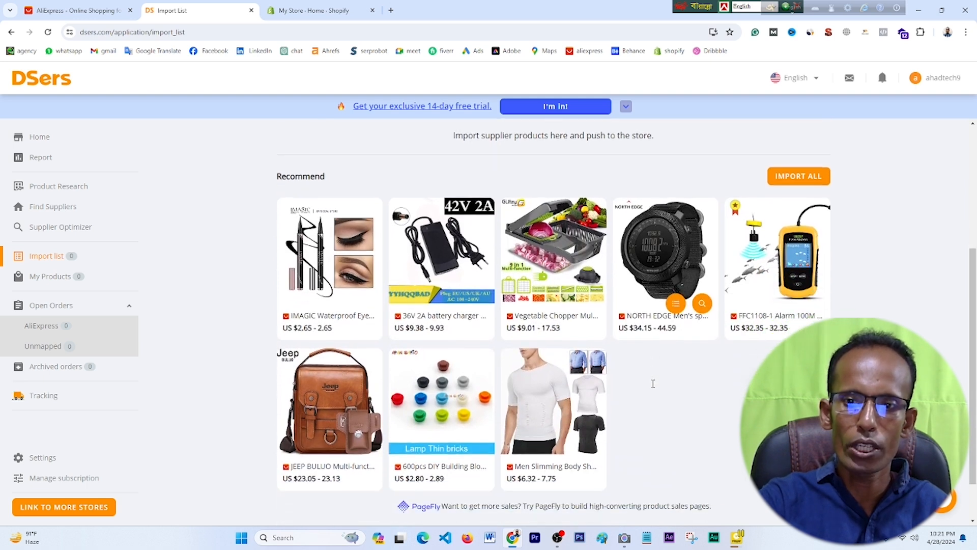
{"action": "scroll", "coordinate": [499, 362], "scroll_direction": "up", "scroll_amount": 3}
{"action": "scroll", "coordinate": [501, 362], "scroll_direction": "down", "scroll_amount": 2}
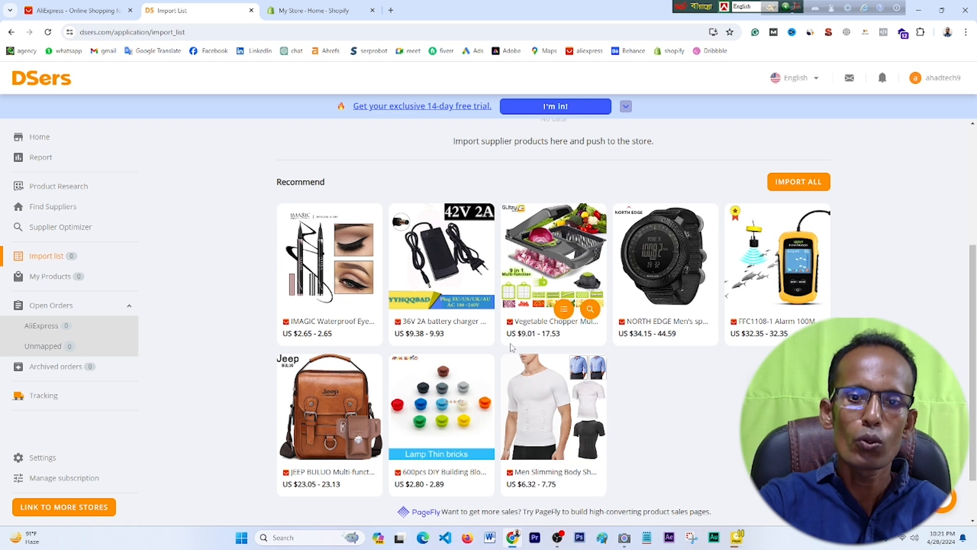
{"action": "scroll", "coordinate": [427, 332], "scroll_direction": "up", "scroll_amount": 2}
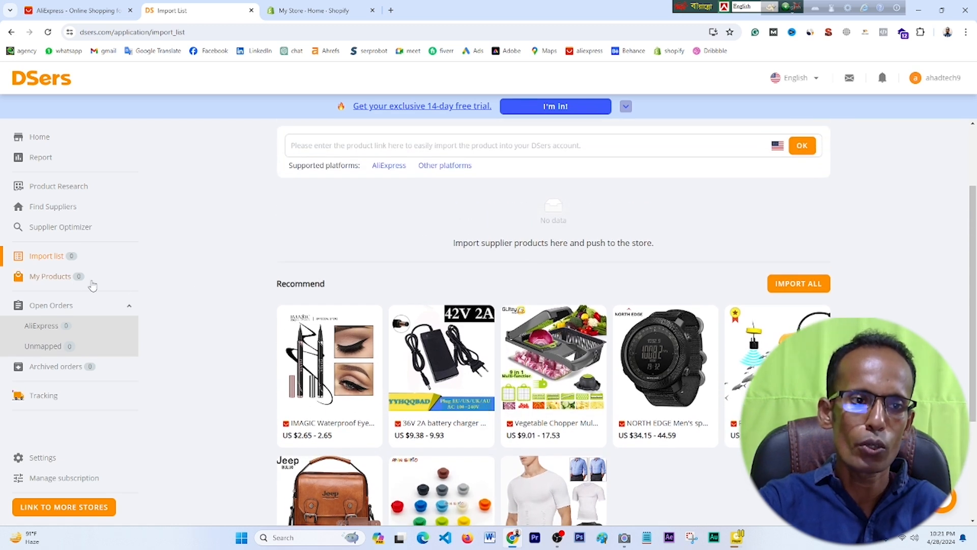
{"action": "left_click", "coordinate": [45, 281]}
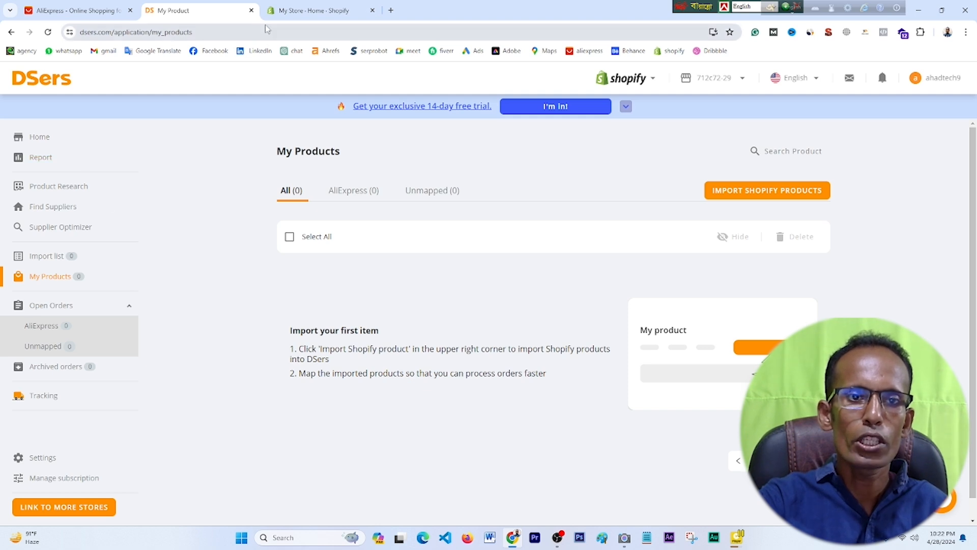
- Close the DSers and Shopify admin pages, reopen Shopify from its bookmark in a new tab and log in to the store admin
{"action": "left_click", "coordinate": [250, 10]}
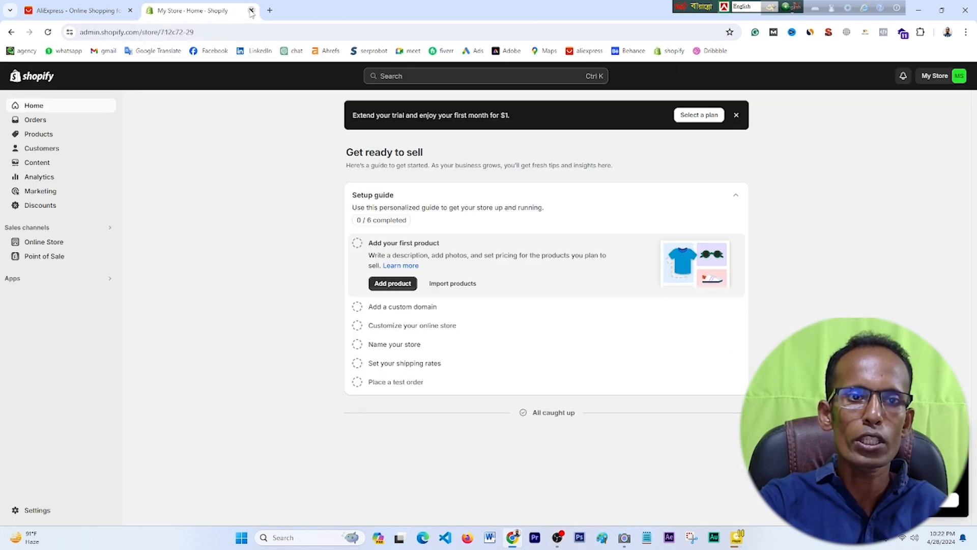
{"action": "left_click", "coordinate": [251, 11]}
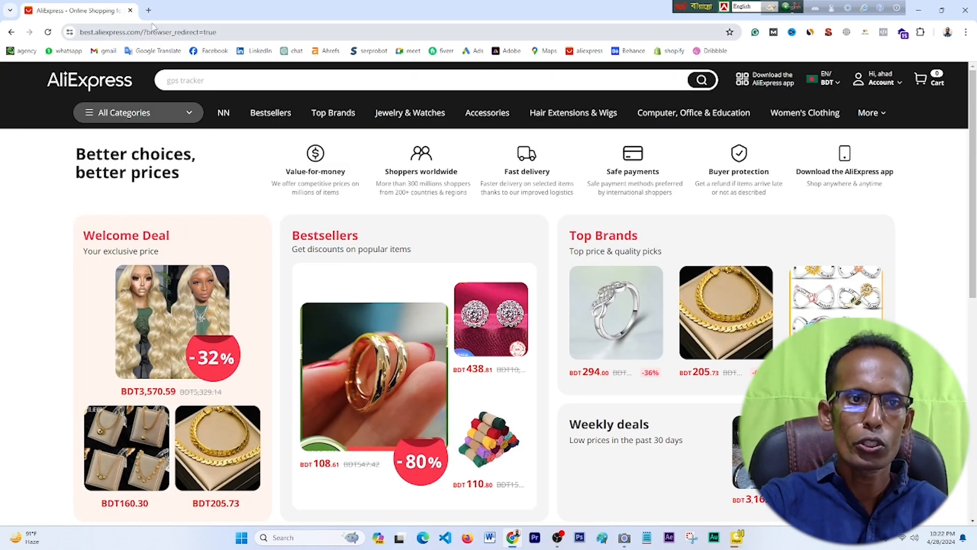
{"action": "left_click", "coordinate": [149, 11]}
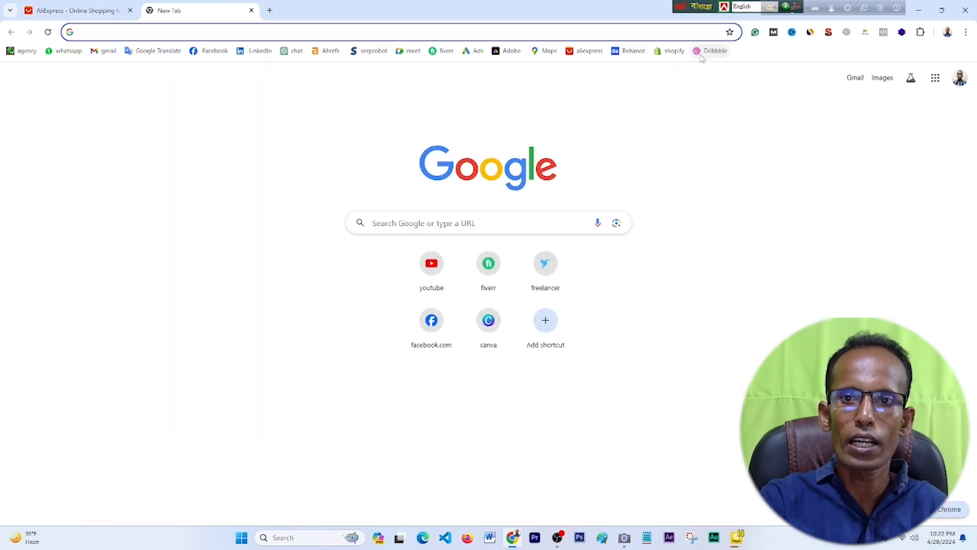
{"action": "right_click", "coordinate": [669, 53]}
{"action": "left_click", "coordinate": [690, 63]}
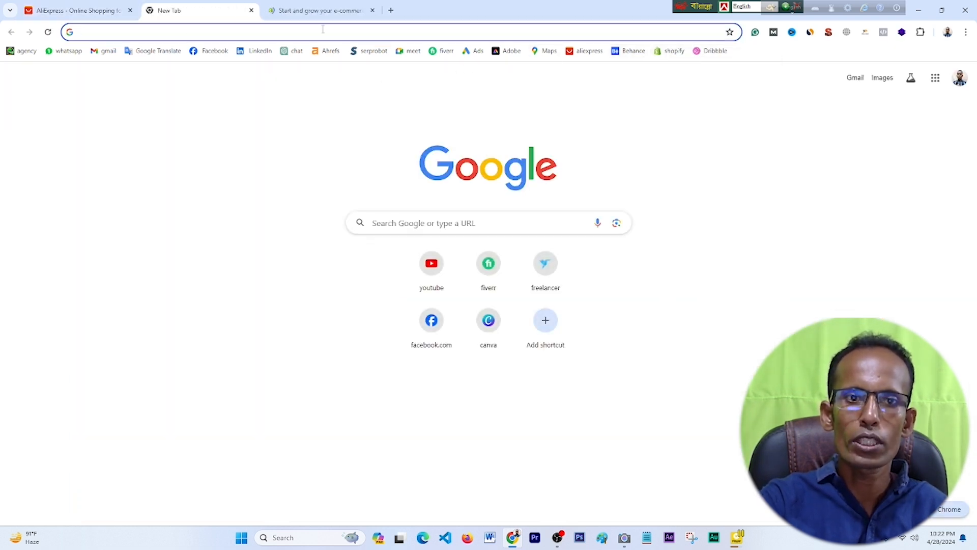
{"action": "left_click", "coordinate": [318, 14]}
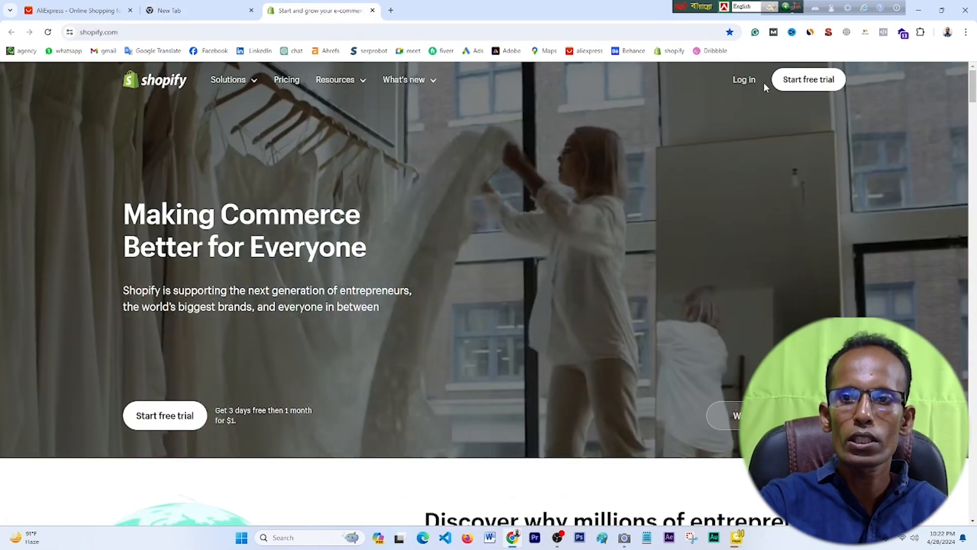
{"action": "left_click", "coordinate": [765, 82]}
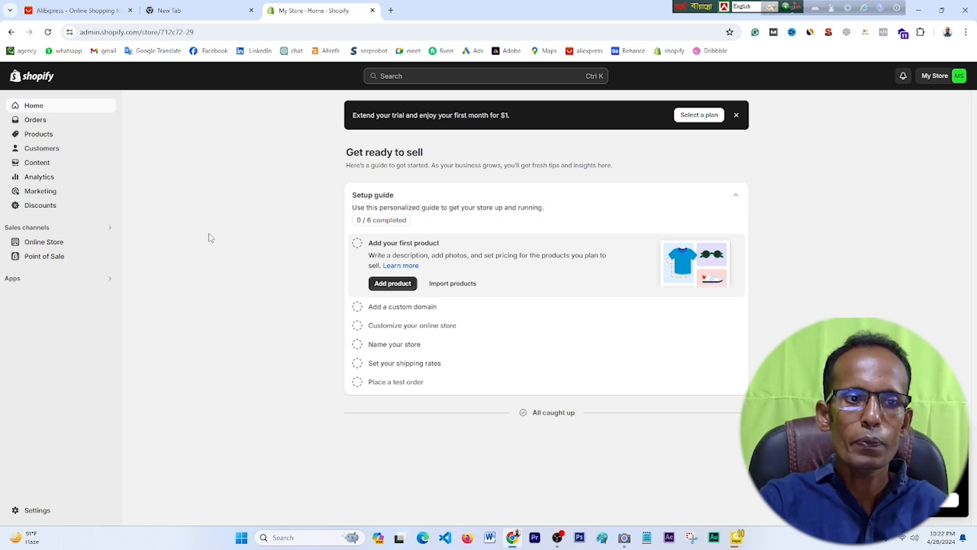
- Open DSers-AliExpress Dropshipping from the store's installed apps and review its order and unread notification sections
{"action": "right_click", "coordinate": [15, 284]}
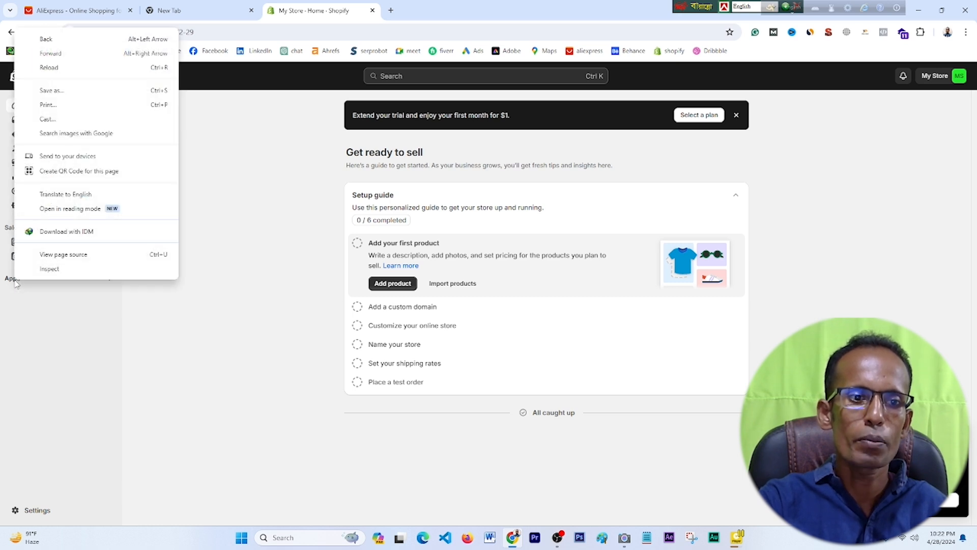
{"action": "left_click", "coordinate": [16, 278]}
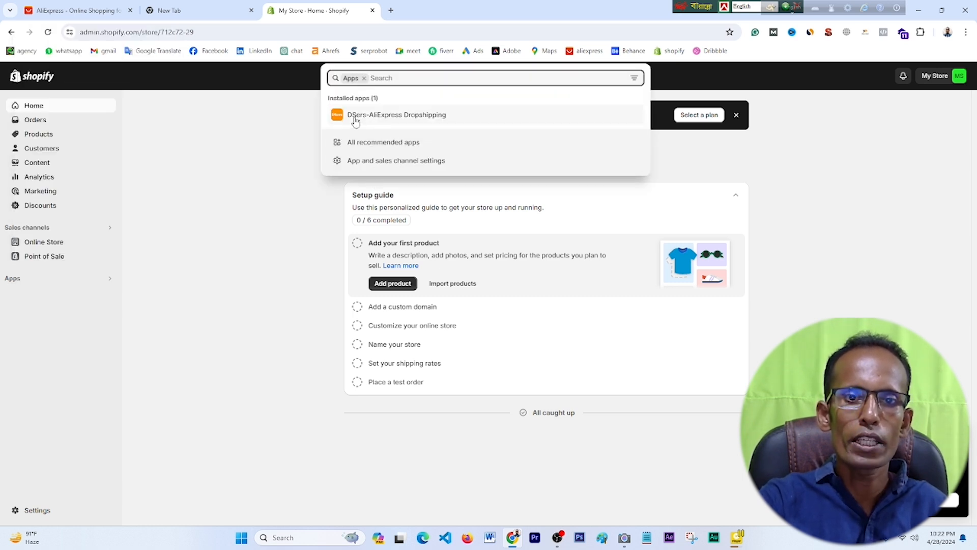
{"action": "left_click", "coordinate": [394, 116]}
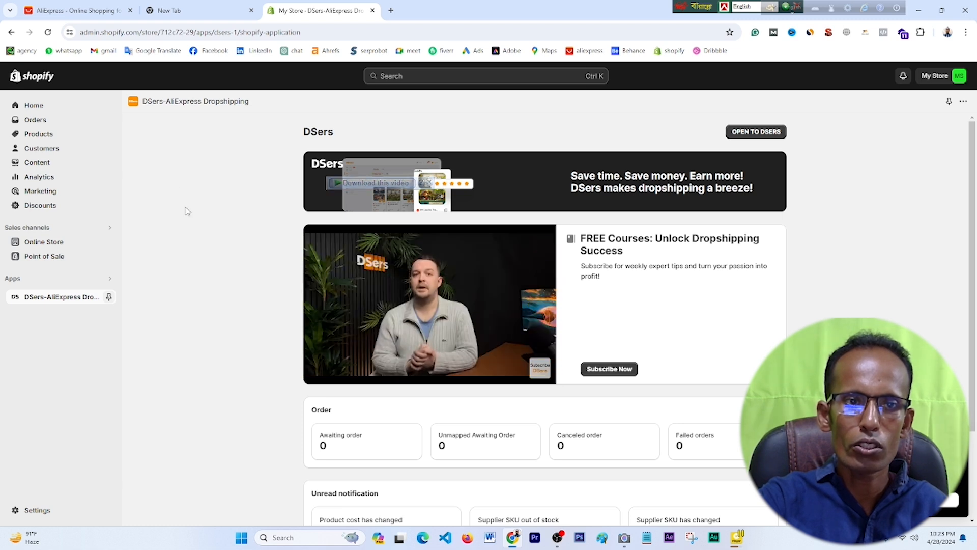
{"action": "scroll", "coordinate": [185, 212], "scroll_direction": "down", "scroll_amount": 2}
{"action": "scroll", "coordinate": [185, 212], "scroll_direction": "up", "scroll_amount": 2}
{"action": "scroll", "coordinate": [185, 212], "scroll_direction": "down", "scroll_amount": 1}
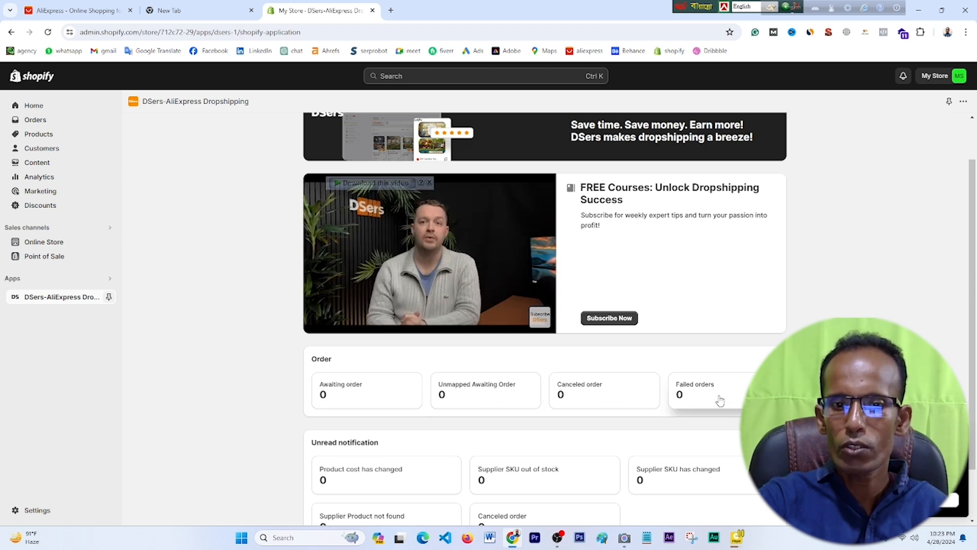
{"action": "scroll", "coordinate": [718, 399], "scroll_direction": "down", "scroll_amount": 1}
{"action": "scroll", "coordinate": [410, 405], "scroll_direction": "down", "scroll_amount": 1}
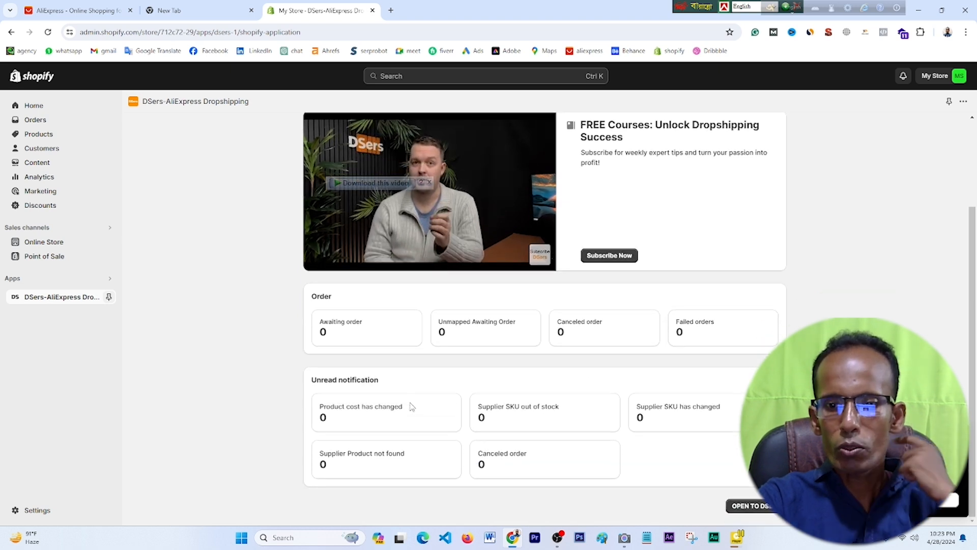
{"action": "scroll", "coordinate": [410, 404], "scroll_direction": "up", "scroll_amount": 3}
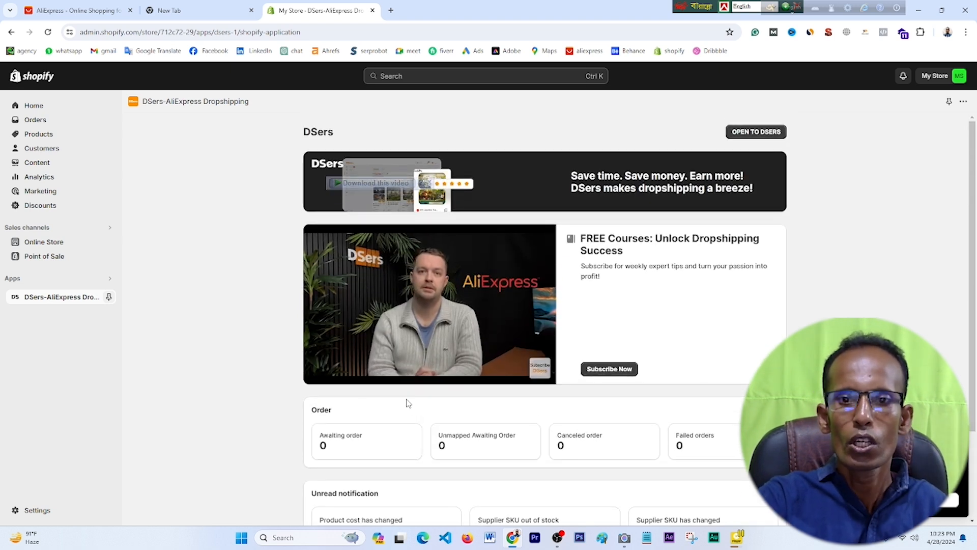
- Open the full DSers application from the Shopify app page and look over its home page guides
{"action": "left_click", "coordinate": [748, 133]}
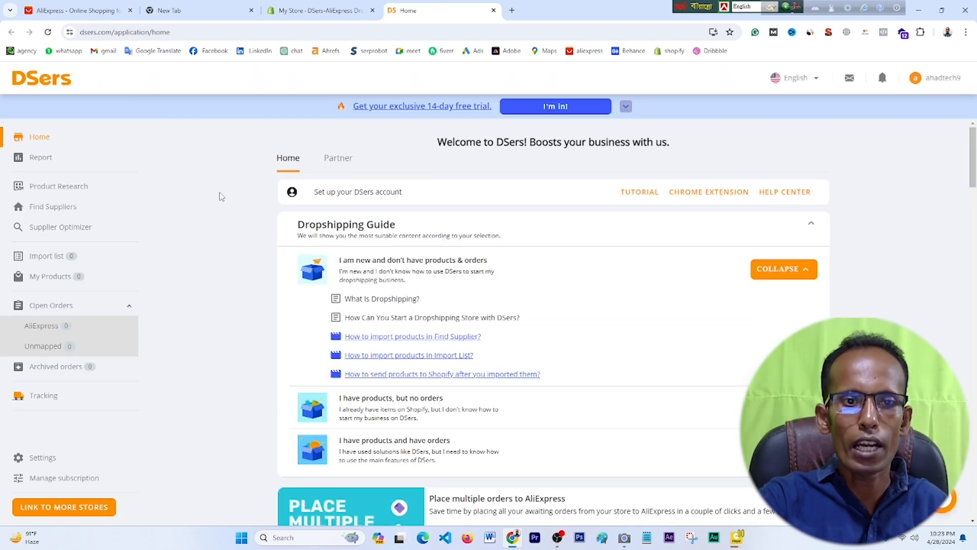
{"action": "scroll", "coordinate": [219, 191], "scroll_direction": "down", "scroll_amount": 6}
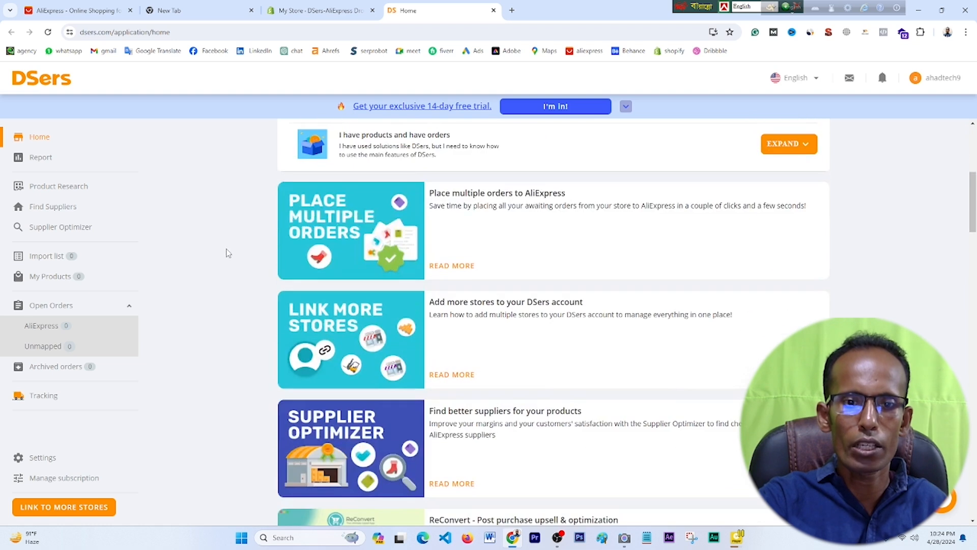
{"action": "scroll", "coordinate": [174, 189], "scroll_direction": "up", "scroll_amount": 6}
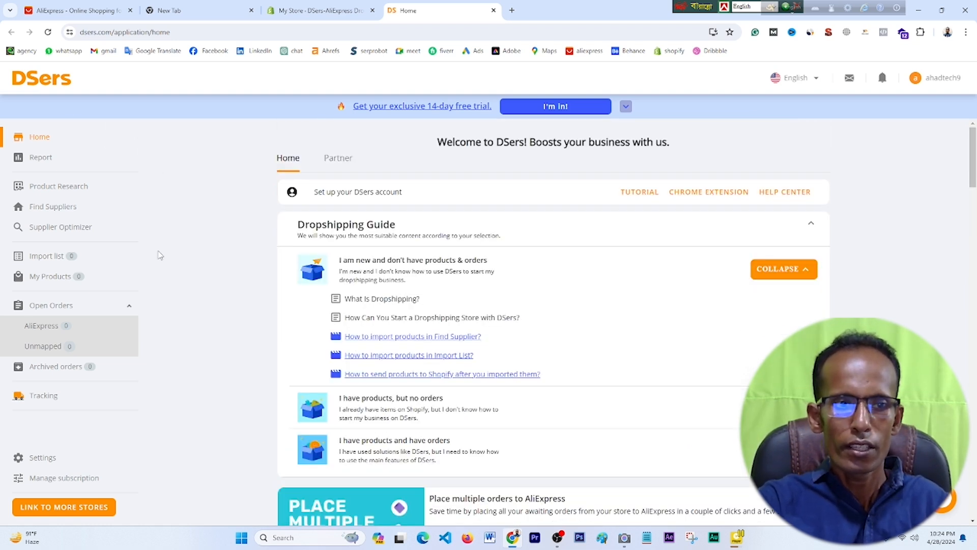
- Open Find Suppliers in DSers and browse the AliExpress category list, including the Men's Clothing and Special Category subcategories
{"action": "left_click", "coordinate": [67, 208]}
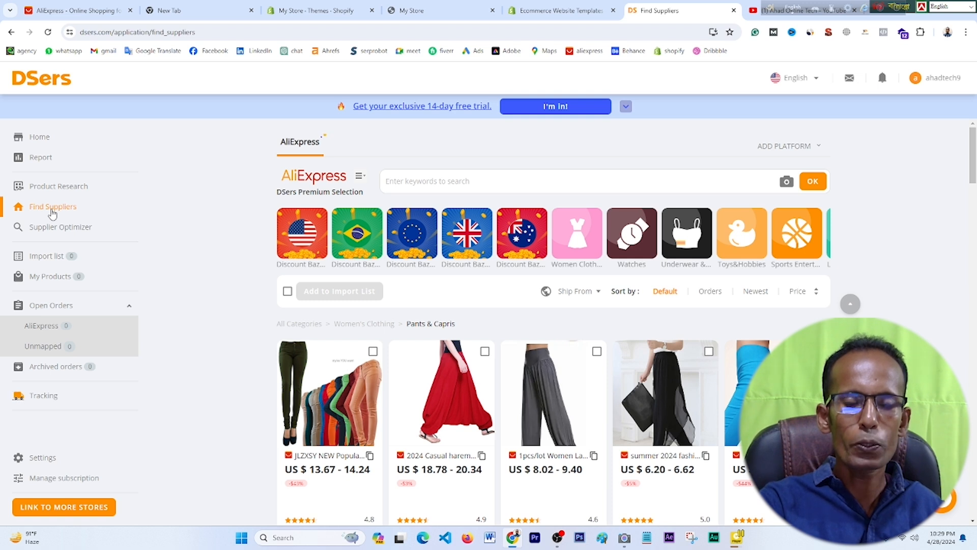
{"action": "left_click", "coordinate": [360, 181]}
{"action": "scroll", "coordinate": [402, 229], "scroll_direction": "down", "scroll_amount": 3}
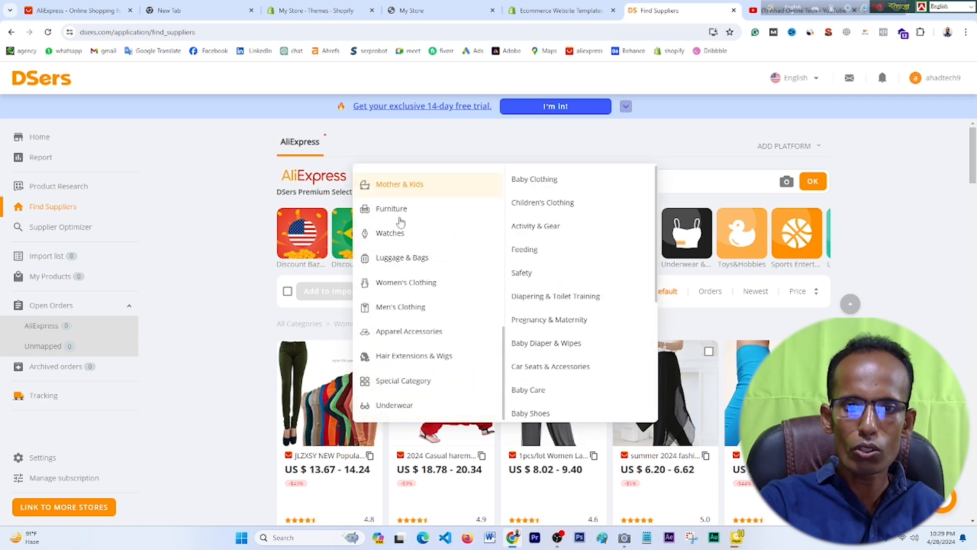
{"action": "mouse_move", "coordinate": [409, 306]}
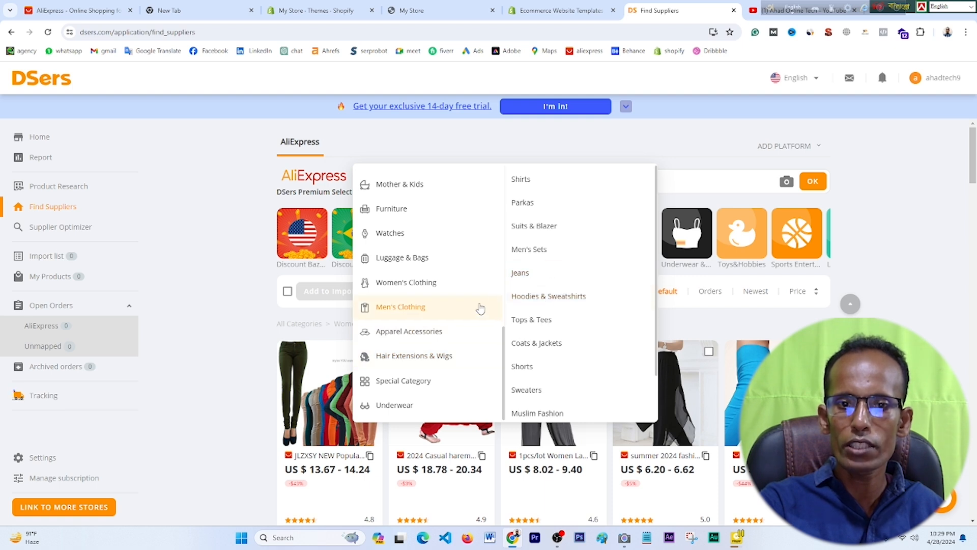
{"action": "mouse_move", "coordinate": [422, 377]}
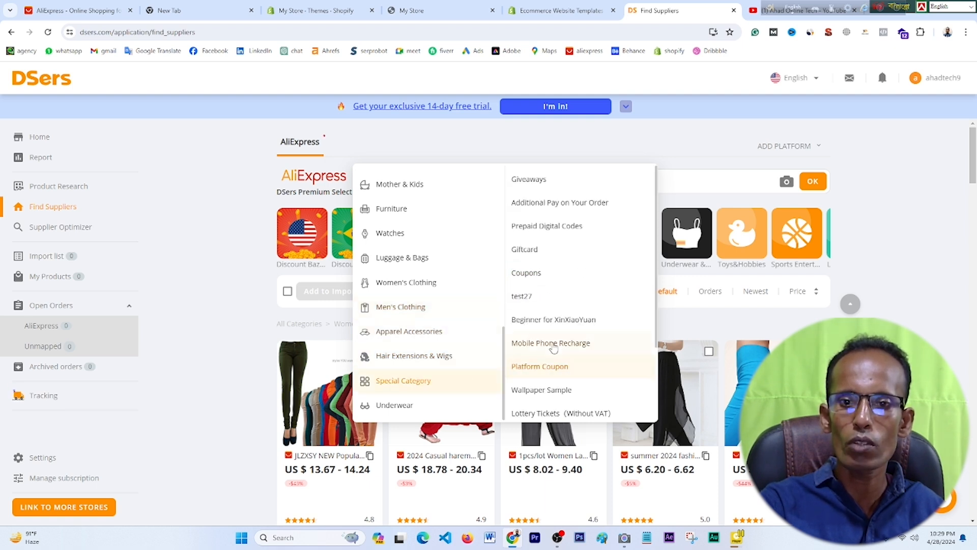
- Switch to the AliExpress home page and browse its All Categories list for comparison
{"action": "left_click", "coordinate": [85, 10]}
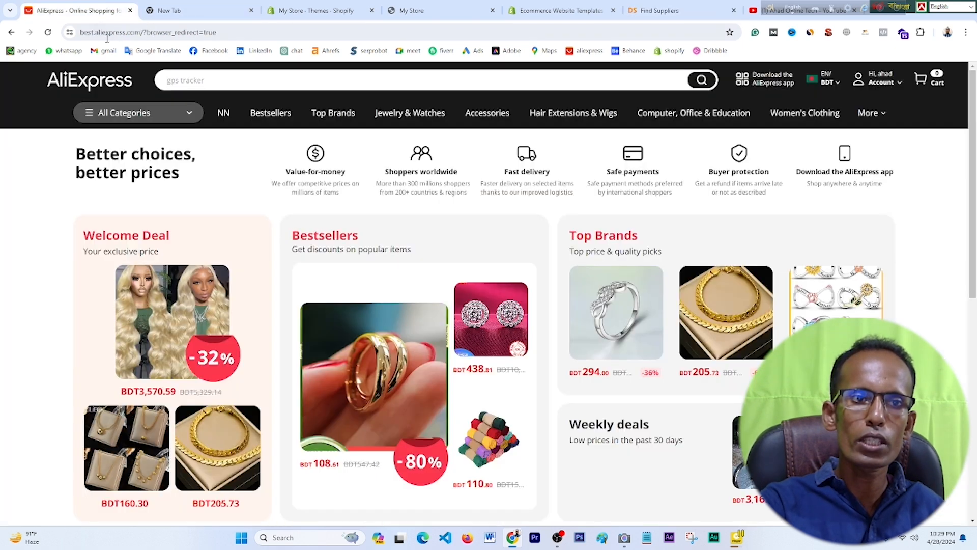
{"action": "mouse_move", "coordinate": [89, 120]}
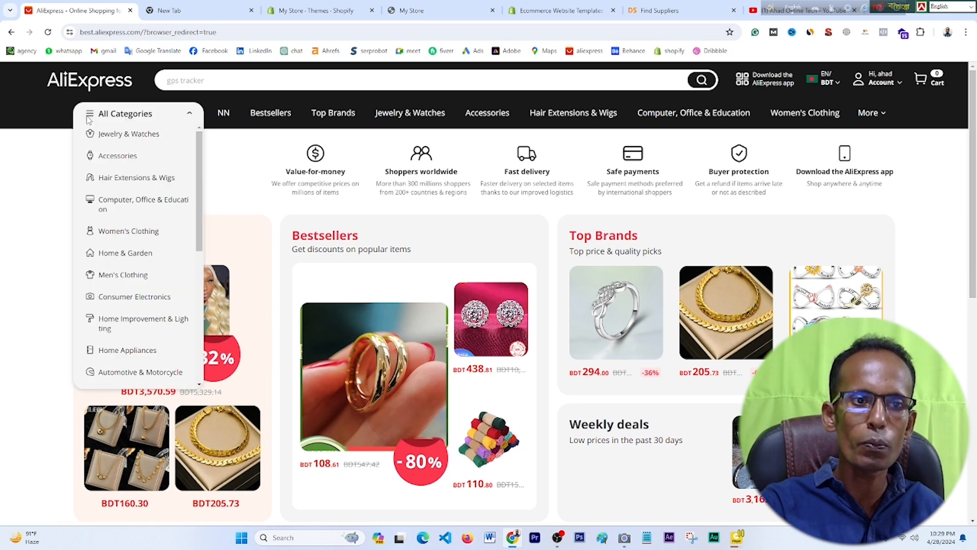
{"action": "scroll", "coordinate": [102, 153], "scroll_direction": "down", "scroll_amount": 10}
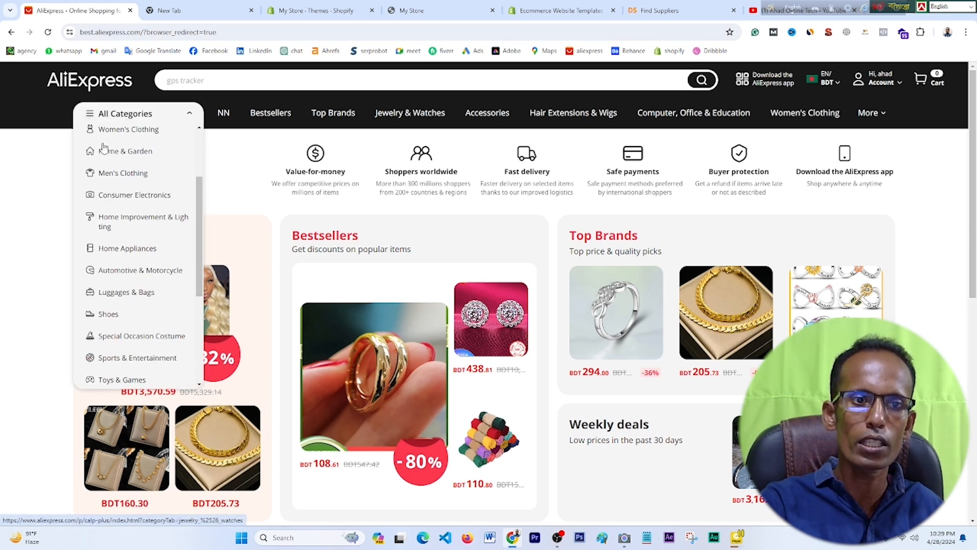
- Look over the AliExpress category list and home page offers, and switch to the My Store storefront
{"action": "scroll", "coordinate": [116, 202], "scroll_direction": "up", "scroll_amount": 4}
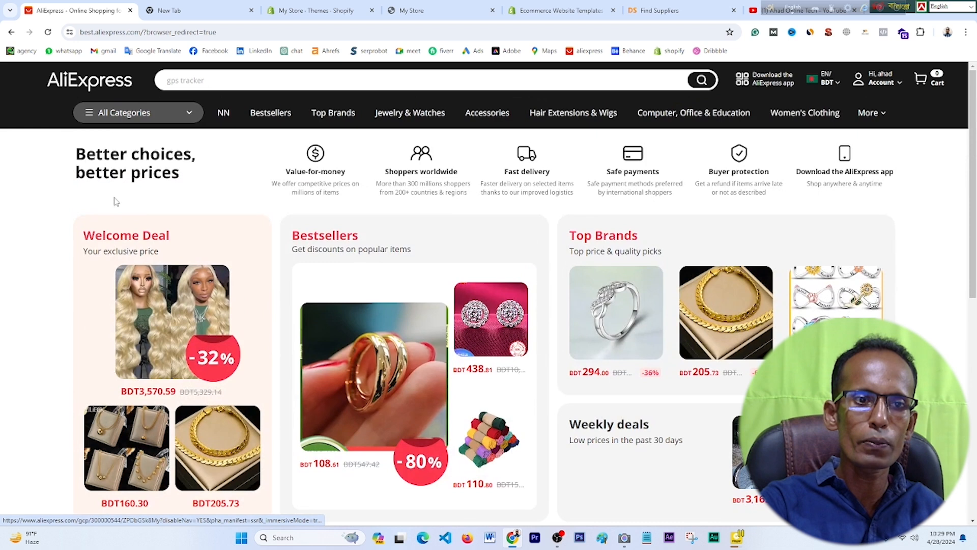
{"action": "scroll", "coordinate": [119, 229], "scroll_direction": "down", "scroll_amount": 4}
{"action": "scroll", "coordinate": [120, 218], "scroll_direction": "up", "scroll_amount": 8}
{"action": "scroll", "coordinate": [120, 218], "scroll_direction": "up", "scroll_amount": 3}
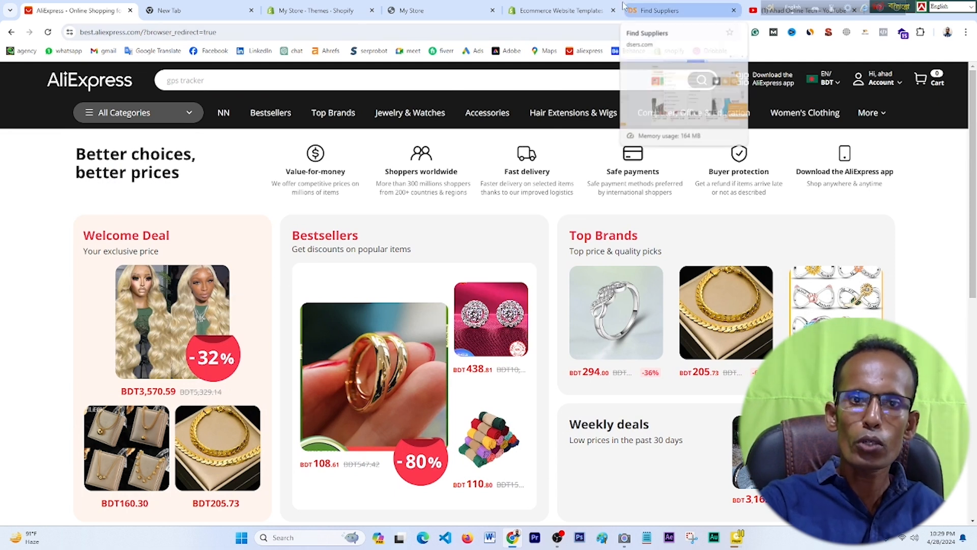
{"action": "left_click", "coordinate": [330, 10]}
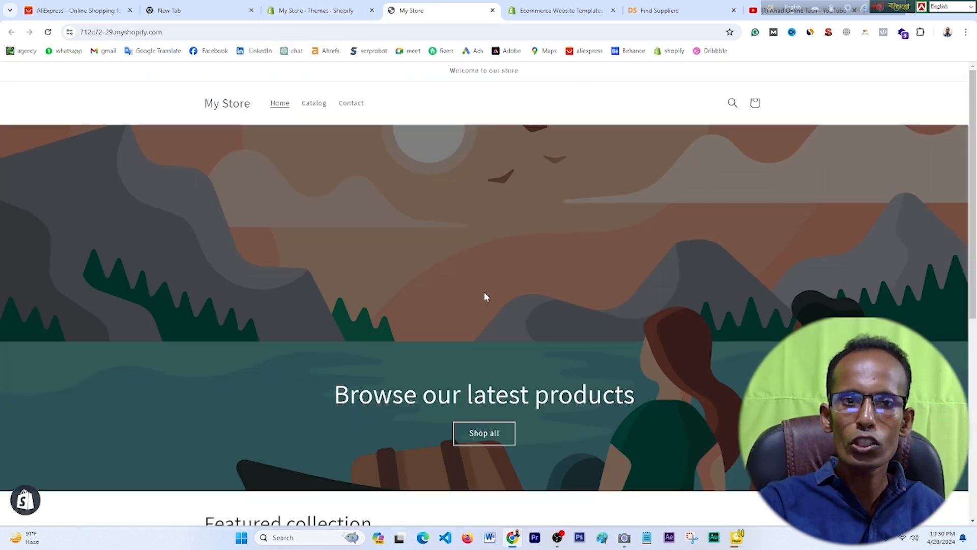
- Return to Find Suppliers in DSers and show the Dresses subcategory of Women's Clothing
{"action": "left_click", "coordinate": [661, 11]}
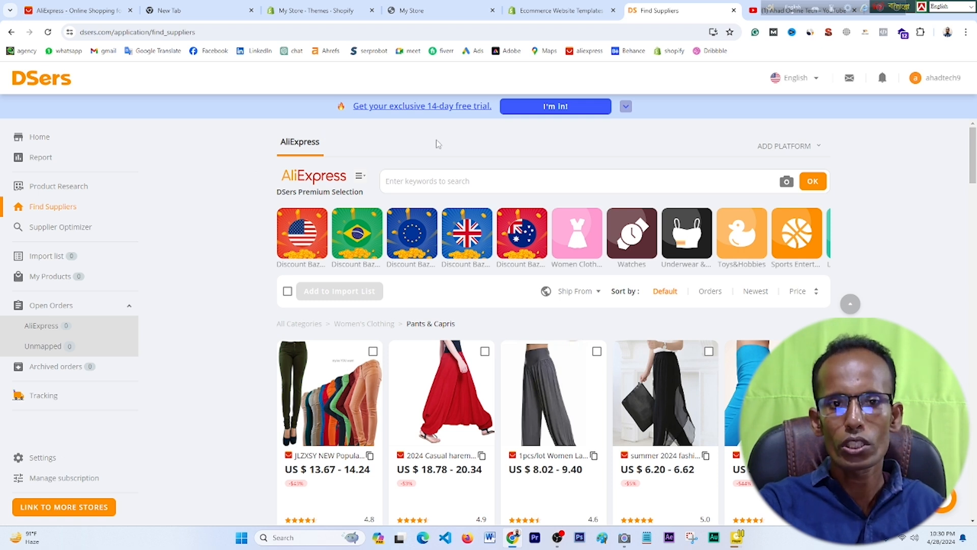
{"action": "mouse_move", "coordinate": [359, 180]}
{"action": "mouse_move", "coordinate": [399, 282]}
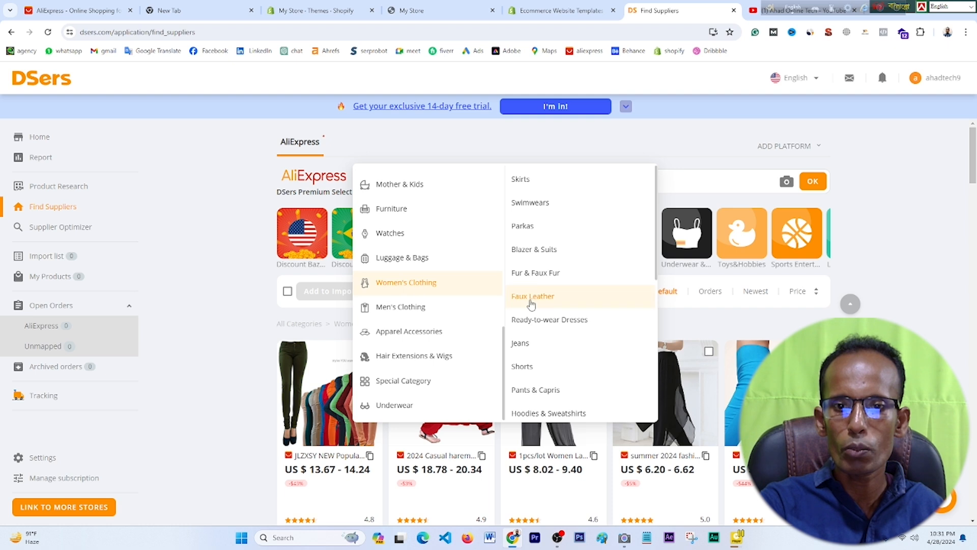
{"action": "scroll", "coordinate": [544, 310], "scroll_direction": "down", "scroll_amount": 1}
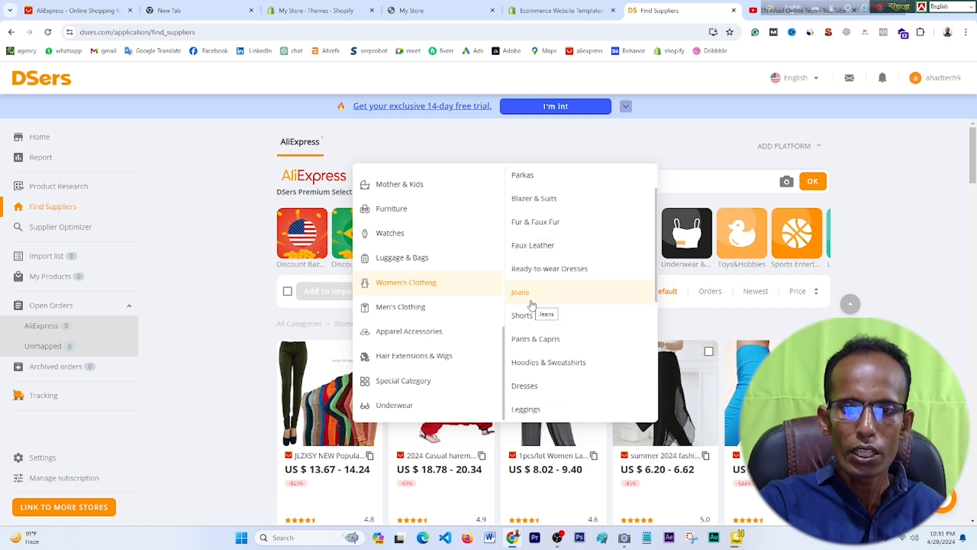
{"action": "left_click", "coordinate": [529, 387]}
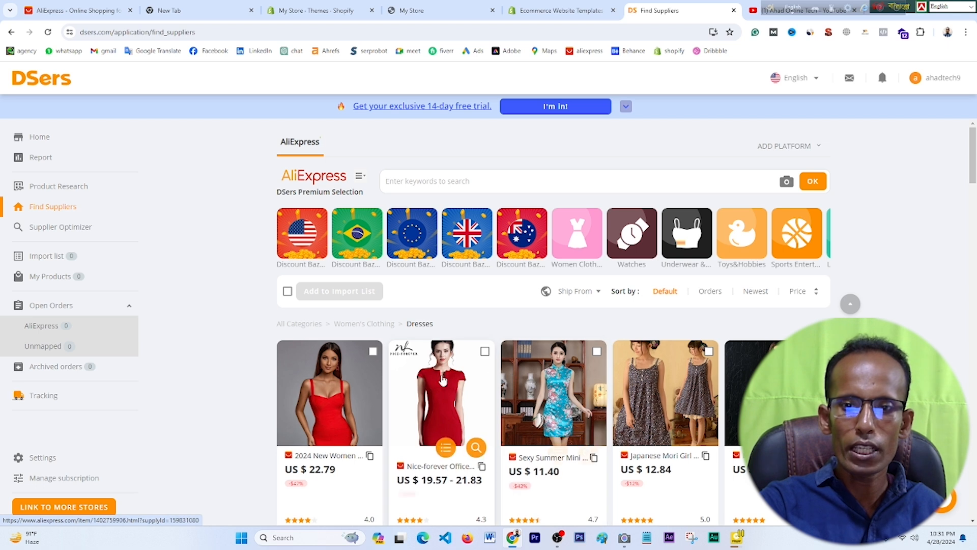
- Browse the dresses and add the 2024 New Women dress priced US $22.79 to the import list, staying on the supplier page
{"action": "scroll", "coordinate": [488, 380], "scroll_direction": "down", "scroll_amount": 8}
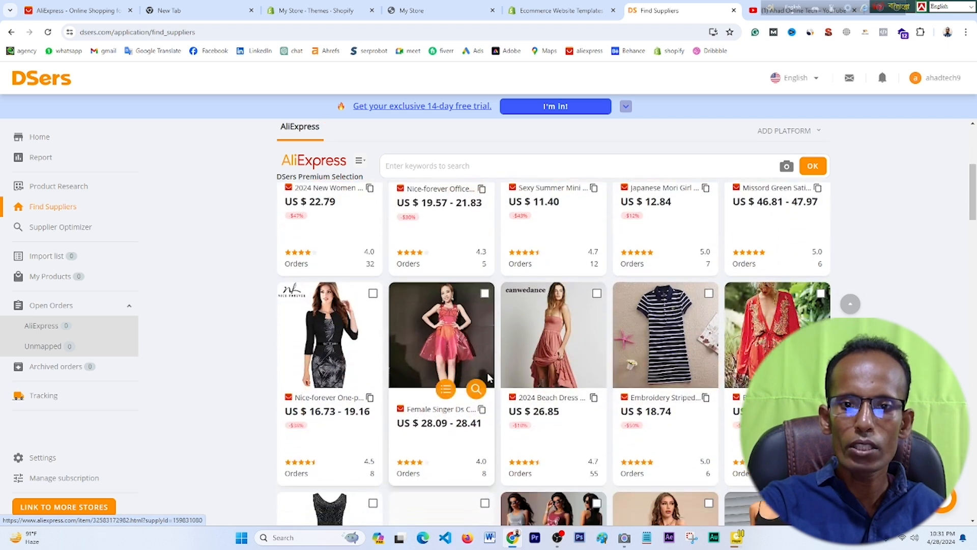
{"action": "scroll", "coordinate": [489, 378], "scroll_direction": "up", "scroll_amount": 8}
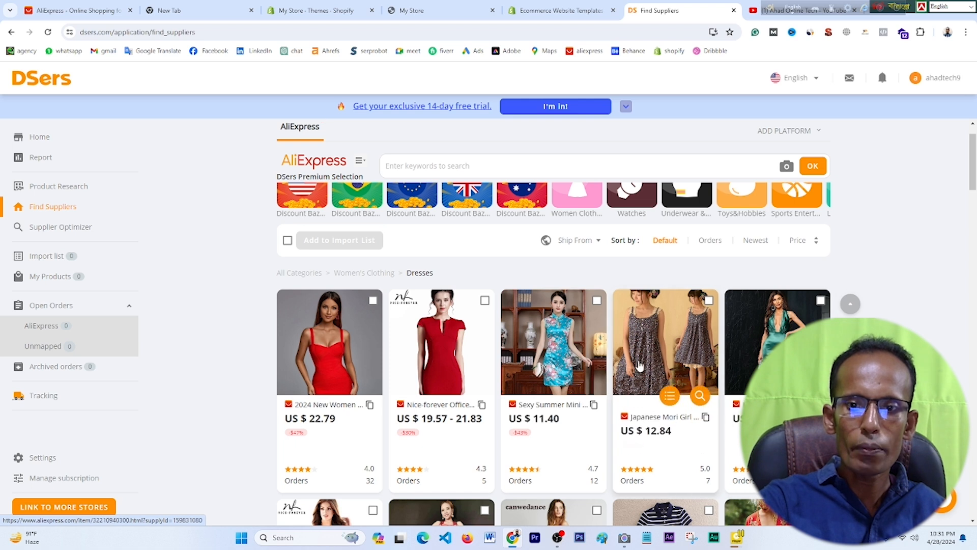
{"action": "scroll", "coordinate": [640, 366], "scroll_direction": "down", "scroll_amount": 2}
{"action": "scroll", "coordinate": [640, 366], "scroll_direction": "down", "scroll_amount": 3}
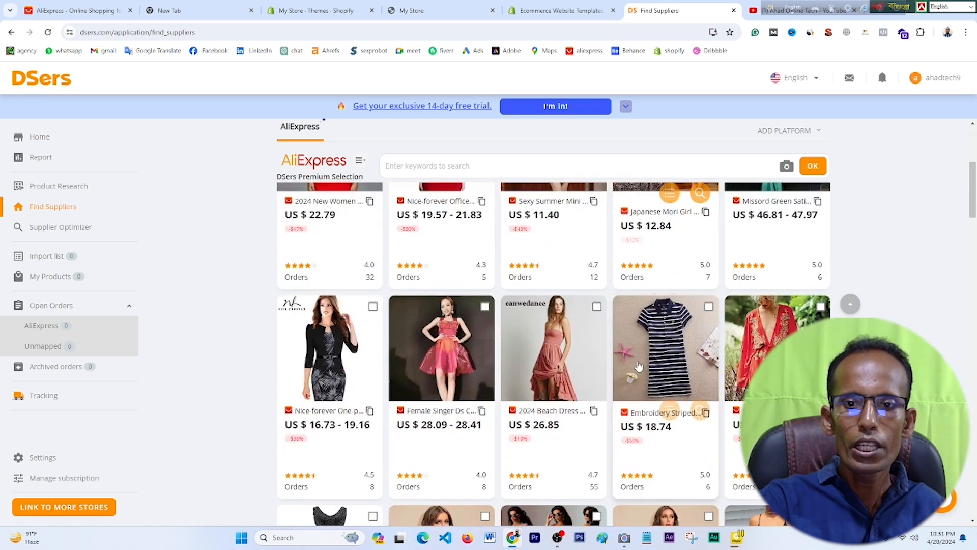
{"action": "scroll", "coordinate": [633, 364], "scroll_direction": "up", "scroll_amount": 4}
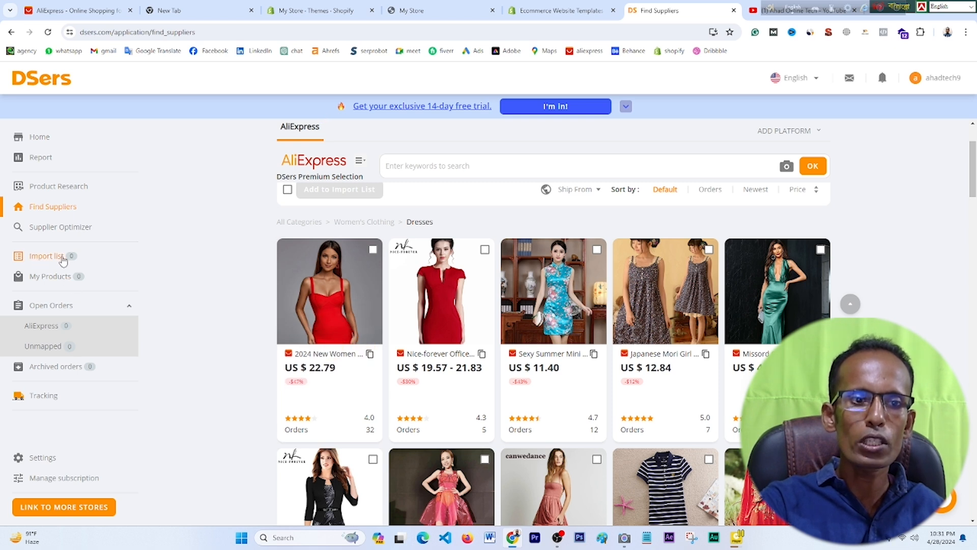
{"action": "mouse_move", "coordinate": [333, 311]}
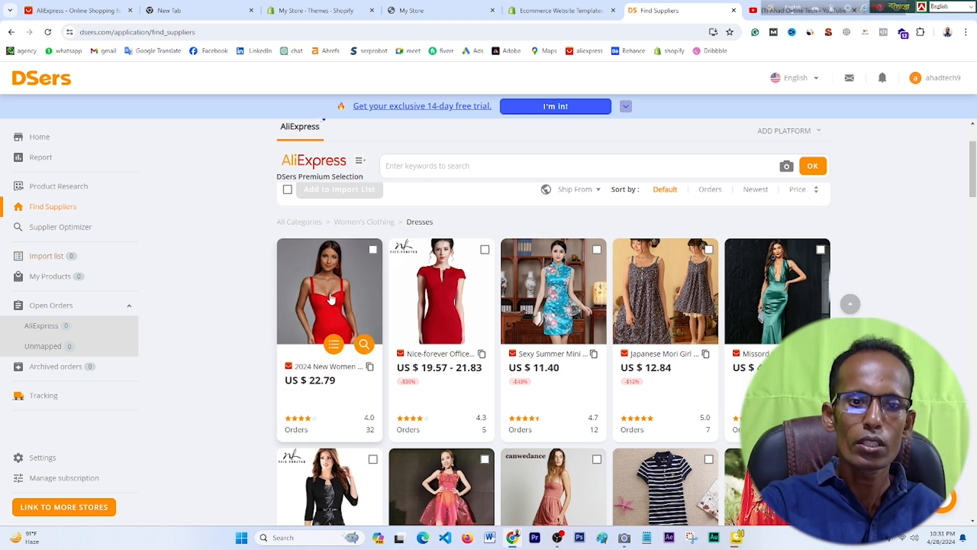
{"action": "left_click", "coordinate": [335, 346]}
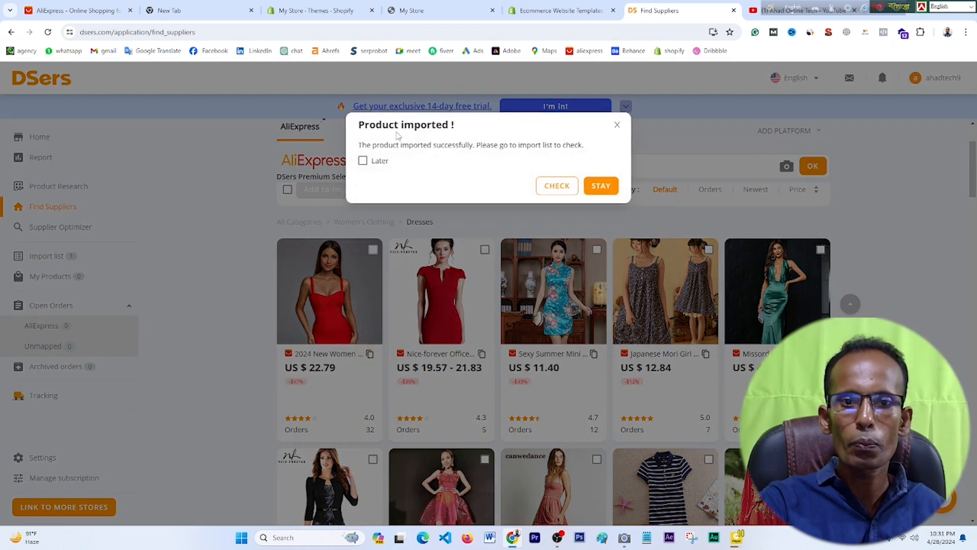
{"action": "left_click", "coordinate": [601, 187]}
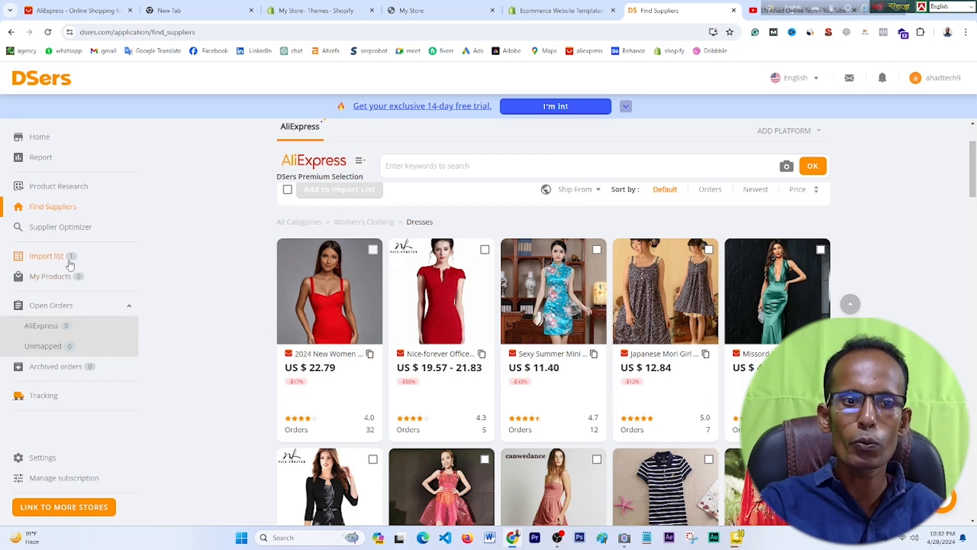
- Add the 2024 Beach Dress and the BEAUKEY Metallic dress to the import list, staying on the supplier page each time
{"action": "scroll", "coordinate": [273, 295], "scroll_direction": "down", "scroll_amount": 3}
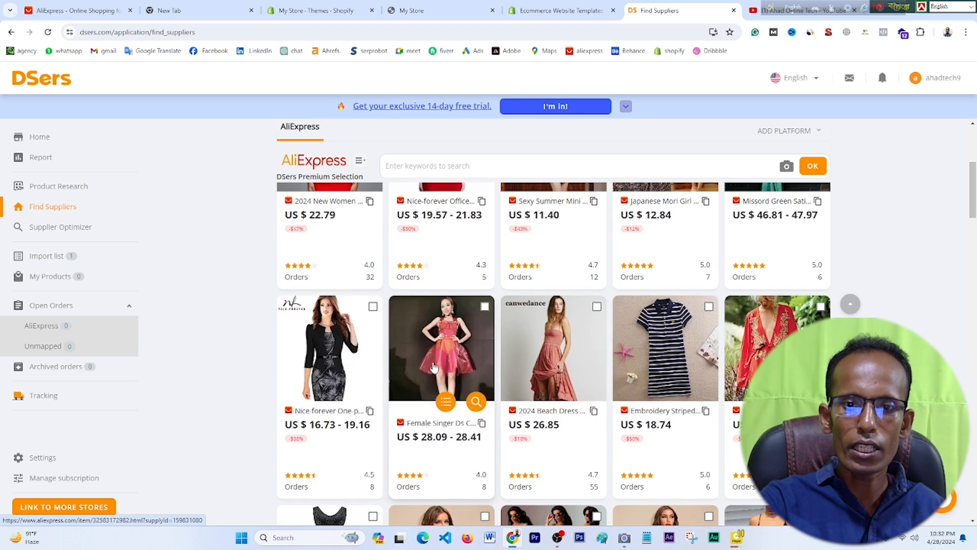
{"action": "left_click", "coordinate": [559, 407]}
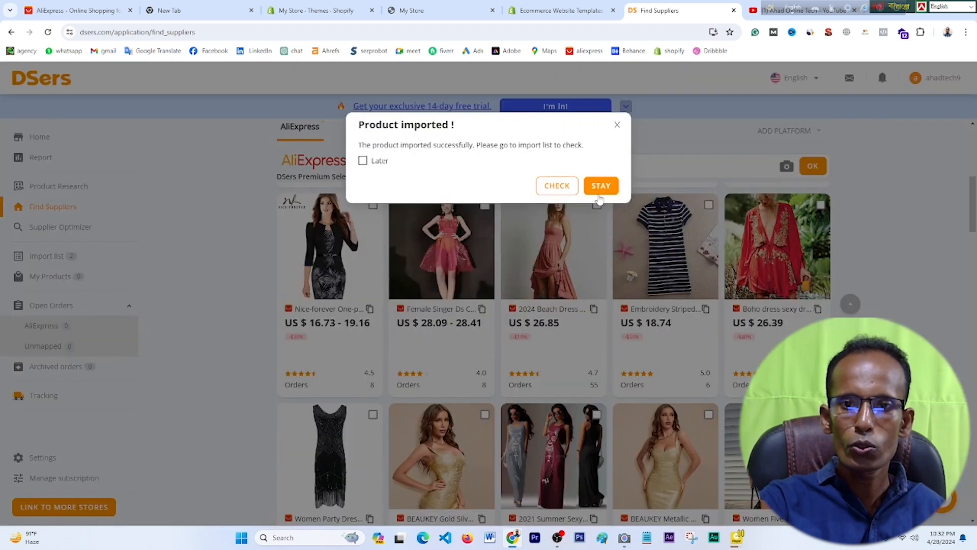
{"action": "left_click", "coordinate": [601, 186]}
{"action": "scroll", "coordinate": [604, 233], "scroll_direction": "down", "scroll_amount": 3}
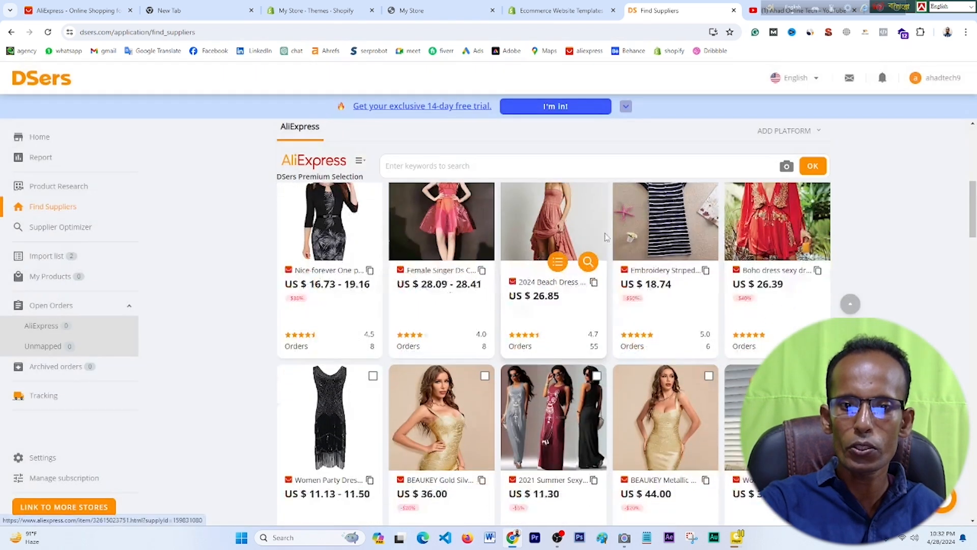
{"action": "mouse_move", "coordinate": [669, 358]}
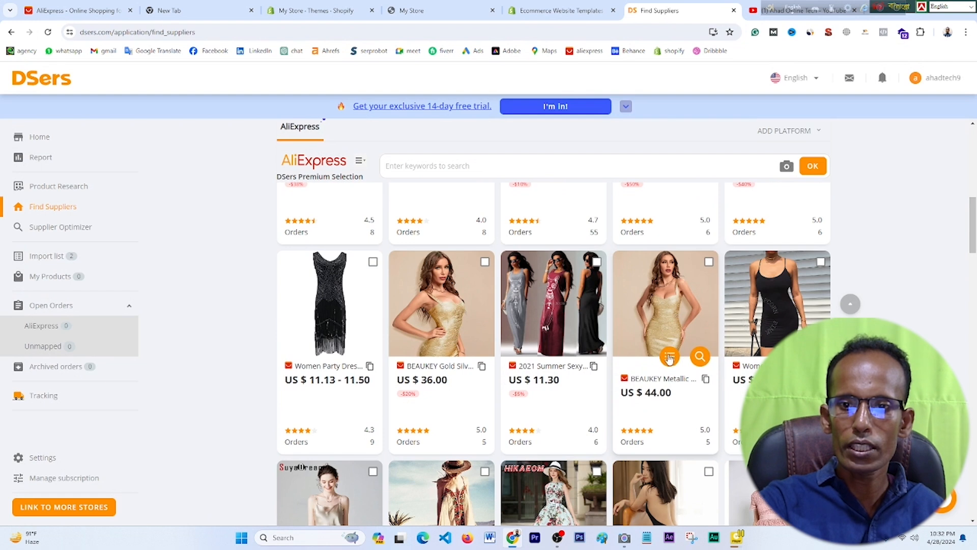
{"action": "left_click", "coordinate": [669, 357]}
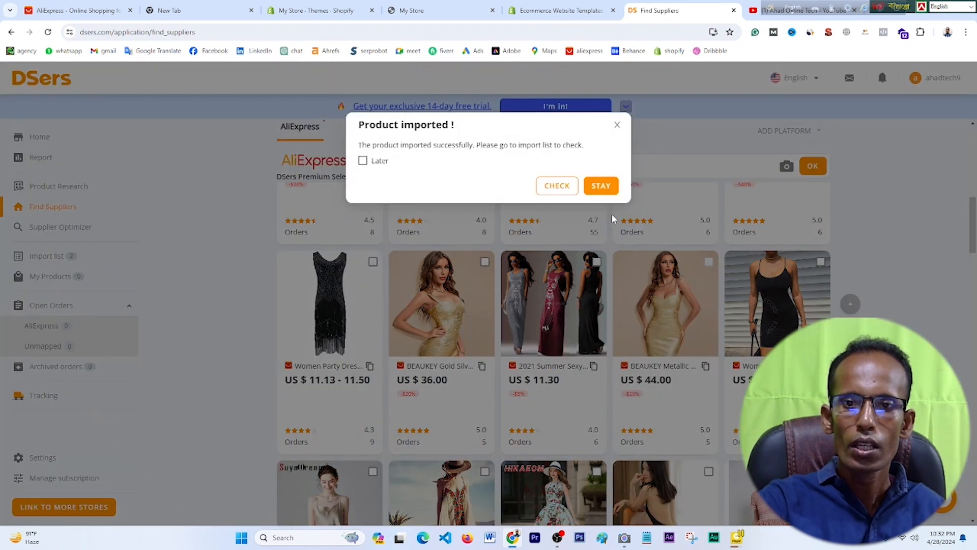
{"action": "left_click", "coordinate": [600, 185]}
- Add the striped Sexy Lady Womens dress priced US $8.99 to the import list and stay on the supplier page
{"action": "scroll", "coordinate": [576, 232], "scroll_direction": "down", "scroll_amount": 10}
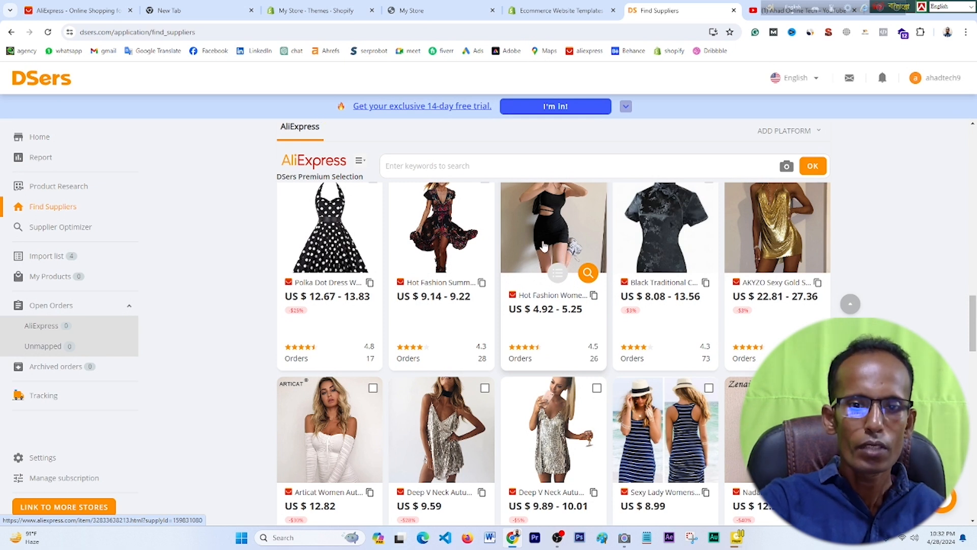
{"action": "scroll", "coordinate": [560, 296], "scroll_direction": "down", "scroll_amount": 3}
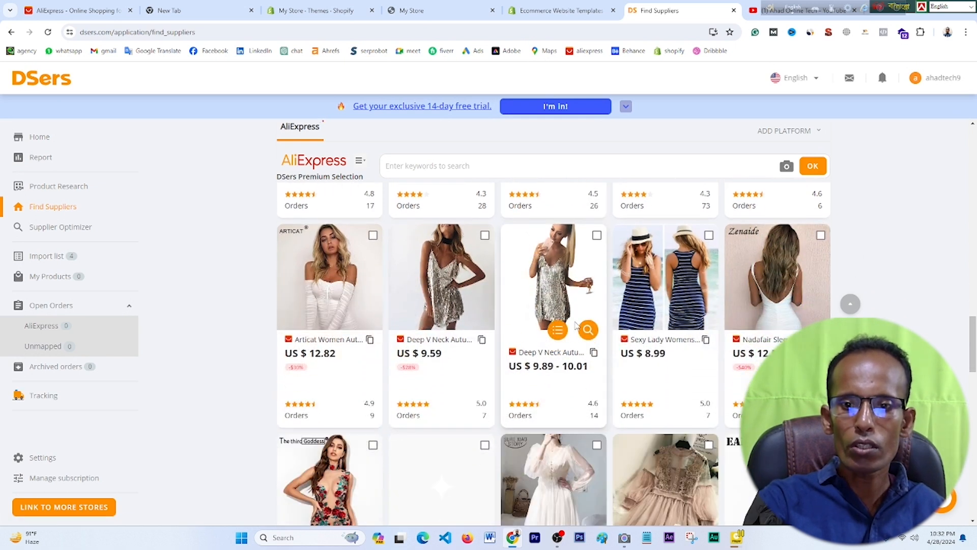
{"action": "scroll", "coordinate": [577, 326], "scroll_direction": "down", "scroll_amount": 2}
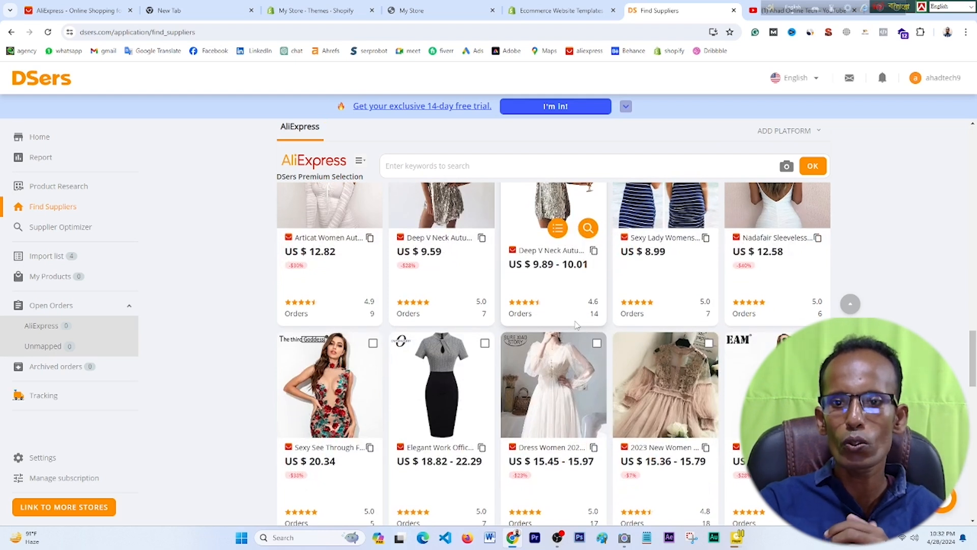
{"action": "scroll", "coordinate": [577, 325], "scroll_direction": "up", "scroll_amount": 2}
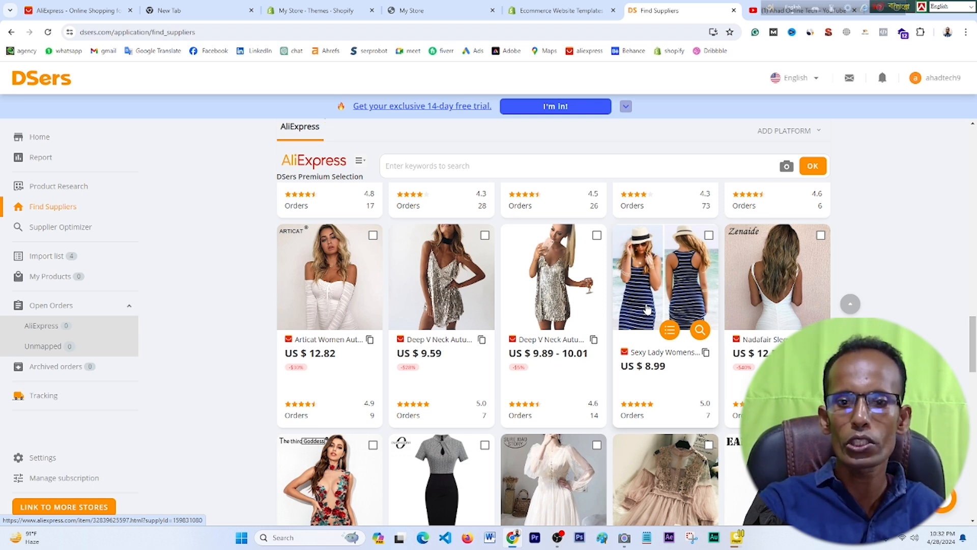
{"action": "scroll", "coordinate": [646, 308], "scroll_direction": "down", "scroll_amount": 1}
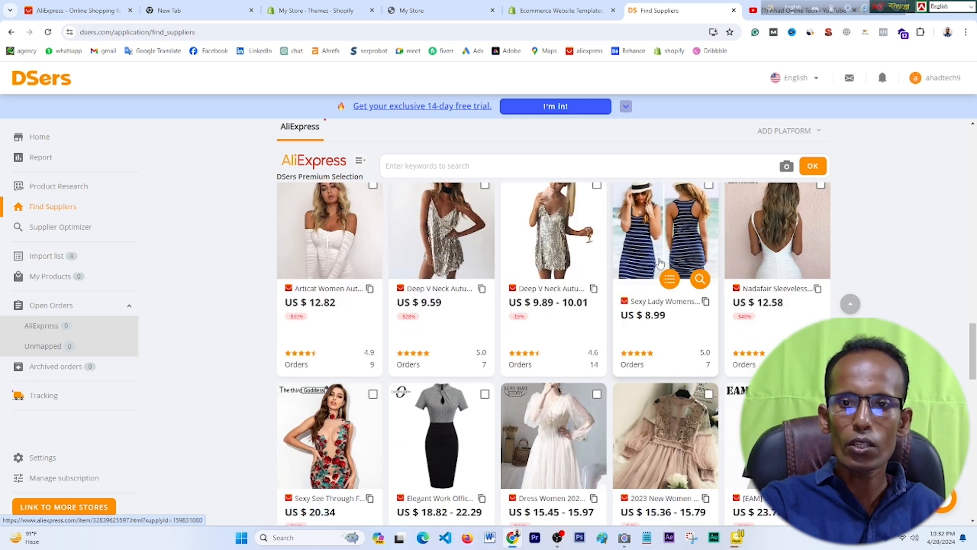
{"action": "scroll", "coordinate": [659, 262], "scroll_direction": "up", "scroll_amount": 1}
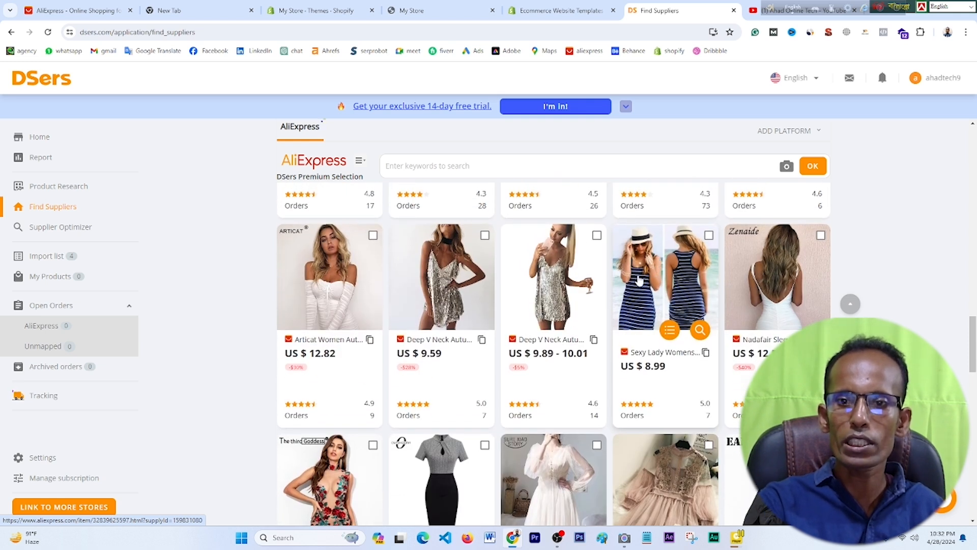
{"action": "left_click", "coordinate": [667, 332]}
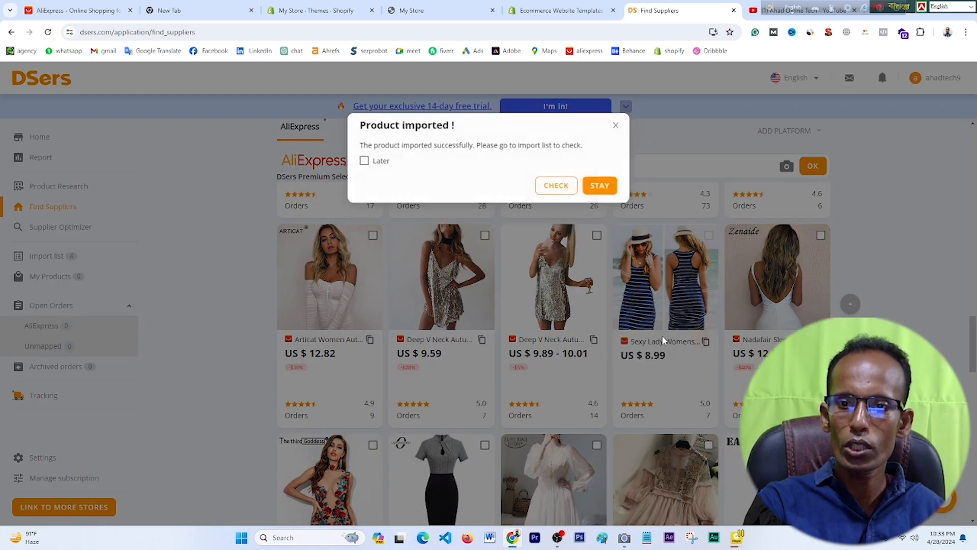
{"action": "left_click", "coordinate": [597, 187]}
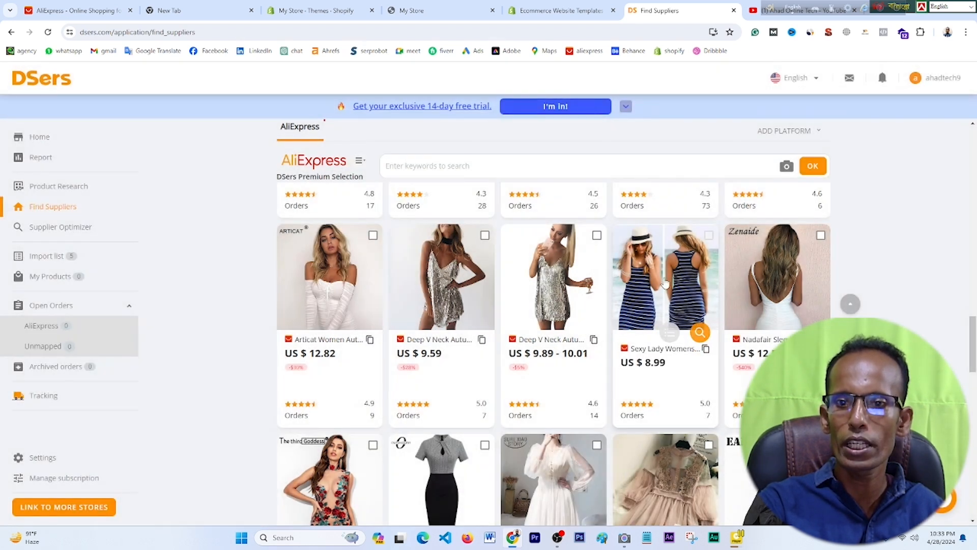
- Open the striped dress's AliExpress page in a new tab and review its options, description, size information, specifications and customer reviews
{"action": "right_click", "coordinate": [652, 356]}
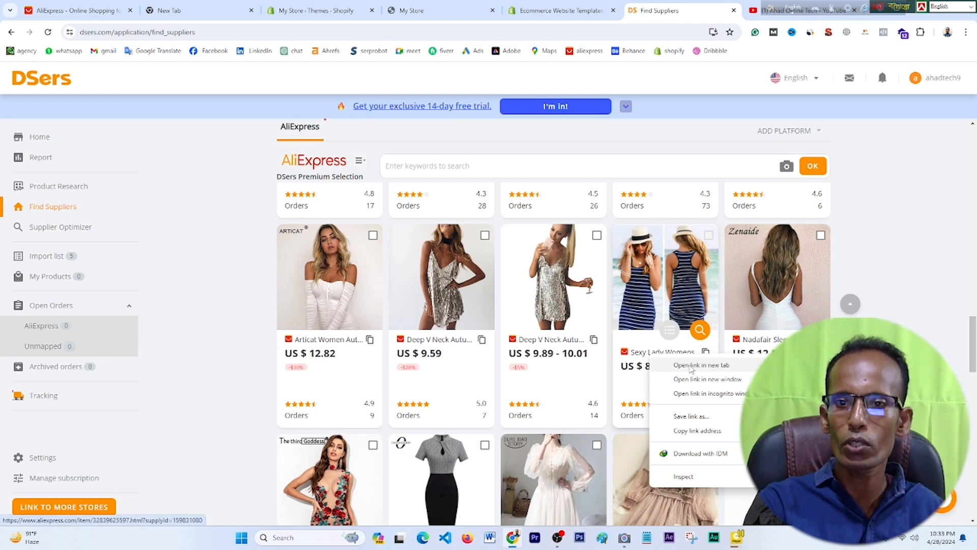
{"action": "left_click", "coordinate": [693, 366]}
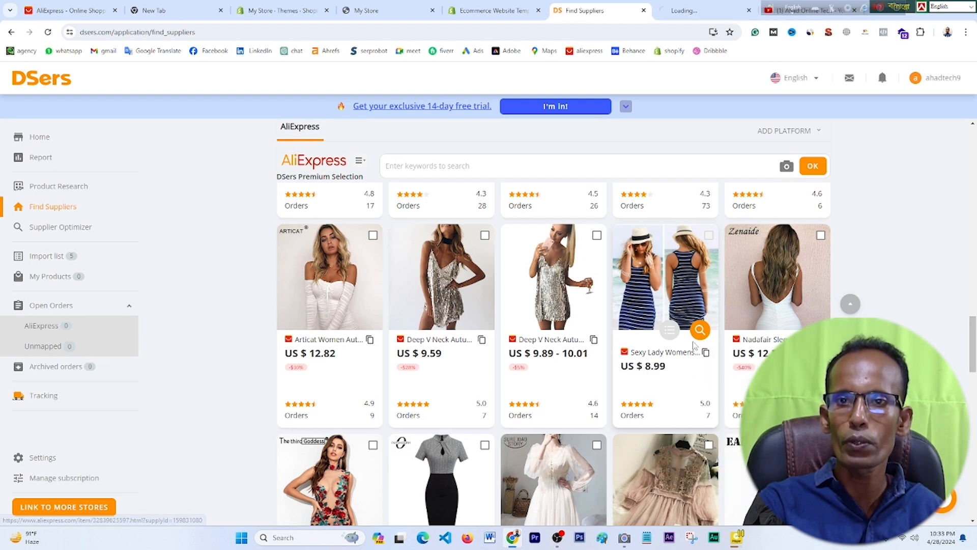
{"action": "left_click", "coordinate": [705, 7]}
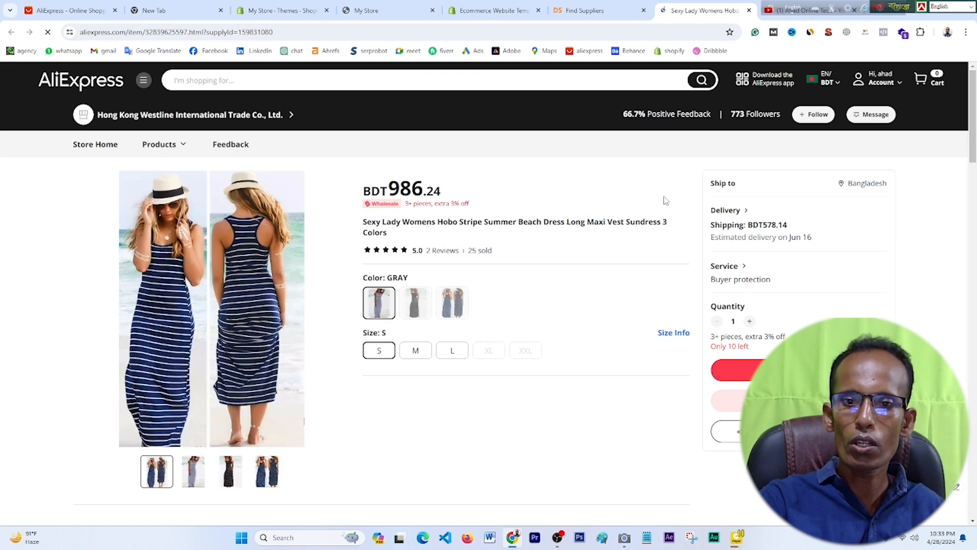
{"action": "scroll", "coordinate": [451, 253], "scroll_direction": "down", "scroll_amount": 2}
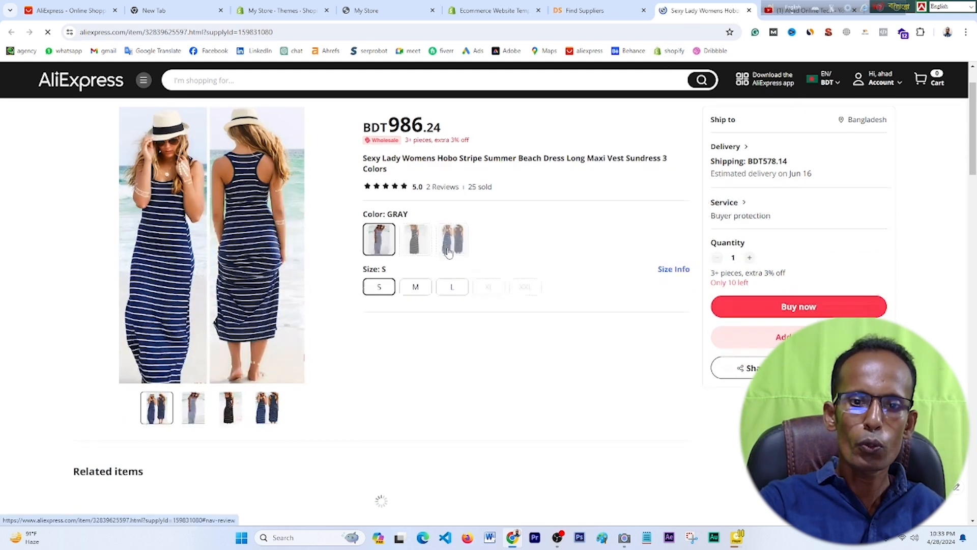
{"action": "scroll", "coordinate": [449, 253], "scroll_direction": "up", "scroll_amount": 2}
{"action": "scroll", "coordinate": [449, 253], "scroll_direction": "down", "scroll_amount": 1}
{"action": "scroll", "coordinate": [449, 253], "scroll_direction": "down", "scroll_amount": 10}
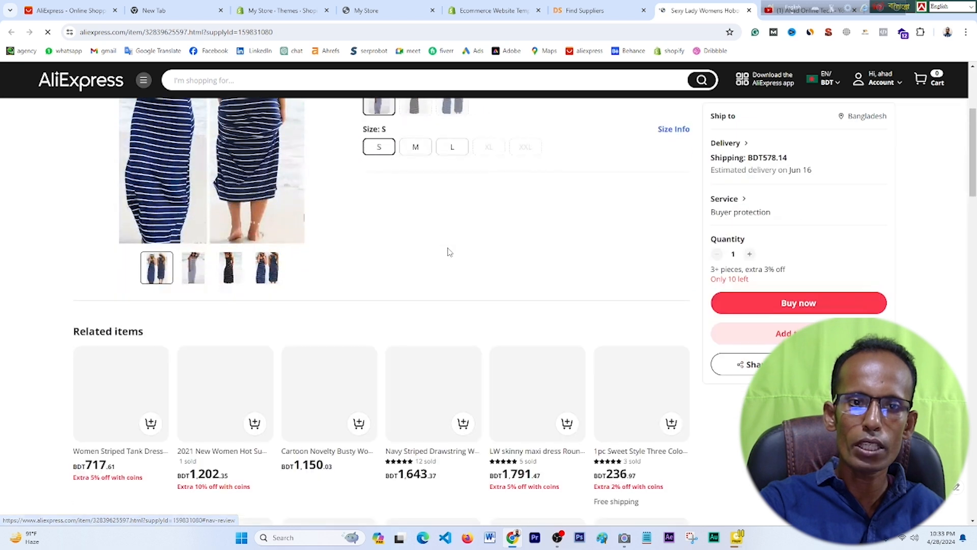
{"action": "scroll", "coordinate": [448, 253], "scroll_direction": "down", "scroll_amount": 5}
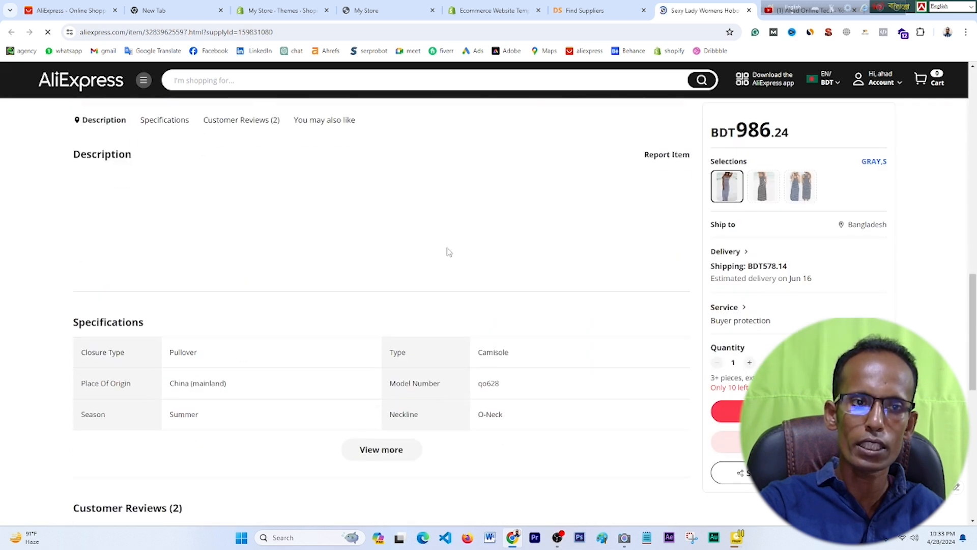
{"action": "scroll", "coordinate": [335, 305], "scroll_direction": "down", "scroll_amount": 10}
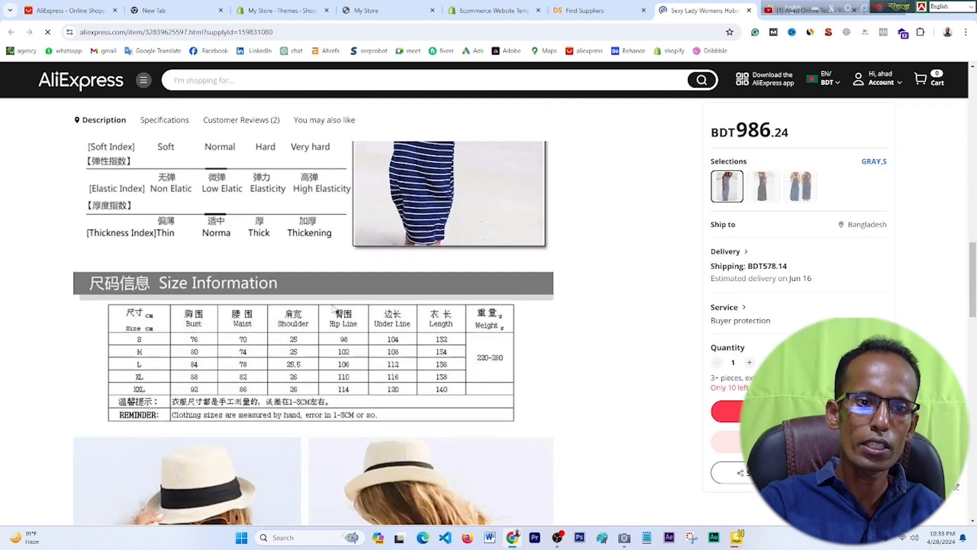
{"action": "scroll", "coordinate": [334, 310], "scroll_direction": "down", "scroll_amount": 2}
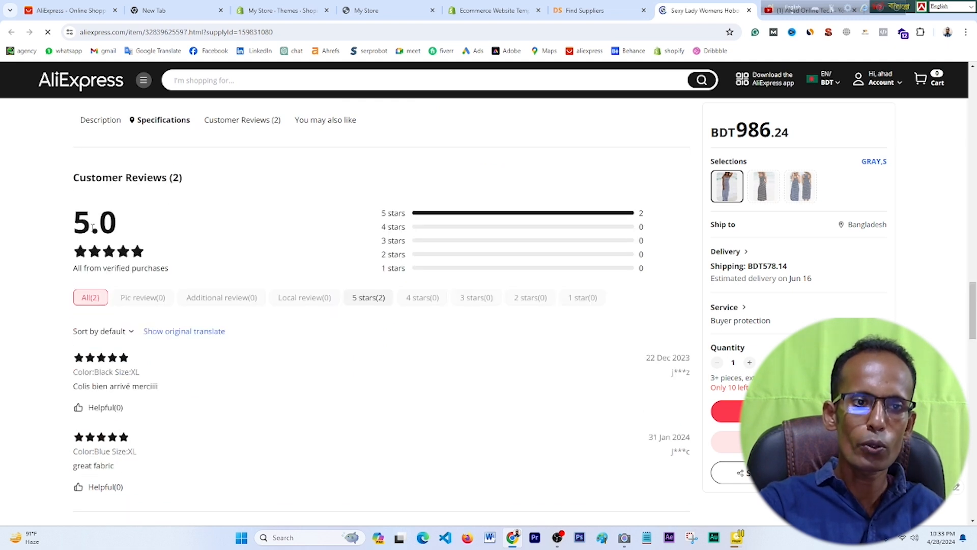
- Examine the striped dress's review rating, buyer comments, buyer questions and answers, and recommended products on its AliExpress page
{"action": "left_click_drag", "start_coordinate": [100, 224], "coordinate": [73, 224]}
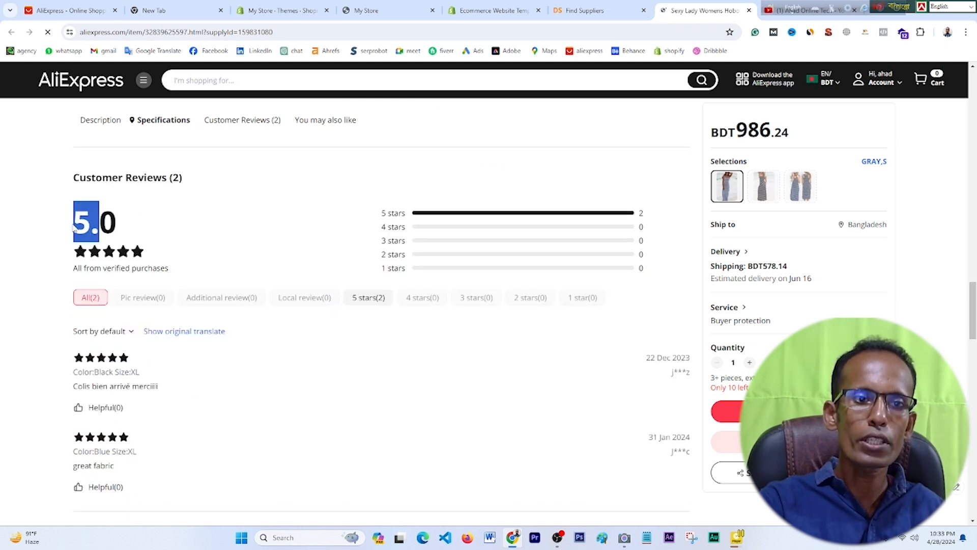
{"action": "scroll", "coordinate": [185, 277], "scroll_direction": "down", "scroll_amount": 3}
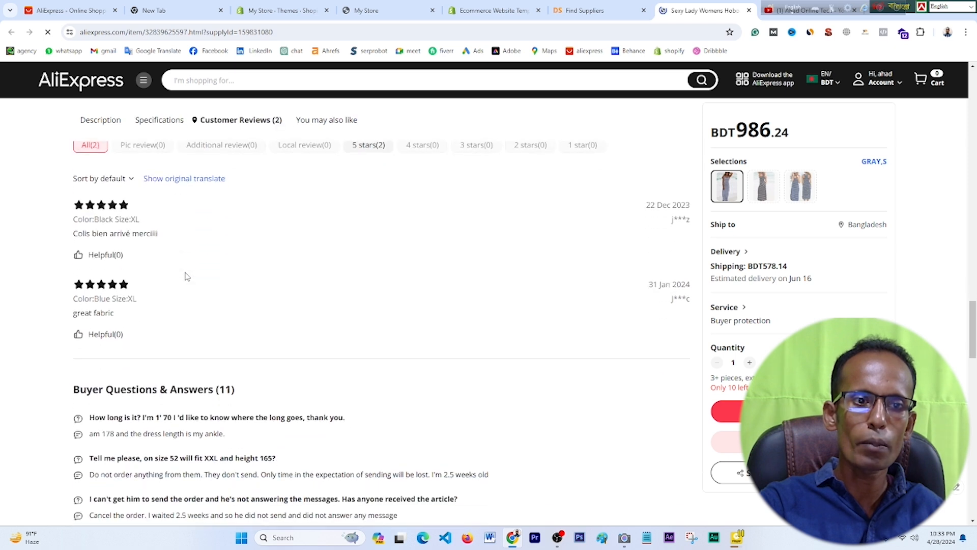
{"action": "scroll", "coordinate": [103, 229], "scroll_direction": "down", "scroll_amount": 6}
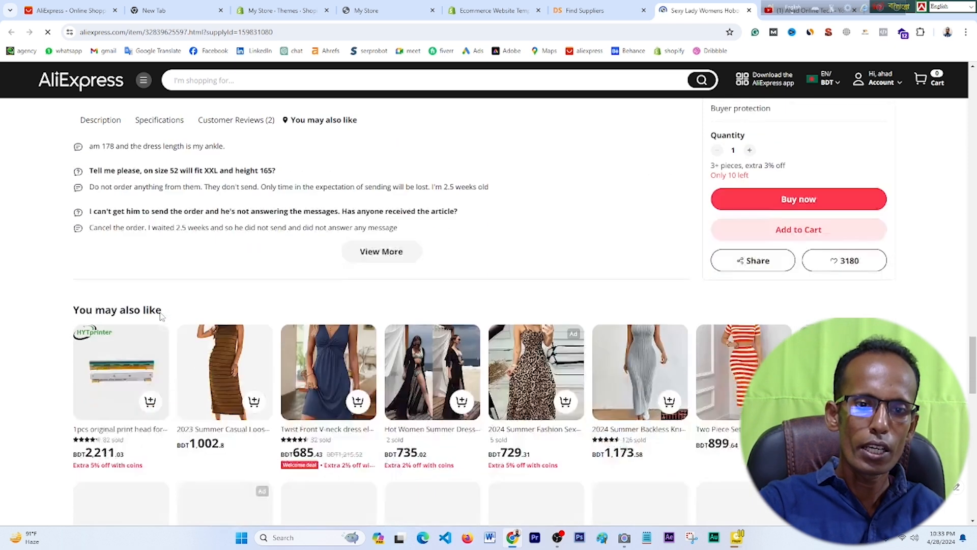
{"action": "mouse_move", "coordinate": [161, 318]}
- Return to the DSers supplier search and list the products in the Makeup category under Beauty & Health
{"action": "left_click", "coordinate": [594, 10]}
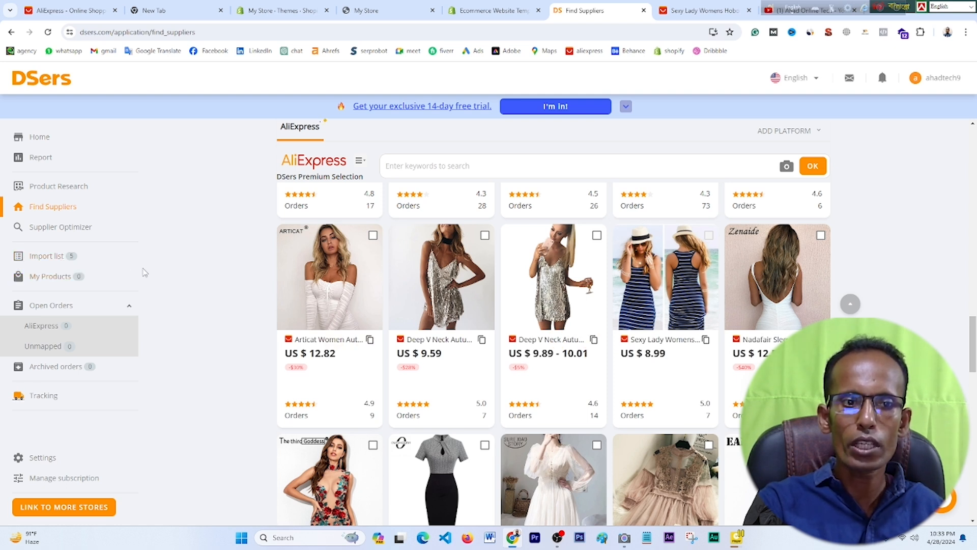
{"action": "scroll", "coordinate": [414, 304], "scroll_direction": "up", "scroll_amount": 10}
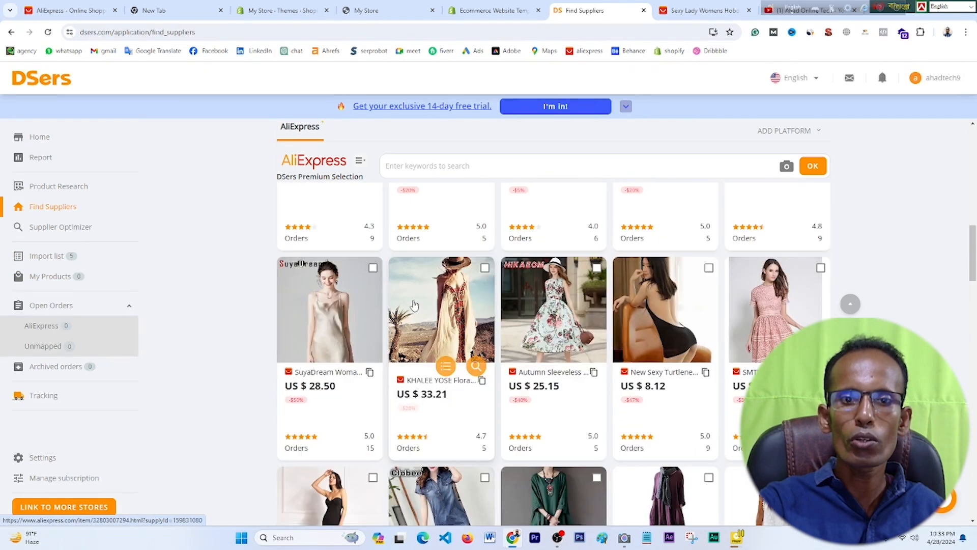
{"action": "scroll", "coordinate": [414, 305], "scroll_direction": "up", "scroll_amount": 2}
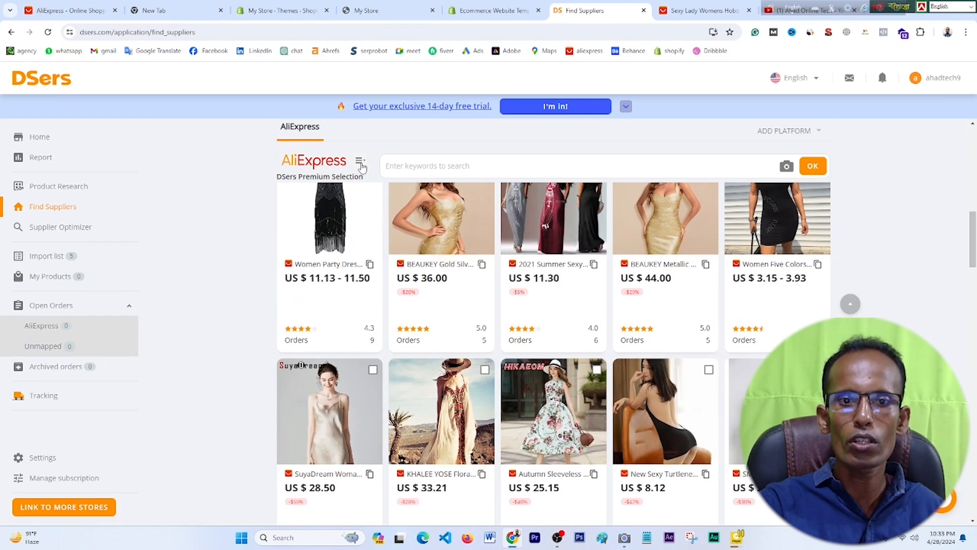
{"action": "left_click", "coordinate": [360, 162]}
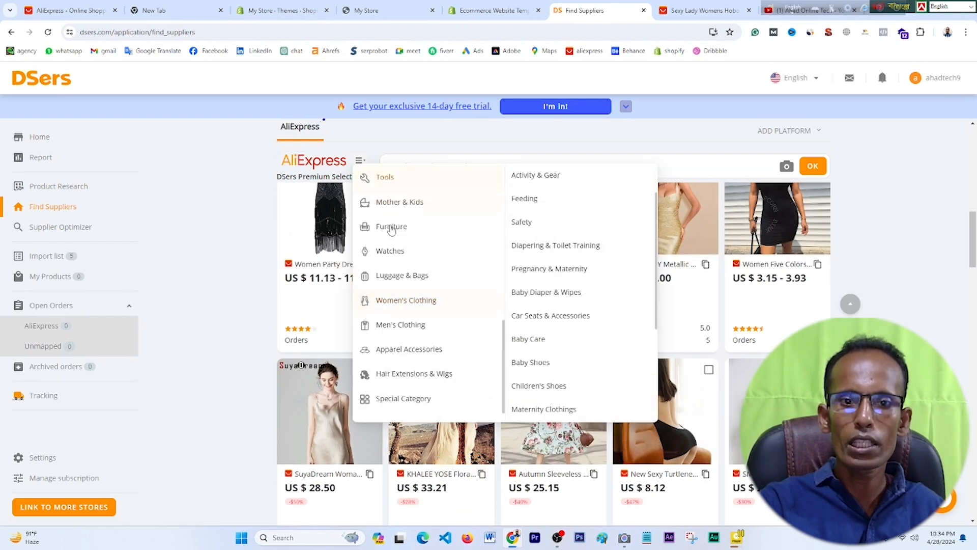
{"action": "scroll", "coordinate": [418, 305], "scroll_direction": "down", "scroll_amount": 3}
{"action": "scroll", "coordinate": [415, 308], "scroll_direction": "down", "scroll_amount": 1}
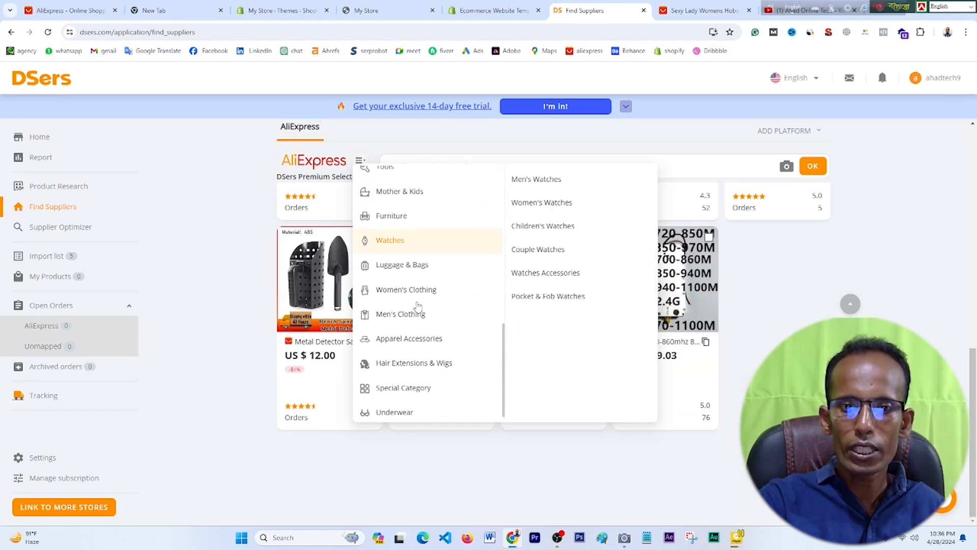
{"action": "scroll", "coordinate": [418, 304], "scroll_direction": "up", "scroll_amount": 4}
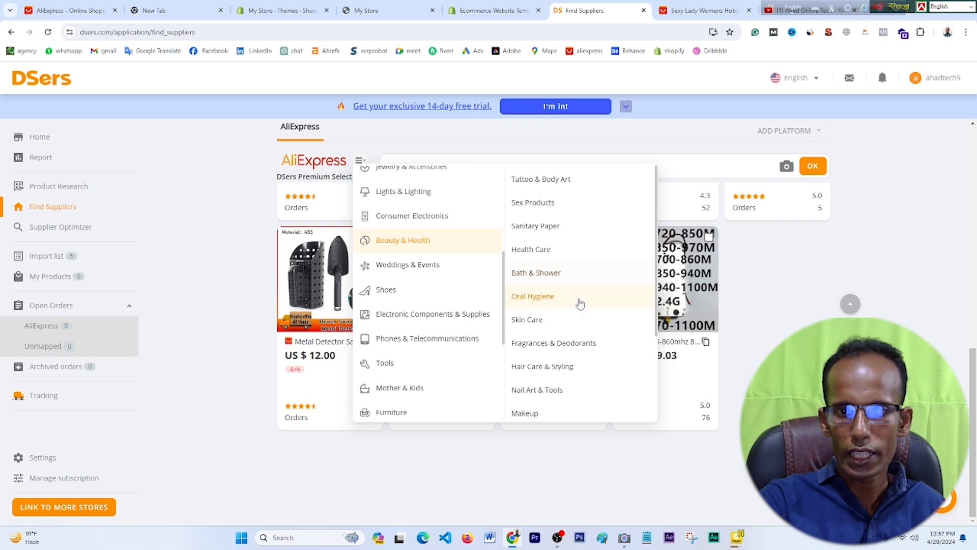
{"action": "scroll", "coordinate": [579, 321], "scroll_direction": "down", "scroll_amount": 5}
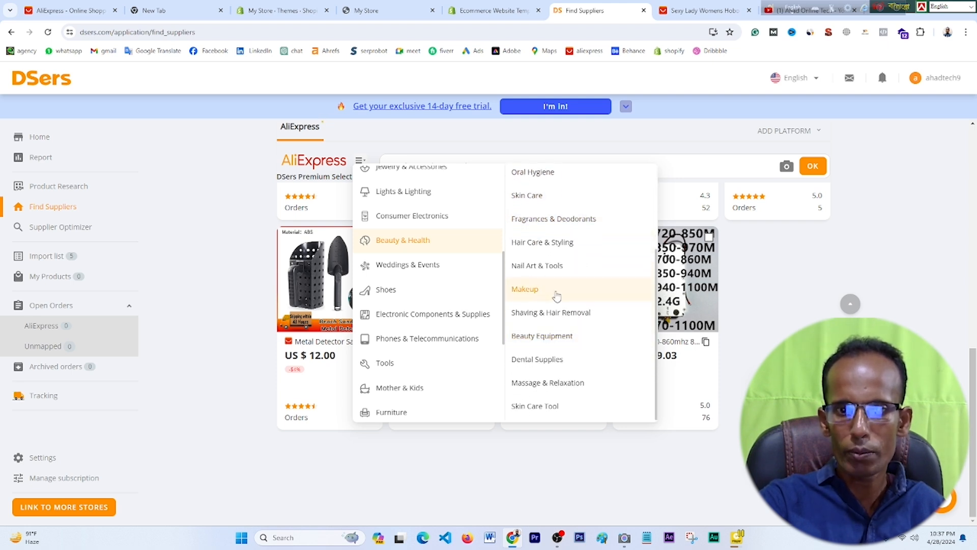
{"action": "left_click", "coordinate": [525, 289]}
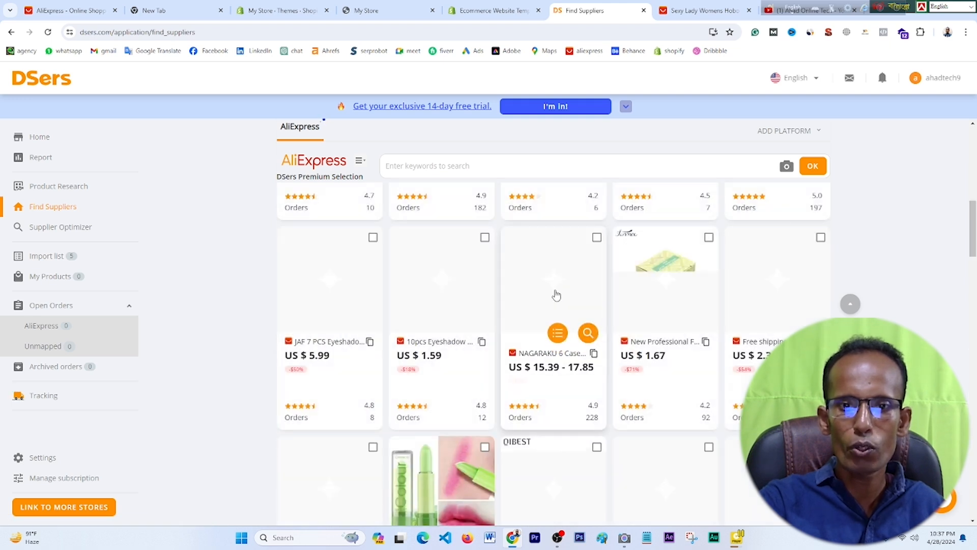
- Add the green High Quality magic lipstick priced US $1.20 to the import list and stay on the supplier page
{"action": "scroll", "coordinate": [528, 326], "scroll_direction": "down", "scroll_amount": 5}
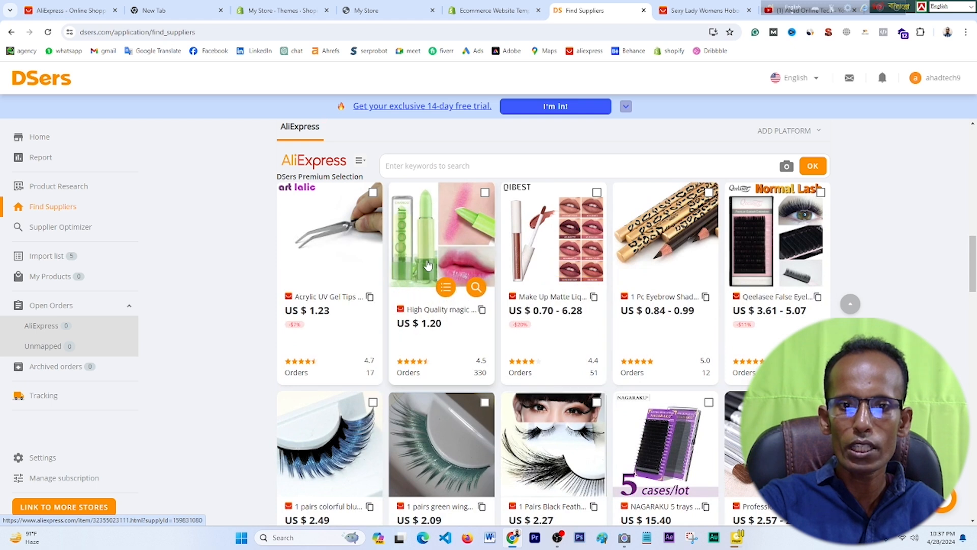
{"action": "left_click", "coordinate": [448, 290]}
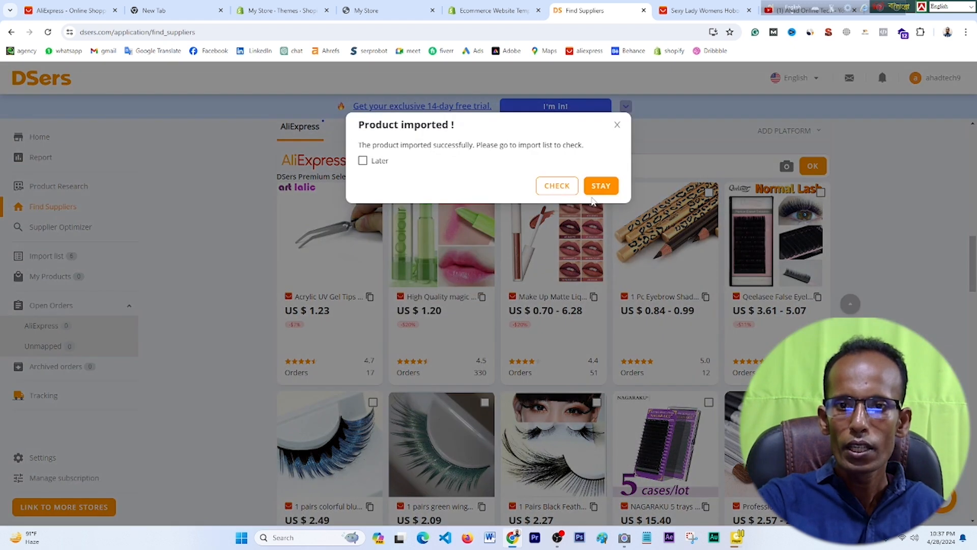
{"action": "left_click", "coordinate": [598, 186]}
- Add more makeup products to the import list, including the Black Red Eyeshadow, staying on the supplier page while browsing the makeup results
{"action": "scroll", "coordinate": [338, 432], "scroll_direction": "down", "scroll_amount": 5}
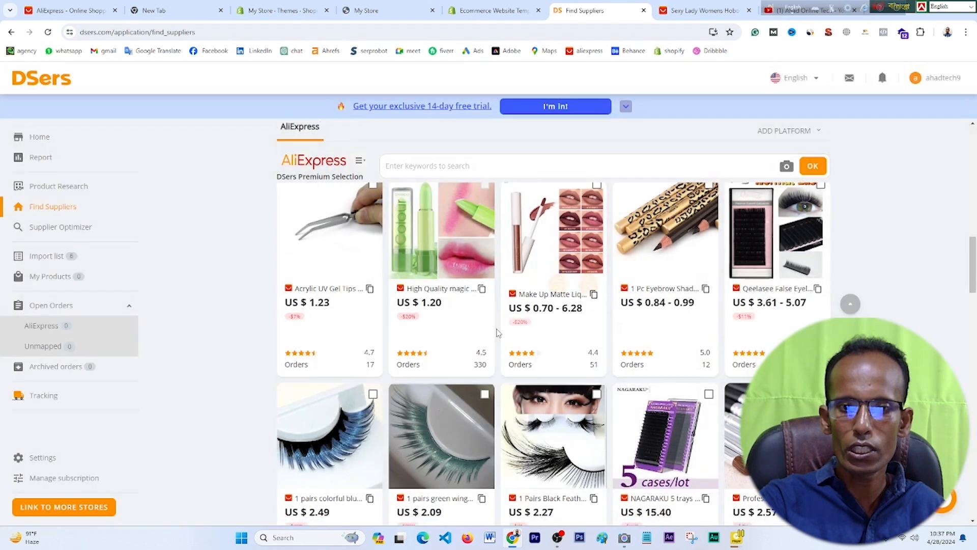
{"action": "left_click", "coordinate": [336, 430]}
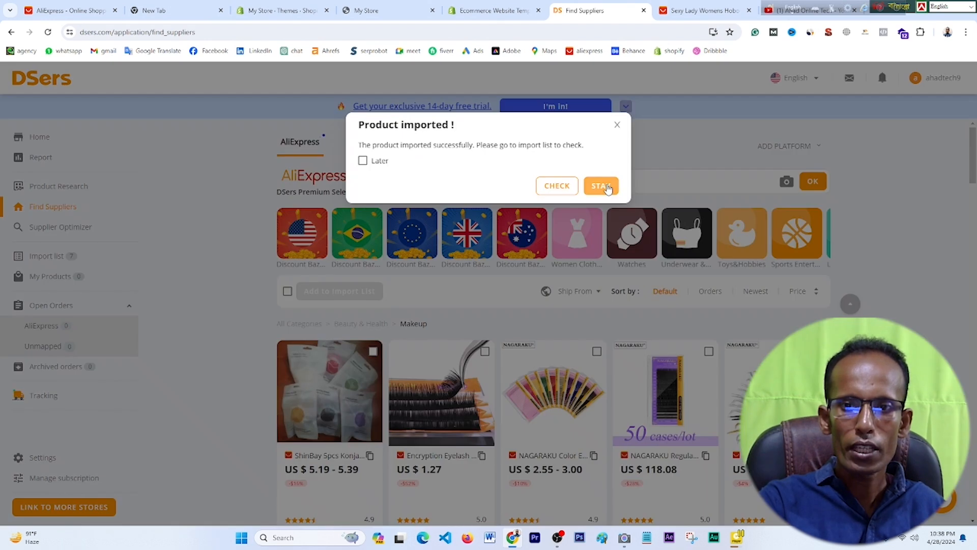
{"action": "left_click", "coordinate": [601, 187]}
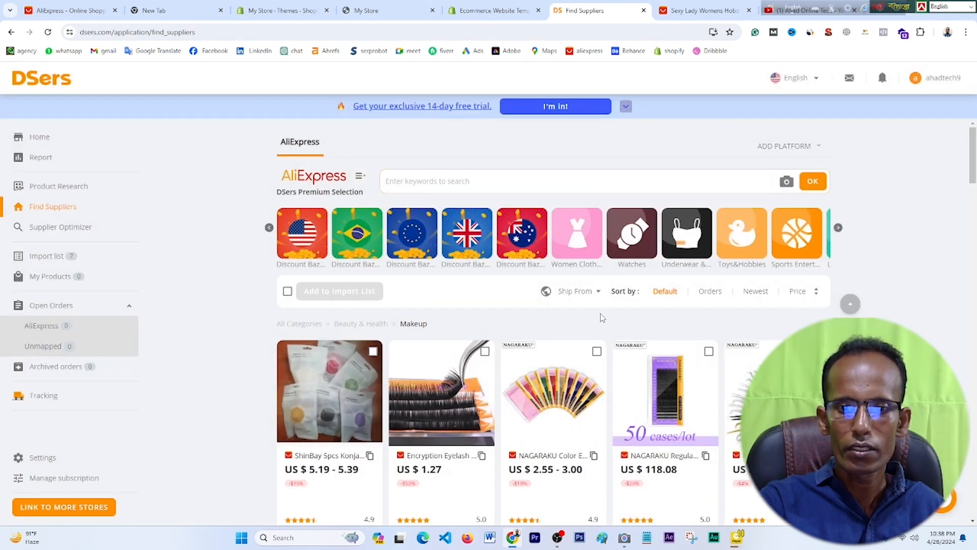
{"action": "scroll", "coordinate": [598, 317], "scroll_direction": "down", "scroll_amount": 5}
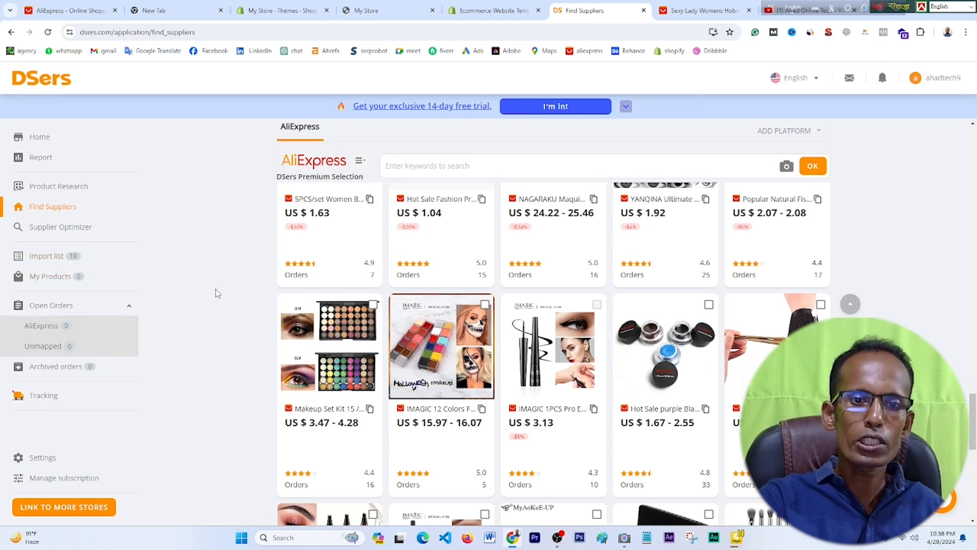
{"action": "scroll", "coordinate": [556, 298], "scroll_direction": "up", "scroll_amount": 2}
{"action": "scroll", "coordinate": [556, 297], "scroll_direction": "down", "scroll_amount": 10}
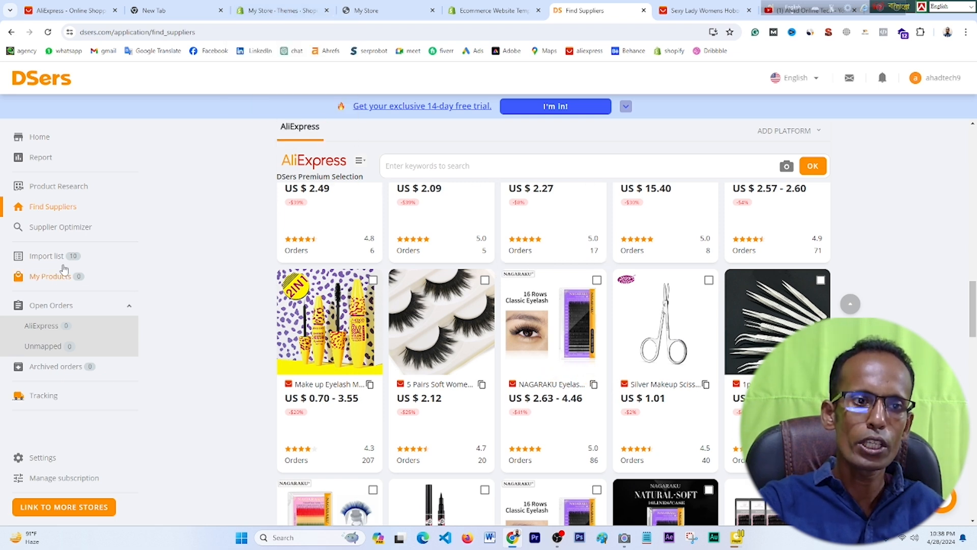
- Open the import list and review the imported makeup products and dresses
{"action": "left_click", "coordinate": [48, 260]}
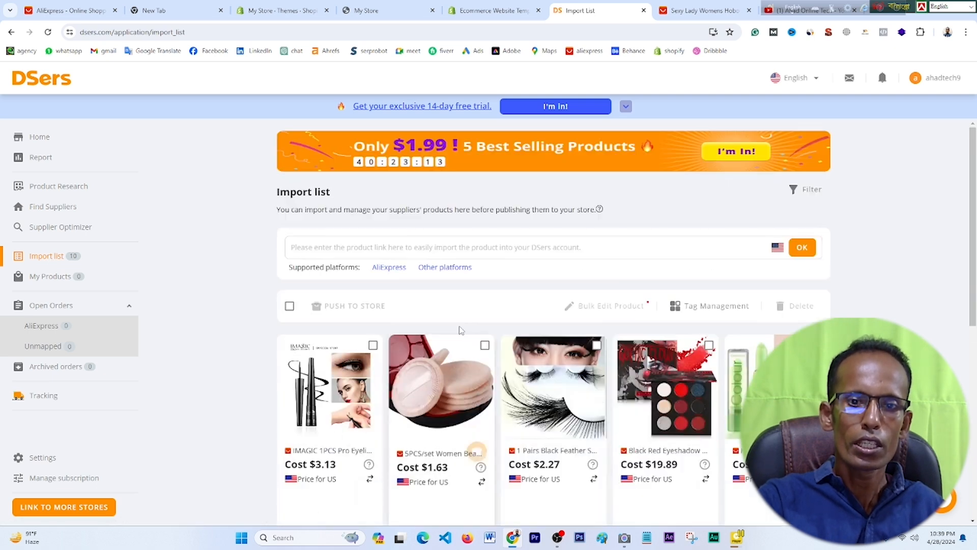
{"action": "scroll", "coordinate": [461, 330], "scroll_direction": "down", "scroll_amount": 1}
{"action": "scroll", "coordinate": [459, 330], "scroll_direction": "down", "scroll_amount": 6}
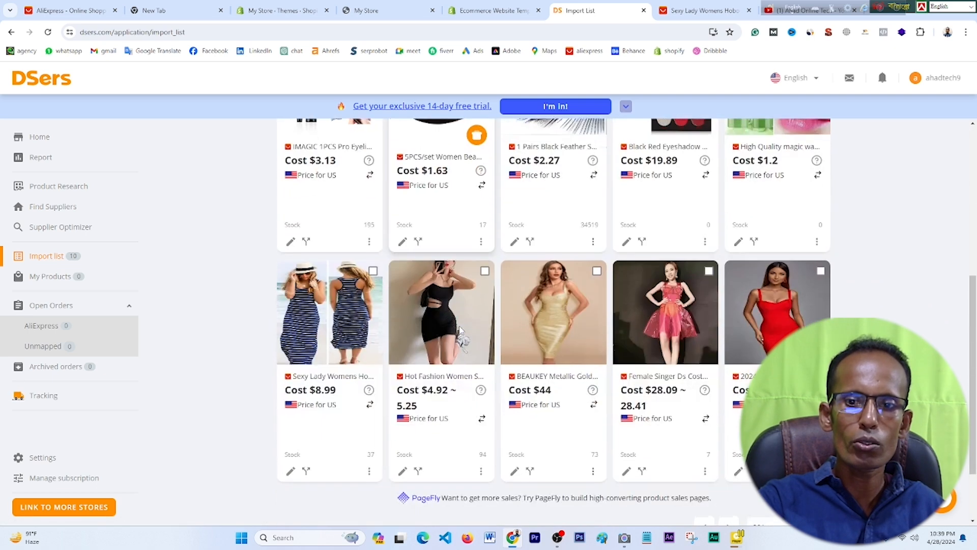
{"action": "scroll", "coordinate": [461, 330], "scroll_direction": "up", "scroll_amount": 8}
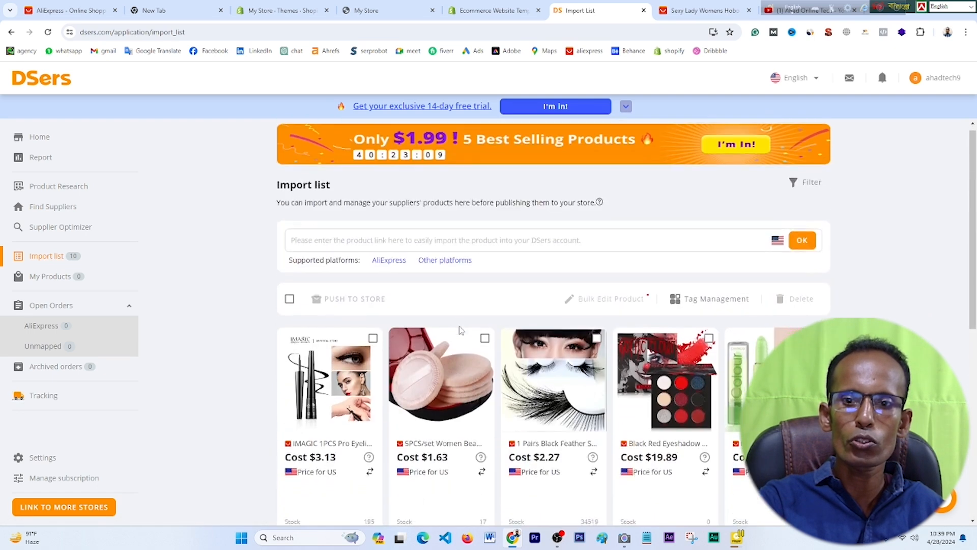
- Open the IMAGIC eyeliner's product details and shorten its title to "IMAGIC 1PCS Pro Eyeliner Waterproof Liquid Women Beauty Cosmetics"
{"action": "scroll", "coordinate": [461, 329], "scroll_direction": "down", "scroll_amount": 2}
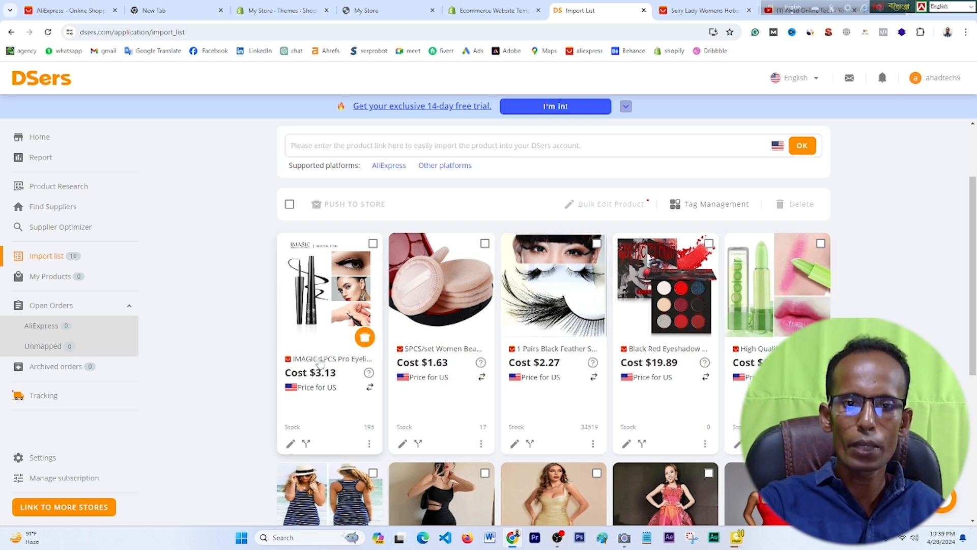
{"action": "left_click", "coordinate": [290, 444]}
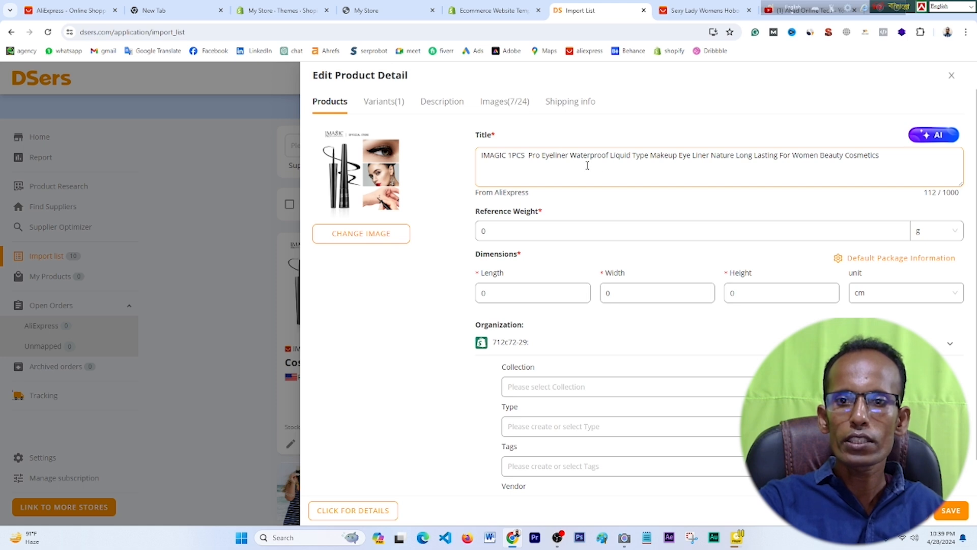
{"action": "left_click_drag", "start_coordinate": [880, 155], "coordinate": [482, 155]}
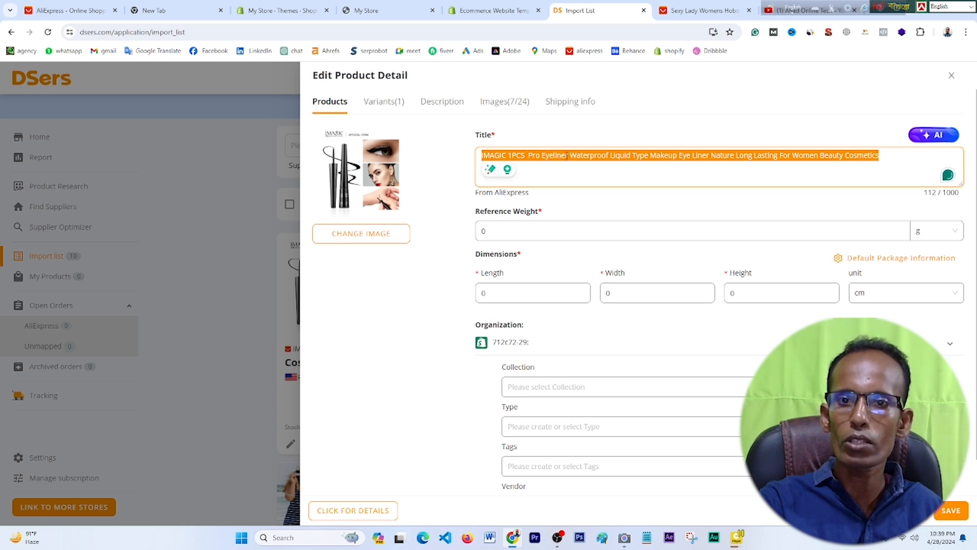
{"action": "left_click", "coordinate": [570, 155]}
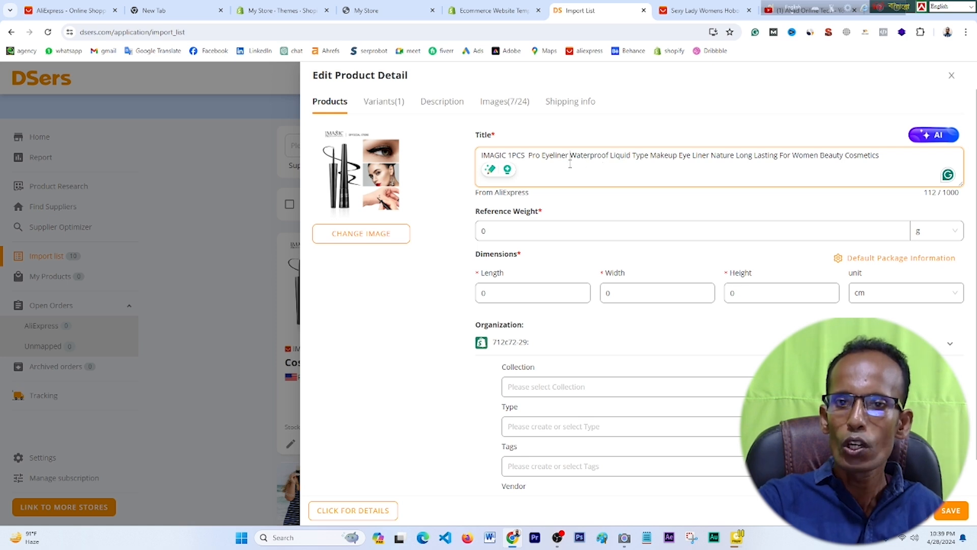
{"action": "left_click_drag", "start_coordinate": [788, 156], "coordinate": [637, 155]}
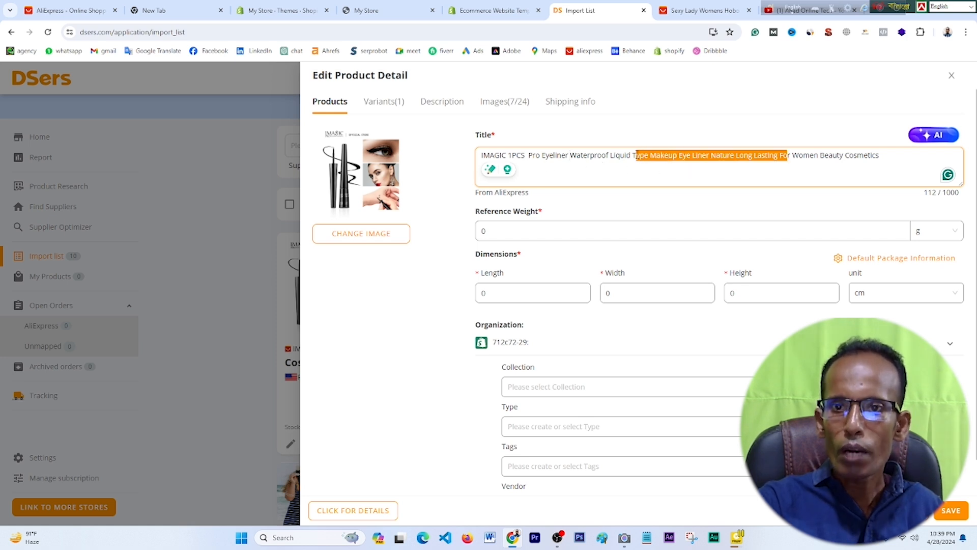
{"action": "key", "text": "BackSpace"}
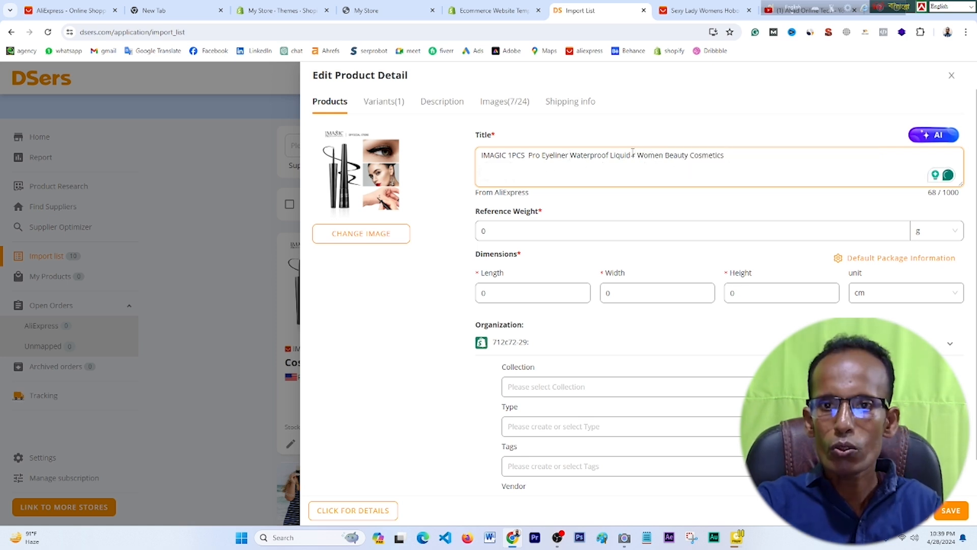
{"action": "key", "text": "BackSpace"}
{"action": "key", "text": "BackSpace"}
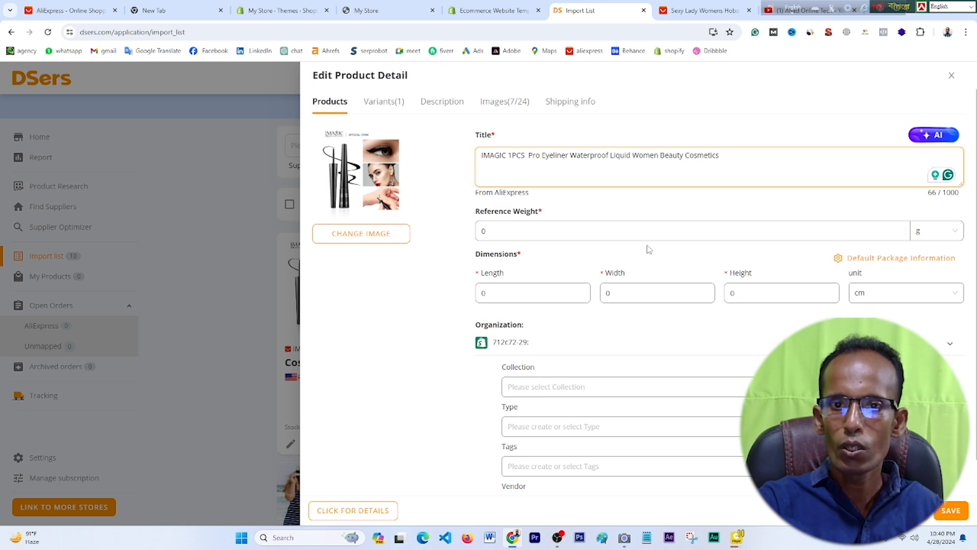
- View the collection choices offered in the eyeliner's organization details
{"action": "scroll", "coordinate": [840, 255], "scroll_direction": "down", "scroll_amount": 1}
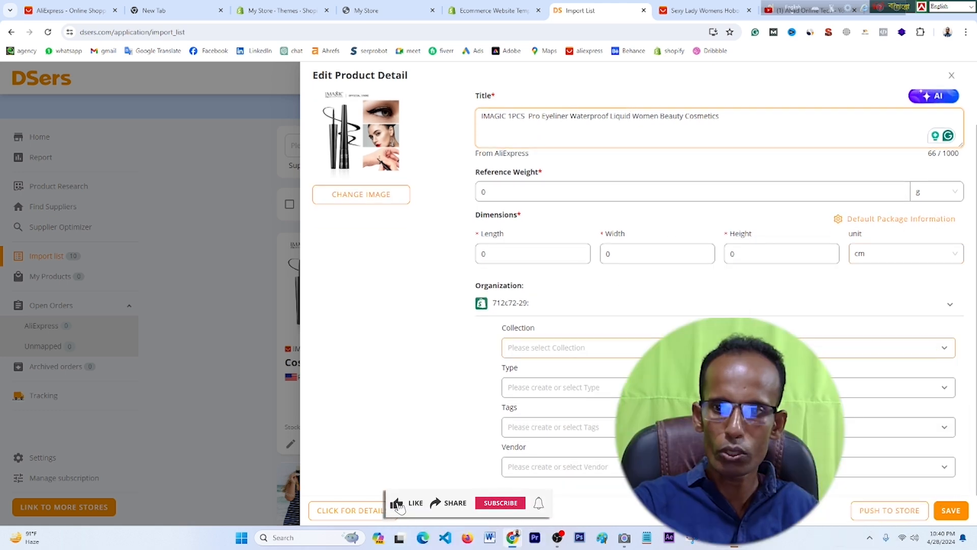
{"action": "left_click", "coordinate": [947, 347]}
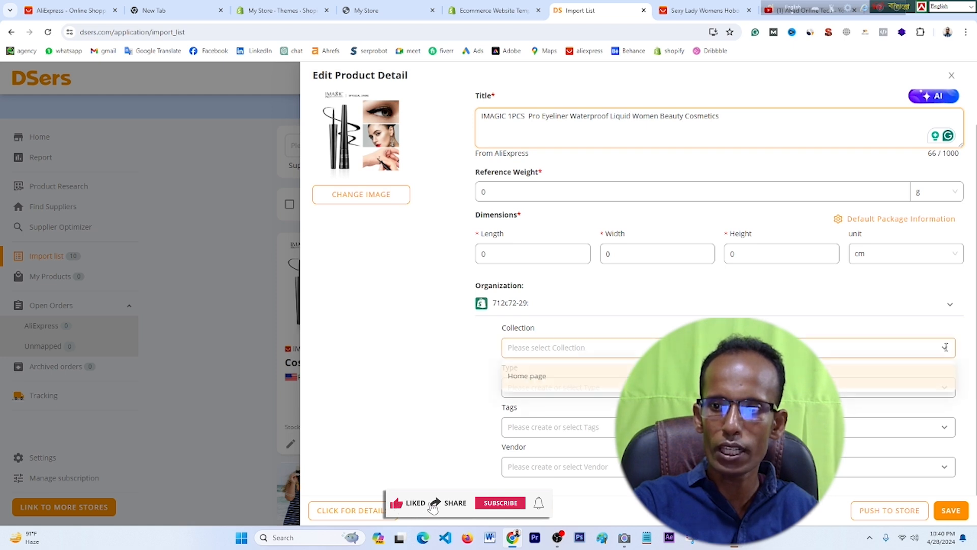
{"action": "left_click", "coordinate": [947, 347]}
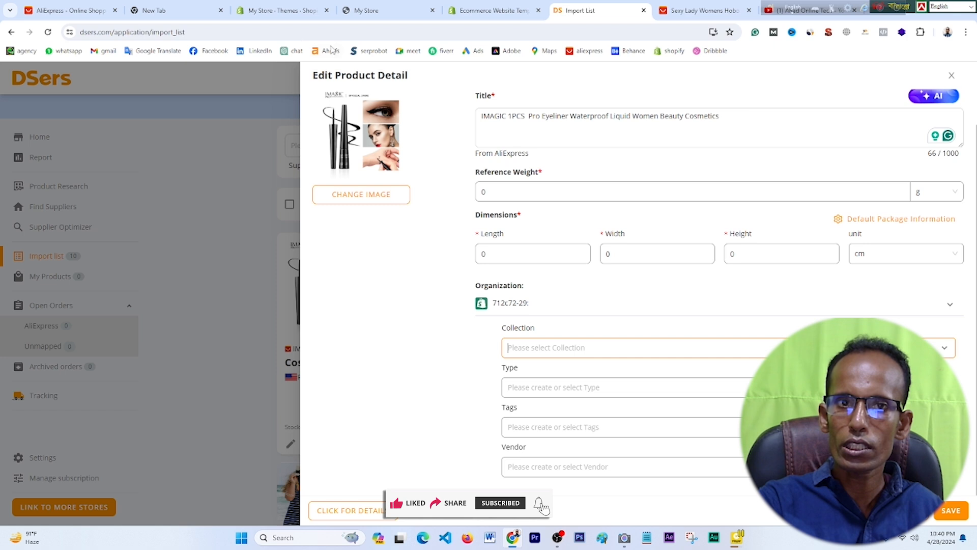
- Switch to the Shopify admin's Themes page and the storefront to look at the home page and its featured collection
{"action": "left_click", "coordinate": [283, 10]}
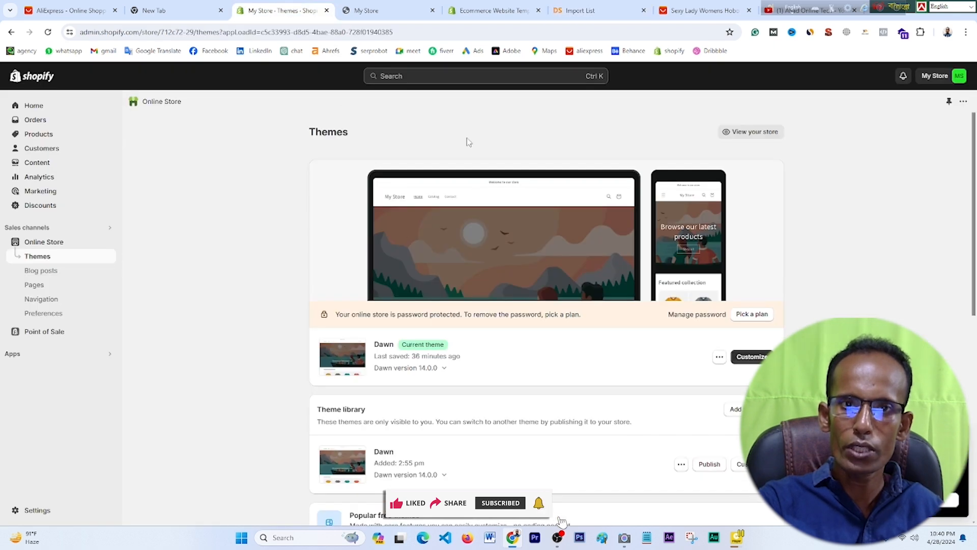
{"action": "left_click", "coordinate": [366, 10]}
{"action": "scroll", "coordinate": [514, 348], "scroll_direction": "down", "scroll_amount": 1}
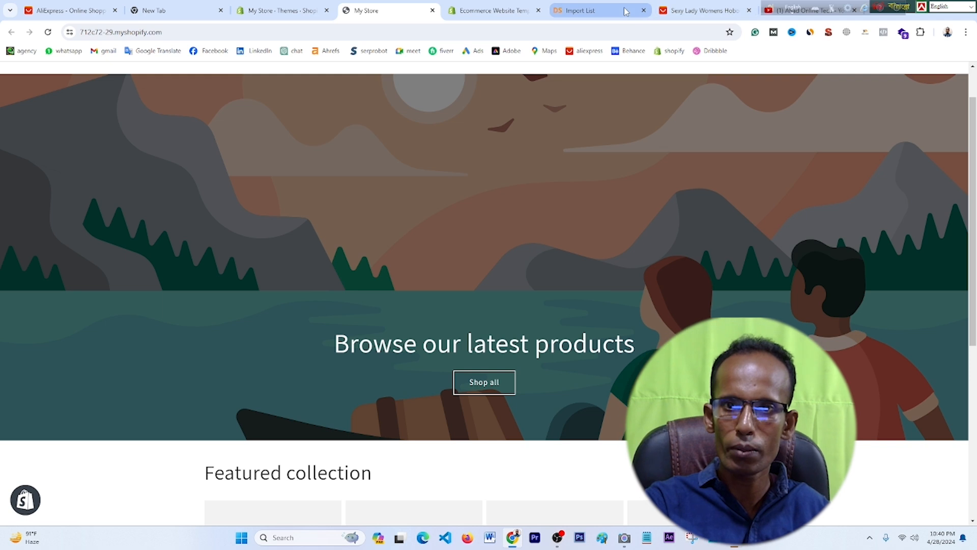
- Return to the eyeliner's details in DSers and check its collection choices again
{"action": "left_click", "coordinate": [606, 11]}
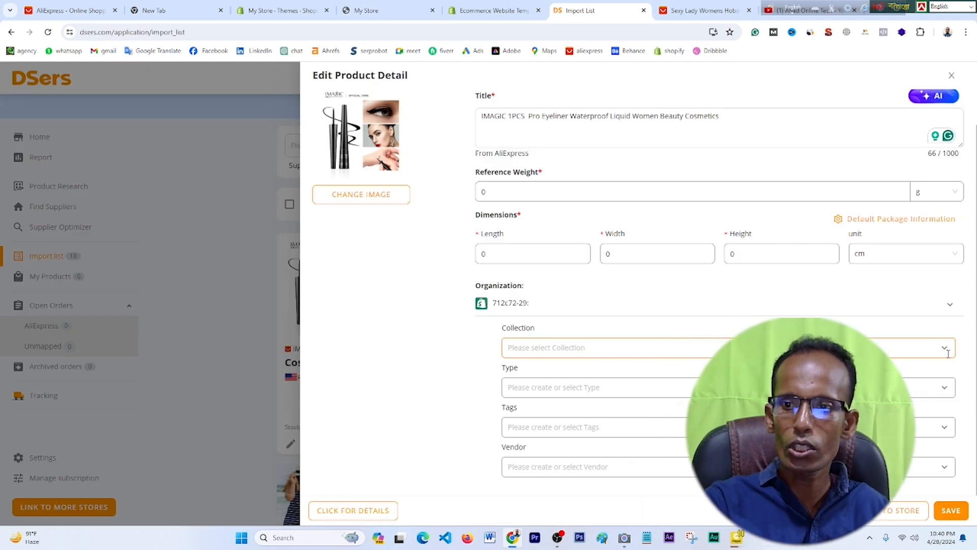
{"action": "left_click", "coordinate": [945, 348]}
{"action": "left_click", "coordinate": [944, 348]}
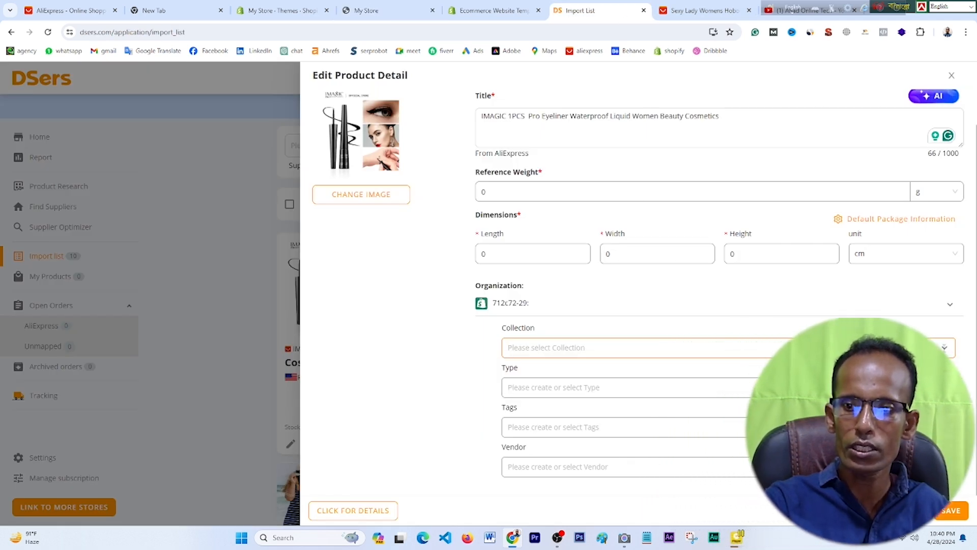
- Save the eyeliner's edited product details
{"action": "left_click", "coordinate": [946, 509]}
{"action": "left_click", "coordinate": [952, 517]}
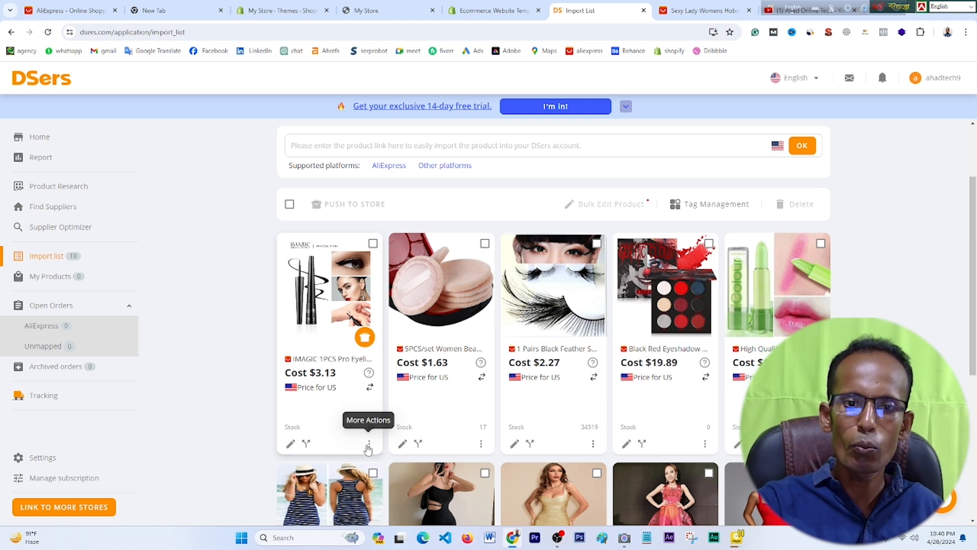
- Check the eyeliner's shipping cost and delivery information for the United States, and close the product details
{"action": "left_click", "coordinate": [368, 445]}
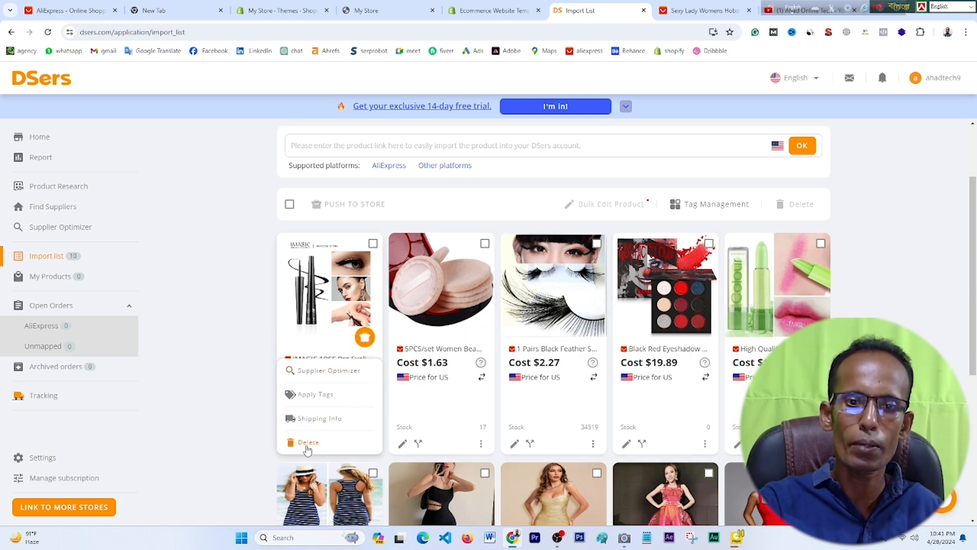
{"action": "left_click", "coordinate": [317, 423]}
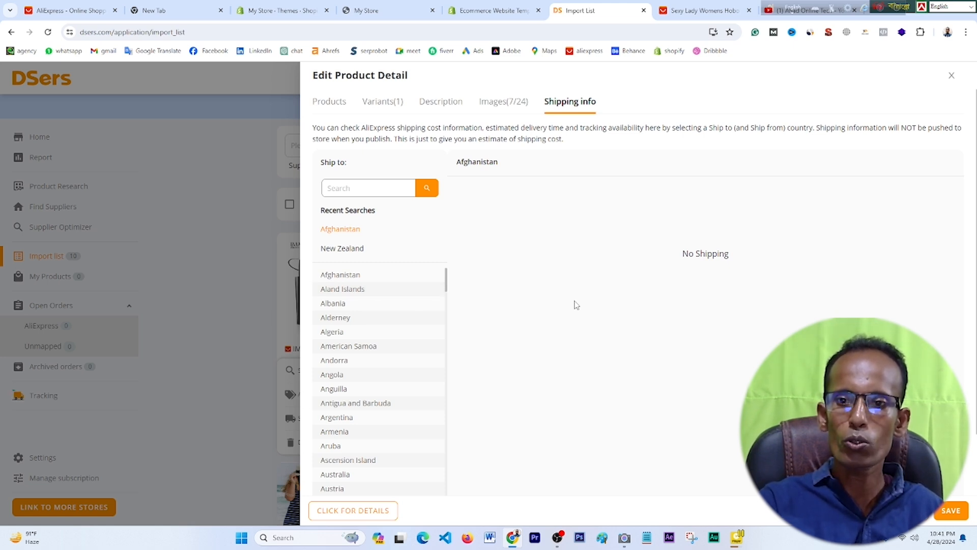
{"action": "scroll", "coordinate": [396, 353], "scroll_direction": "down", "scroll_amount": 12}
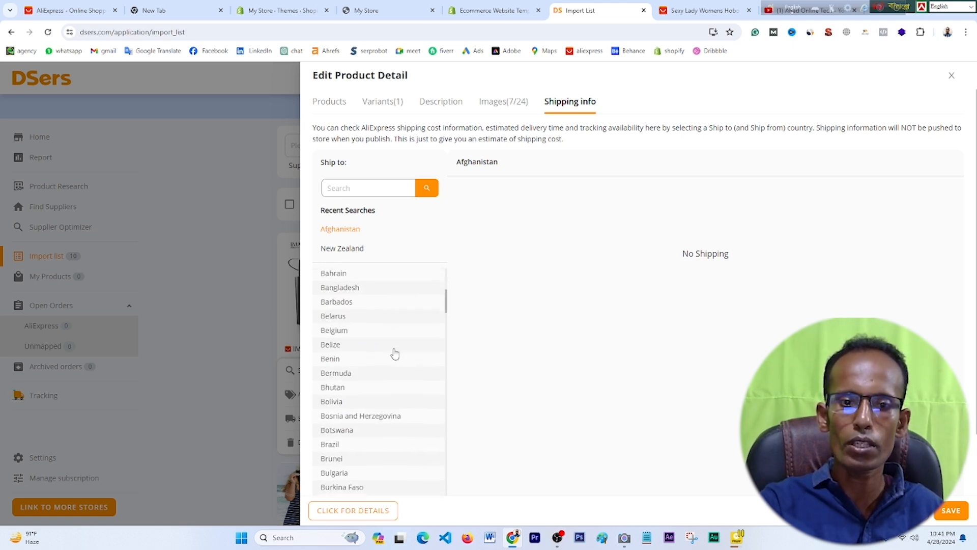
{"action": "scroll", "coordinate": [395, 354], "scroll_direction": "down", "scroll_amount": 15}
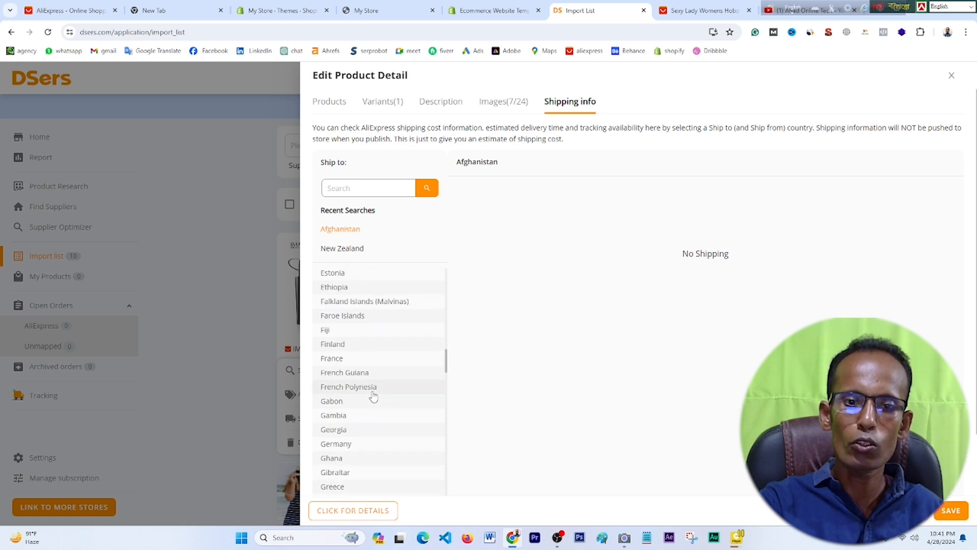
{"action": "scroll", "coordinate": [372, 405], "scroll_direction": "down", "scroll_amount": 15}
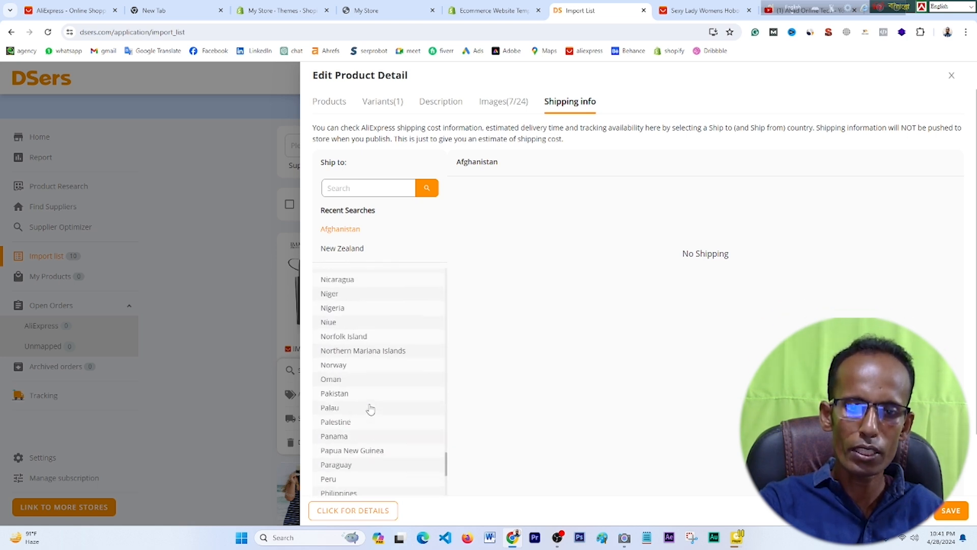
{"action": "scroll", "coordinate": [368, 411], "scroll_direction": "down", "scroll_amount": 5}
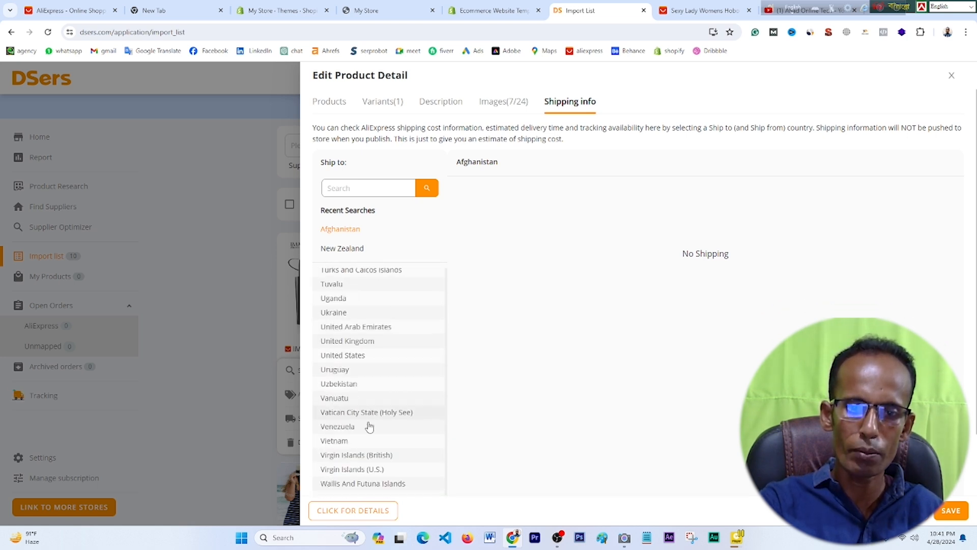
{"action": "scroll", "coordinate": [366, 423], "scroll_direction": "up", "scroll_amount": 1}
{"action": "left_click", "coordinate": [350, 407]}
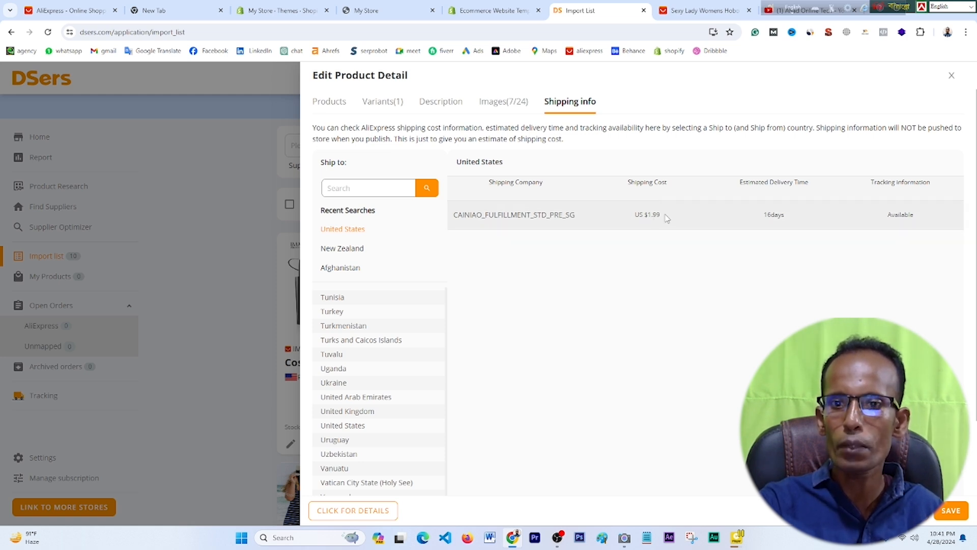
{"action": "left_click_drag", "start_coordinate": [661, 215], "coordinate": [636, 215]}
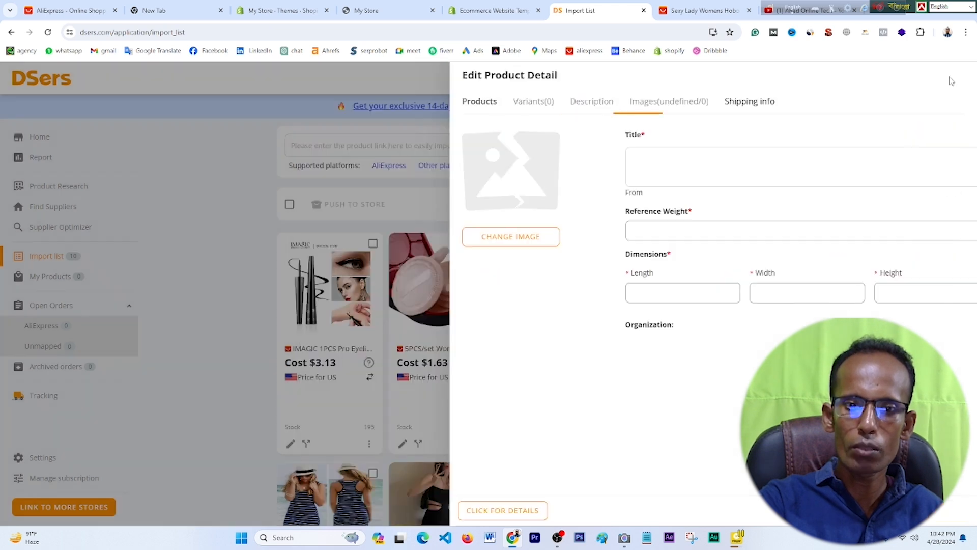
{"action": "left_click", "coordinate": [951, 77]}
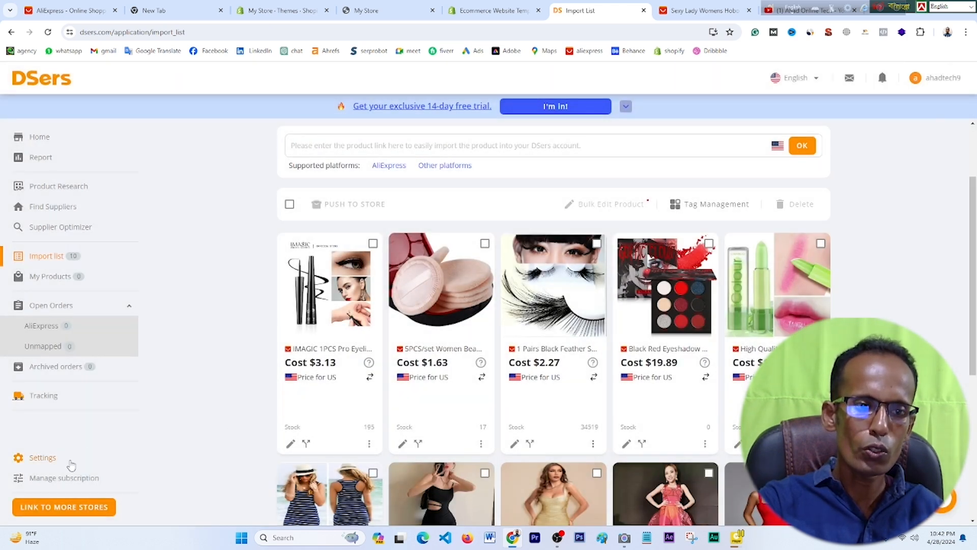
- Open the DSers settings with the setup guide, checking the striped dress's price on AliExpress along the way
{"action": "left_click", "coordinate": [42, 459]}
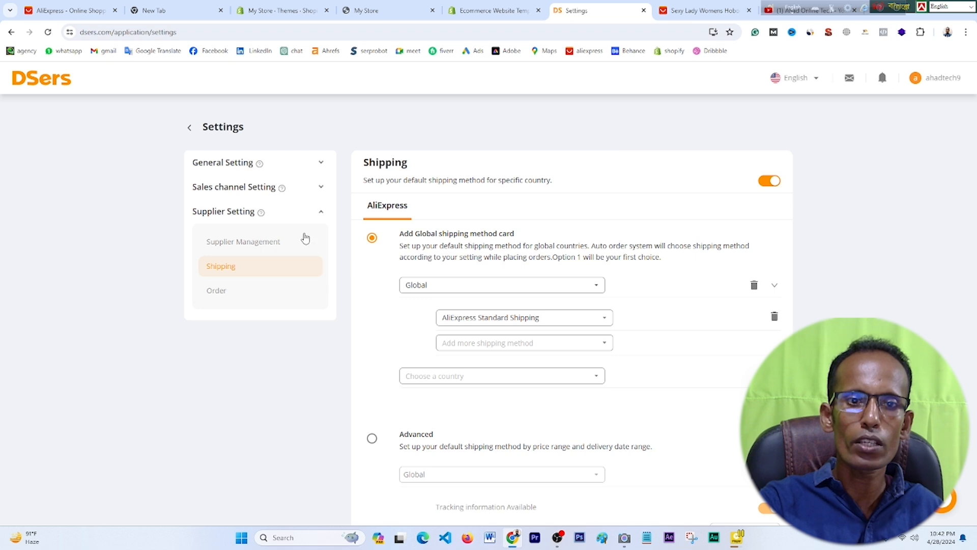
{"action": "key", "text": "ctrl+Tab"}
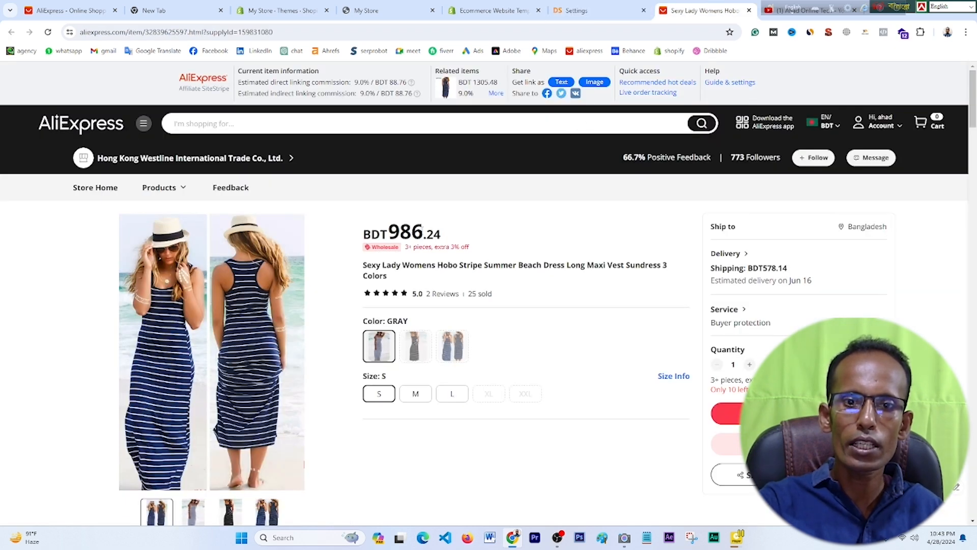
{"action": "left_click_drag", "start_coordinate": [424, 232], "coordinate": [390, 231]}
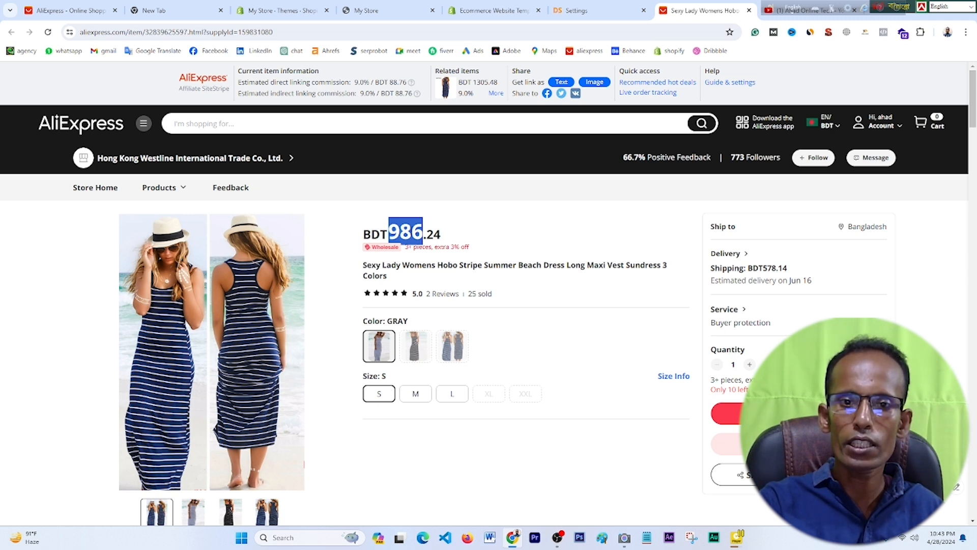
{"action": "left_click", "coordinate": [589, 9]}
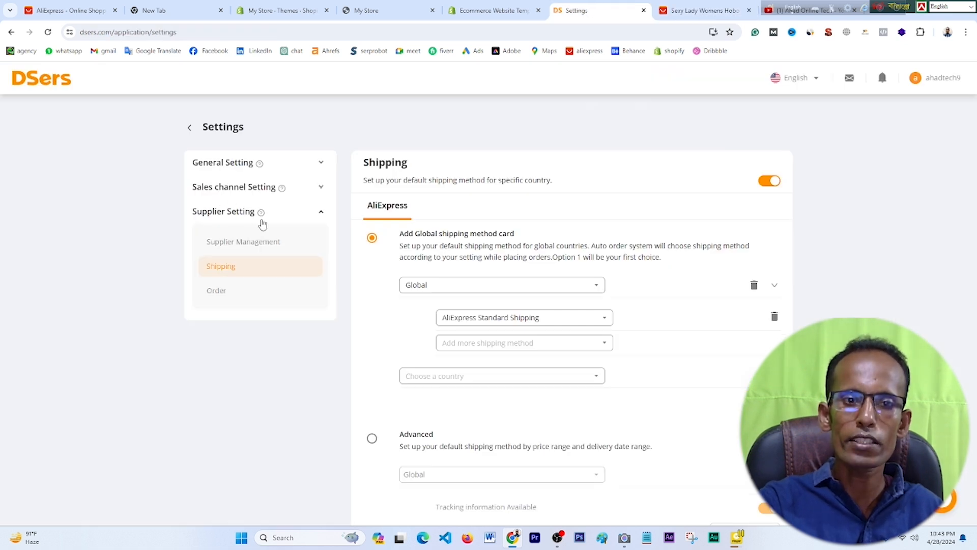
{"action": "left_click", "coordinate": [191, 127]}
{"action": "left_click", "coordinate": [42, 457]}
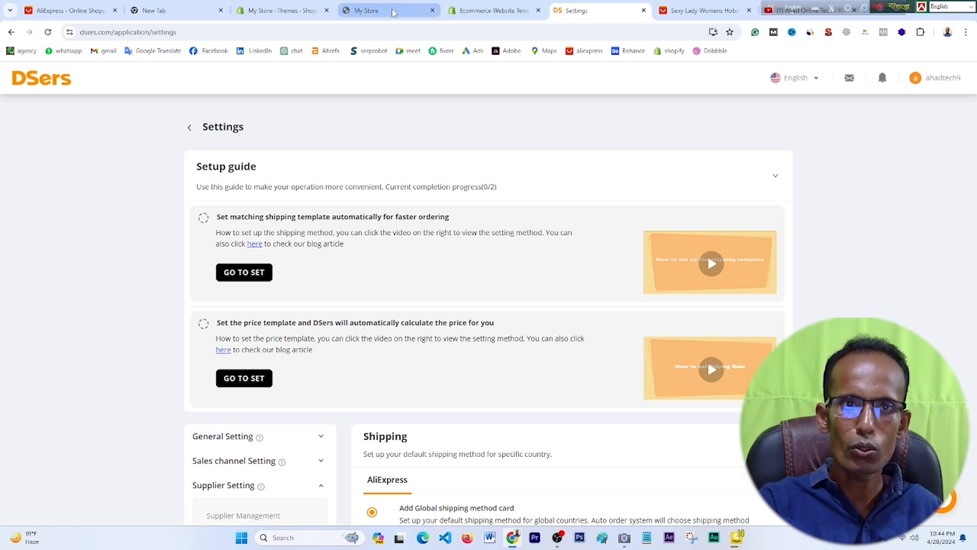
- Review the striped dress's price on its AliExpress product page and return to the DSers settings
{"action": "left_click", "coordinate": [72, 6]}
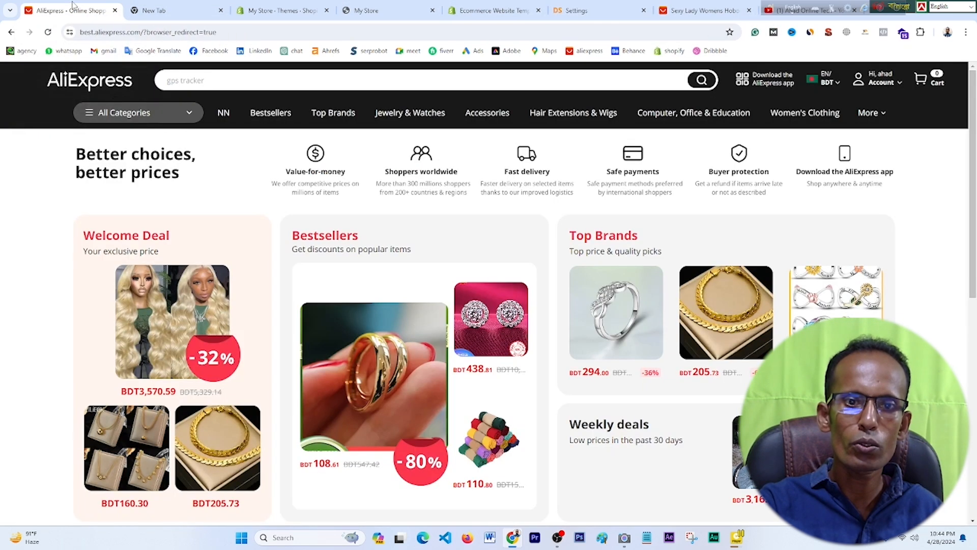
{"action": "left_click", "coordinate": [703, 10]}
{"action": "left_click", "coordinate": [412, 224]}
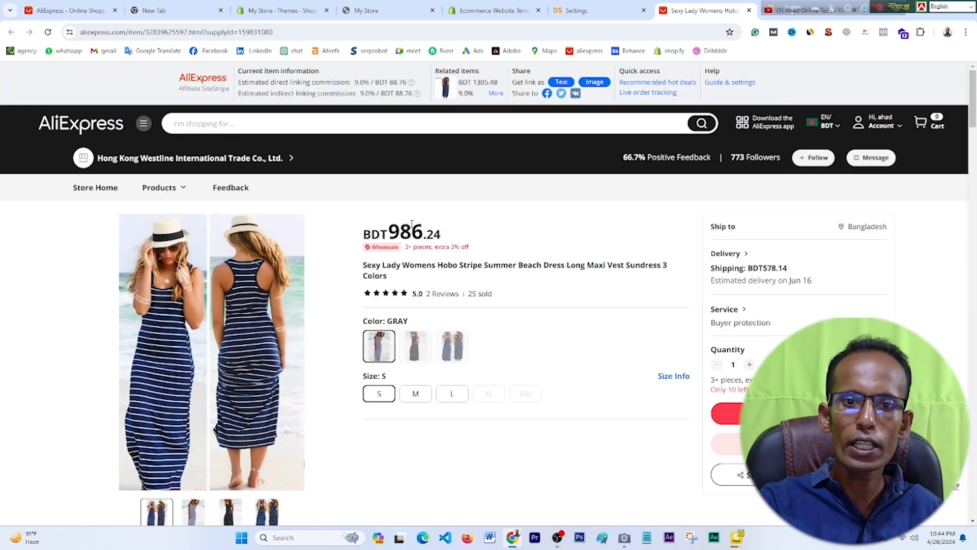
{"action": "left_click_drag", "start_coordinate": [422, 228], "coordinate": [392, 232]}
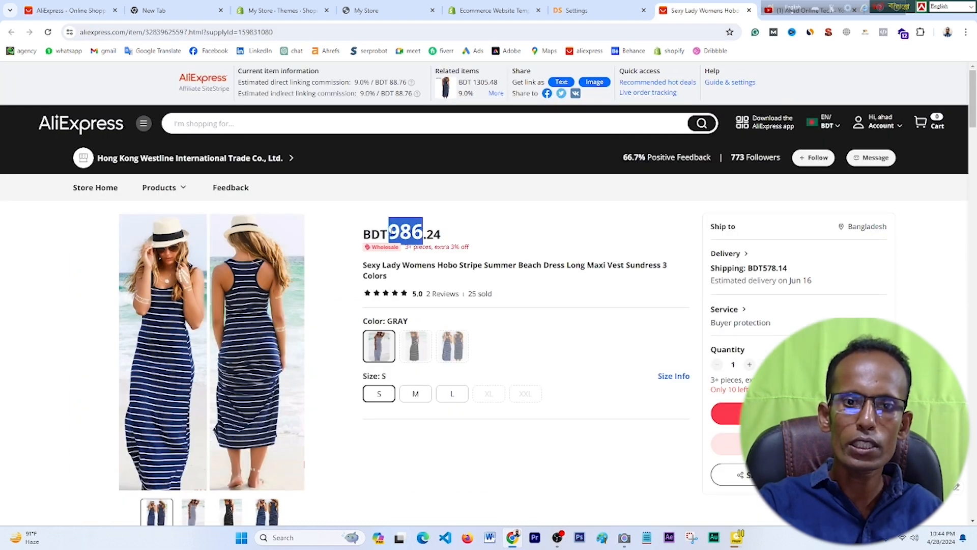
{"action": "key", "text": "ctrl+shift+Tab"}
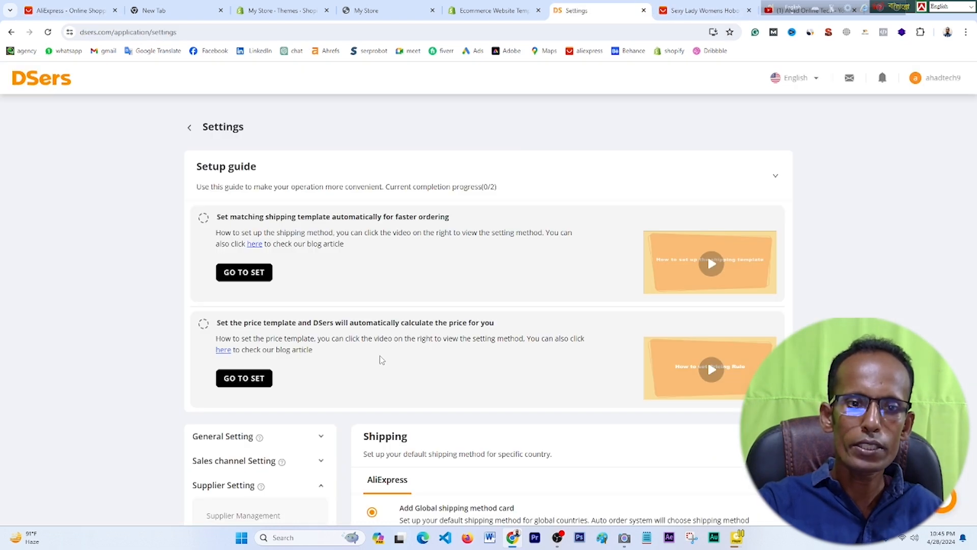
- Open the price template setup from the setup guide and switch store 712c72-29's pricing template off and on again
{"action": "left_click", "coordinate": [241, 383]}
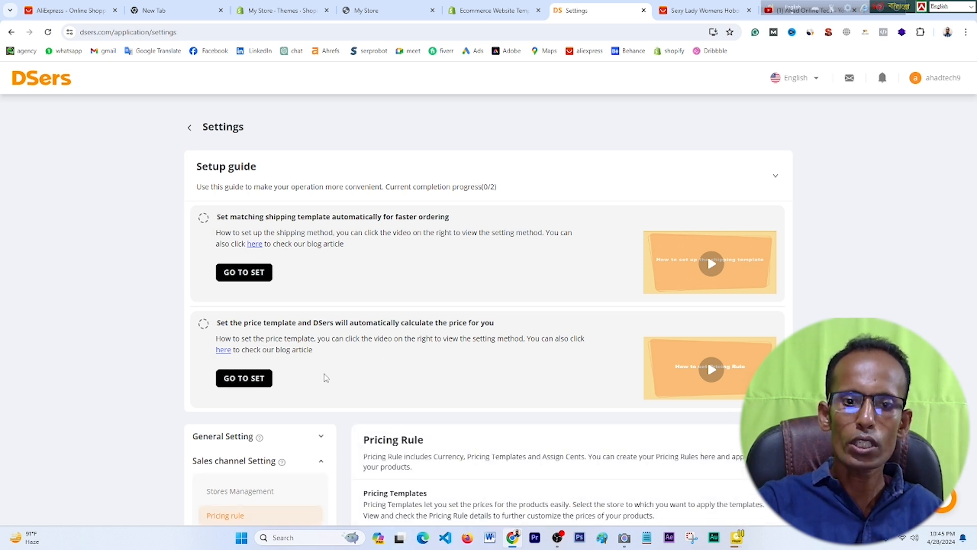
{"action": "scroll", "coordinate": [370, 376], "scroll_direction": "down", "scroll_amount": 2}
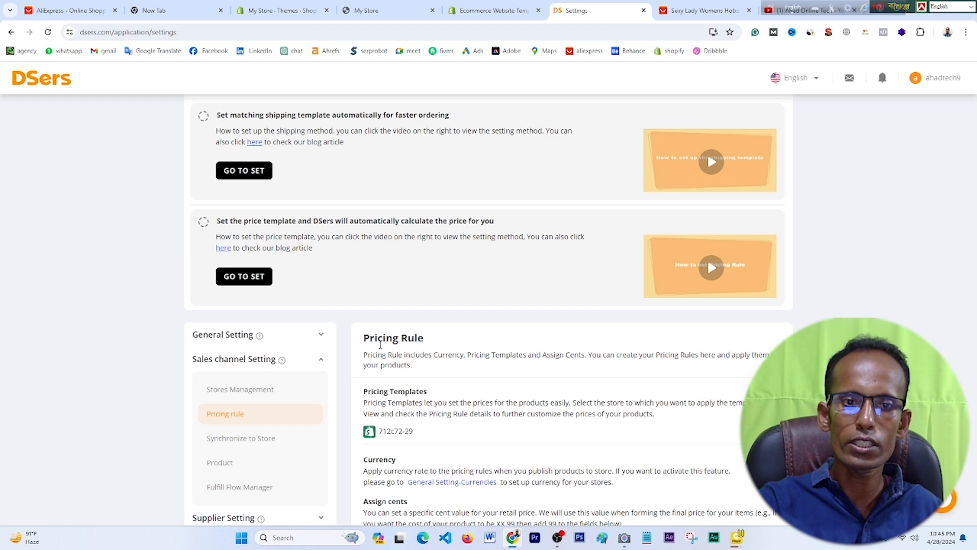
{"action": "scroll", "coordinate": [380, 344], "scroll_direction": "down", "scroll_amount": 1}
{"action": "scroll", "coordinate": [381, 343], "scroll_direction": "down", "scroll_amount": 1}
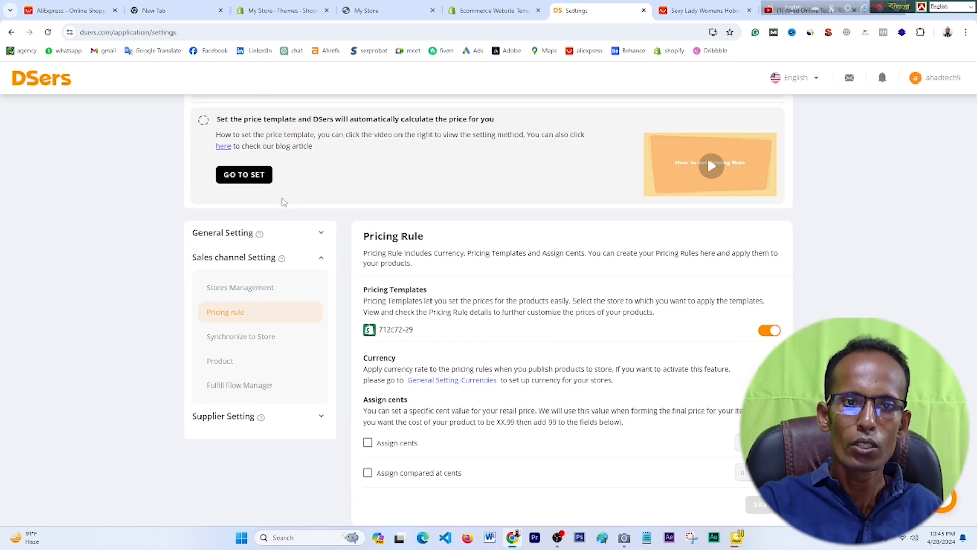
{"action": "scroll", "coordinate": [305, 201], "scroll_direction": "down", "scroll_amount": 1}
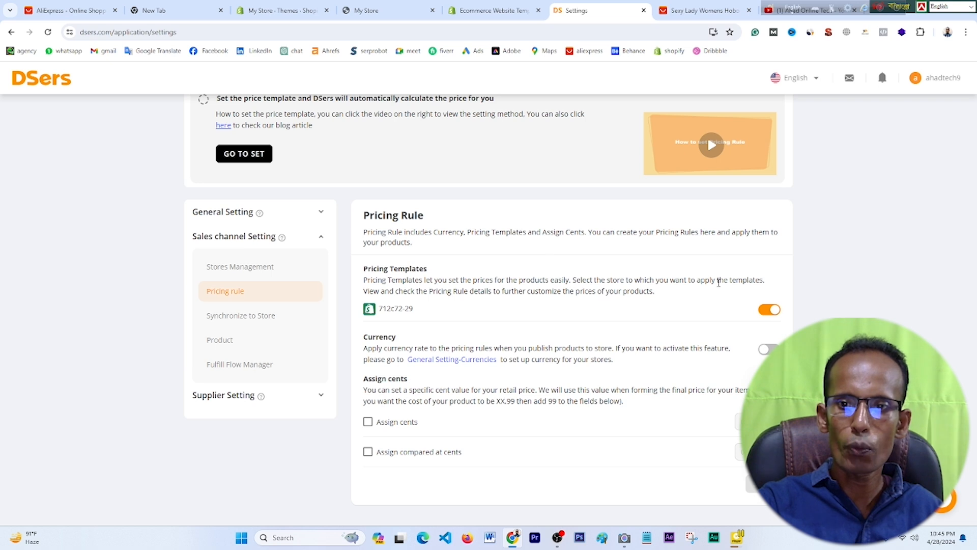
{"action": "left_click", "coordinate": [763, 310]}
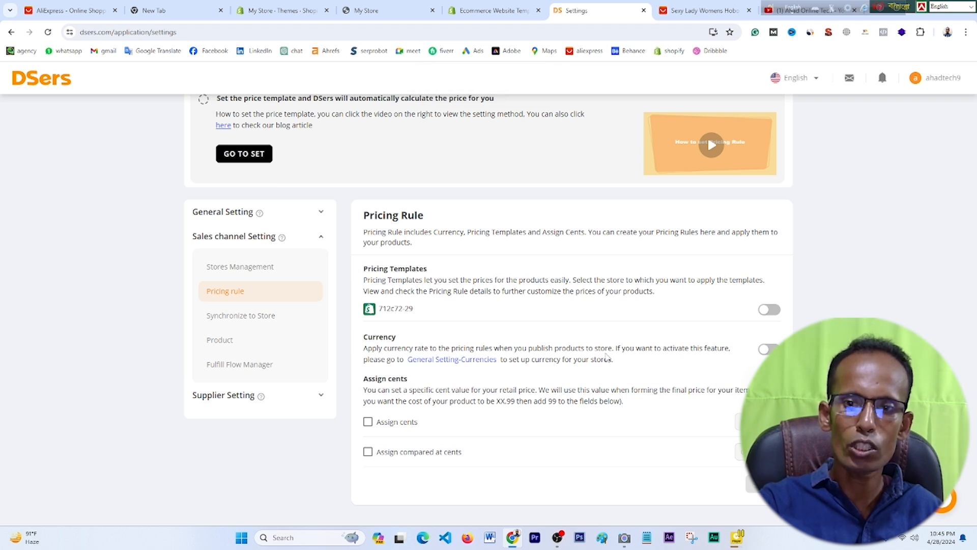
{"action": "left_click", "coordinate": [776, 313]}
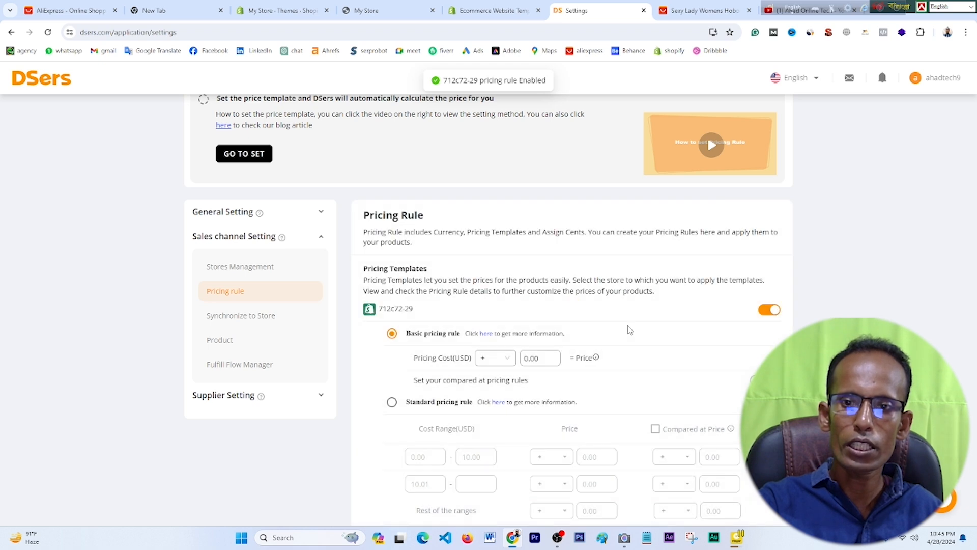
- Set the basic pricing rule's operator to multiplication (×) and its factor to 2
{"action": "scroll", "coordinate": [629, 330], "scroll_direction": "down", "scroll_amount": 2}
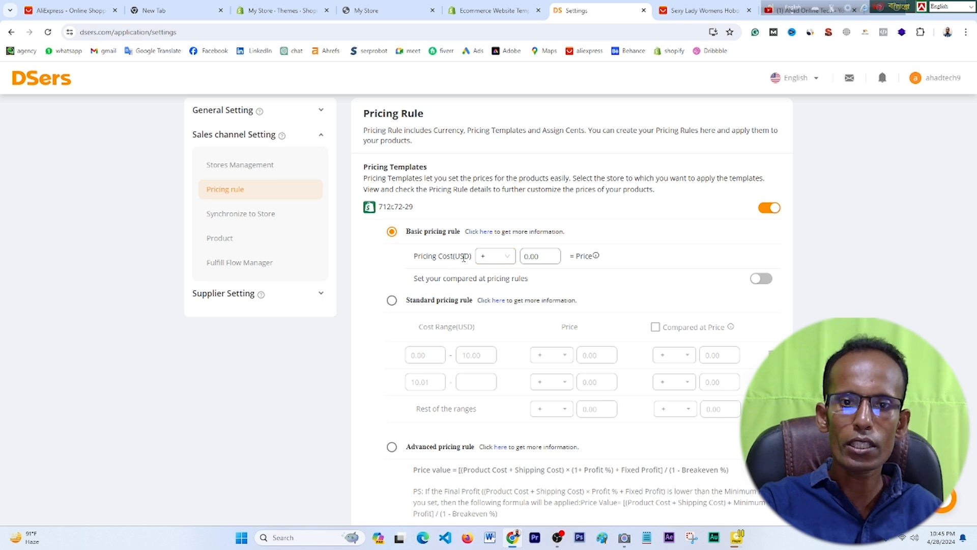
{"action": "left_click", "coordinate": [508, 258]}
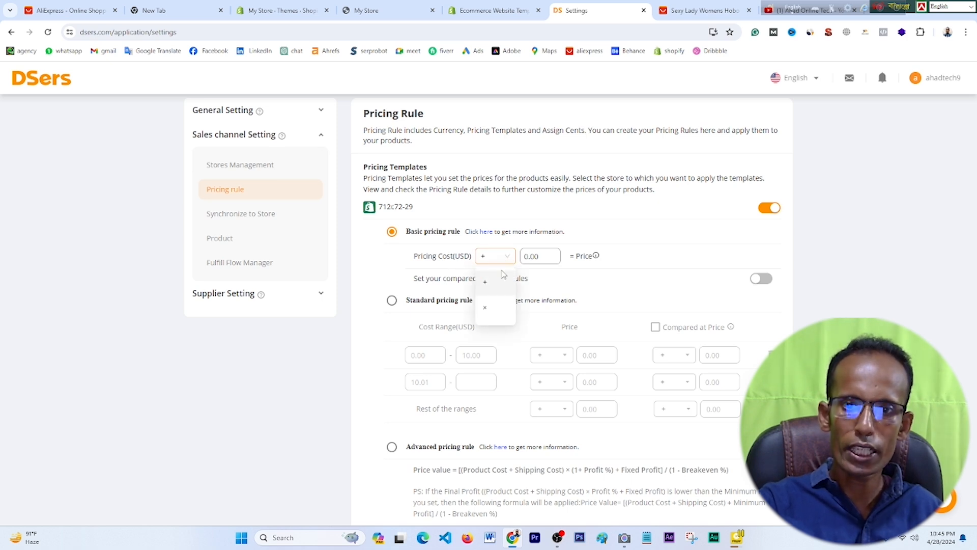
{"action": "left_click", "coordinate": [487, 310]}
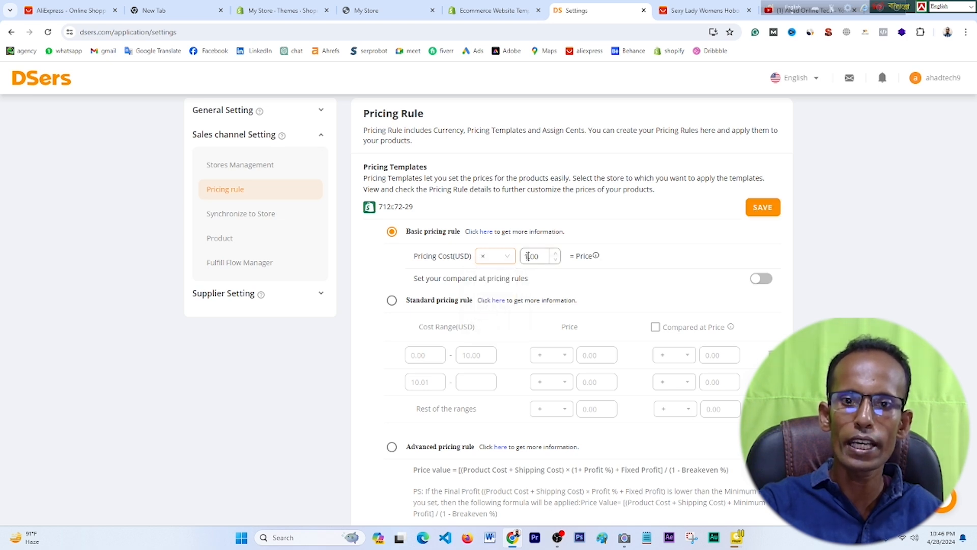
{"action": "key", "text": "BackSpace"}
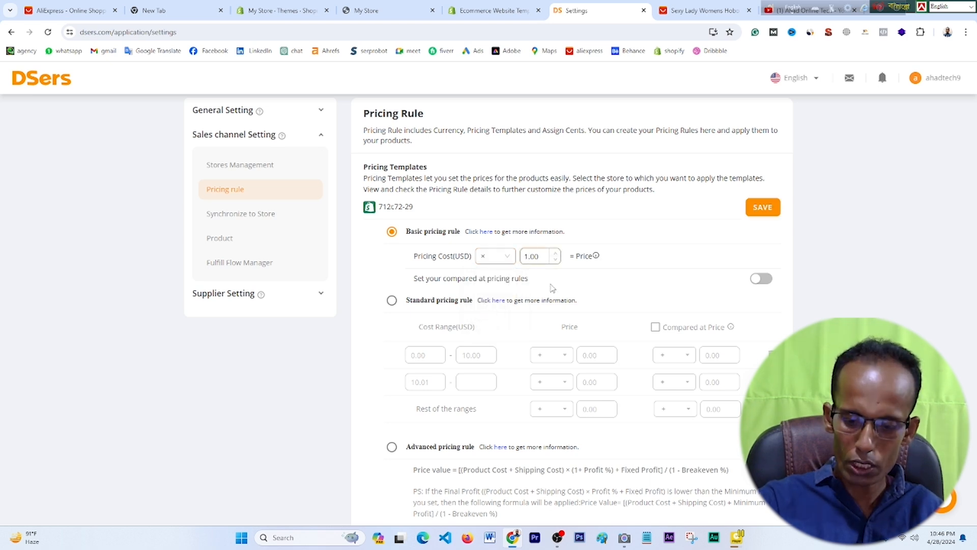
{"action": "type", "text": "2"}
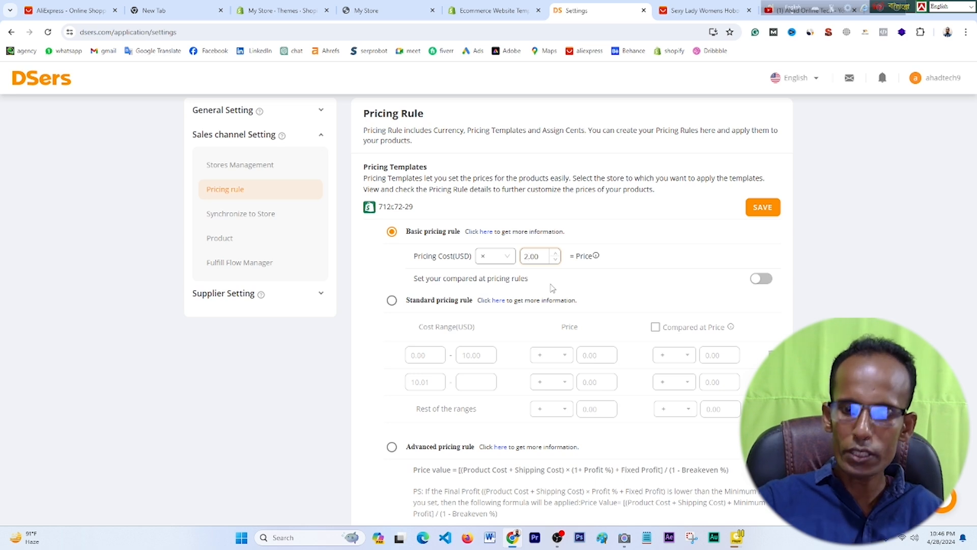
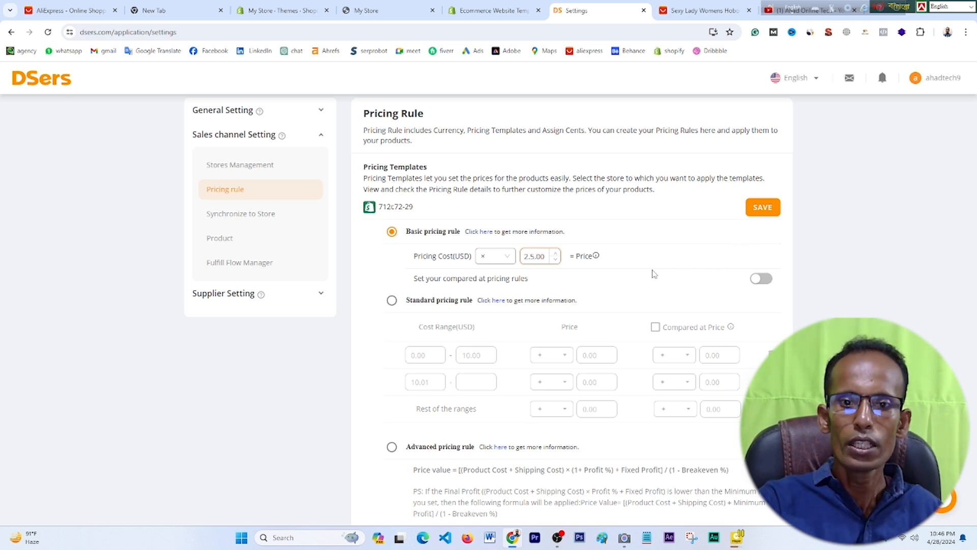
- Try the standard and the advanced pricing rule, and dismiss the plan upgrade offer
{"action": "scroll", "coordinate": [654, 278], "scroll_direction": "down", "scroll_amount": 2}
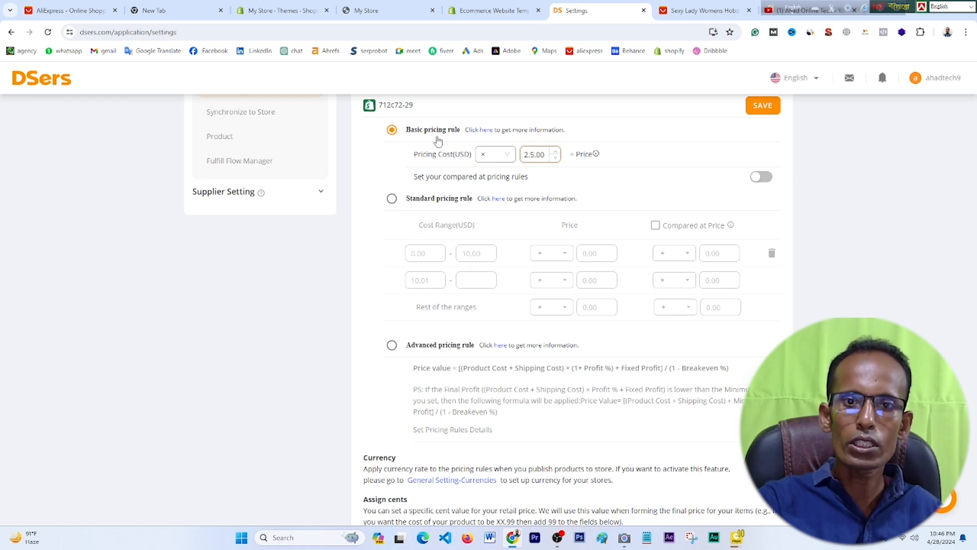
{"action": "left_click", "coordinate": [393, 200]}
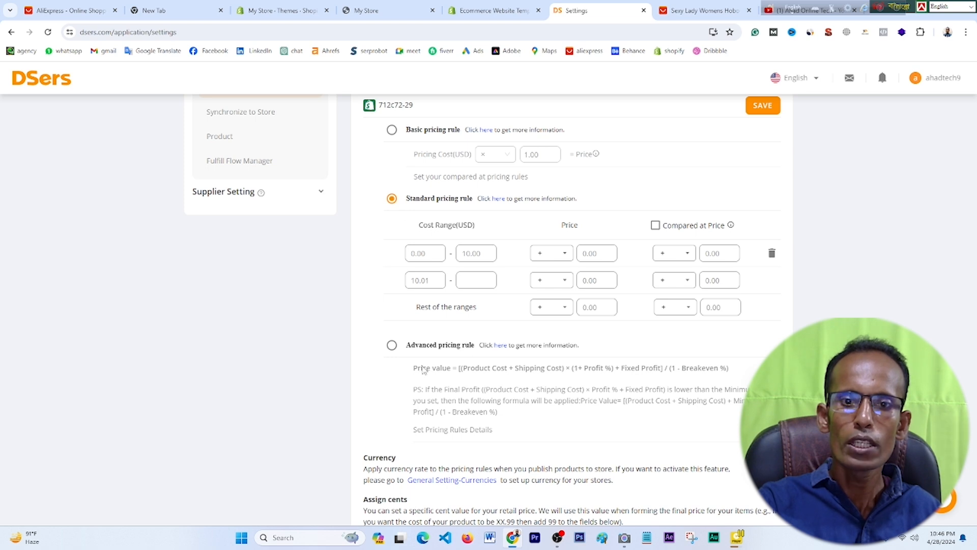
{"action": "left_click", "coordinate": [393, 347]}
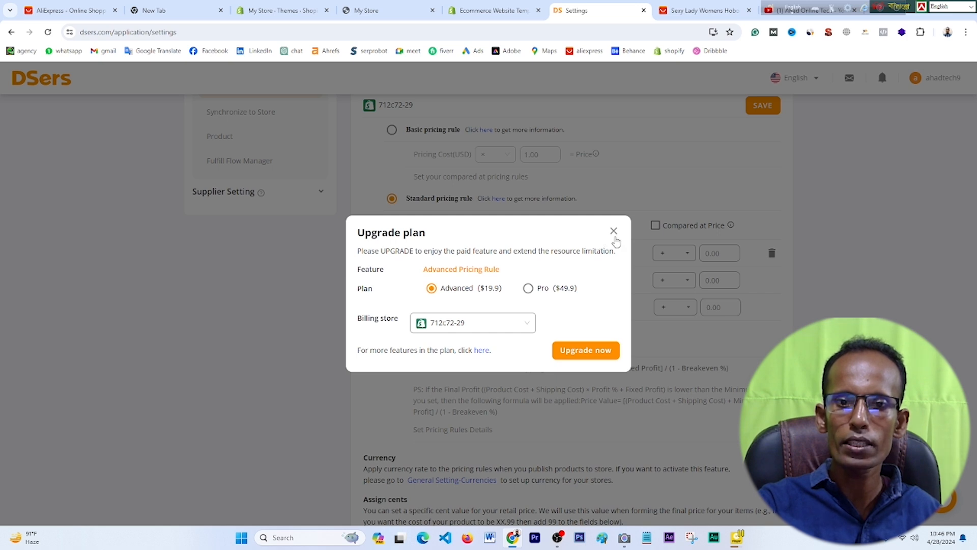
{"action": "left_click", "coordinate": [614, 231]}
- Switch back to the basic pricing rule with a cost multiplier of 2.00 and save the pricing template
{"action": "left_click", "coordinate": [392, 130]}
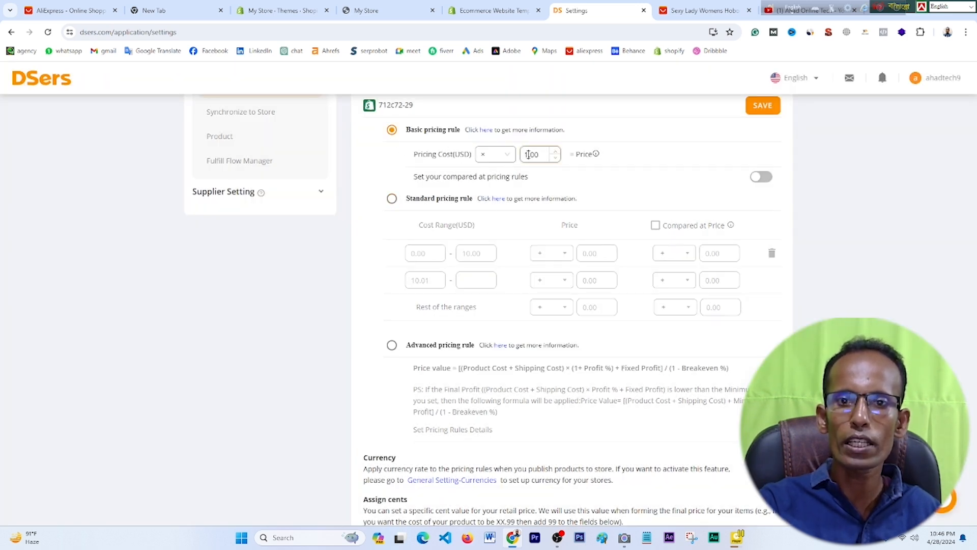
{"action": "left_click", "coordinate": [528, 154]}
{"action": "key", "text": "BackSpace"}
{"action": "type", "text": "2"}
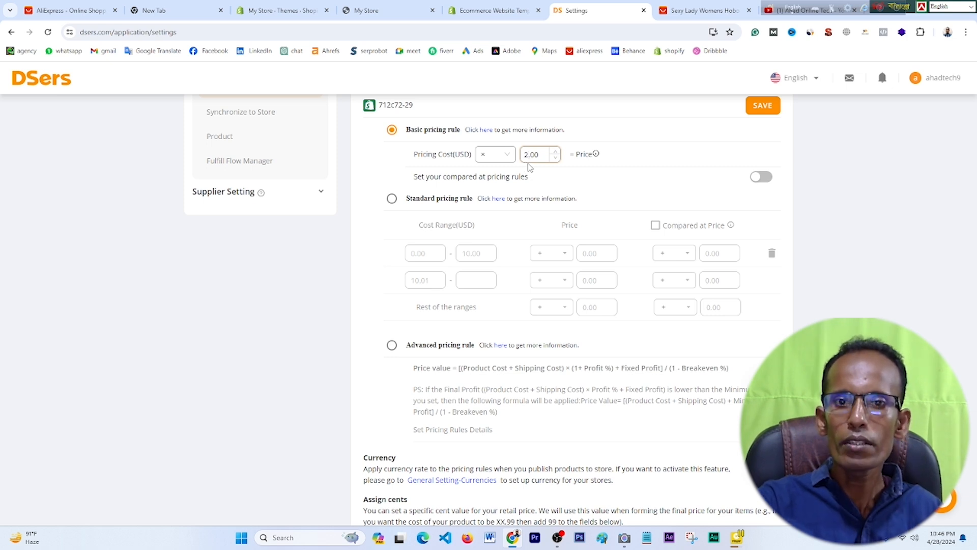
{"action": "scroll", "coordinate": [771, 192], "scroll_direction": "up", "scroll_amount": 2}
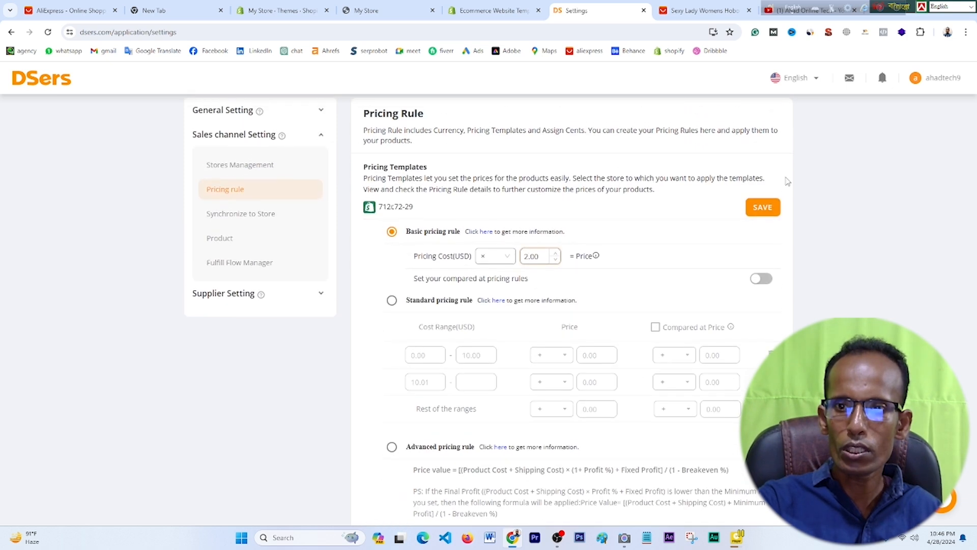
{"action": "left_click", "coordinate": [767, 212]}
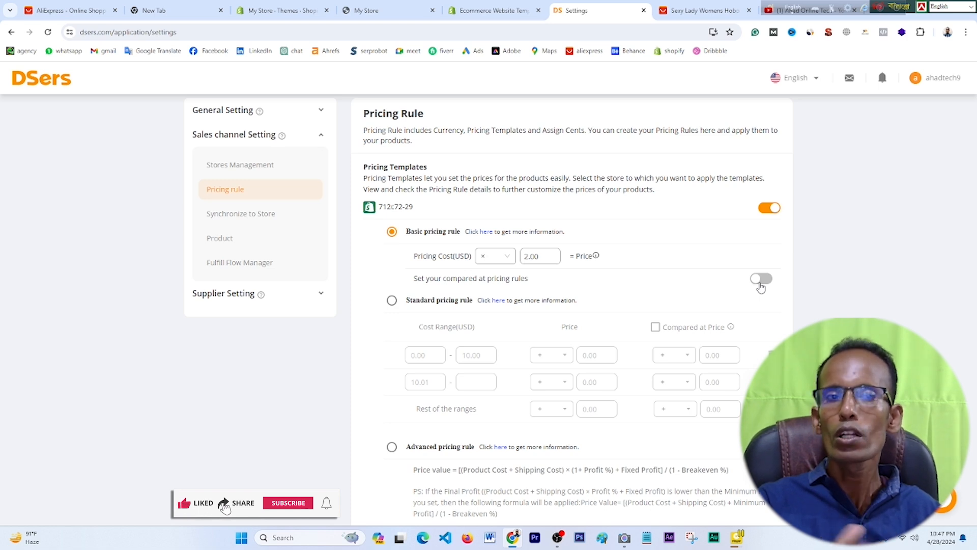
- Open the Tibetan silver stud earrings on AliExpress, compare their sale and original prices, and return to the DSers pricing rule
{"action": "left_click", "coordinate": [701, 8]}
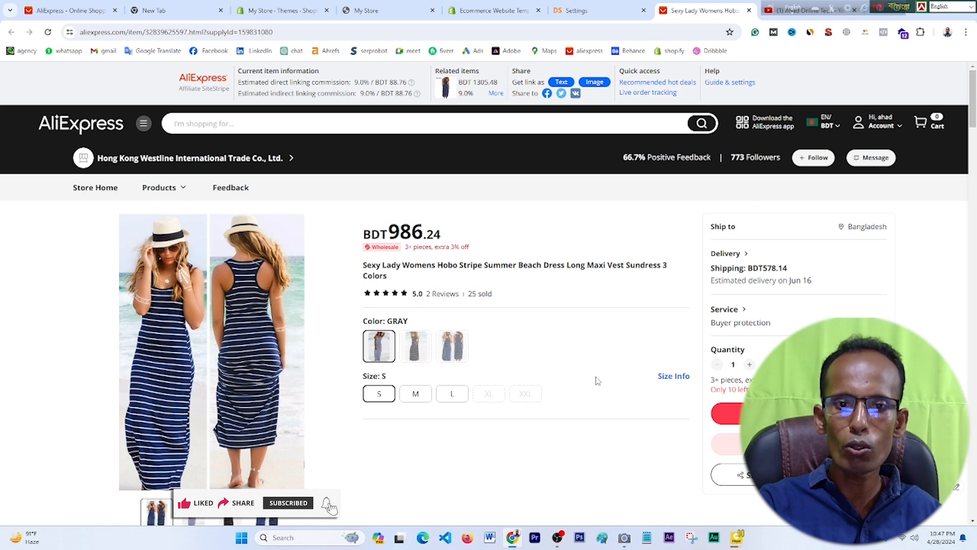
{"action": "left_click", "coordinate": [71, 11]}
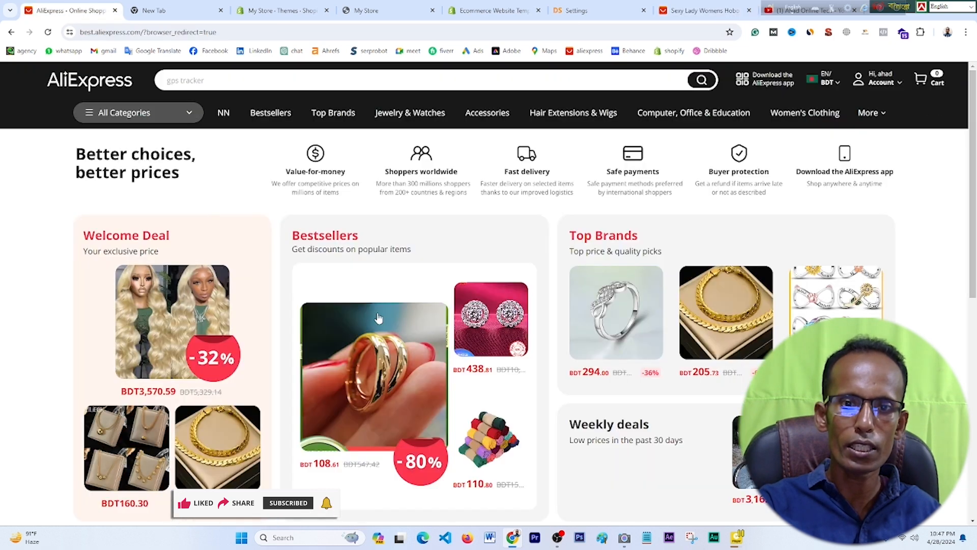
{"action": "scroll", "coordinate": [419, 357], "scroll_direction": "down", "scroll_amount": 4}
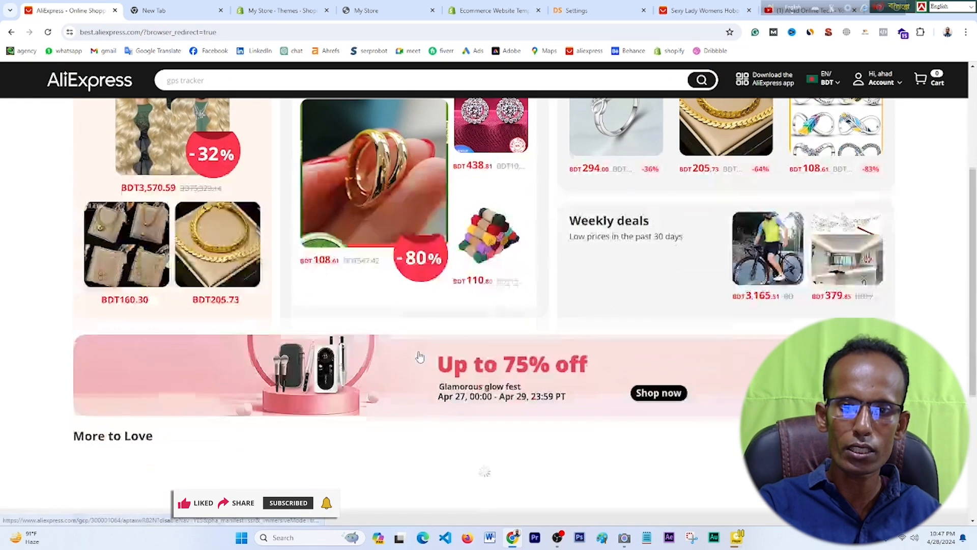
{"action": "left_click", "coordinate": [698, 234]}
{"action": "right_click", "coordinate": [61, 279]}
{"action": "left_click", "coordinate": [82, 287]}
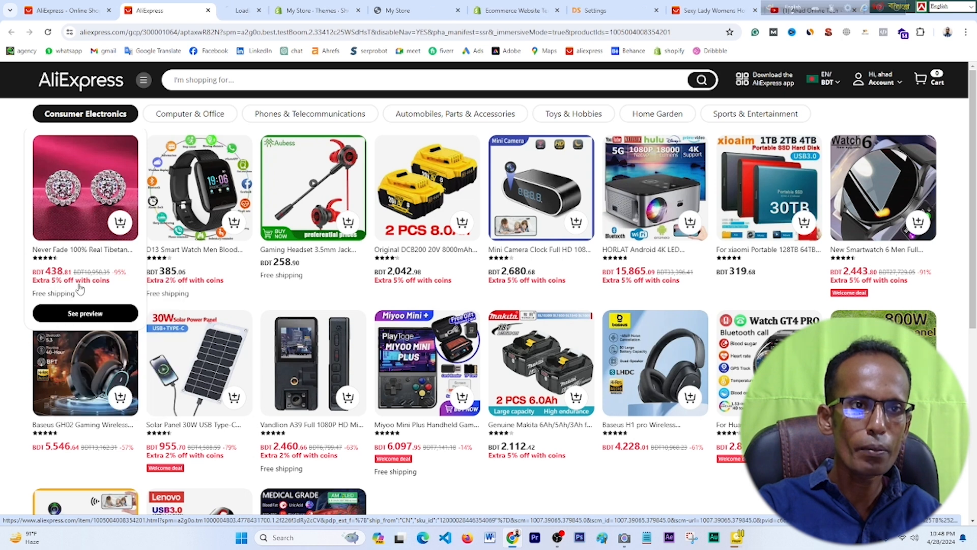
{"action": "left_click", "coordinate": [250, 10]}
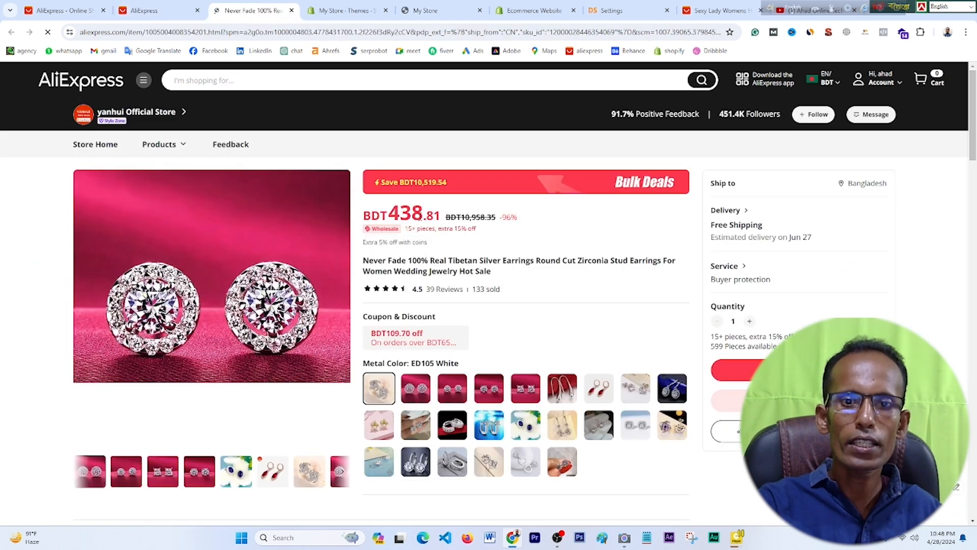
{"action": "left_click_drag", "start_coordinate": [423, 213], "coordinate": [396, 258]}
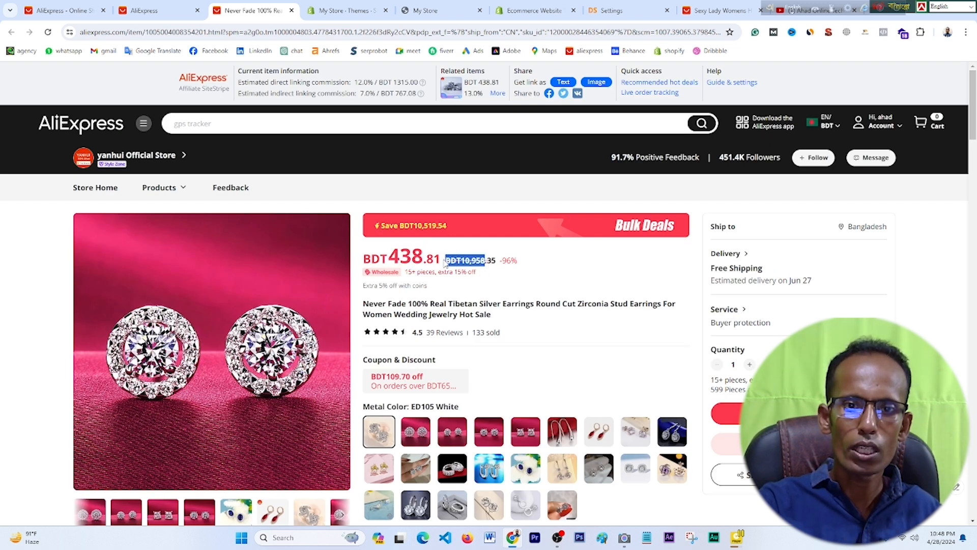
{"action": "left_click", "coordinate": [616, 11]}
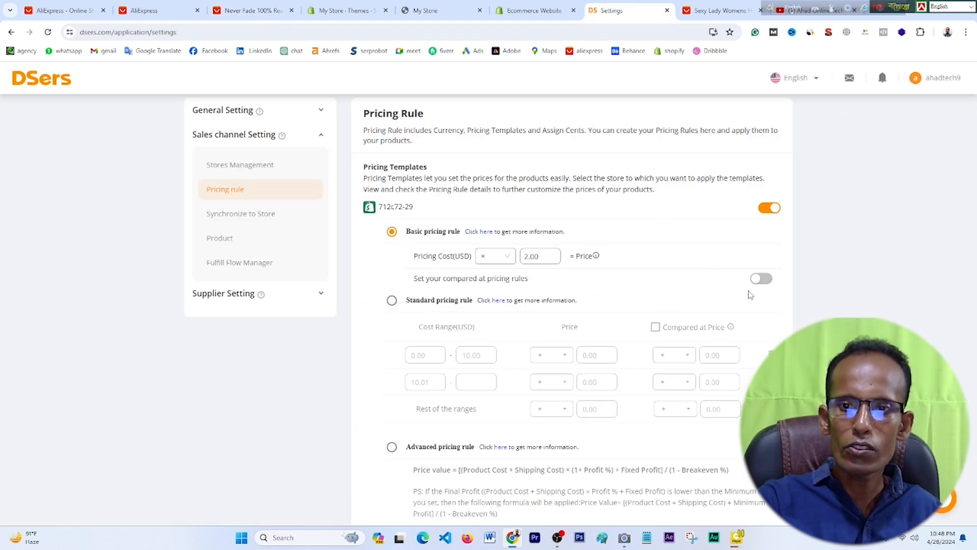
- Enable the compared-at pricing rule under the basic pricing rule, set its value to 2.00 and save the template
{"action": "left_click", "coordinate": [762, 279]}
{"action": "left_click", "coordinate": [764, 281]}
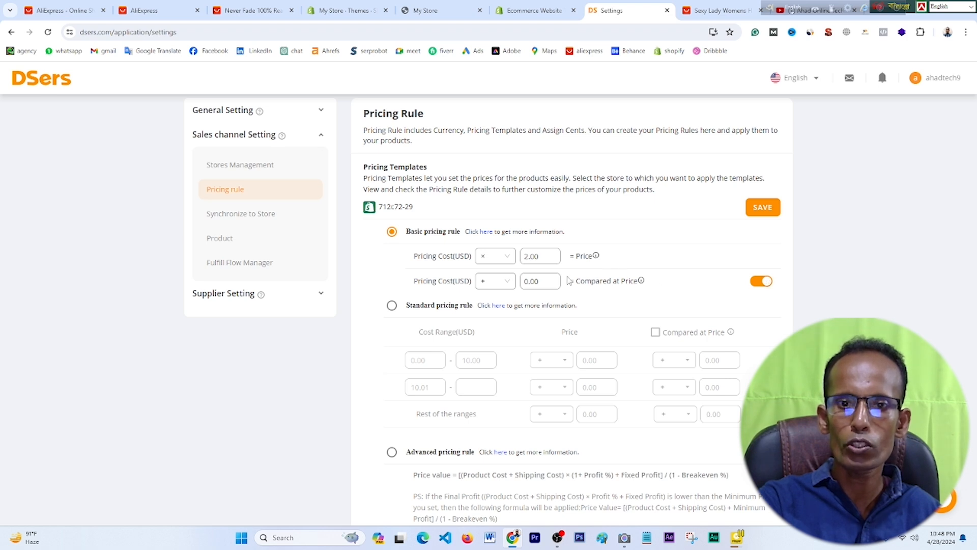
{"action": "double_click", "coordinate": [528, 275]}
{"action": "type", "text": "2"}
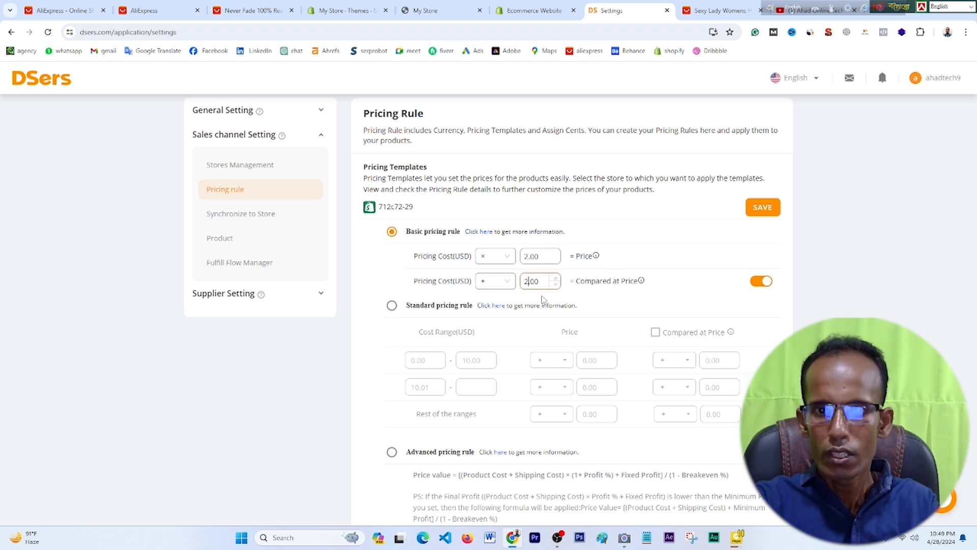
{"action": "left_click", "coordinate": [755, 202]}
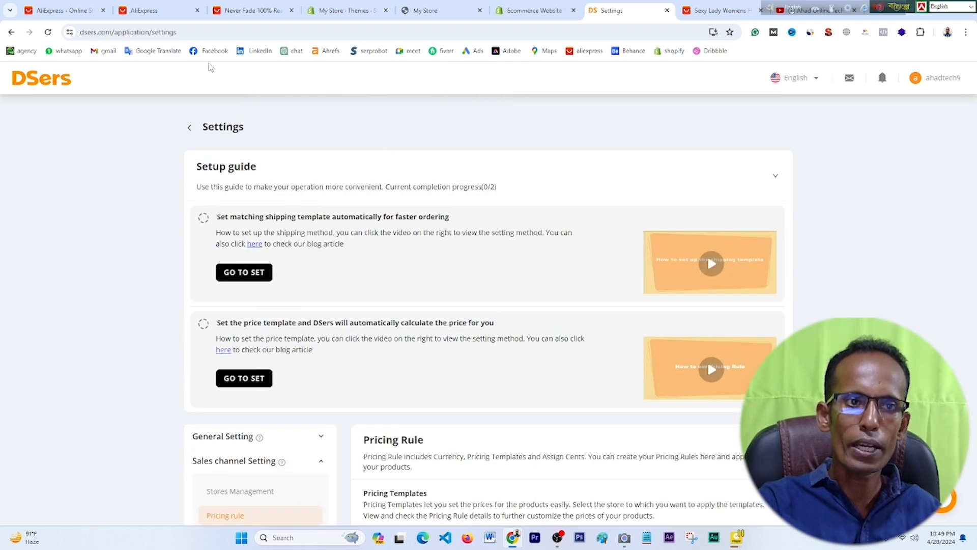
- Leave the settings and open the import list with the products waiting for the store
{"action": "left_click", "coordinate": [12, 32]}
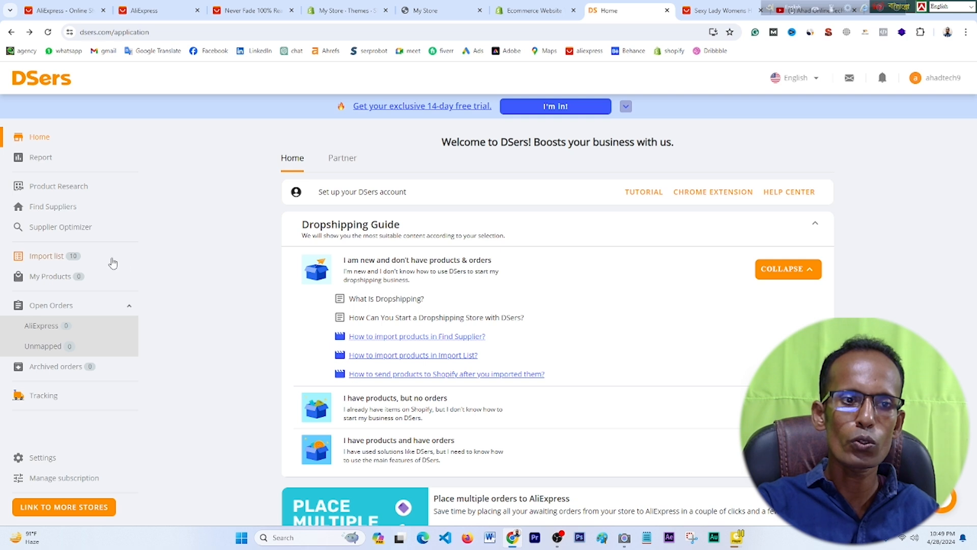
{"action": "left_click", "coordinate": [50, 262]}
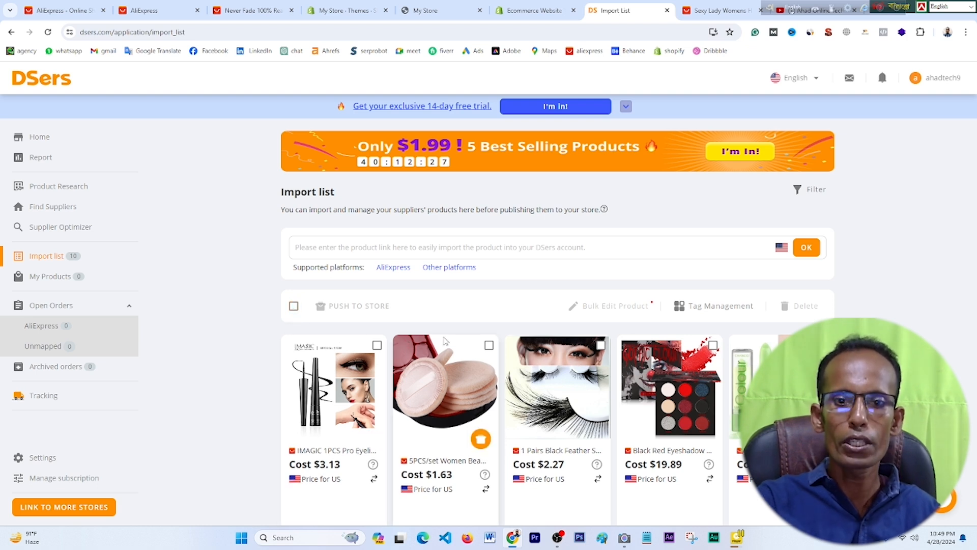
{"action": "scroll", "coordinate": [602, 334], "scroll_direction": "down", "scroll_amount": 2}
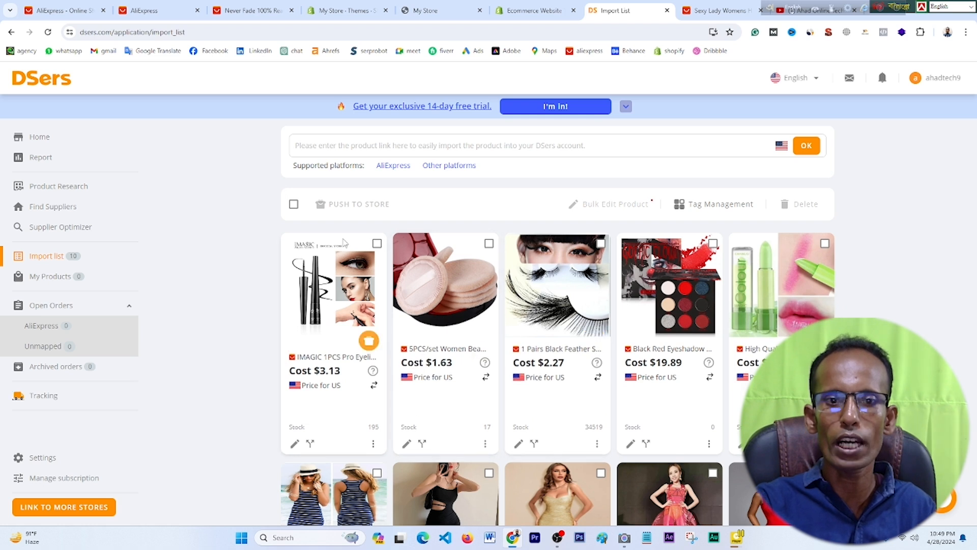
{"action": "left_click", "coordinate": [294, 204]}
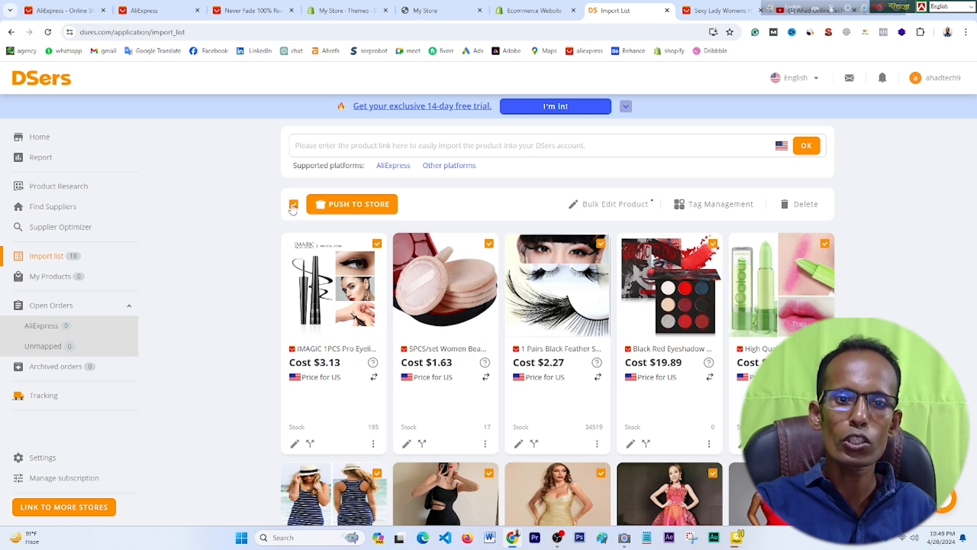
{"action": "left_click", "coordinate": [295, 204]}
{"action": "scroll", "coordinate": [332, 289], "scroll_direction": "down", "scroll_amount": 1}
{"action": "scroll", "coordinate": [332, 289], "scroll_direction": "up", "scroll_amount": 1}
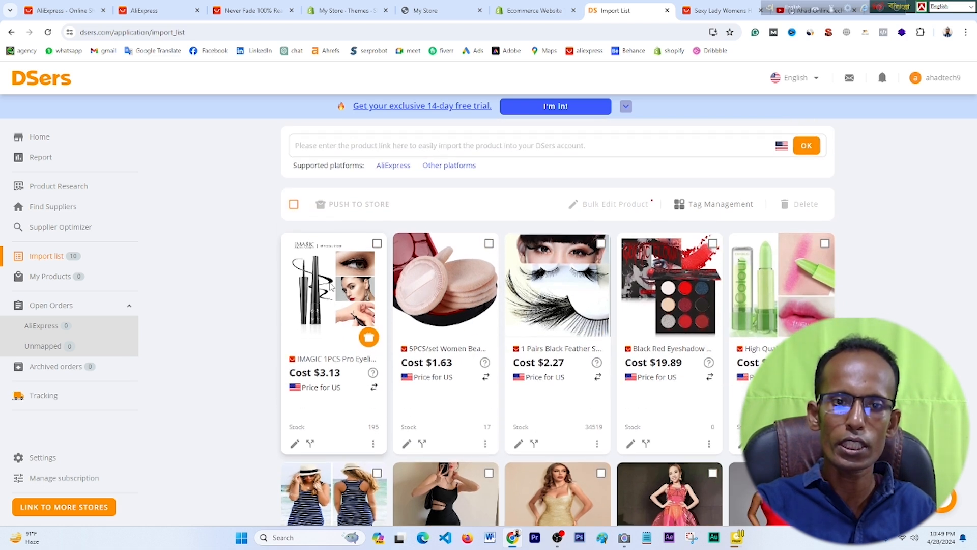
- Push the IMAGIC eyeliner to store 712c72-29 with the pricing rule applied
{"action": "left_click", "coordinate": [369, 339]}
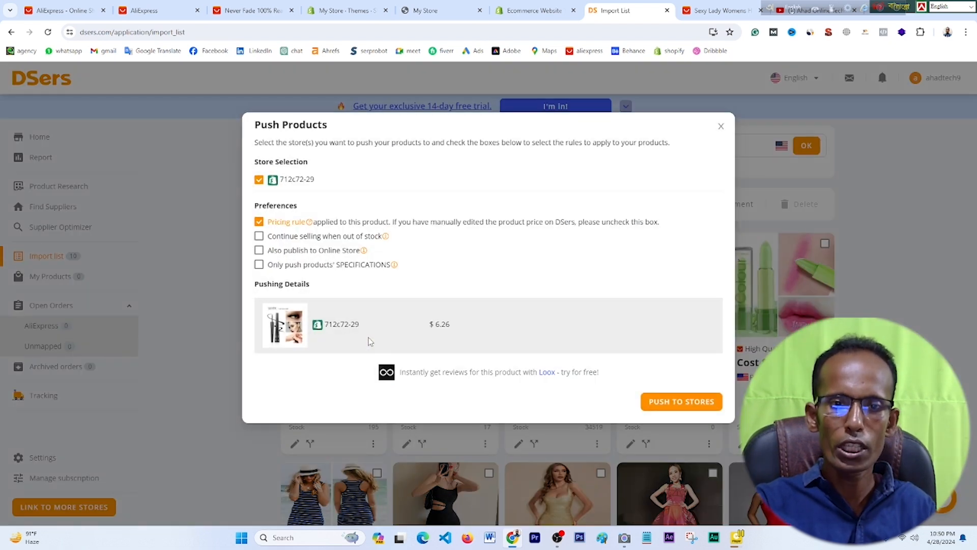
{"action": "left_click", "coordinate": [667, 405]}
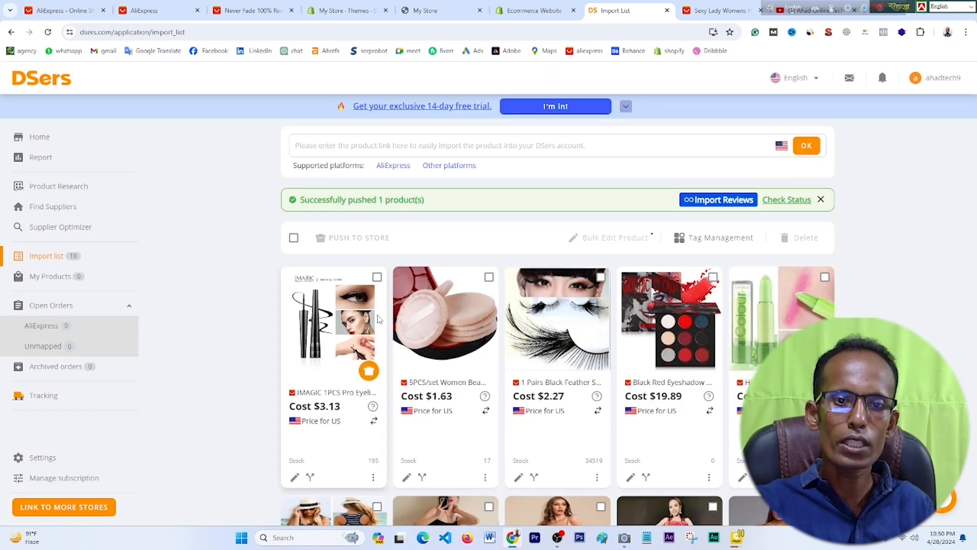
- Select every product in the import list except the IMAGIC eyeliner and push them to store 712c72-29 with the pricing rule applied
{"action": "left_click", "coordinate": [293, 238]}
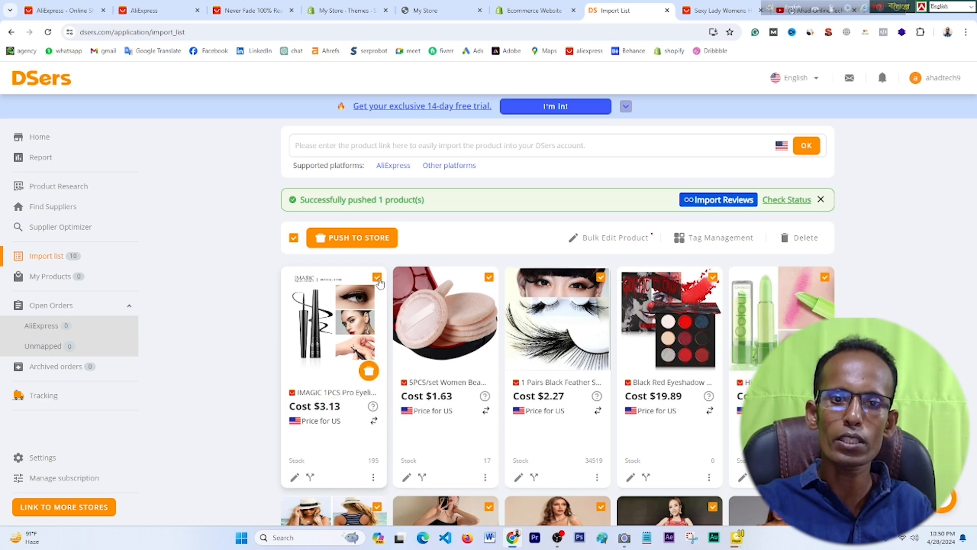
{"action": "scroll", "coordinate": [548, 325], "scroll_direction": "down", "scroll_amount": 6}
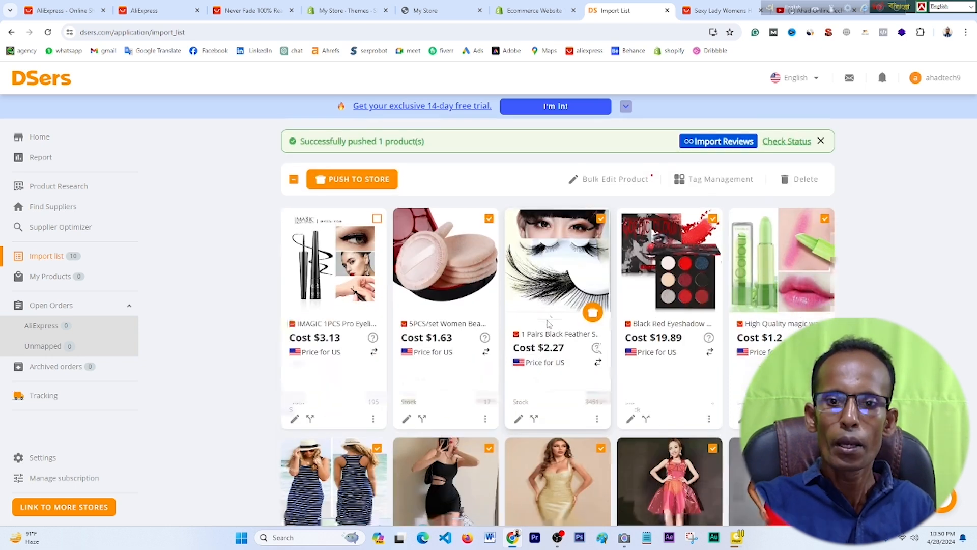
{"action": "scroll", "coordinate": [549, 325], "scroll_direction": "up", "scroll_amount": 6}
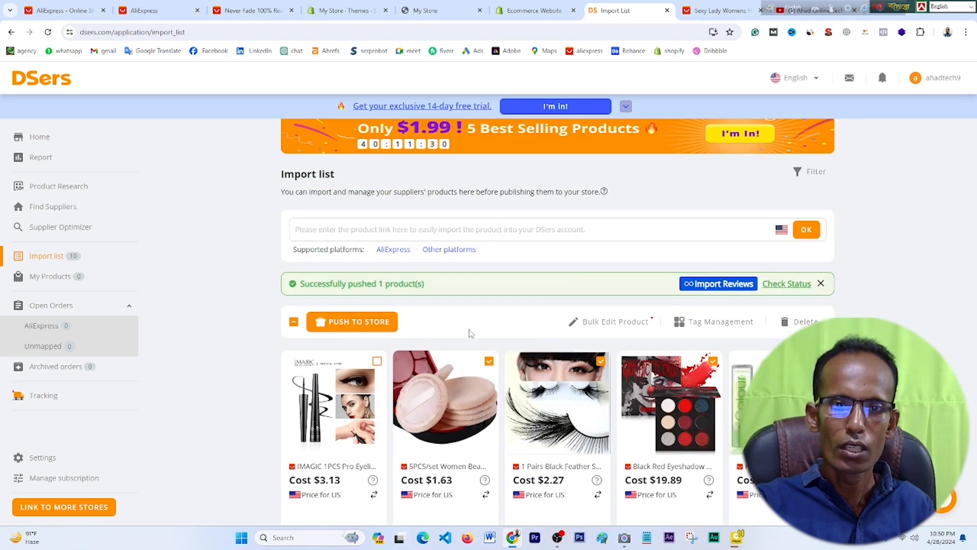
{"action": "left_click", "coordinate": [363, 326]}
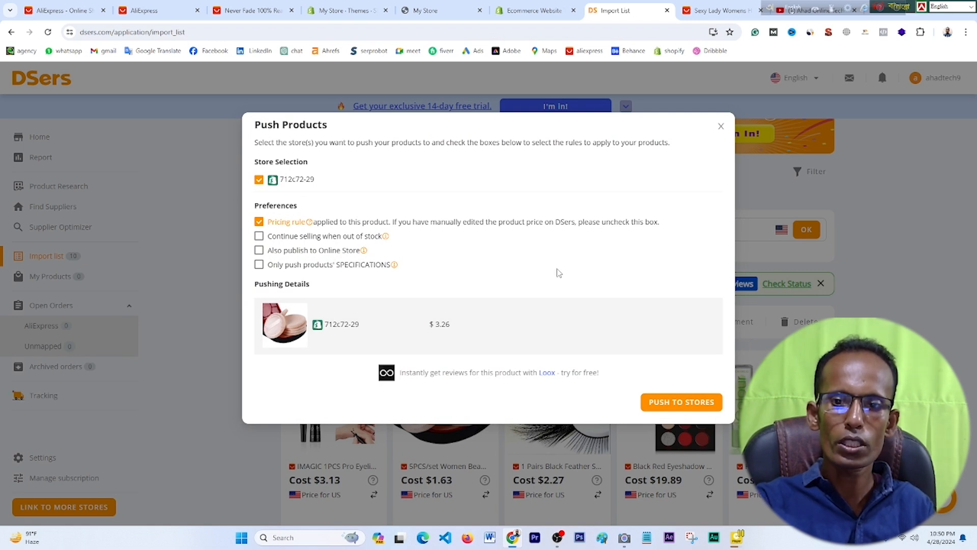
{"action": "left_click", "coordinate": [681, 402]}
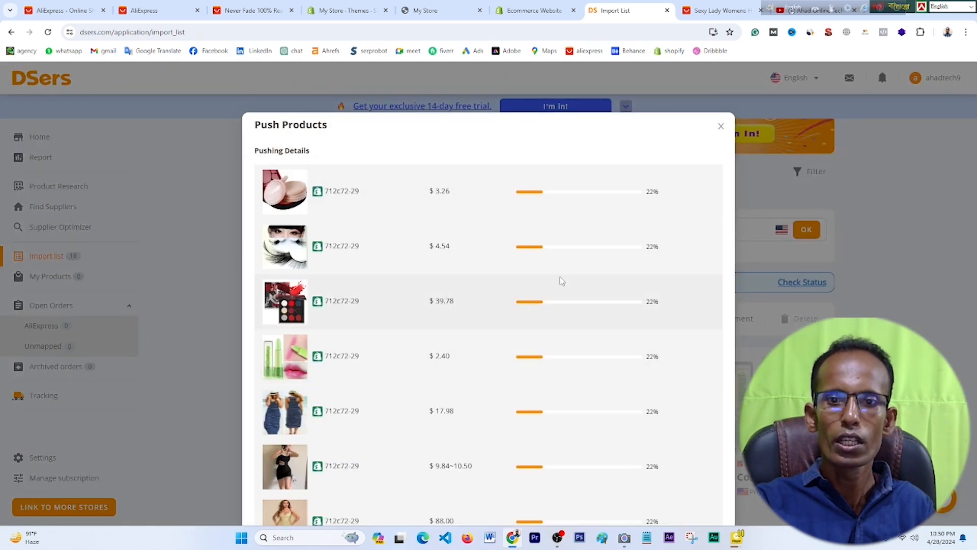
{"action": "scroll", "coordinate": [562, 281], "scroll_direction": "down", "scroll_amount": 5}
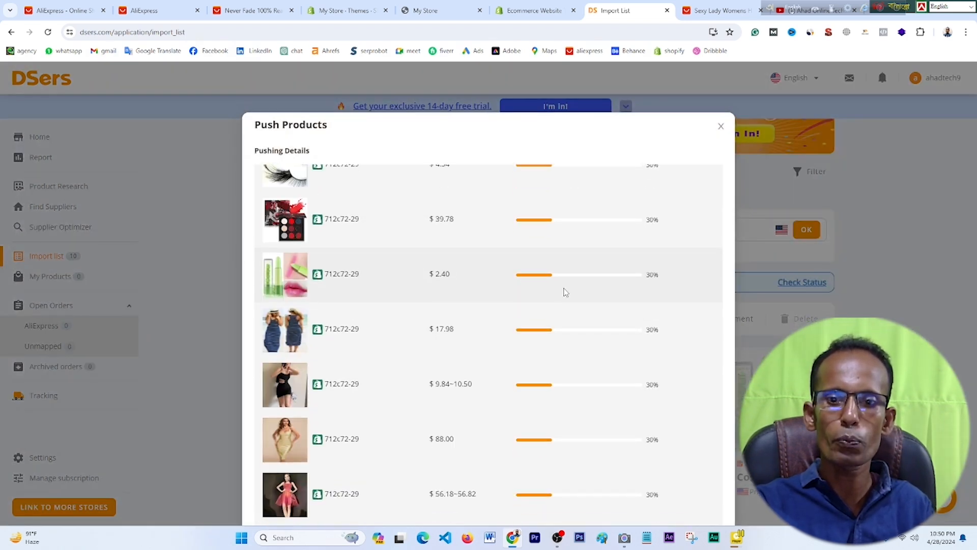
{"action": "scroll", "coordinate": [565, 292], "scroll_direction": "up", "scroll_amount": 2}
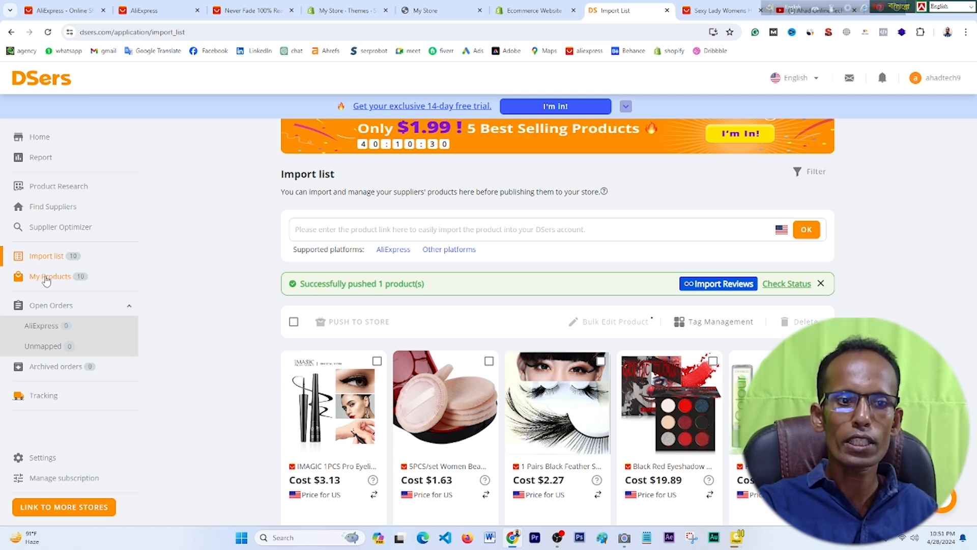
- Check the Shopify storefront's home page, then return to DSers and open the My Products list
{"action": "left_click", "coordinate": [449, 6]}
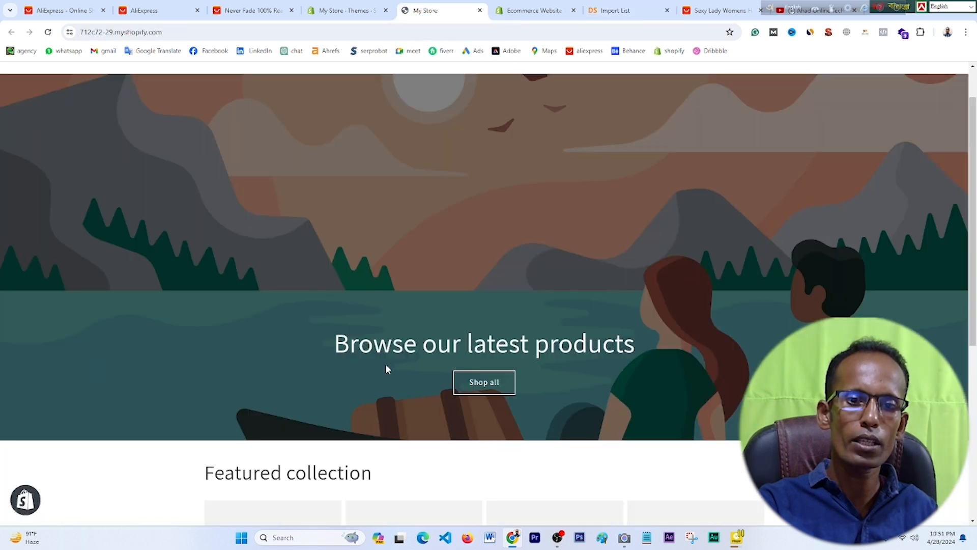
{"action": "left_click", "coordinate": [616, 10]}
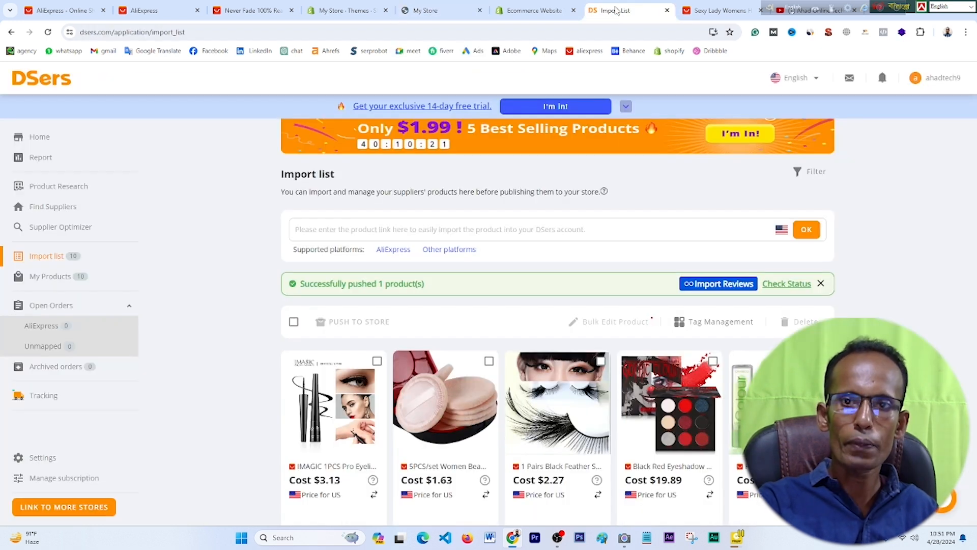
{"action": "left_click", "coordinate": [50, 283]}
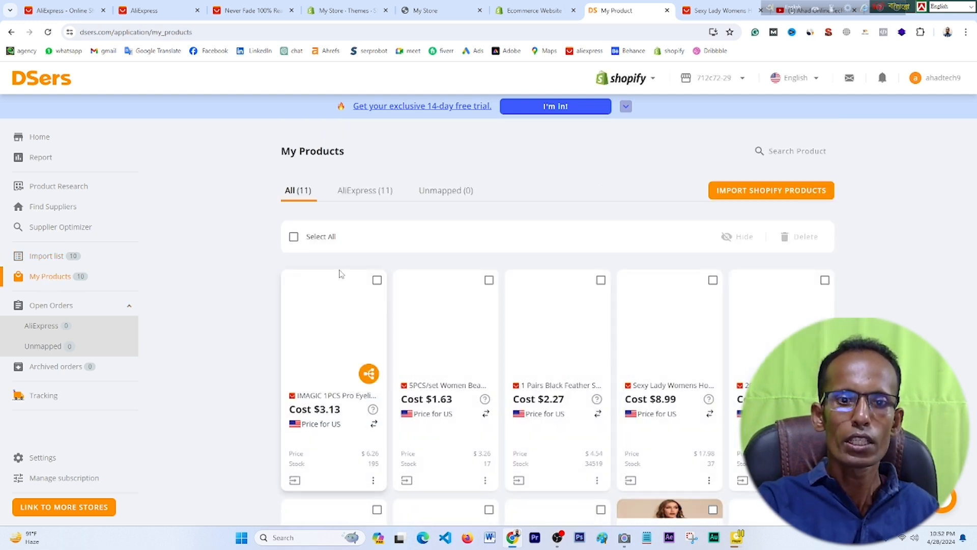
- Select all listed products, review the products offered for import from Shopify, and close the import dialog
{"action": "left_click", "coordinate": [294, 237]}
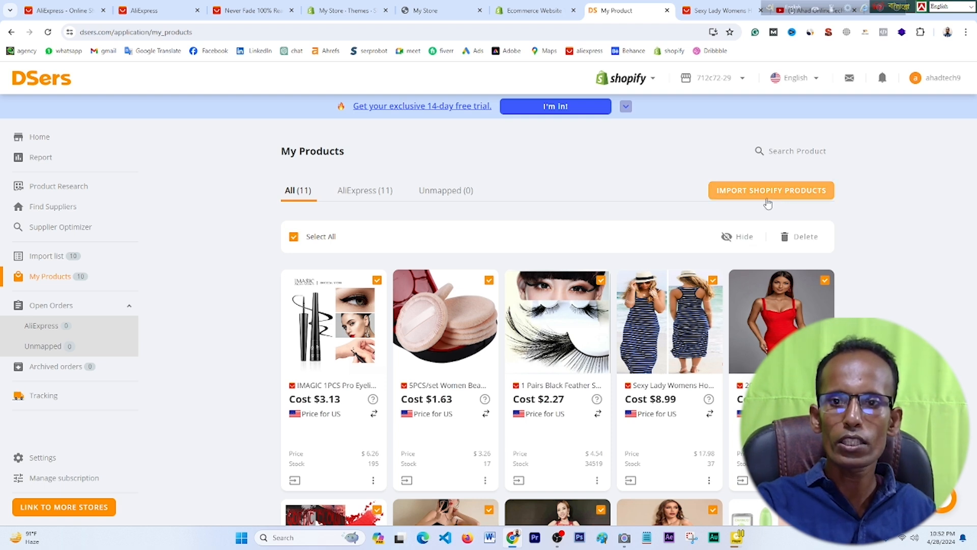
{"action": "left_click", "coordinate": [782, 192]}
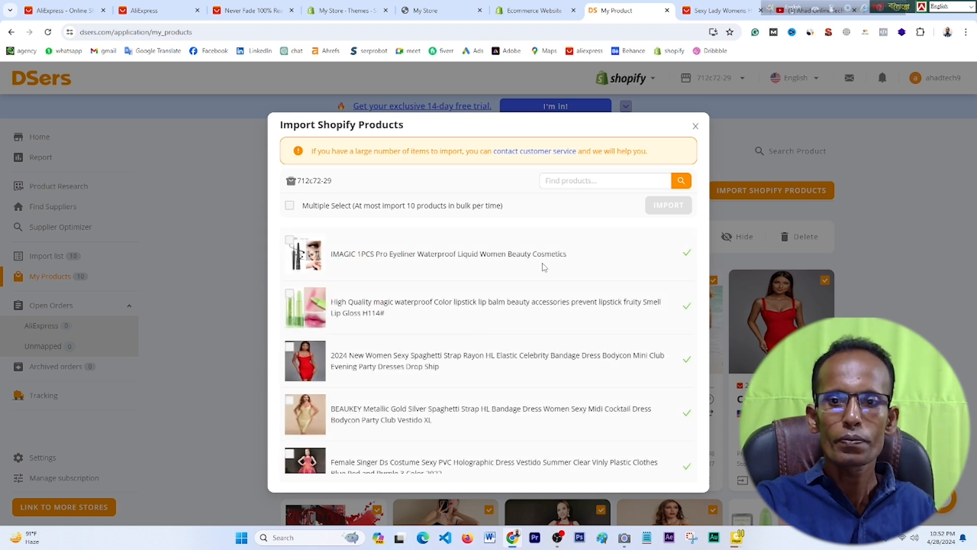
{"action": "scroll", "coordinate": [487, 336], "scroll_direction": "down", "scroll_amount": 2}
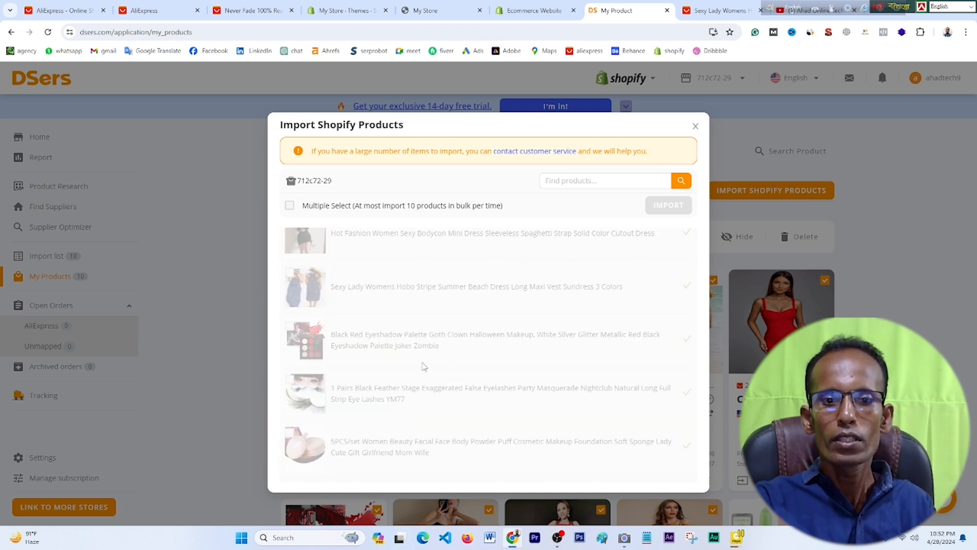
{"action": "scroll", "coordinate": [450, 413], "scroll_direction": "up", "scroll_amount": 2}
{"action": "scroll", "coordinate": [450, 410], "scroll_direction": "up", "scroll_amount": 1}
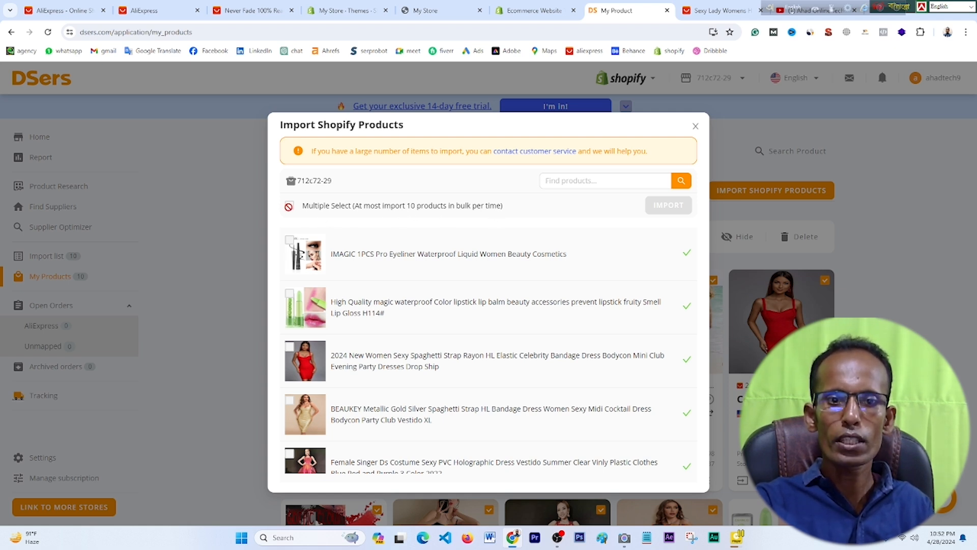
{"action": "left_click", "coordinate": [695, 126]}
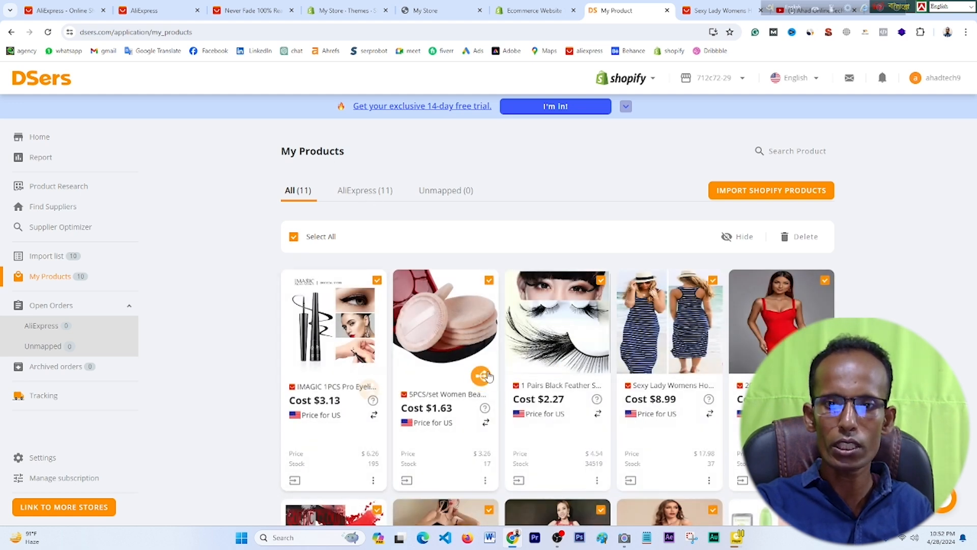
- Delete the duplicate IMAGIC eyeliner at the end of My Products from DSers only, entering CONFIRM as the confirmation text
{"action": "scroll", "coordinate": [488, 377], "scroll_direction": "down", "scroll_amount": 9}
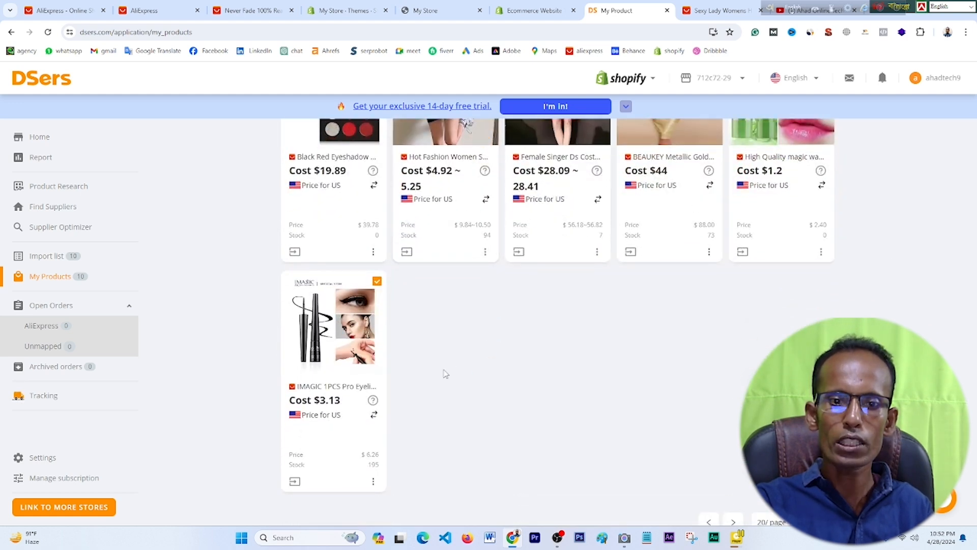
{"action": "left_click", "coordinate": [373, 482]}
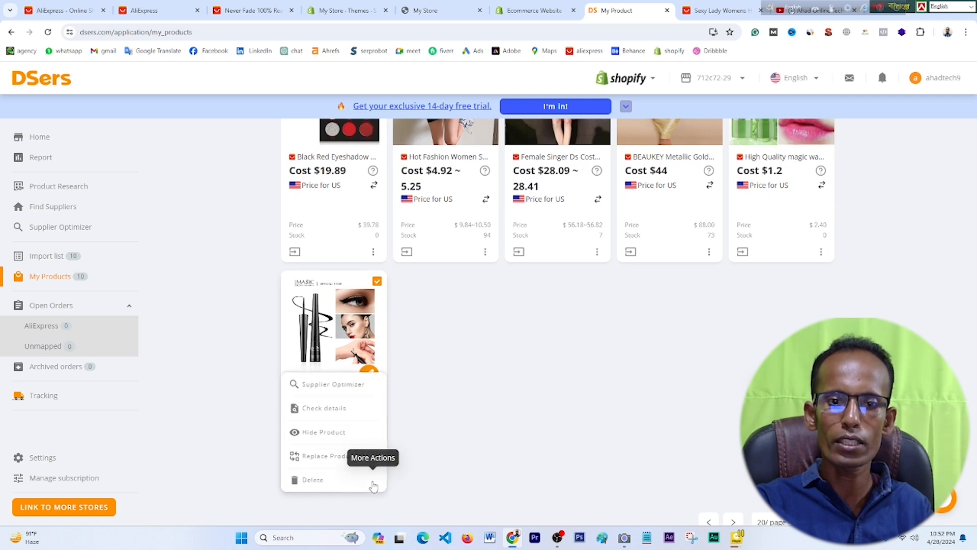
{"action": "left_click", "coordinate": [316, 482]}
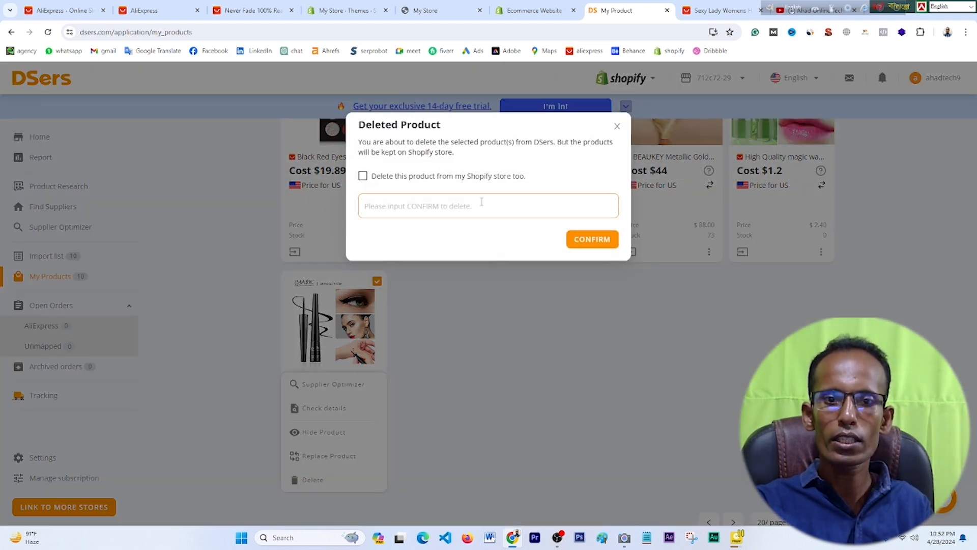
{"action": "left_click", "coordinate": [422, 206]}
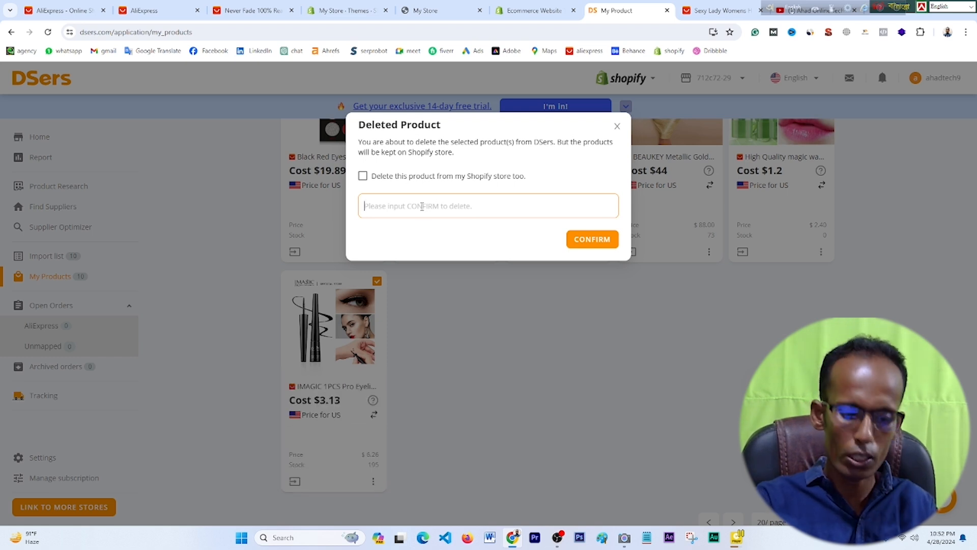
{"action": "type", "text": "co"}
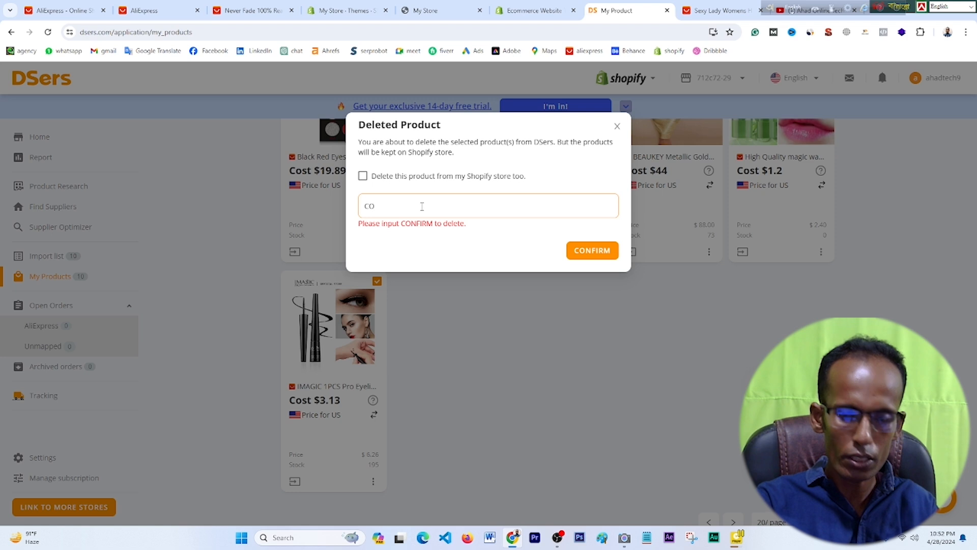
{"action": "type", "text": "NFIRM"}
{"action": "left_click", "coordinate": [590, 234]}
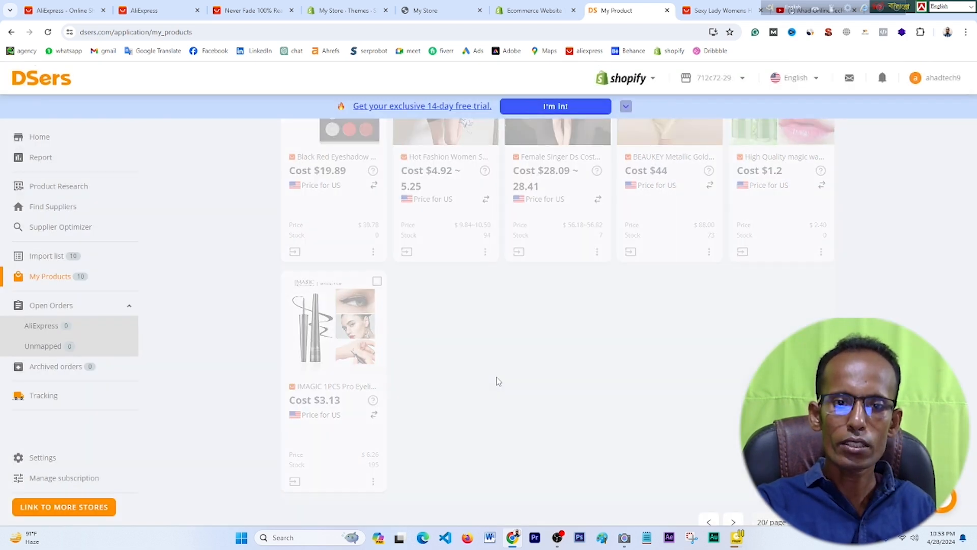
- Select all listed products, import the unlinked IMAGIC eyeliner from Shopify store 712c72-29 into DSers, and review the product list in the import dialog
{"action": "scroll", "coordinate": [499, 382], "scroll_direction": "up", "scroll_amount": 5}
{"action": "scroll", "coordinate": [498, 380], "scroll_direction": "up", "scroll_amount": 1}
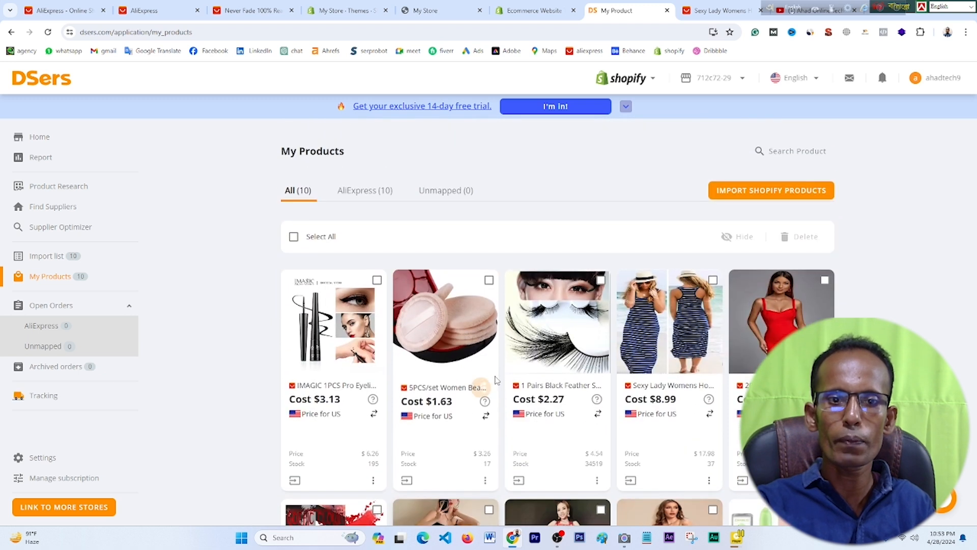
{"action": "left_click", "coordinate": [294, 237]}
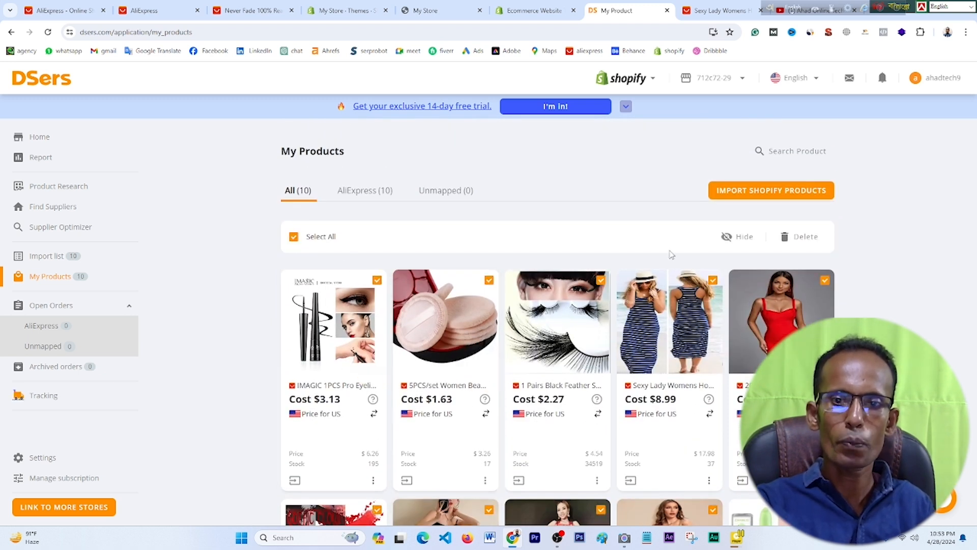
{"action": "left_click", "coordinate": [771, 196]}
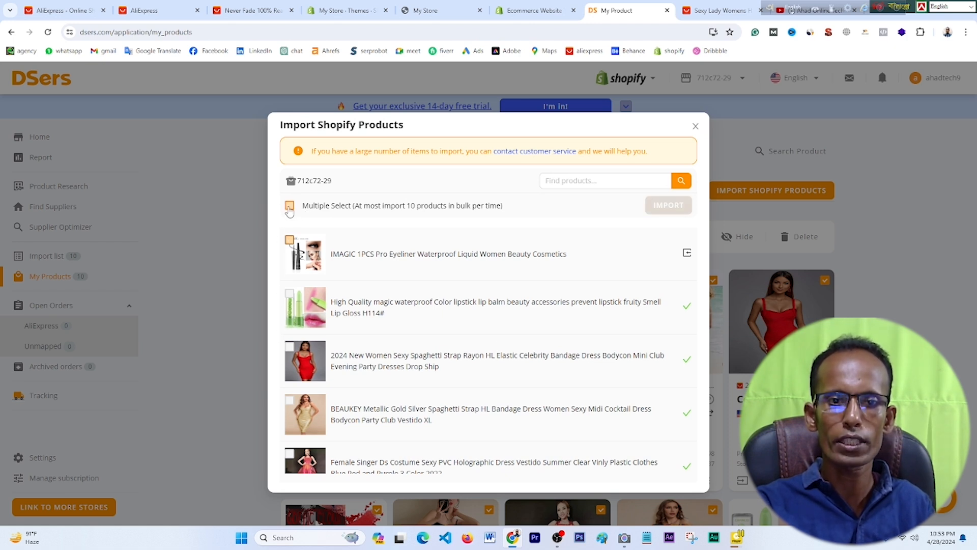
{"action": "left_click", "coordinate": [289, 206]}
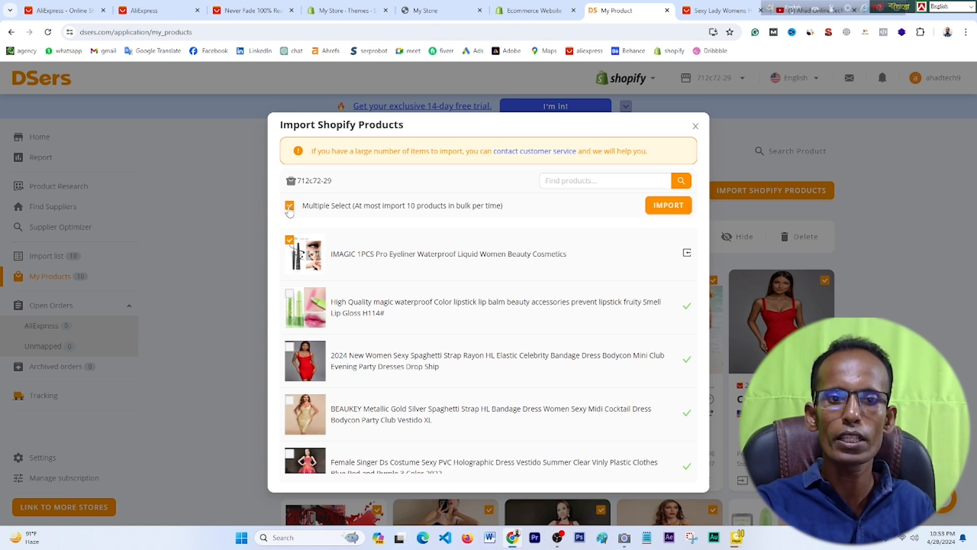
{"action": "left_click", "coordinate": [669, 206]}
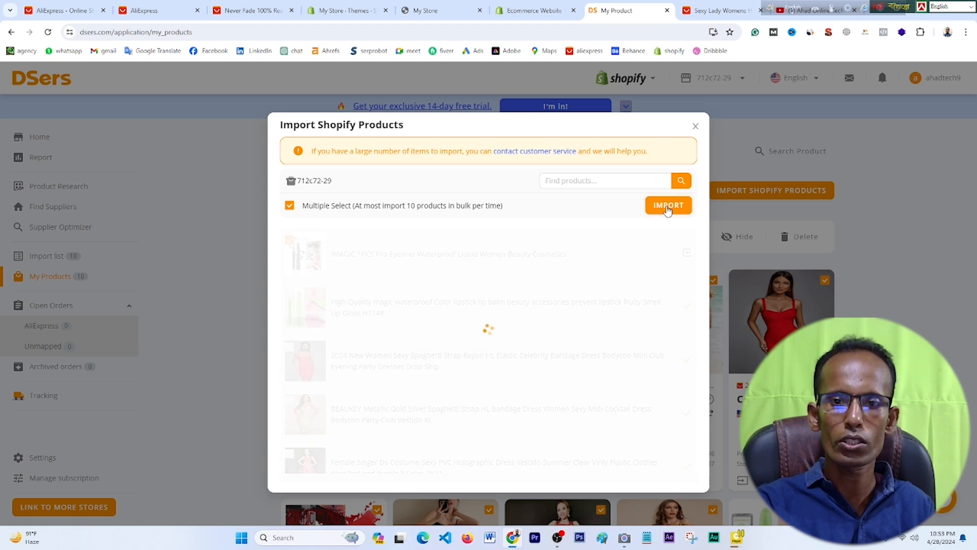
{"action": "scroll", "coordinate": [528, 323], "scroll_direction": "down", "scroll_amount": 5}
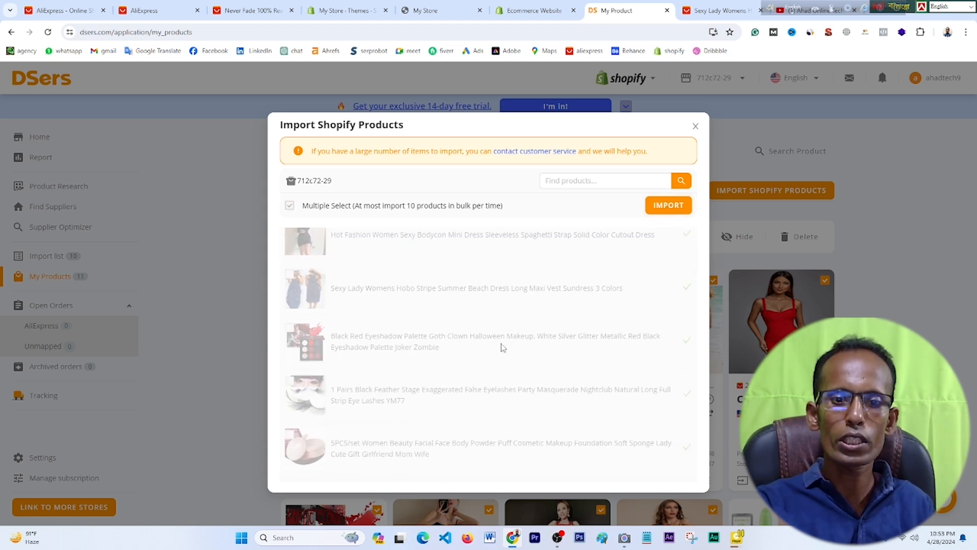
{"action": "scroll", "coordinate": [502, 348], "scroll_direction": "down", "scroll_amount": 1}
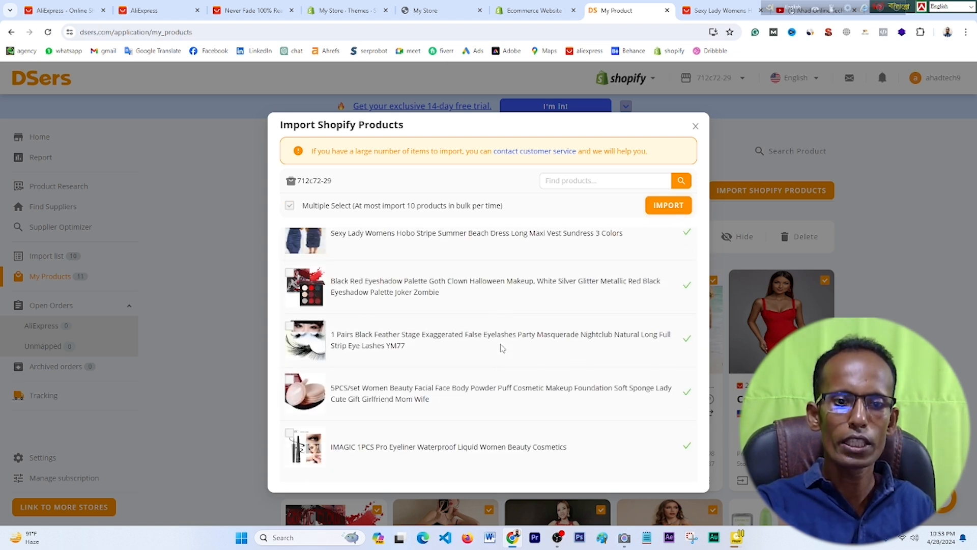
{"action": "scroll", "coordinate": [502, 348], "scroll_direction": "up", "scroll_amount": 4}
{"action": "scroll", "coordinate": [502, 348], "scroll_direction": "down", "scroll_amount": 3}
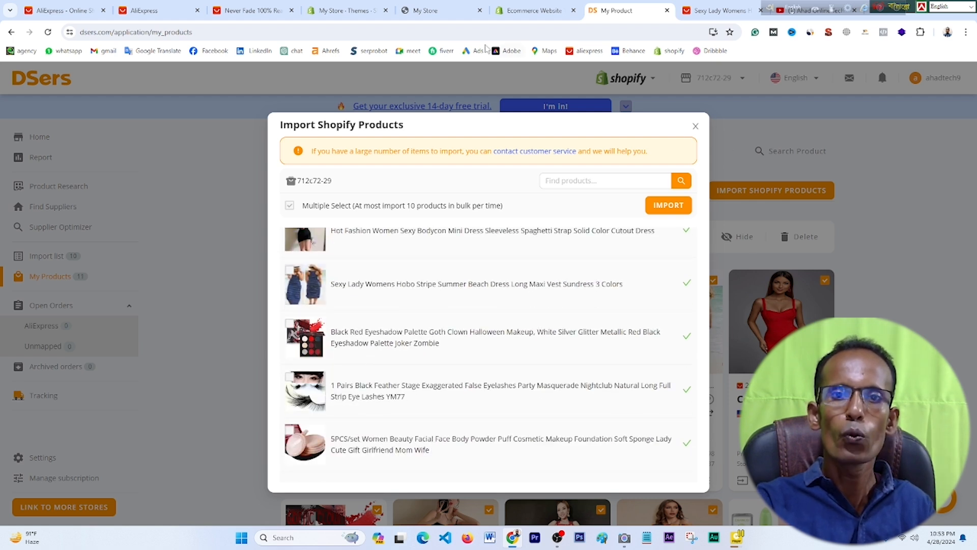
- Check the Shopify storefront's home page, then open the Products list in the Shopify admin and review the imported products
{"action": "left_click", "coordinate": [425, 10]}
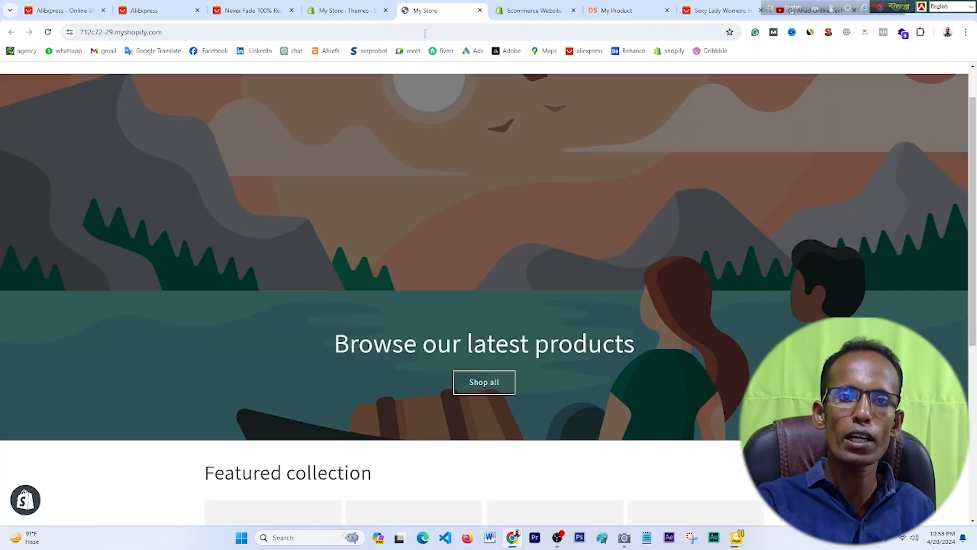
{"action": "scroll", "coordinate": [368, 328], "scroll_direction": "up", "scroll_amount": 2}
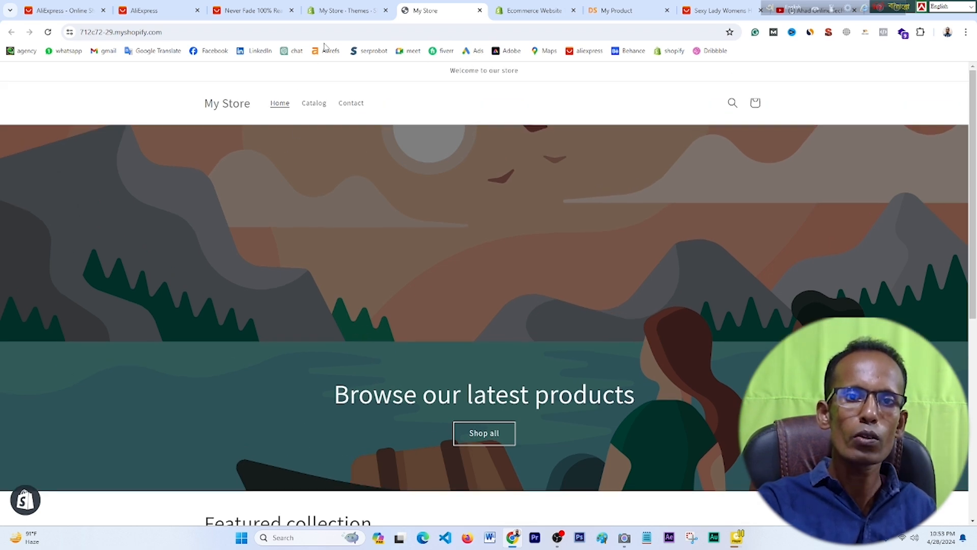
{"action": "left_click", "coordinate": [348, 10]}
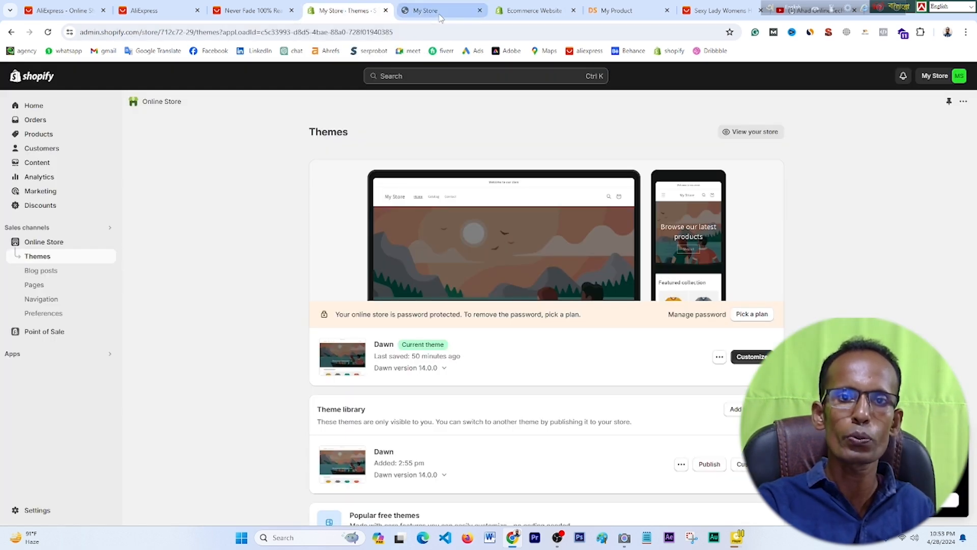
{"action": "left_click", "coordinate": [39, 134]}
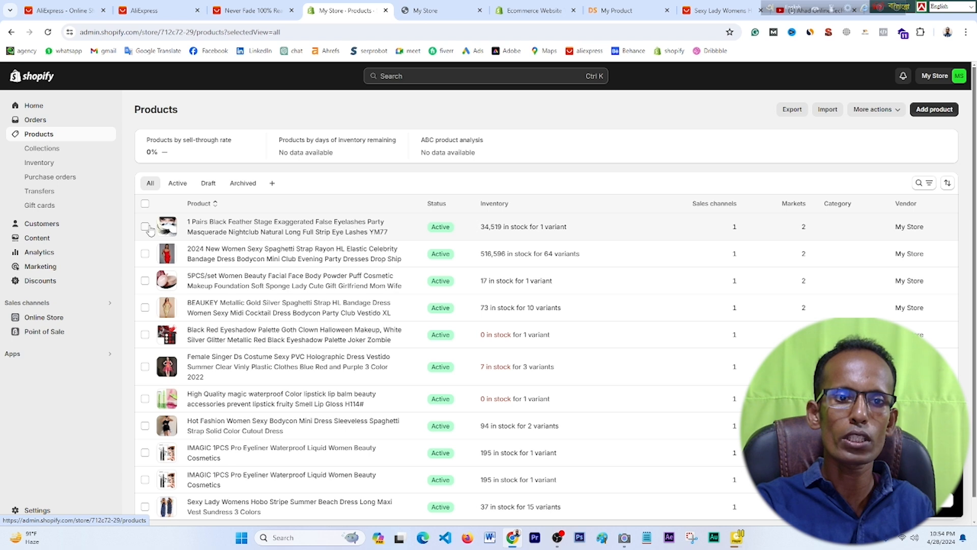
{"action": "scroll", "coordinate": [173, 331], "scroll_direction": "down", "scroll_amount": 1}
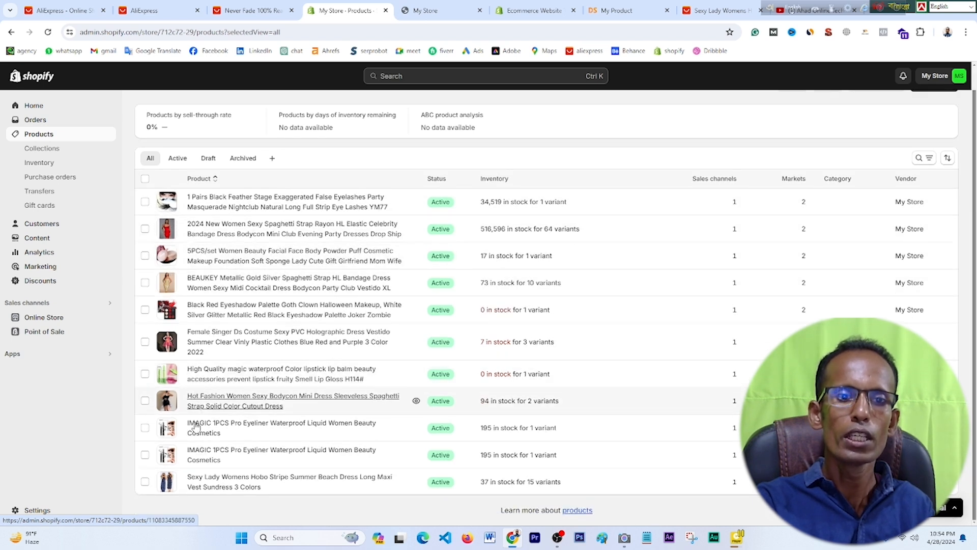
{"action": "scroll", "coordinate": [195, 427], "scroll_direction": "up", "scroll_amount": 1}
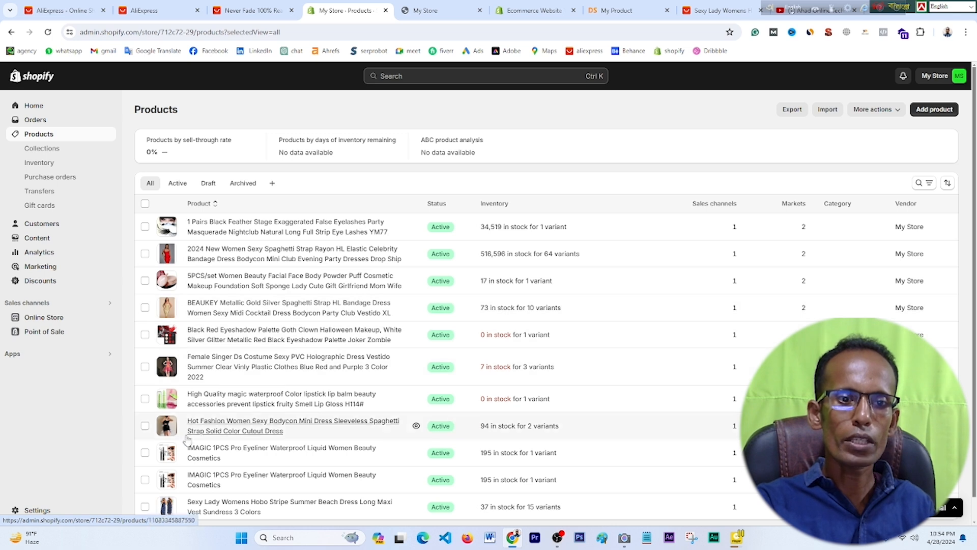
{"action": "scroll", "coordinate": [185, 443], "scroll_direction": "down", "scroll_amount": 1}
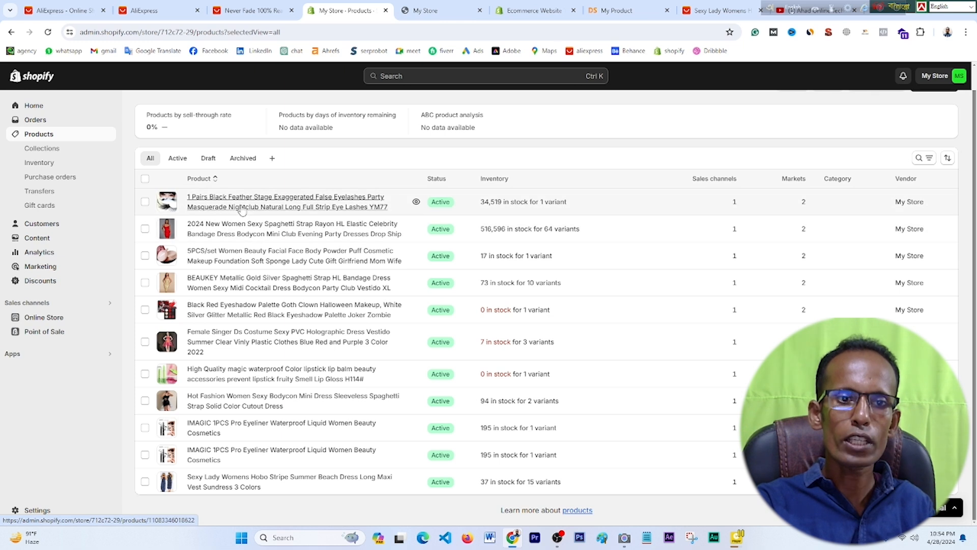
- Select and open the black feather false eyelashes product YM77 and look over its description
{"action": "left_click", "coordinate": [145, 203]}
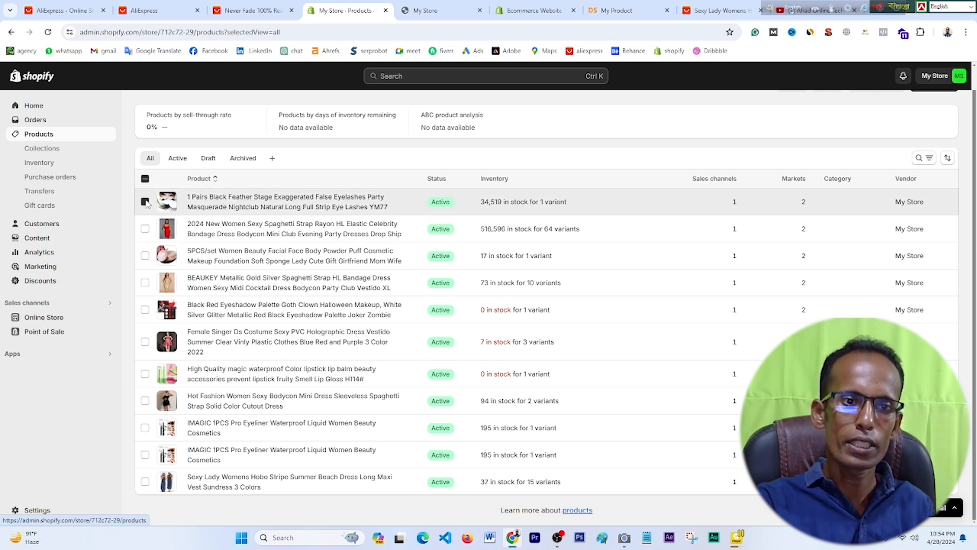
{"action": "left_click", "coordinate": [226, 202]}
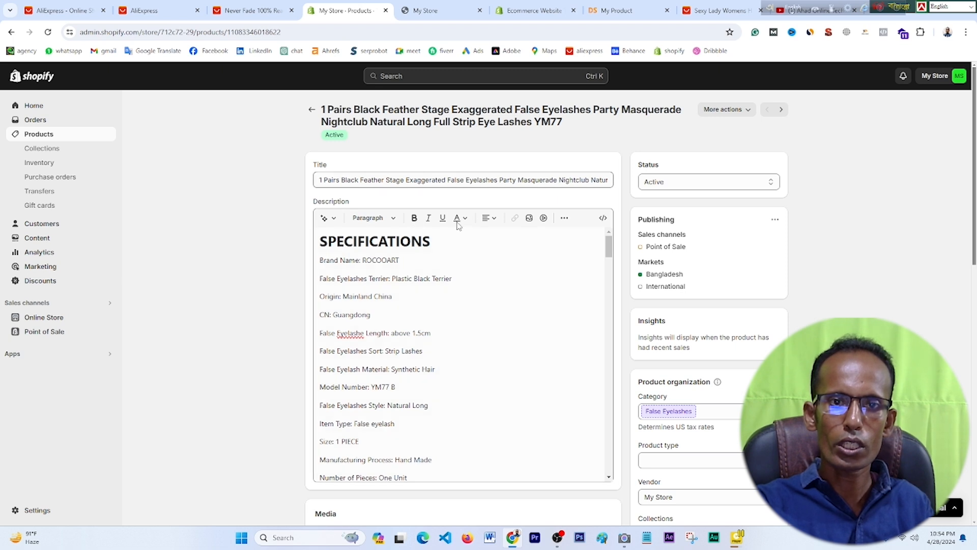
{"action": "scroll", "coordinate": [468, 338], "scroll_direction": "down", "scroll_amount": 4}
{"action": "scroll", "coordinate": [468, 339], "scroll_direction": "up", "scroll_amount": 5}
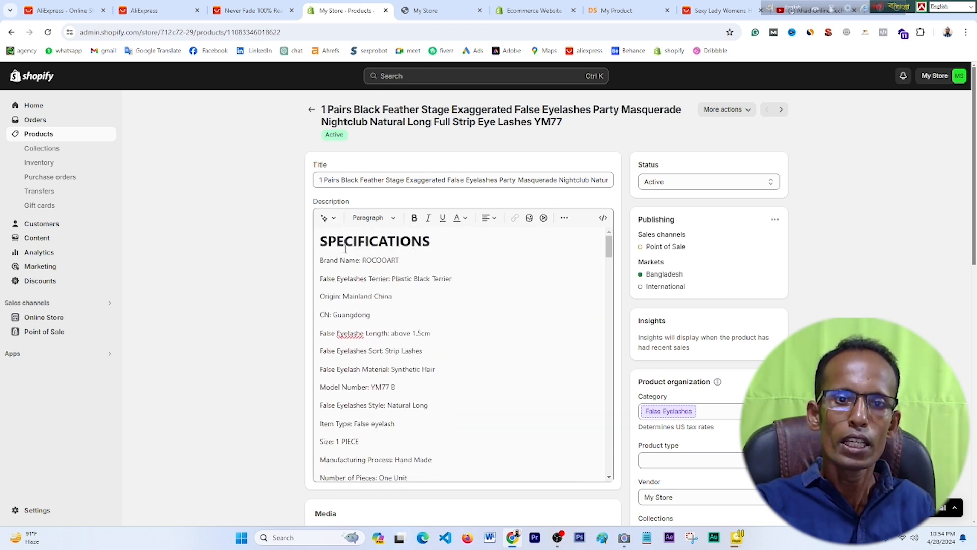
{"action": "scroll", "coordinate": [415, 288], "scroll_direction": "down", "scroll_amount": 4}
{"action": "scroll", "coordinate": [400, 286], "scroll_direction": "up", "scroll_amount": 4}
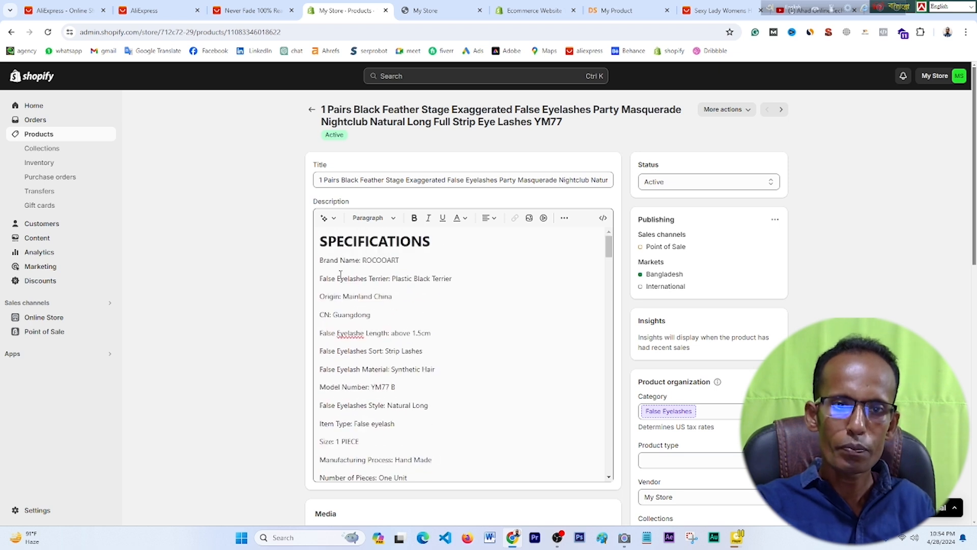
- Delete the "Brand Name: ROCOOART" text from the product description, undoing the first attempt and removing it again
{"action": "left_click_drag", "start_coordinate": [405, 260], "coordinate": [319, 260]}
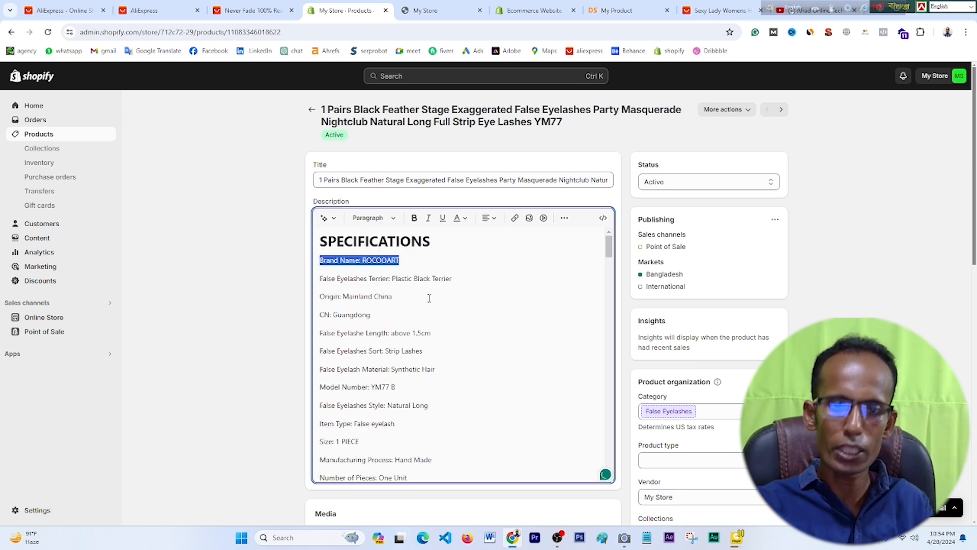
{"action": "key", "text": "ctrl+z"}
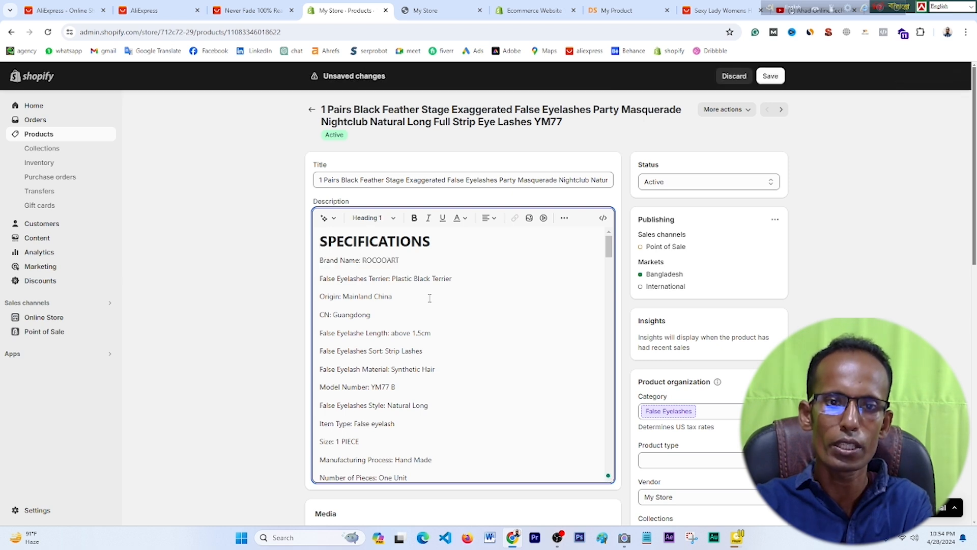
{"action": "left_click_drag", "start_coordinate": [398, 259], "coordinate": [319, 261]}
{"action": "key", "text": "BackSpace"}
{"action": "key", "text": "BackSpace"}
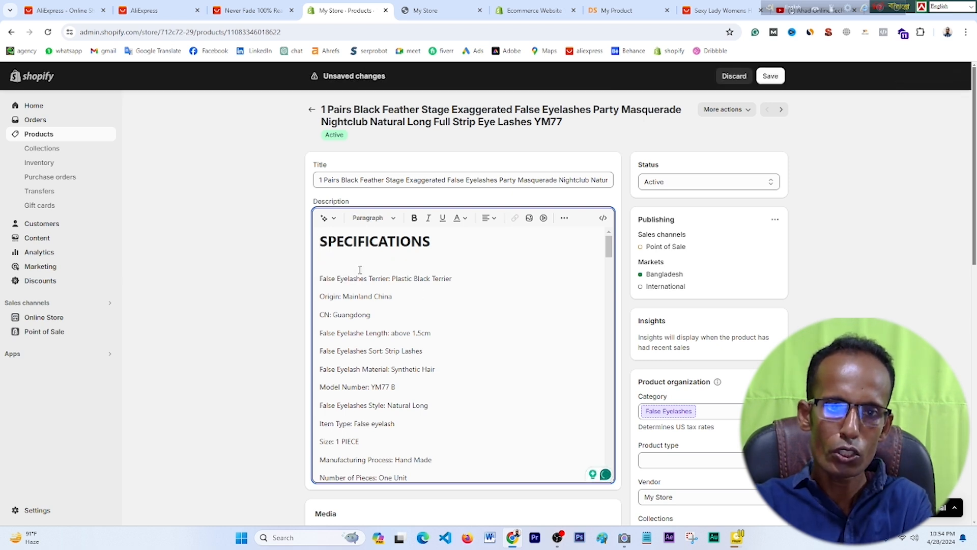
- Delete the "semi_Choice: yes" text at the end of the description's specifications
{"action": "scroll", "coordinate": [431, 284], "scroll_direction": "down", "scroll_amount": 3}
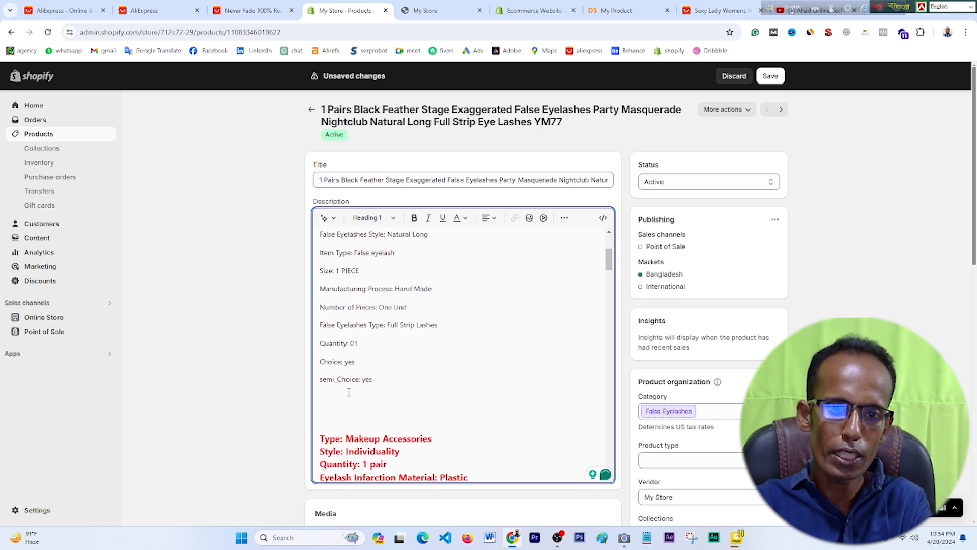
{"action": "scroll", "coordinate": [349, 392], "scroll_direction": "down", "scroll_amount": 2}
{"action": "scroll", "coordinate": [345, 348], "scroll_direction": "up", "scroll_amount": 1}
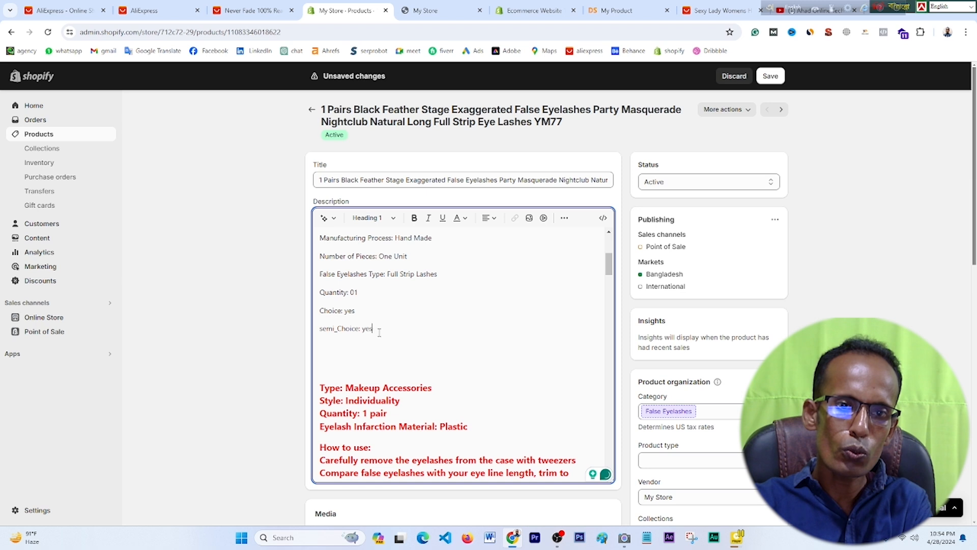
{"action": "left_click_drag", "start_coordinate": [380, 333], "coordinate": [339, 331]}
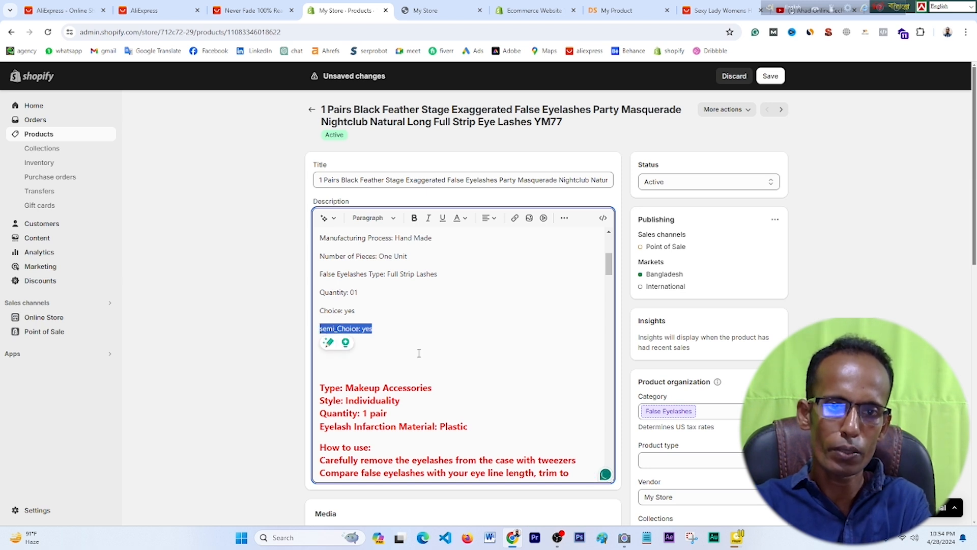
{"action": "key", "text": "BackSpace"}
- Examine the rest of the product description, including the eyelash images and the feedback and shipment notes
{"action": "scroll", "coordinate": [320, 315], "scroll_direction": "down", "scroll_amount": 4}
{"action": "scroll", "coordinate": [434, 360], "scroll_direction": "down", "scroll_amount": 5}
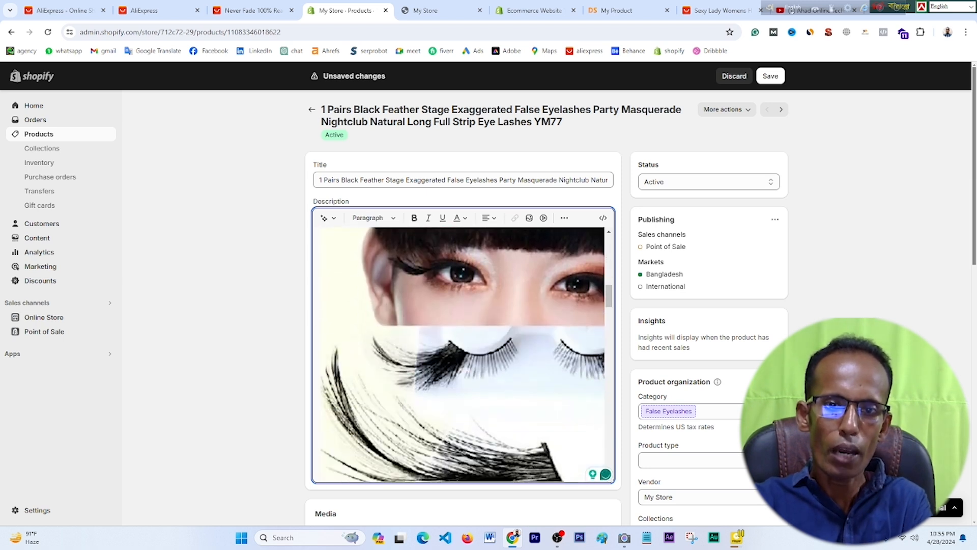
{"action": "scroll", "coordinate": [434, 360], "scroll_direction": "down", "scroll_amount": 6}
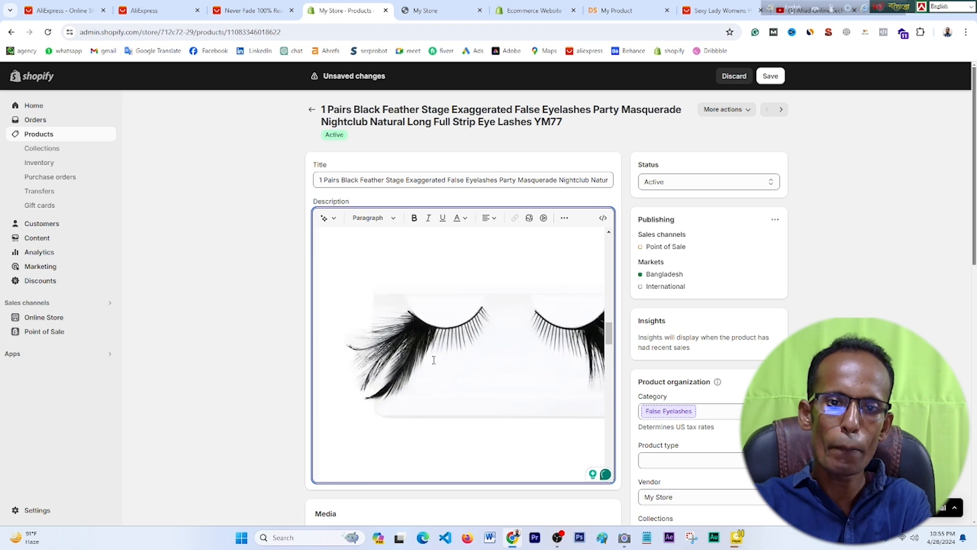
{"action": "scroll", "coordinate": [434, 360], "scroll_direction": "down", "scroll_amount": 8}
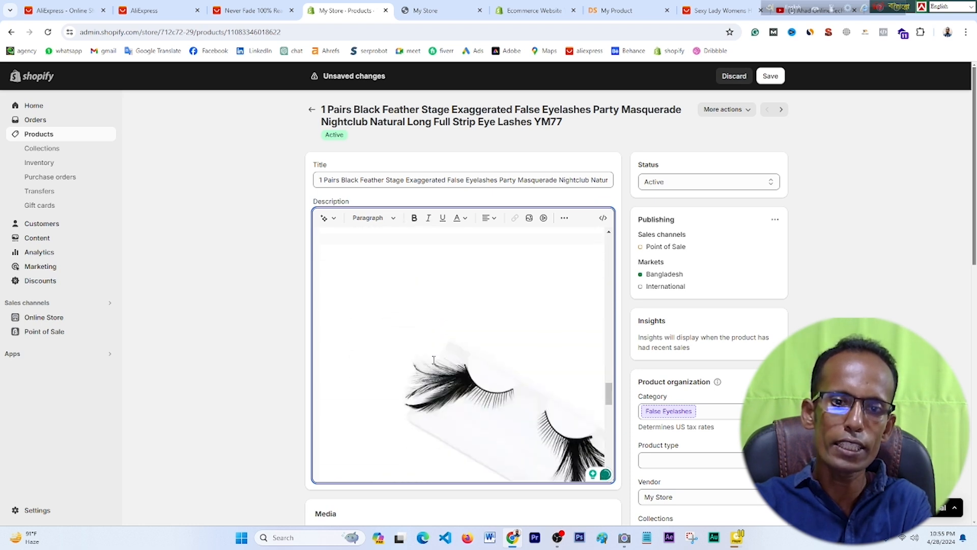
{"action": "scroll", "coordinate": [434, 360], "scroll_direction": "down", "scroll_amount": 5}
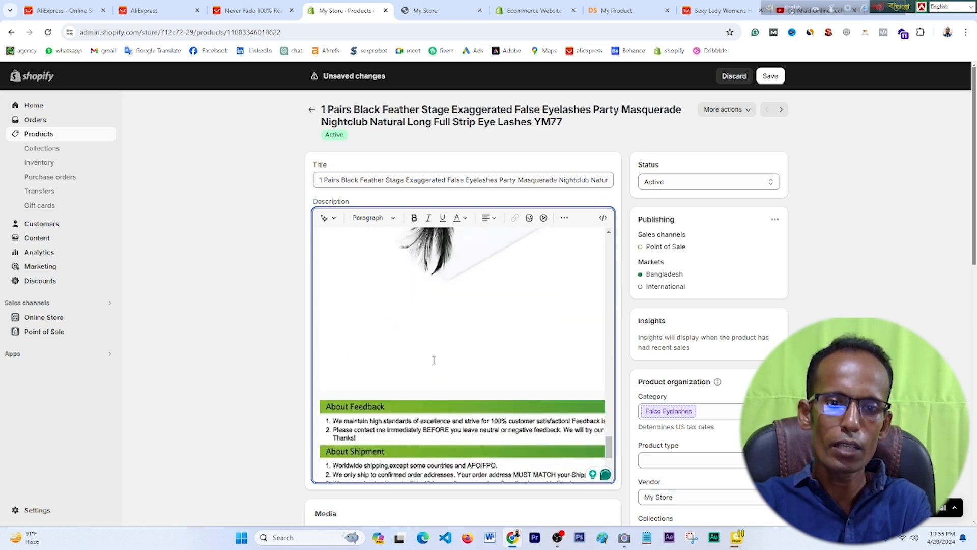
{"action": "scroll", "coordinate": [433, 360], "scroll_direction": "up", "scroll_amount": 10}
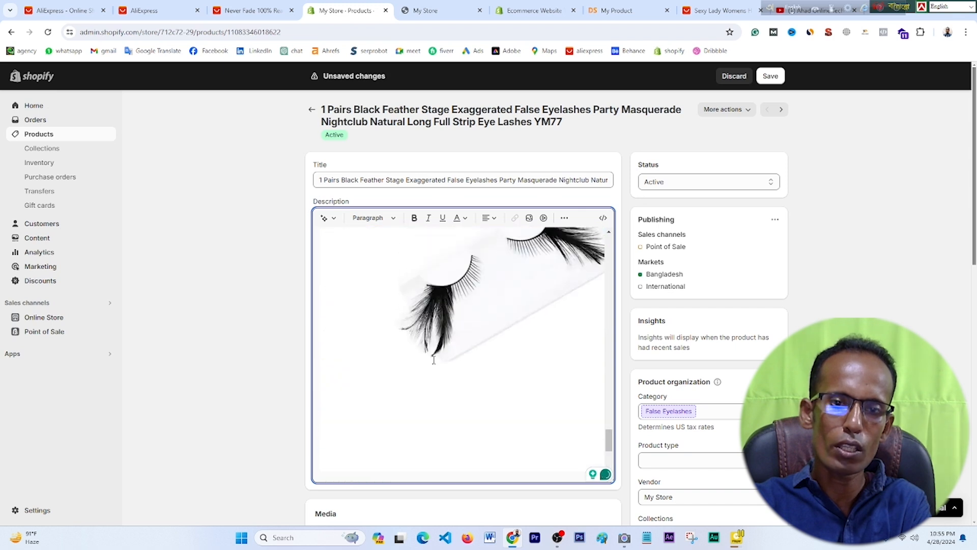
{"action": "scroll", "coordinate": [433, 360], "scroll_direction": "up", "scroll_amount": 5}
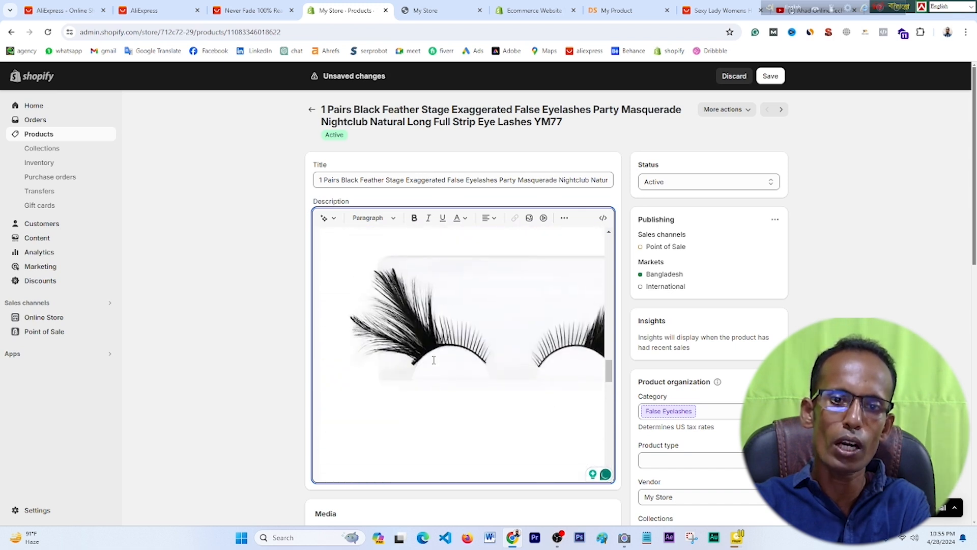
{"action": "scroll", "coordinate": [430, 360], "scroll_direction": "up", "scroll_amount": 10}
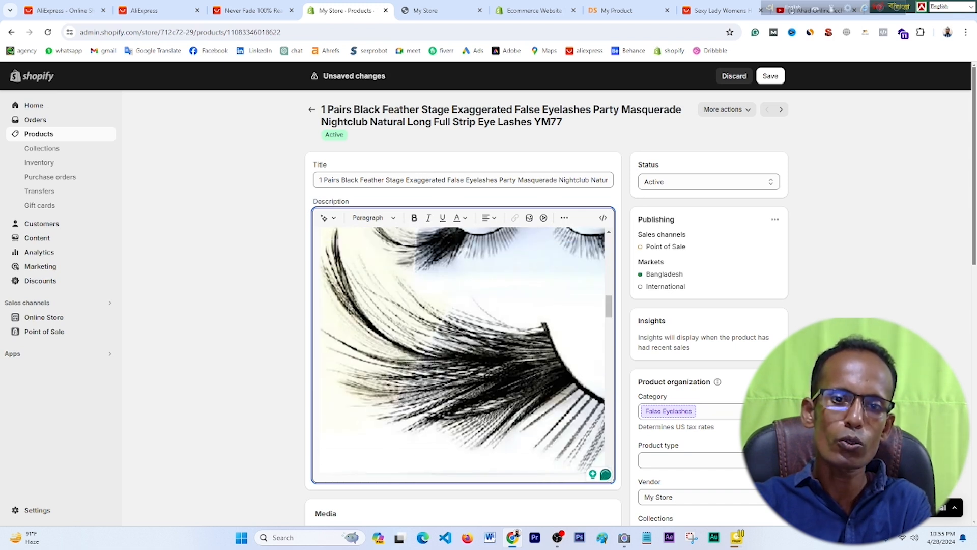
- Enter BCNBGVJMHKHG below the "Choice: yes" line in the description and open the product's collection choices
{"action": "type", "text": "BCNBGVJMHKHG"}
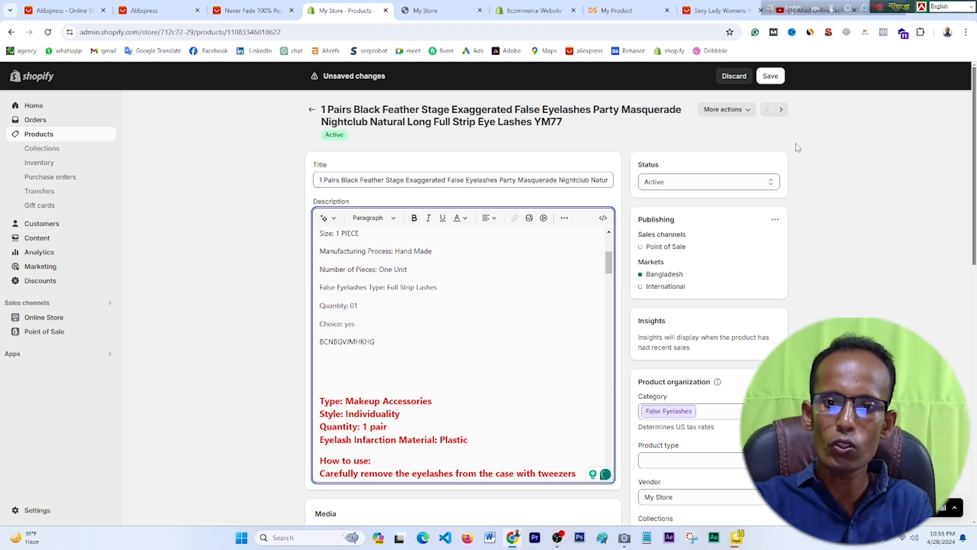
{"action": "scroll", "coordinate": [681, 375], "scroll_direction": "down", "scroll_amount": 3}
{"action": "left_click", "coordinate": [681, 379]}
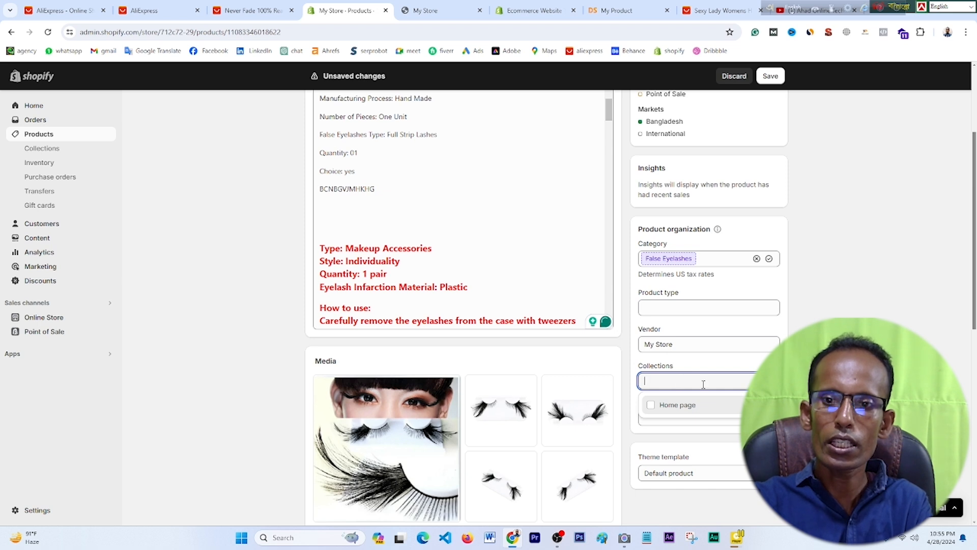
{"action": "scroll", "coordinate": [493, 243], "scroll_direction": "up", "scroll_amount": 1}
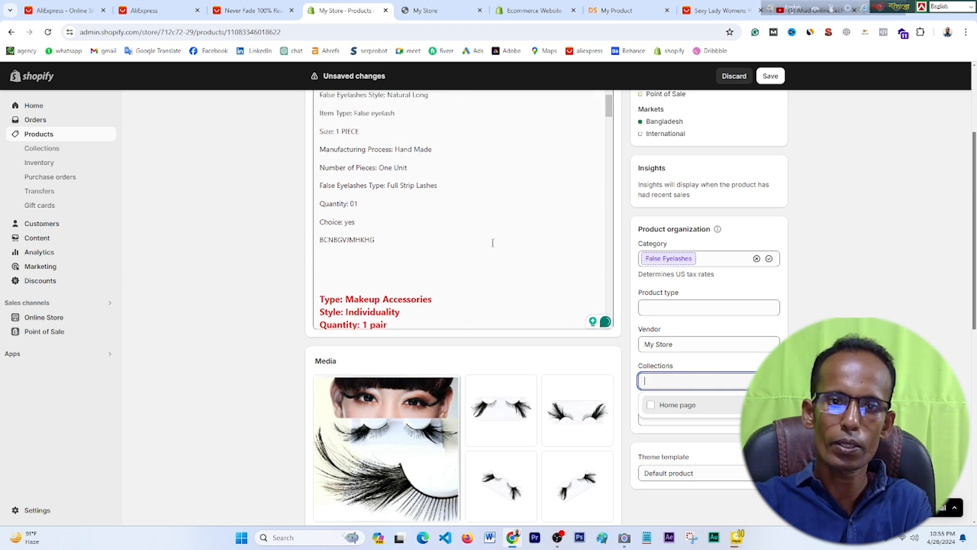
- Close the collection choices and save the eyelash product's edited details
{"action": "left_click", "coordinate": [404, 255]}
{"action": "scroll", "coordinate": [407, 255], "scroll_direction": "up", "scroll_amount": 3}
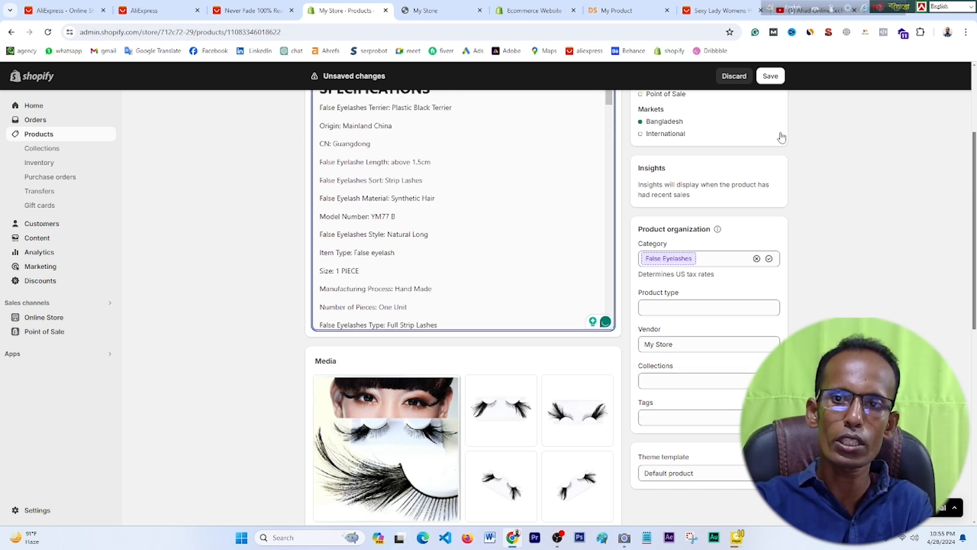
{"action": "scroll", "coordinate": [769, 84], "scroll_direction": "up", "scroll_amount": 3}
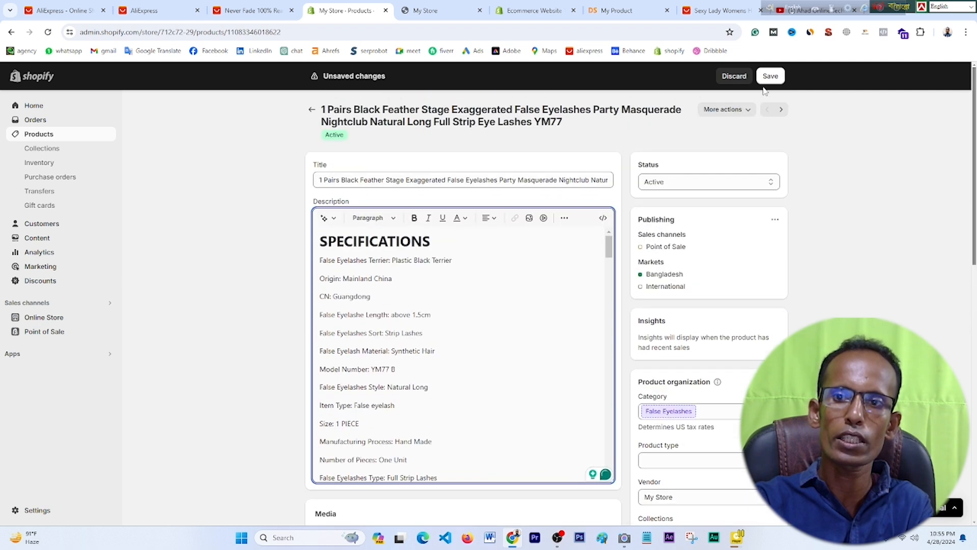
{"action": "left_click", "coordinate": [770, 76]}
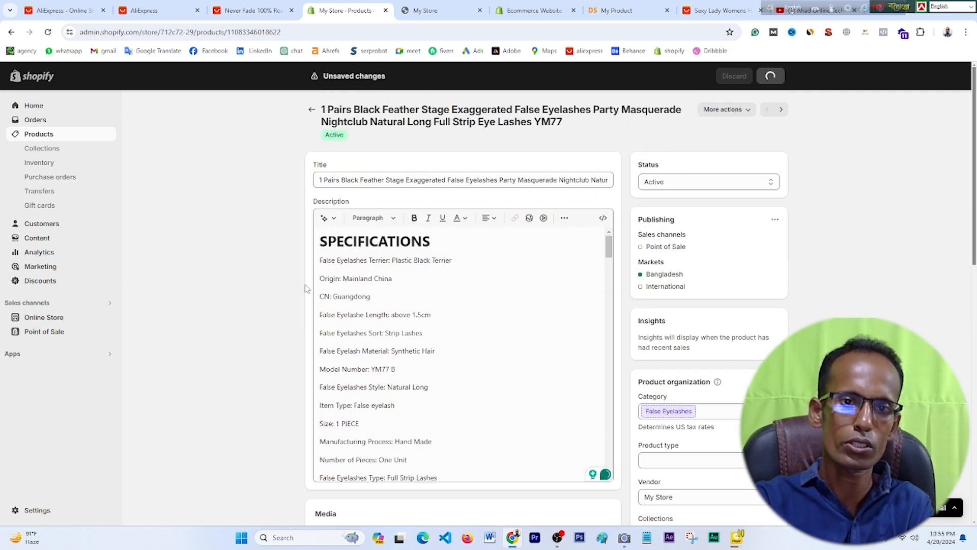
- Start a new product collection and title it Women Fashion
{"action": "left_click", "coordinate": [43, 153]}
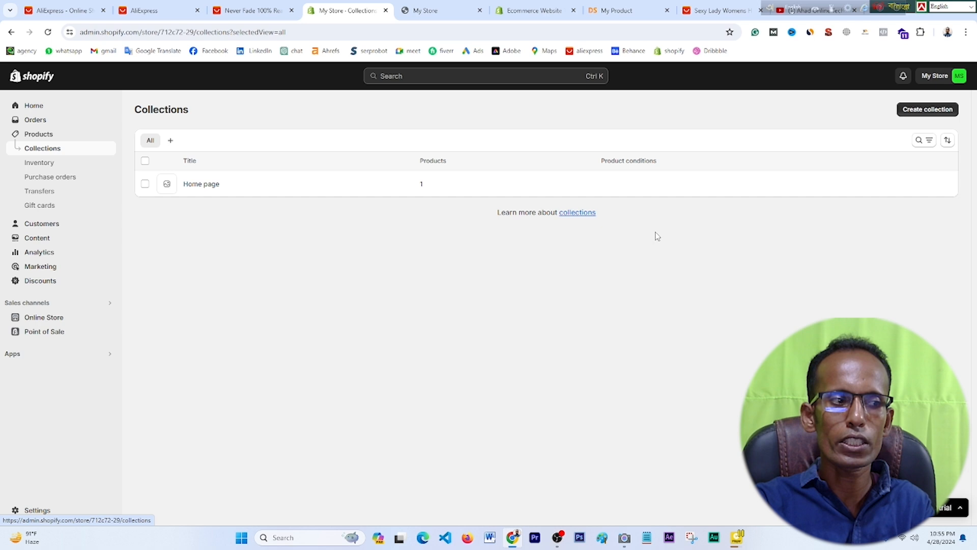
{"action": "left_click", "coordinate": [921, 109]}
{"action": "left_click", "coordinate": [345, 159]}
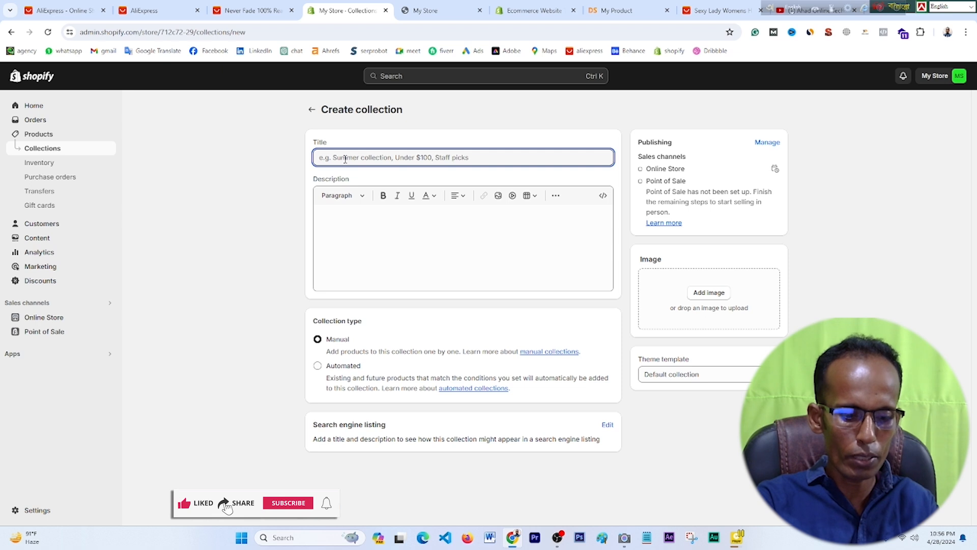
{"action": "type", "text": "w"}
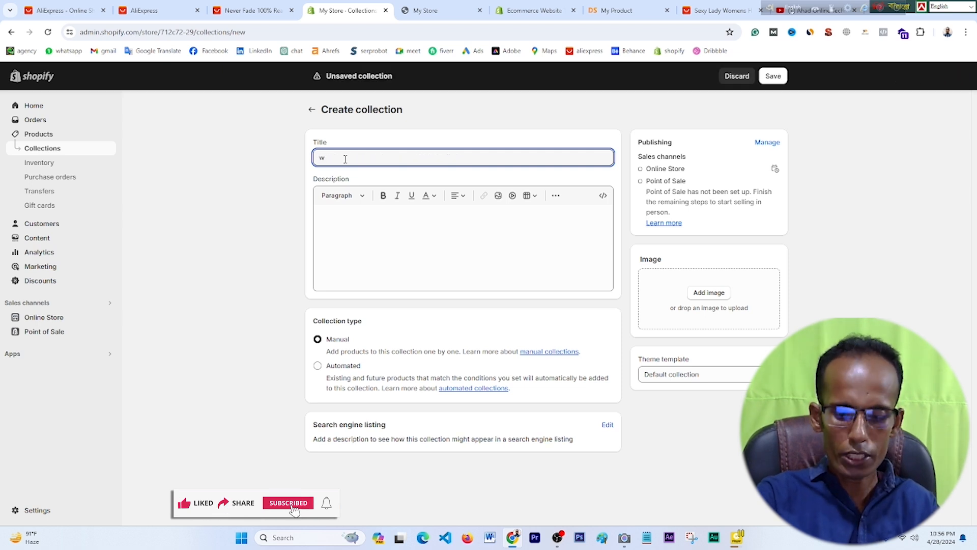
{"action": "key", "text": "BackSpace"}
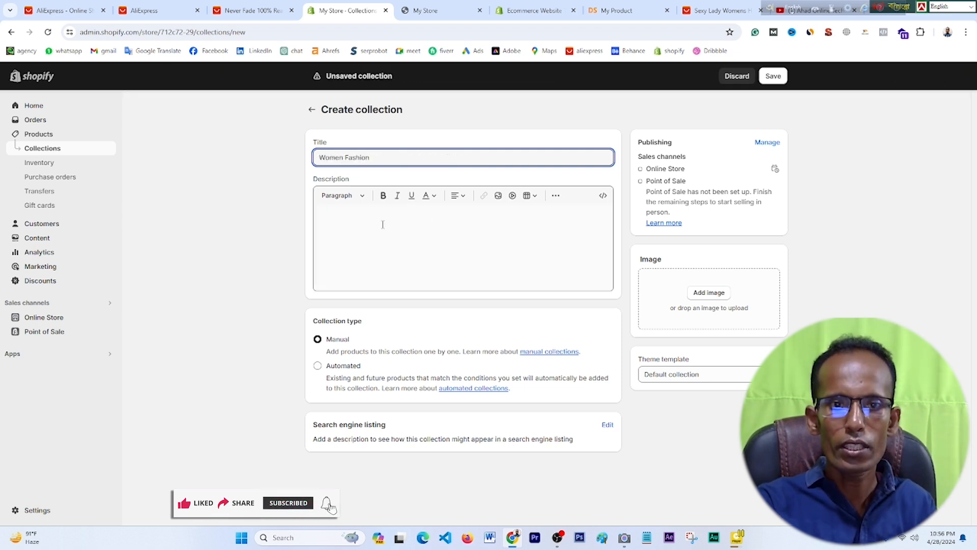
- Enter nnhjmhmhjk,jh as the collection's description, trying the link insertion on it without an address, and save the collection
{"action": "left_click", "coordinate": [365, 231]}
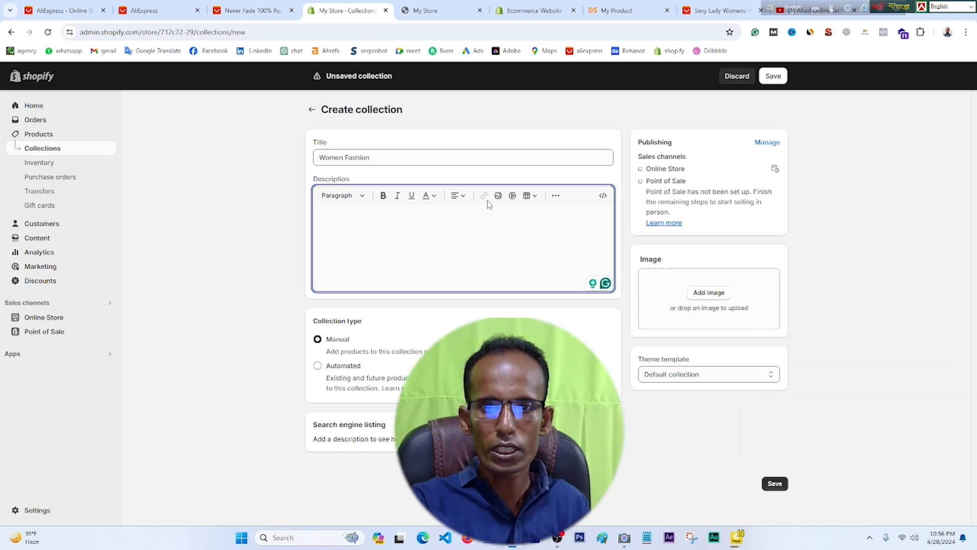
{"action": "type", "text": "nnhjmhmhjk,jh"}
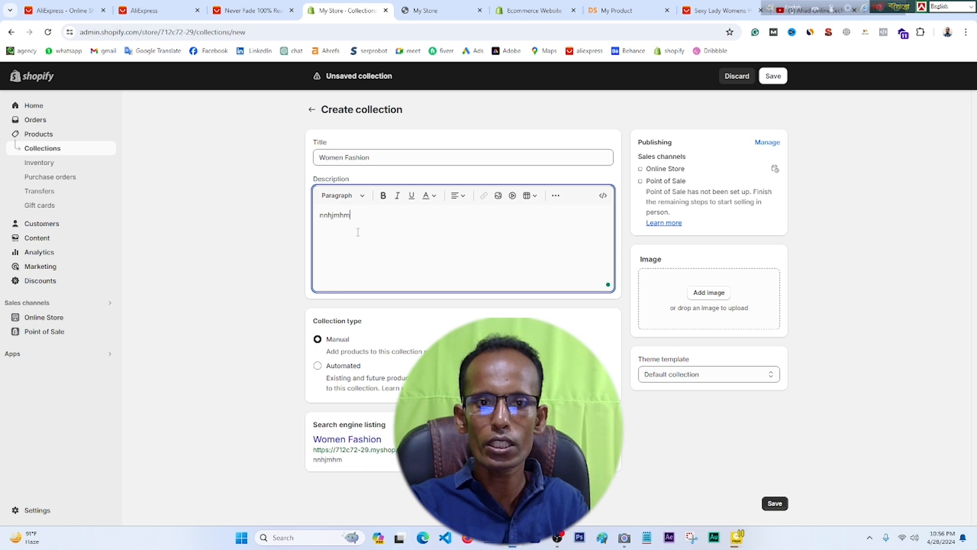
{"action": "left_click_drag", "start_coordinate": [367, 216], "coordinate": [326, 220]}
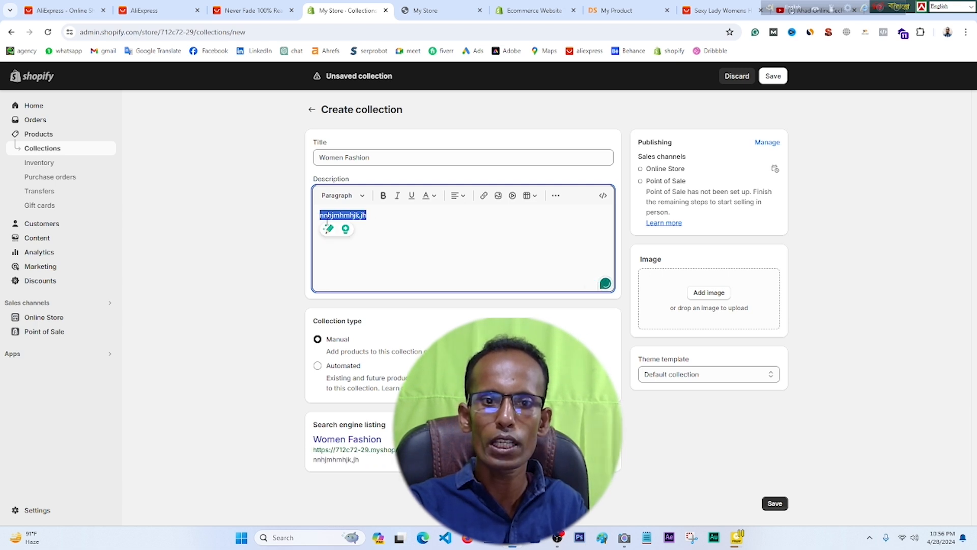
{"action": "left_click", "coordinate": [483, 196]}
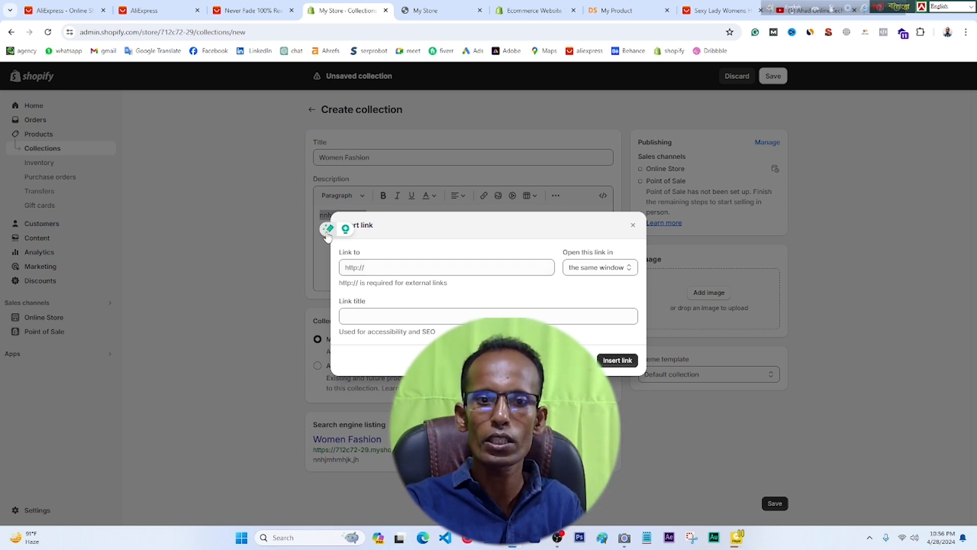
{"action": "left_click", "coordinate": [610, 360]}
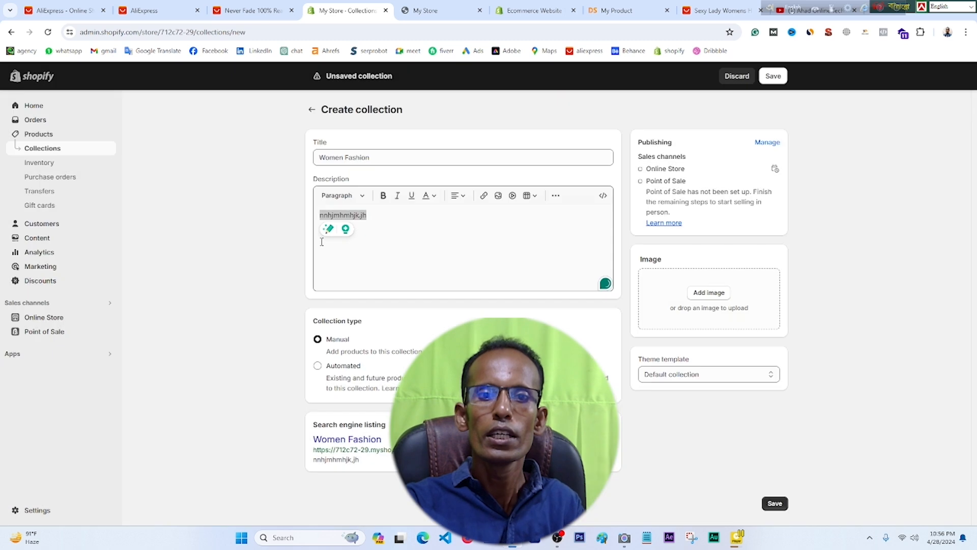
{"action": "left_click", "coordinate": [392, 221]}
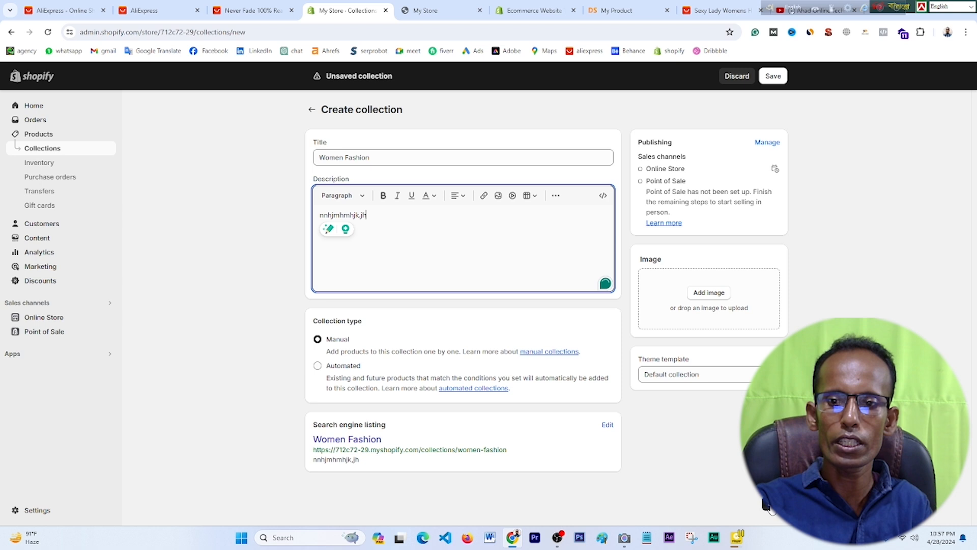
{"action": "key", "text": "ctrl+s"}
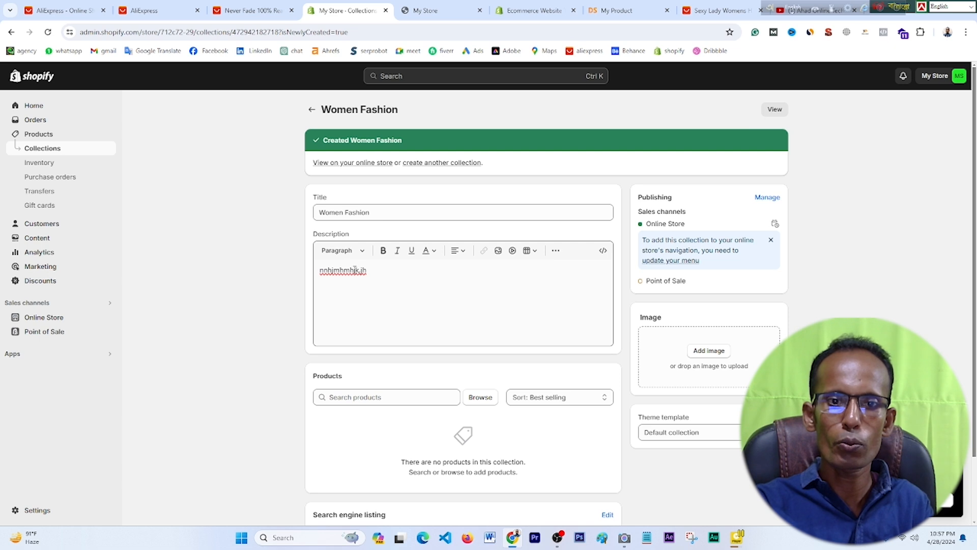
- Delete the placeholder text from the Women Fashion collection's description
{"action": "left_click_drag", "start_coordinate": [380, 276], "coordinate": [312, 275]}
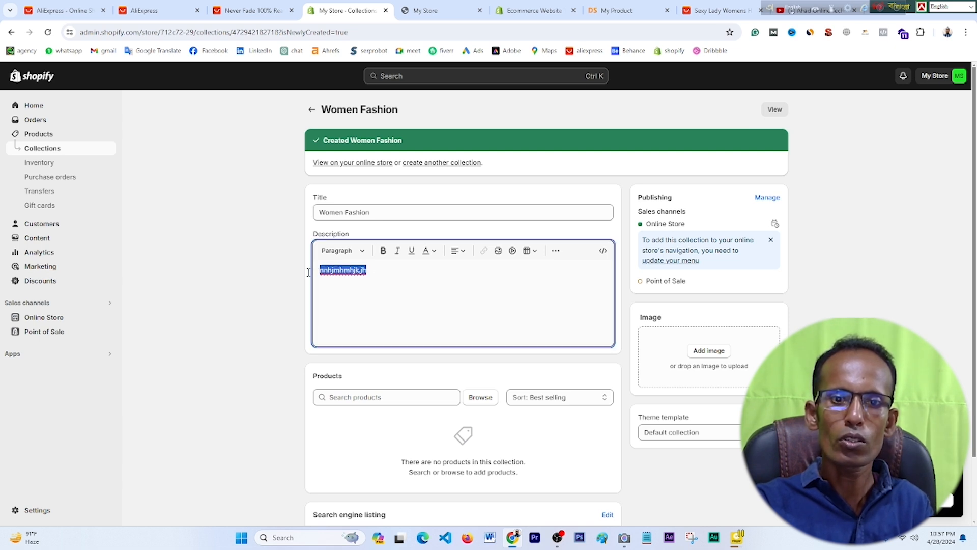
{"action": "key", "text": "BackSpace"}
- Add the five dress products, from the 2024 spaghetti strap dress to the striped beach dress, to the Women Fashion collection and save
{"action": "scroll", "coordinate": [365, 281], "scroll_direction": "down", "scroll_amount": 1}
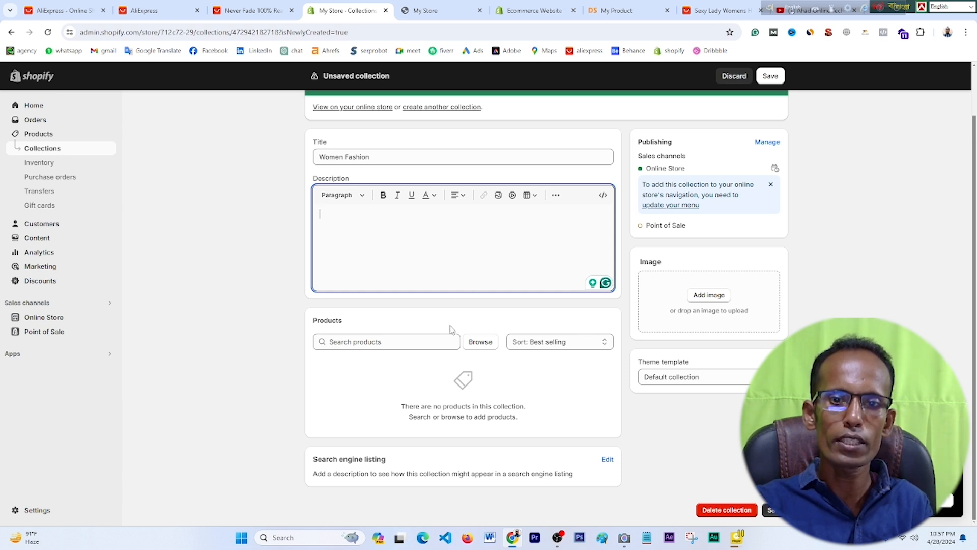
{"action": "left_click", "coordinate": [481, 342]}
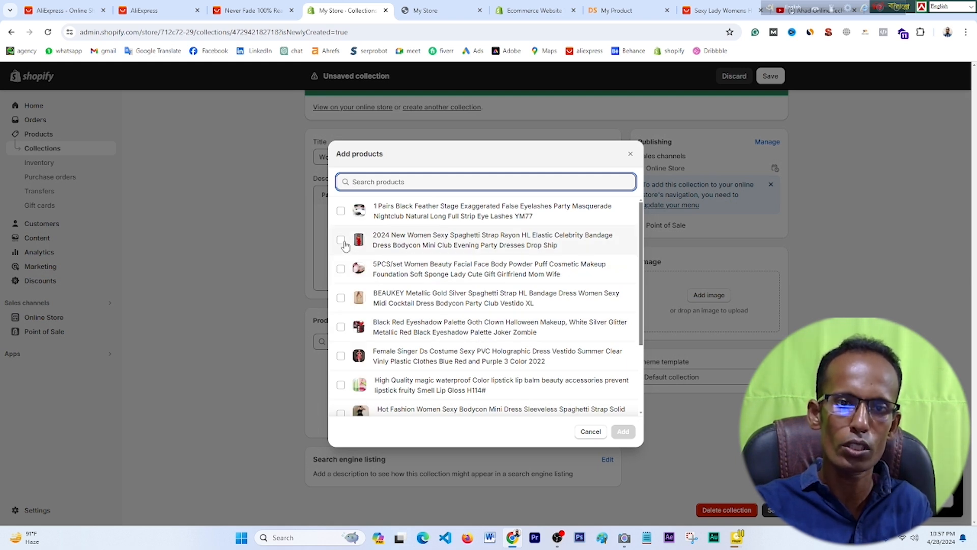
{"action": "left_click", "coordinate": [341, 241]}
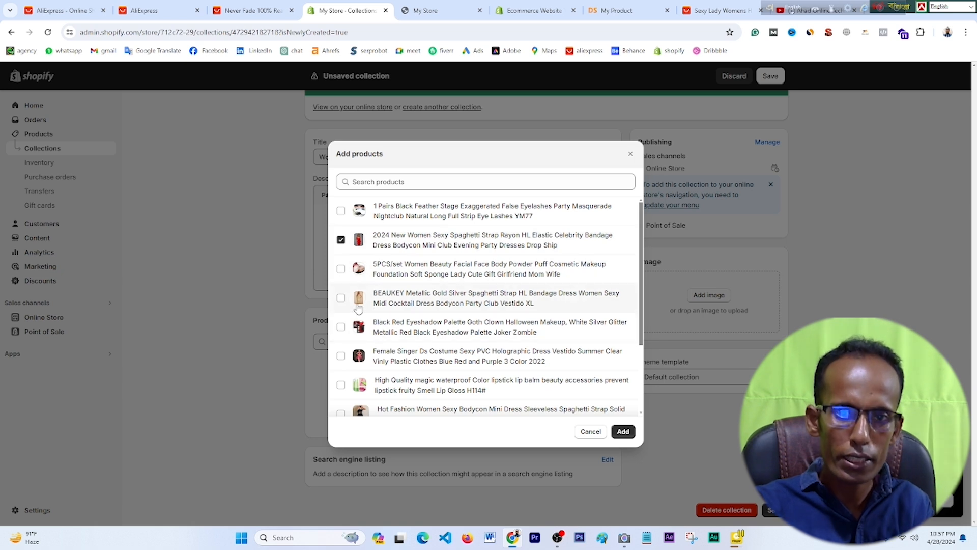
{"action": "scroll", "coordinate": [351, 306], "scroll_direction": "up", "scroll_amount": 2}
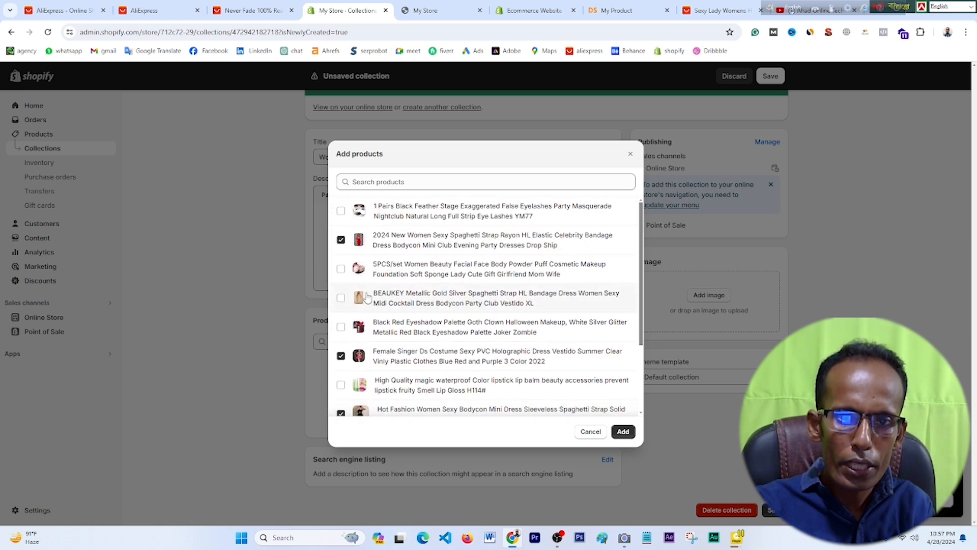
{"action": "left_click", "coordinate": [341, 298]}
{"action": "scroll", "coordinate": [484, 356], "scroll_direction": "down", "scroll_amount": 2}
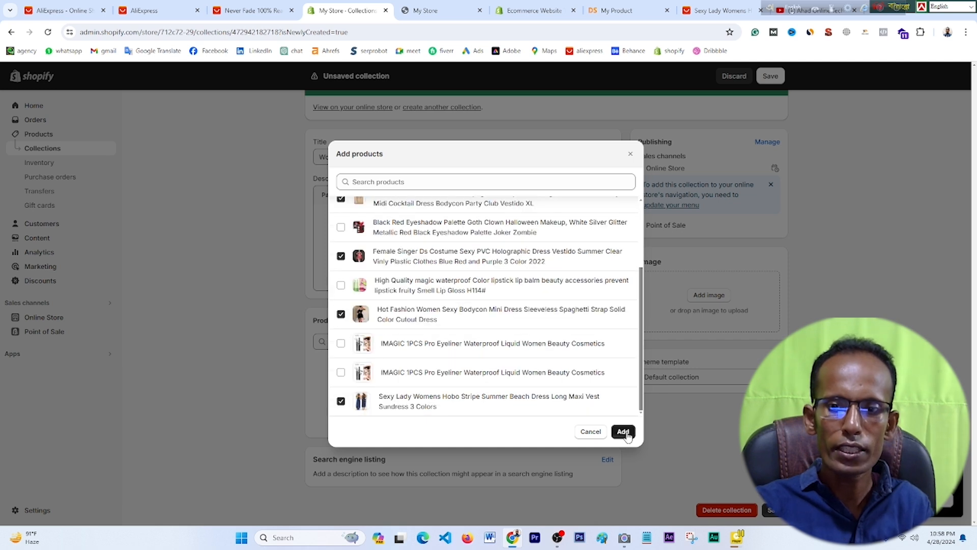
{"action": "left_click", "coordinate": [625, 432]}
{"action": "scroll", "coordinate": [444, 392], "scroll_direction": "down", "scroll_amount": 2}
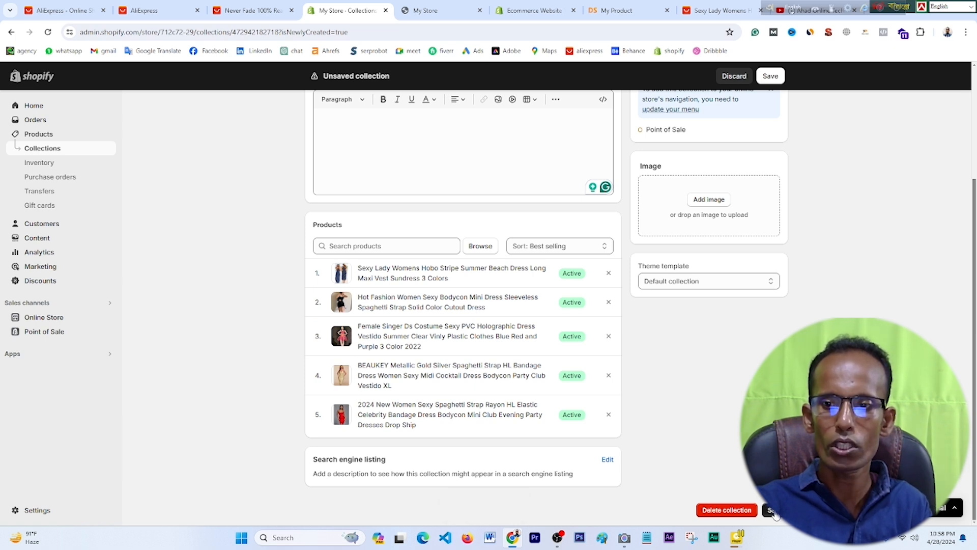
{"action": "left_click", "coordinate": [772, 77]}
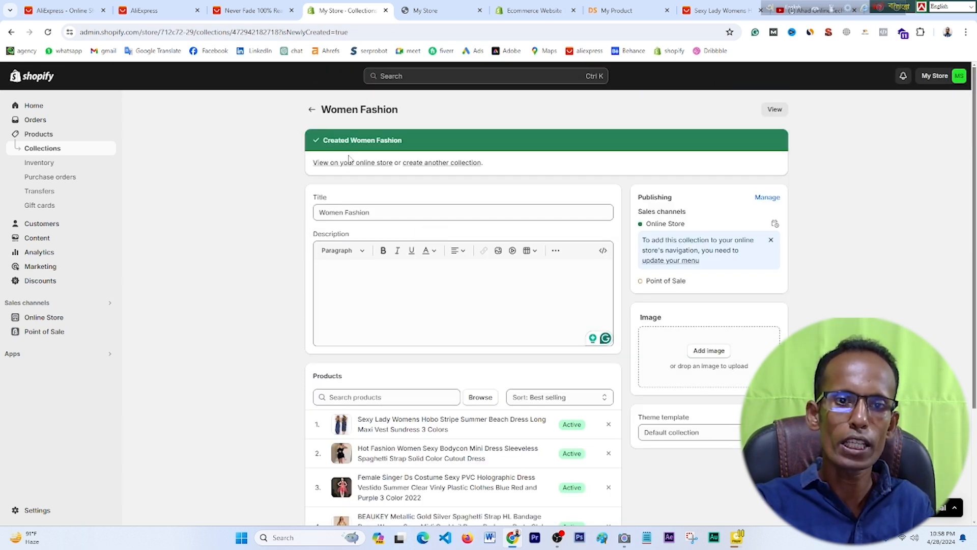
{"action": "scroll", "coordinate": [343, 203], "scroll_direction": "down", "scroll_amount": 3}
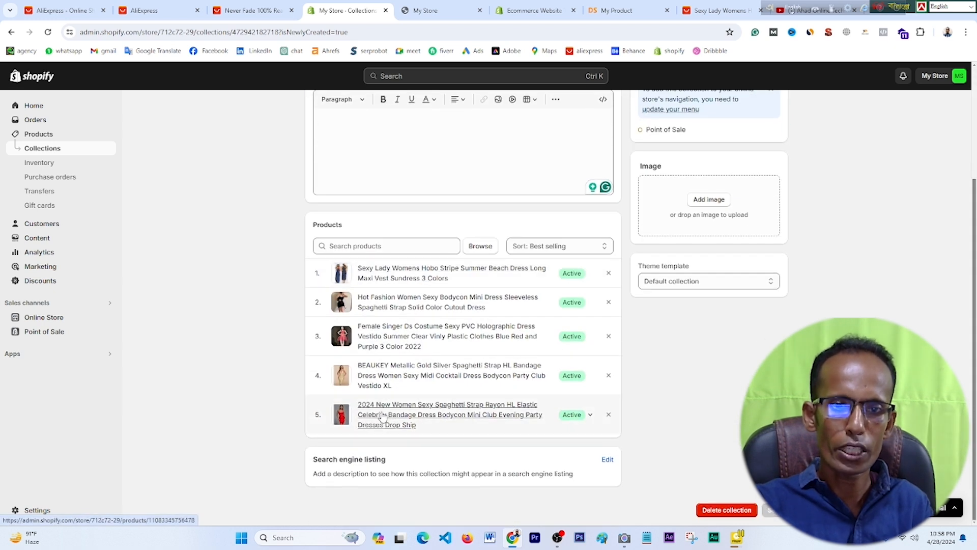
- Create another collection titled Girls Cosmetic, correcting the title's spelling, and save it
{"action": "left_click", "coordinate": [55, 154]}
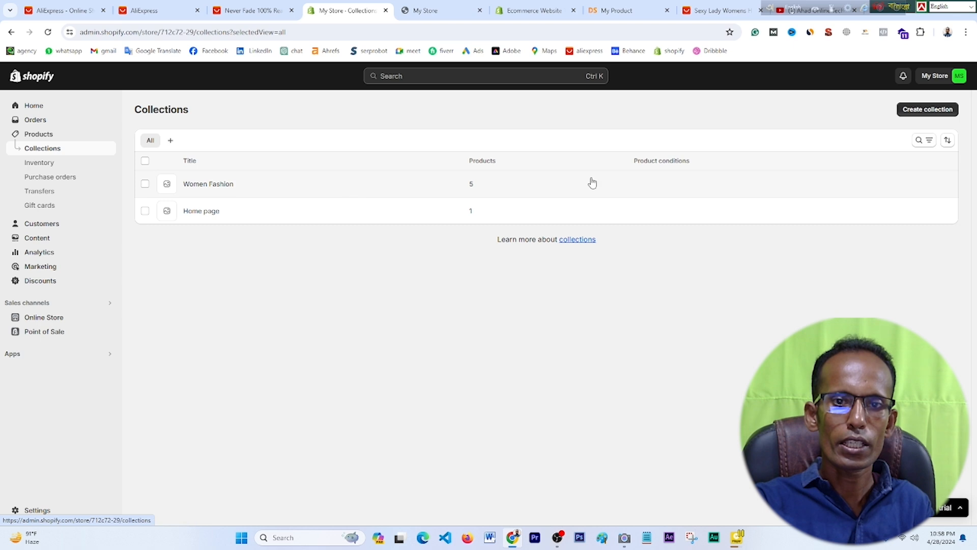
{"action": "left_click", "coordinate": [922, 112]}
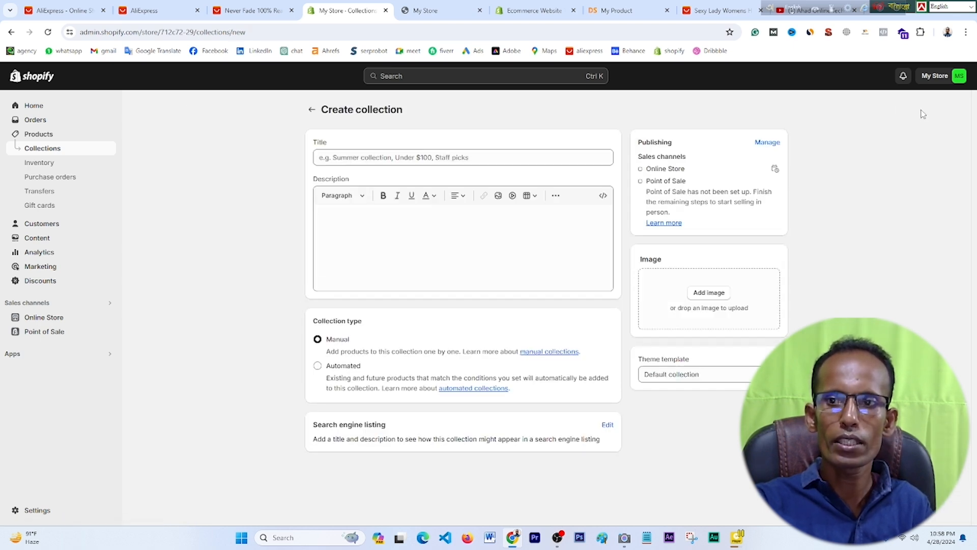
{"action": "left_click", "coordinate": [346, 159]}
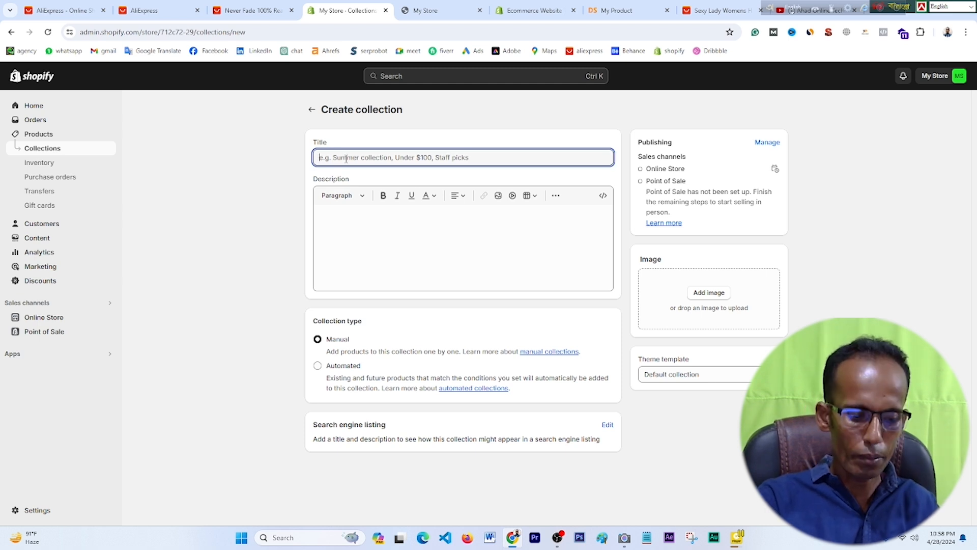
{"action": "type", "text": "Girls Cosmatic"}
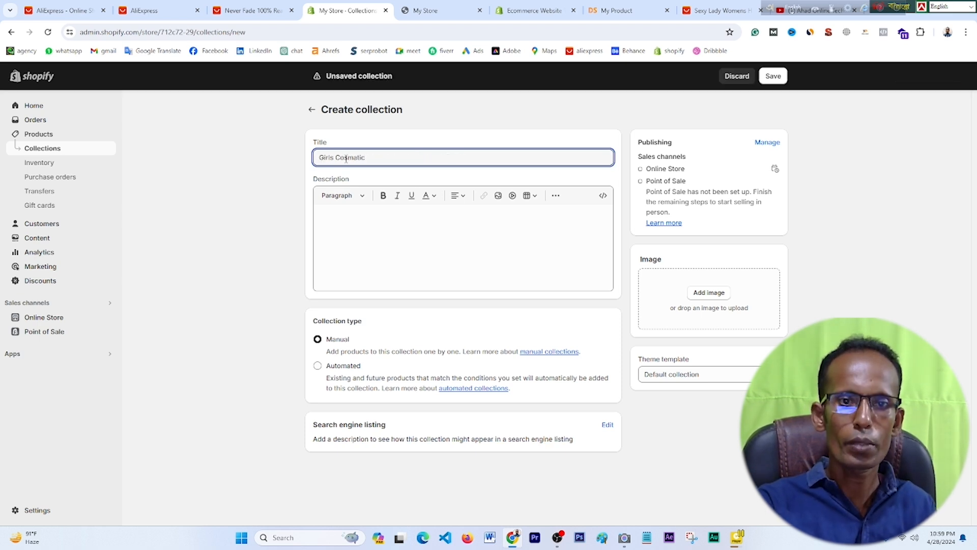
{"action": "right_click", "coordinate": [350, 161]}
{"action": "left_click", "coordinate": [375, 170]}
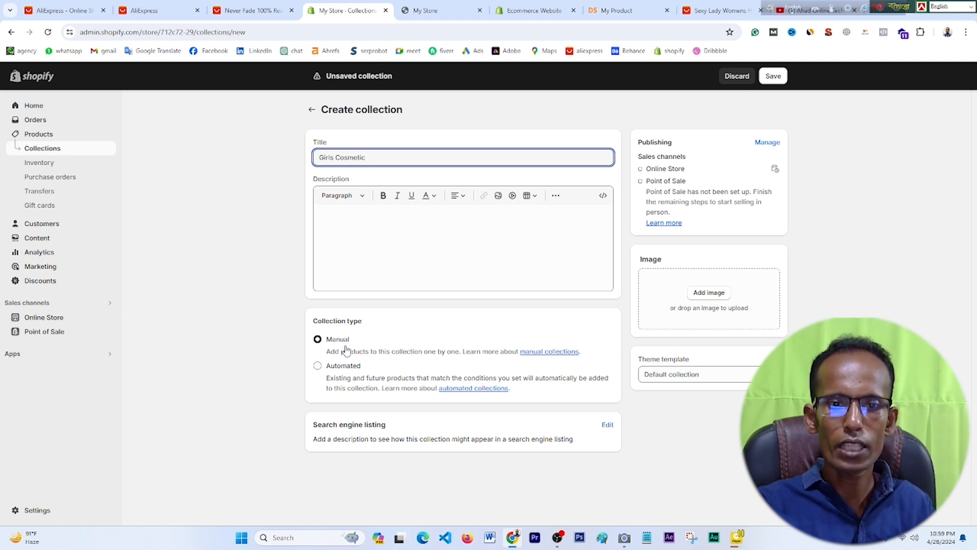
{"action": "key", "text": "ctrl+s"}
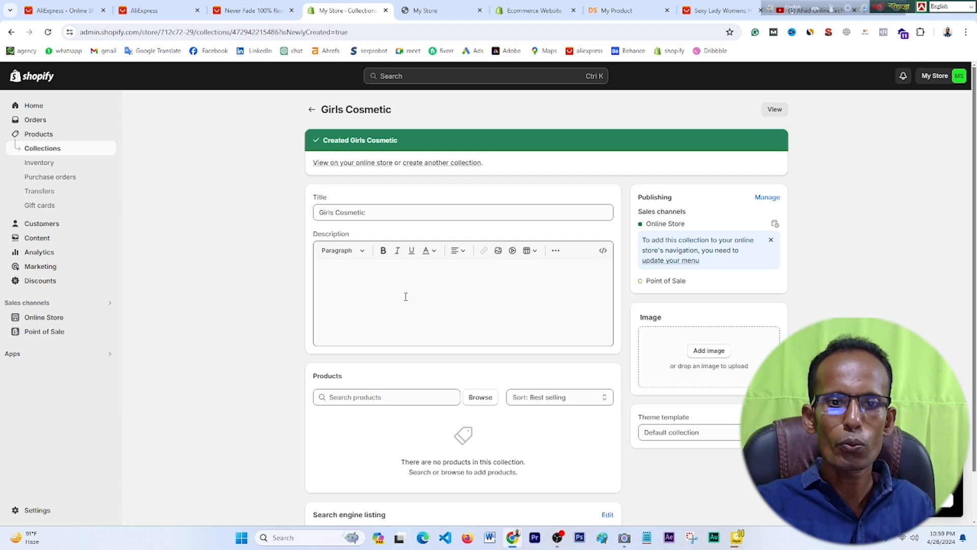
- Add the powder puff set, false eyelashes, eyeshadow palette, color lipstick and first IMAGIC eyeliner to the Girls Cosmetic collection and save
{"action": "scroll", "coordinate": [405, 296], "scroll_direction": "down", "scroll_amount": 1}
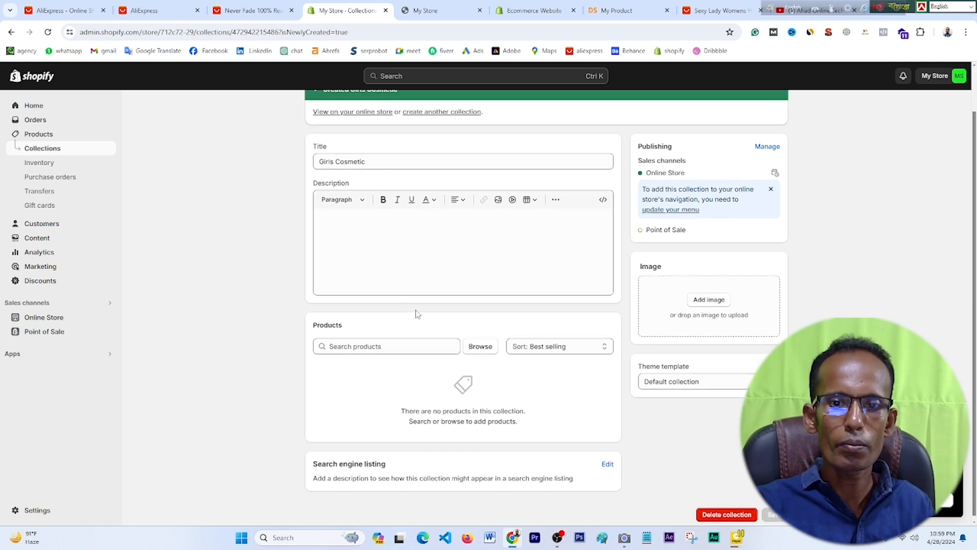
{"action": "left_click", "coordinate": [478, 346]}
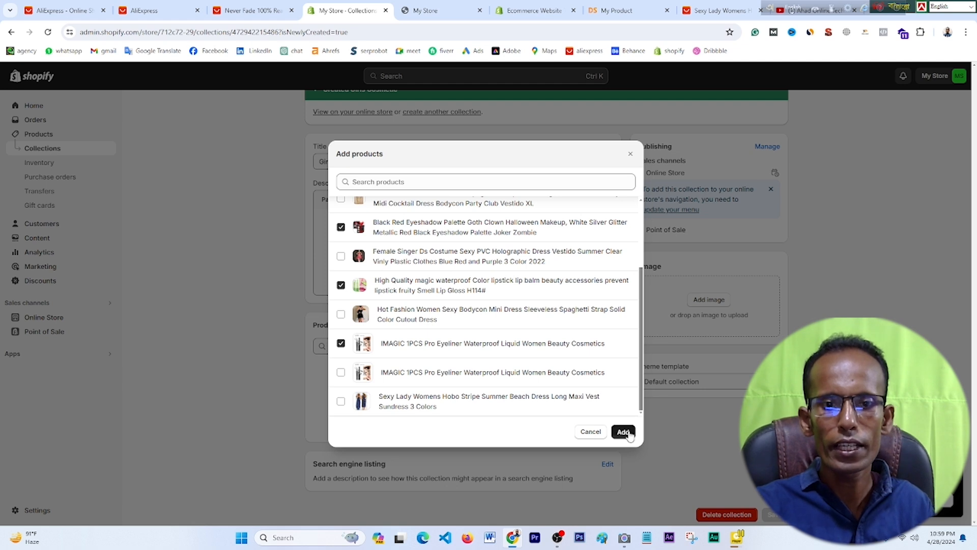
{"action": "left_click", "coordinate": [629, 433]}
{"action": "scroll", "coordinate": [557, 391], "scroll_direction": "down", "scroll_amount": 2}
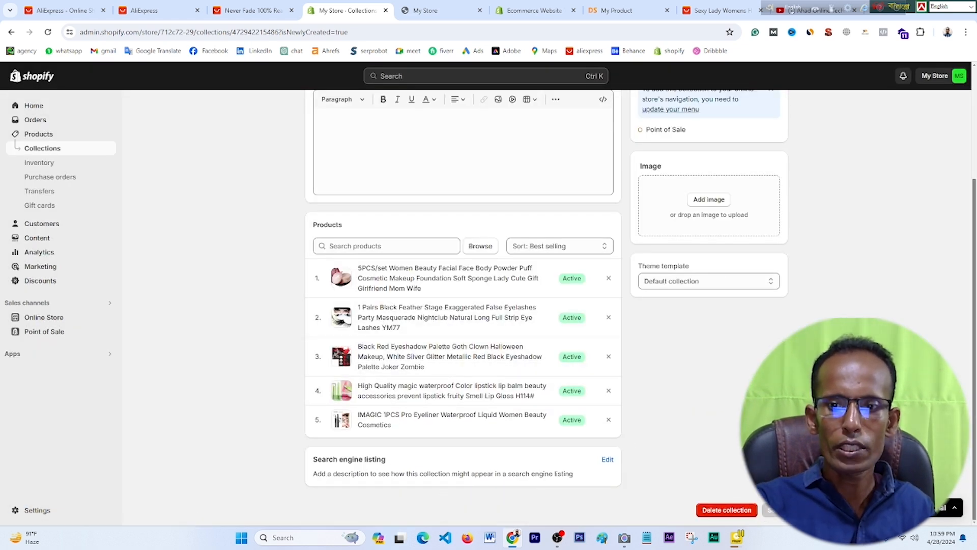
{"action": "scroll", "coordinate": [697, 339], "scroll_direction": "up", "scroll_amount": 2}
{"action": "scroll", "coordinate": [807, 181], "scroll_direction": "down", "scroll_amount": 3}
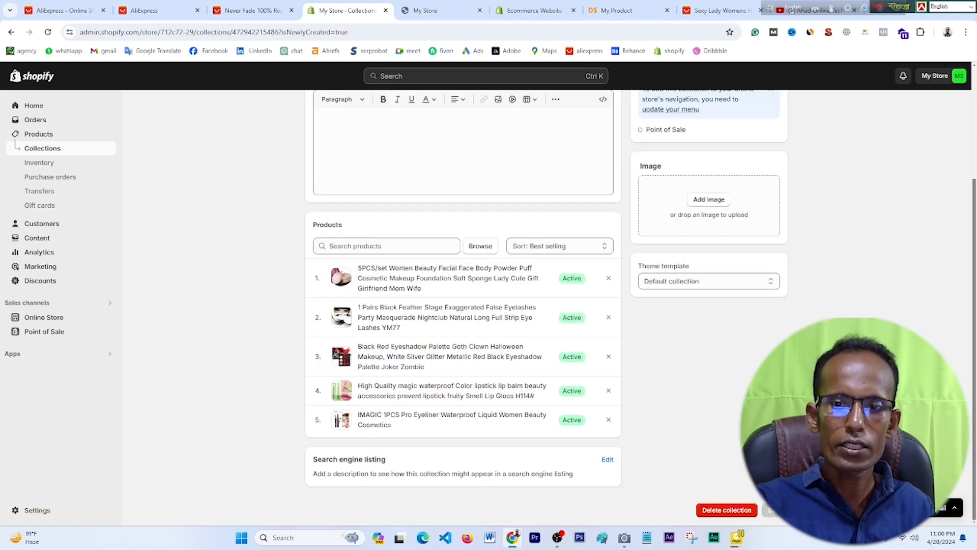
{"action": "left_click", "coordinate": [46, 148]}
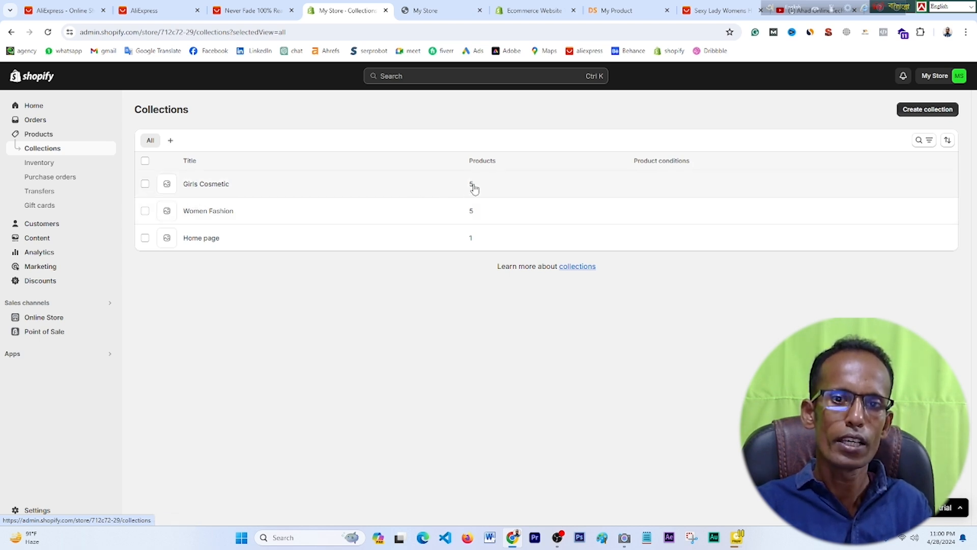
{"action": "left_click", "coordinate": [184, 185]}
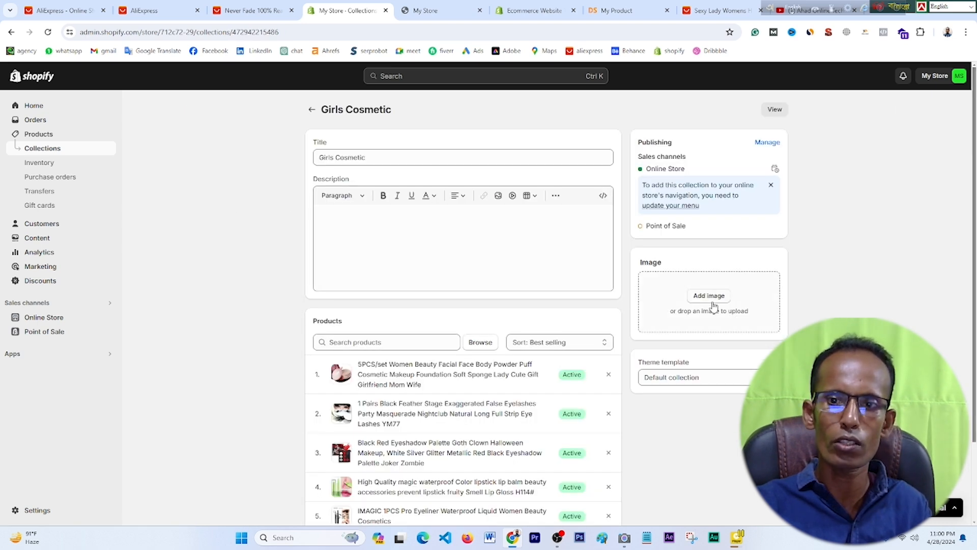
{"action": "left_click", "coordinate": [708, 296]}
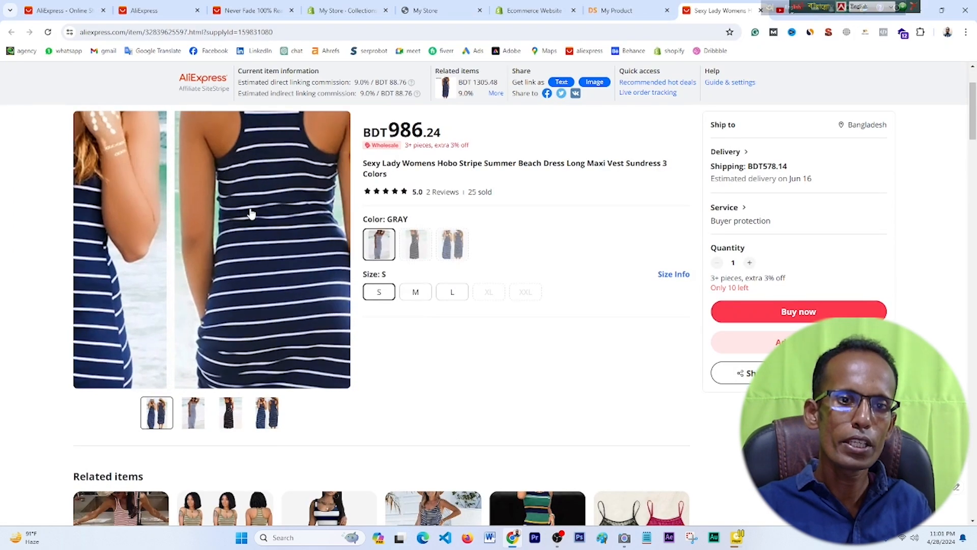
- Switch to the AliExpress page of the striped beach dress and save a screenshot of its two-view product photo to the desktop
{"action": "right_click", "coordinate": [251, 210]}
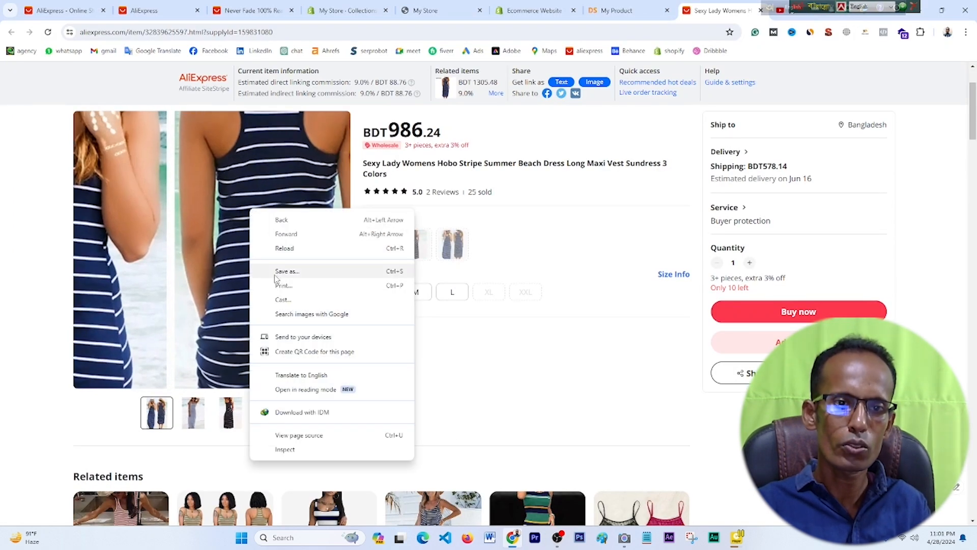
{"action": "scroll", "coordinate": [188, 171], "scroll_direction": "up", "scroll_amount": 2}
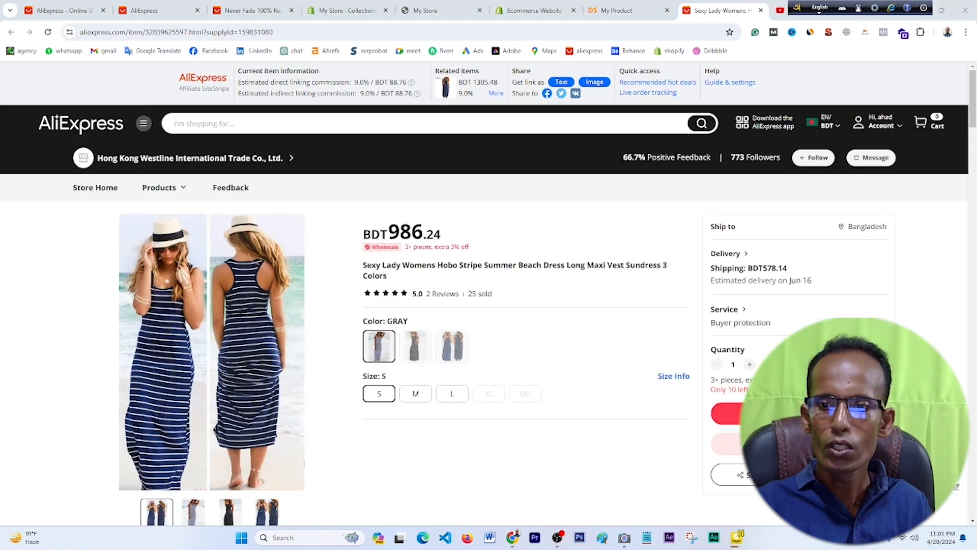
{"action": "key", "text": "Print"}
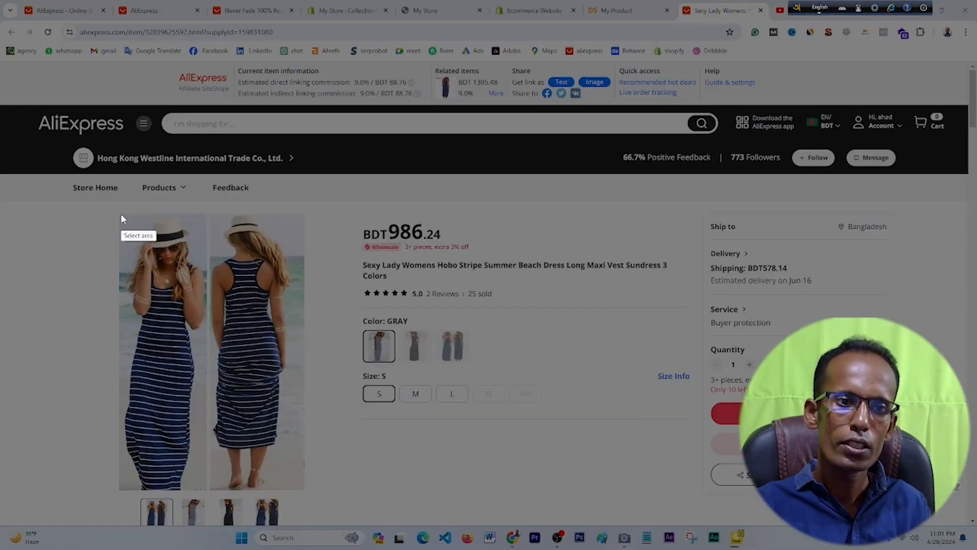
{"action": "left_click_drag", "start_coordinate": [120, 214], "coordinate": [272, 472]}
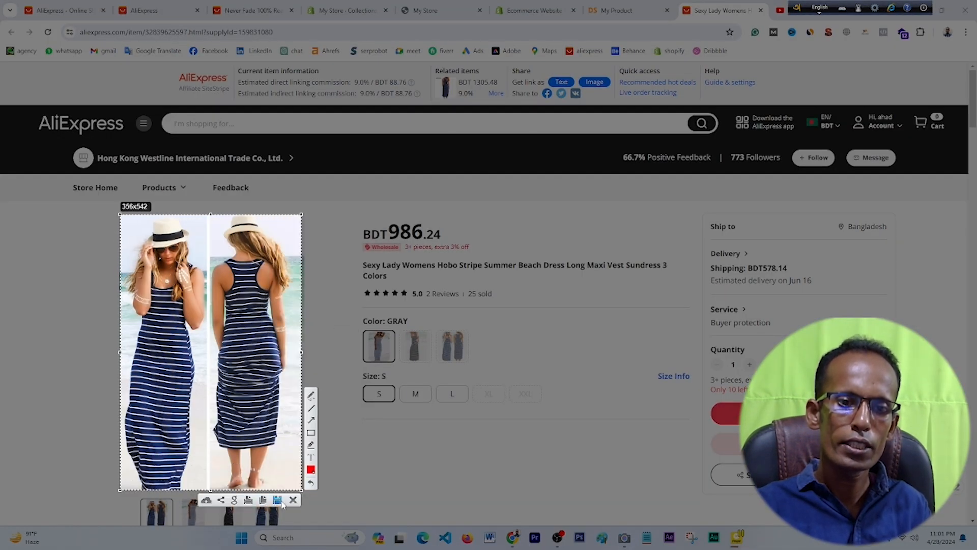
{"action": "key", "text": "ctrl+c"}
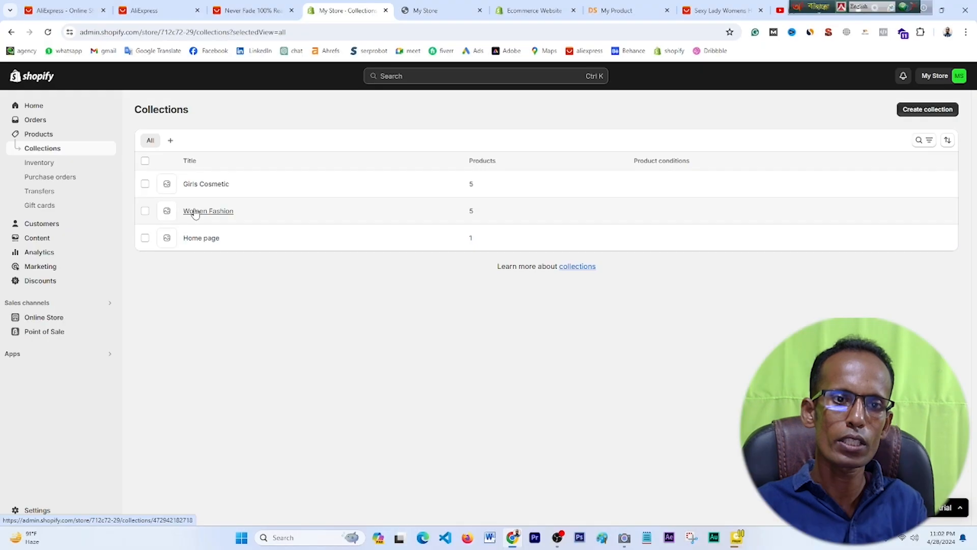
- Add Screenshot_3 from the desktop as the Women Fashion collection's image in Shopify, save it, and return to the collections list
{"action": "left_click", "coordinate": [195, 212]}
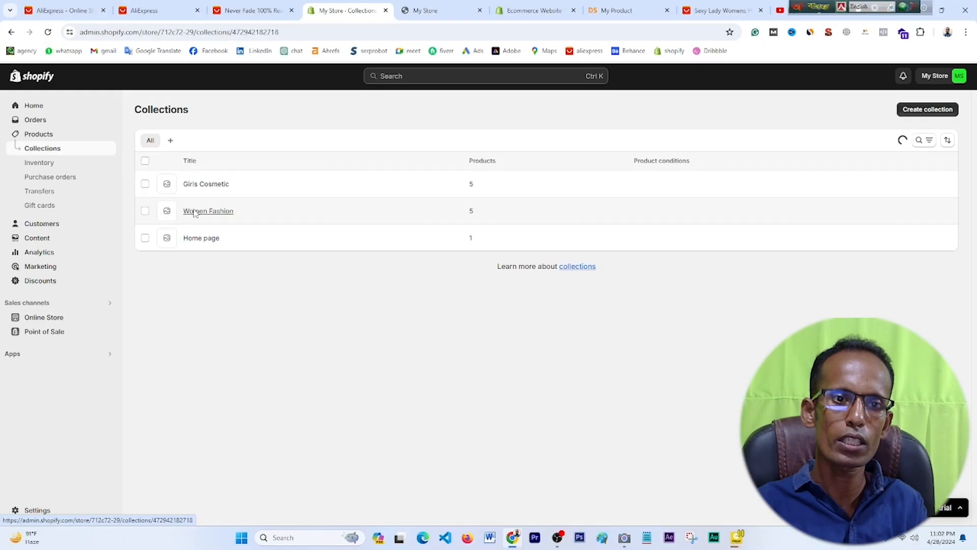
{"action": "left_click", "coordinate": [709, 295]}
{"action": "left_click", "coordinate": [595, 85]}
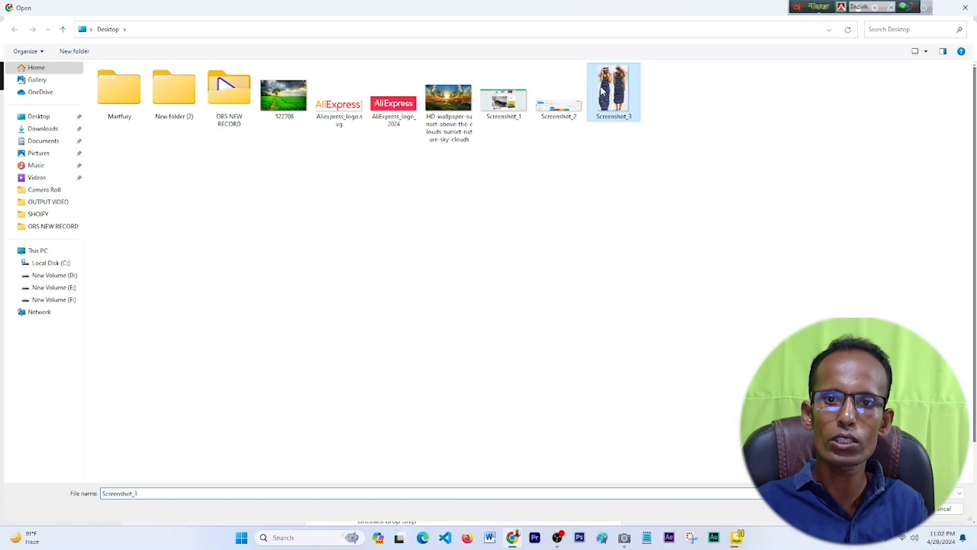
{"action": "left_click", "coordinate": [894, 509]}
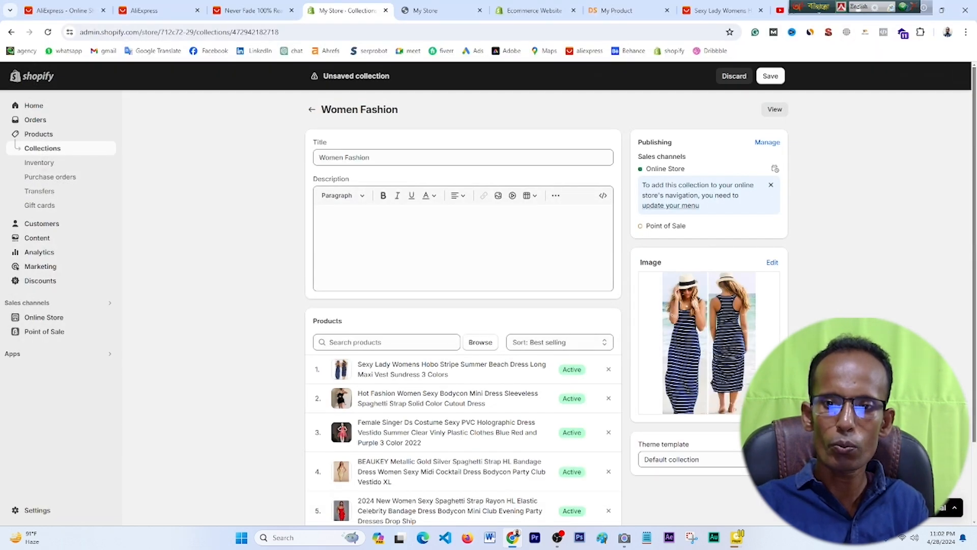
{"action": "left_click", "coordinate": [770, 76]}
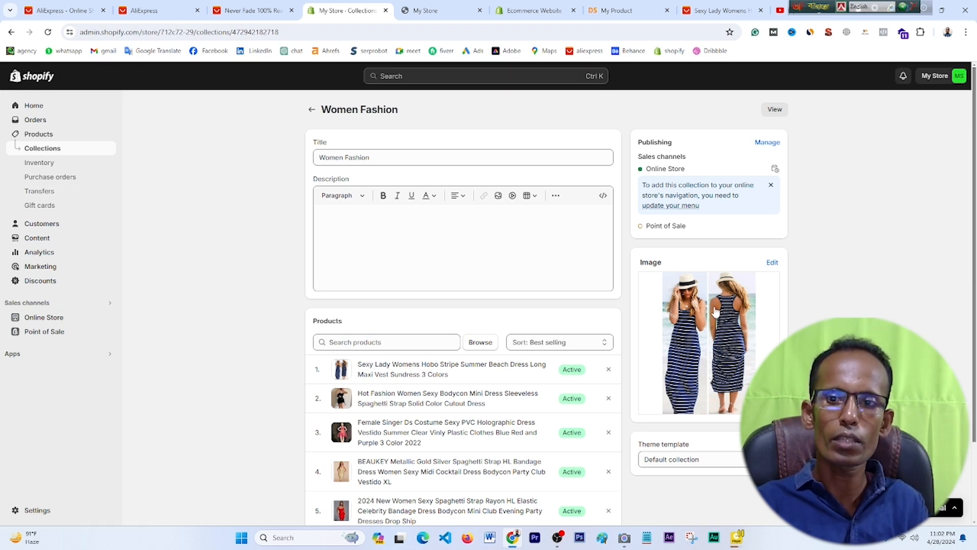
{"action": "left_click", "coordinate": [55, 149]}
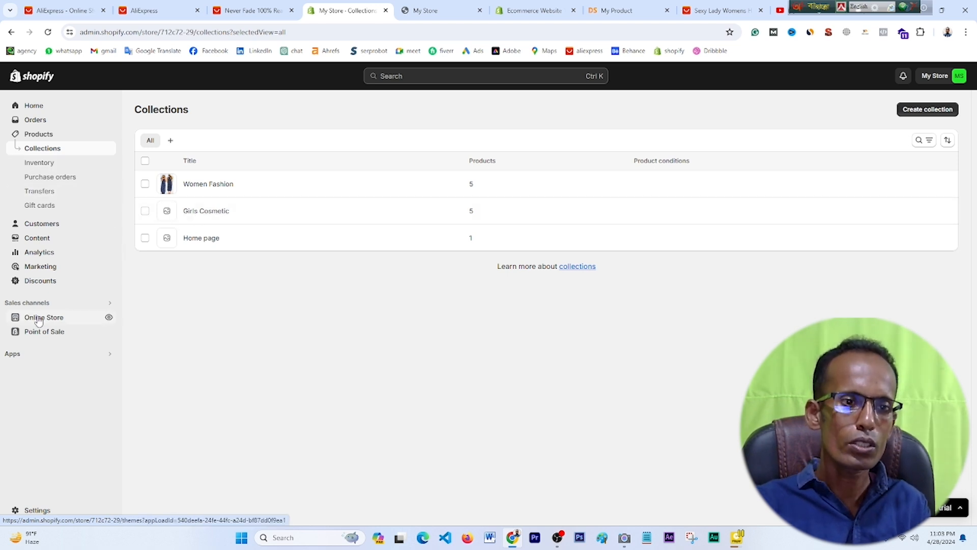
- Reload the My Store storefront and examine its home page, from the banner to the featured collection products
{"action": "left_click", "coordinate": [418, 9]}
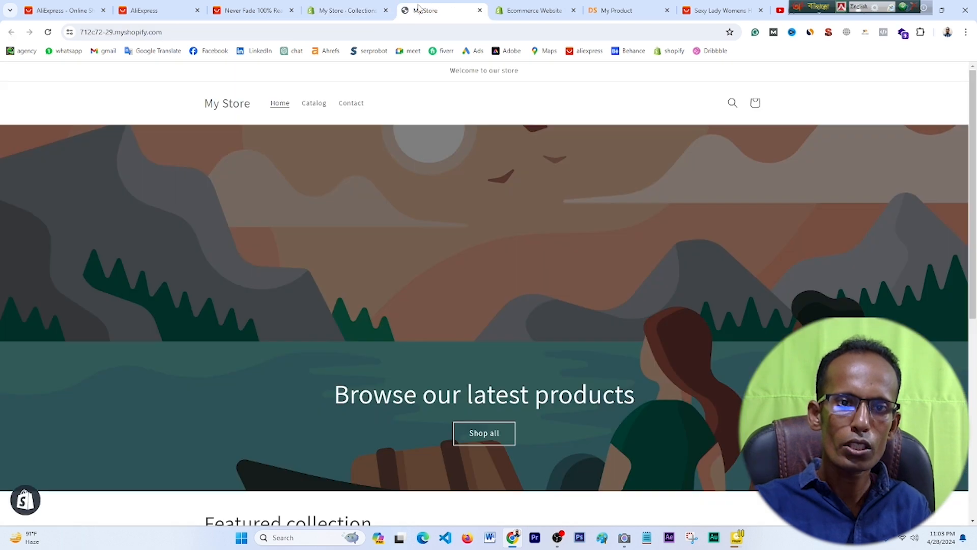
{"action": "left_click", "coordinate": [48, 32]}
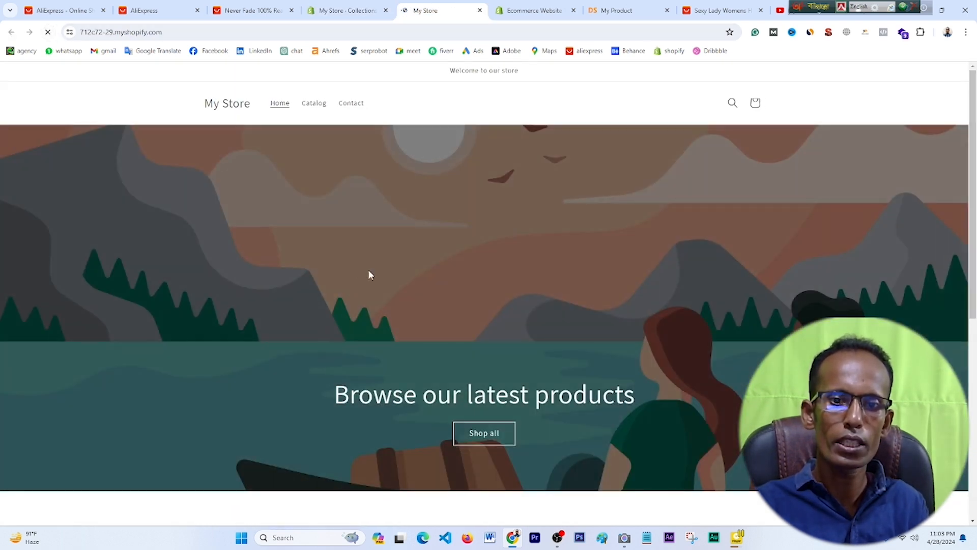
{"action": "scroll", "coordinate": [368, 270], "scroll_direction": "down", "scroll_amount": 6}
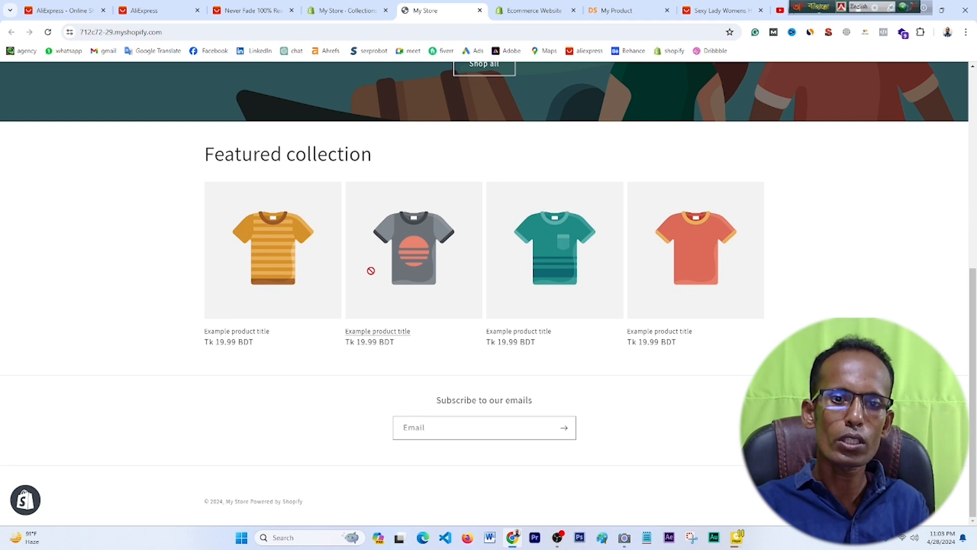
{"action": "scroll", "coordinate": [512, 367], "scroll_direction": "up", "scroll_amount": 6}
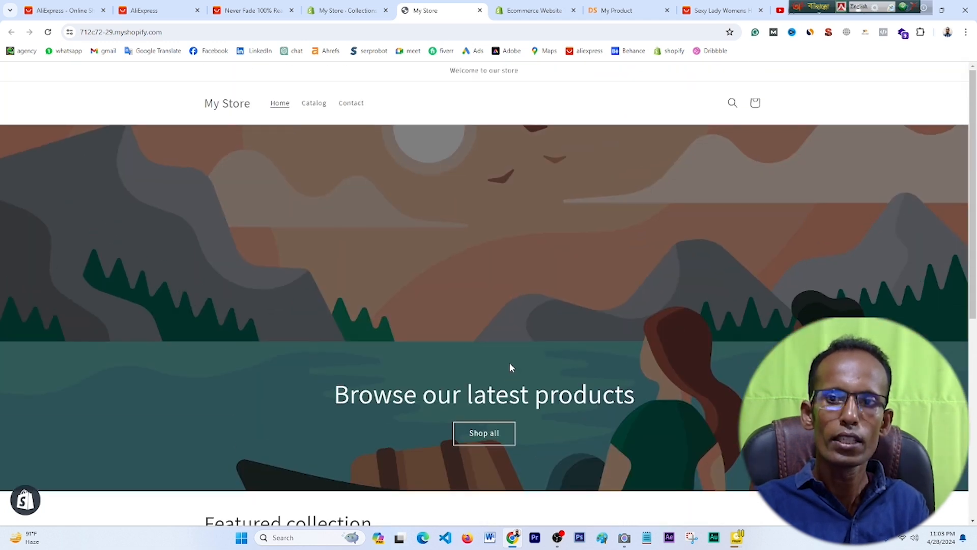
{"action": "scroll", "coordinate": [511, 368], "scroll_direction": "down", "scroll_amount": 2}
{"action": "scroll", "coordinate": [511, 367], "scroll_direction": "down", "scroll_amount": 5}
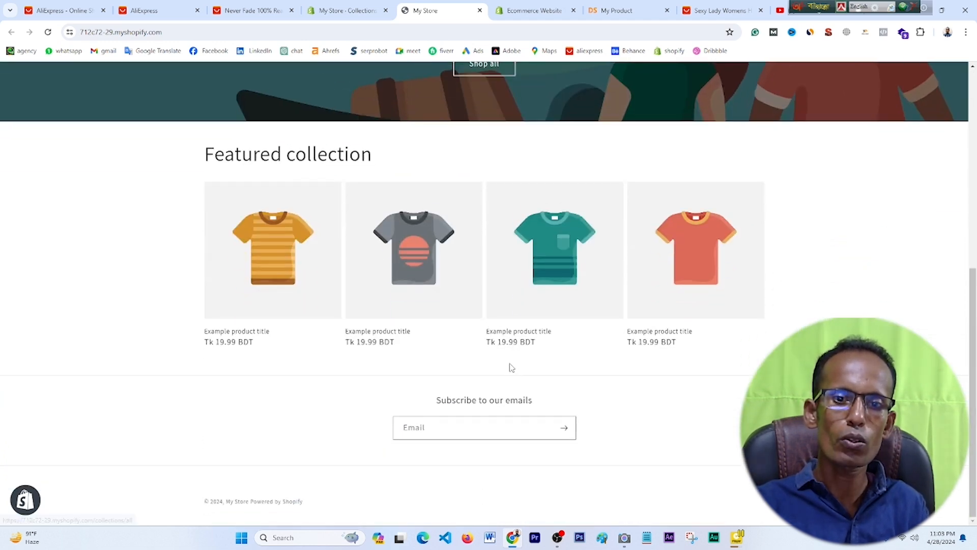
{"action": "scroll", "coordinate": [509, 363], "scroll_direction": "up", "scroll_amount": 5}
{"action": "scroll", "coordinate": [510, 363], "scroll_direction": "up", "scroll_amount": 2}
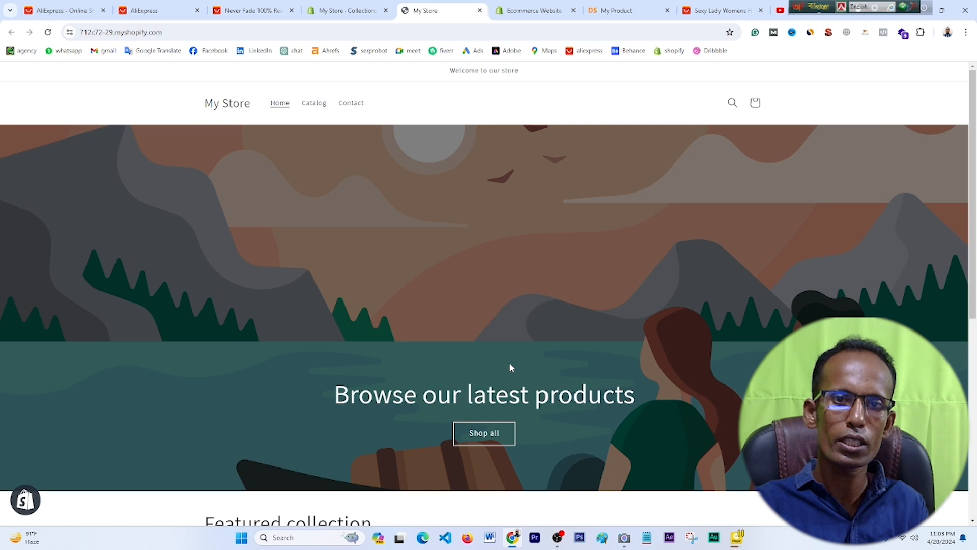
- Return to the Shopify admin and open the current Dawn theme of the online store for customizing
{"action": "left_click", "coordinate": [343, 12]}
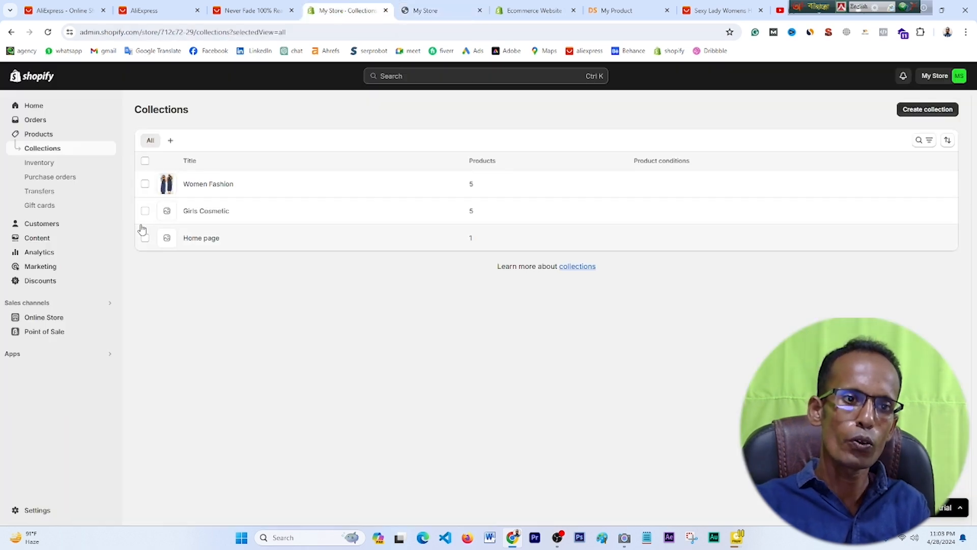
{"action": "left_click", "coordinate": [40, 320]}
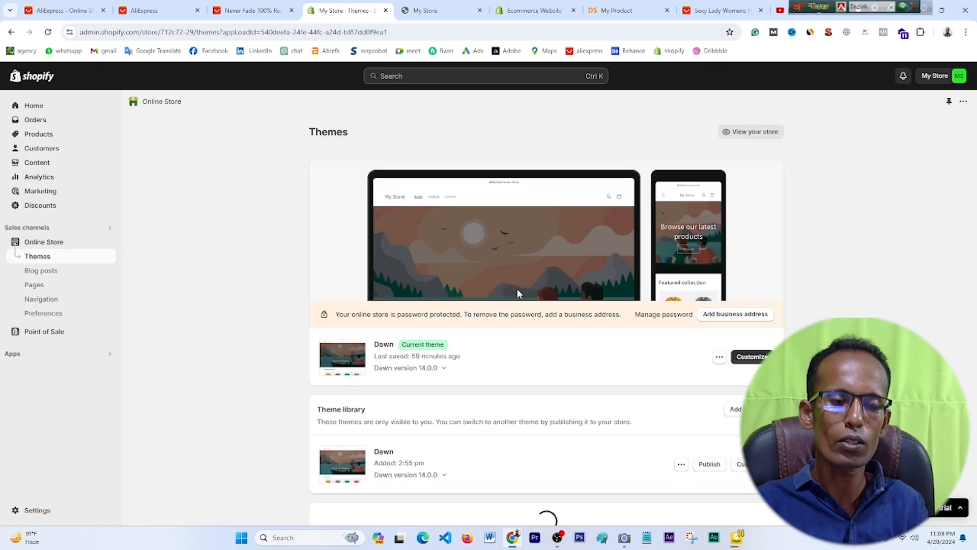
{"action": "left_click", "coordinate": [748, 357]}
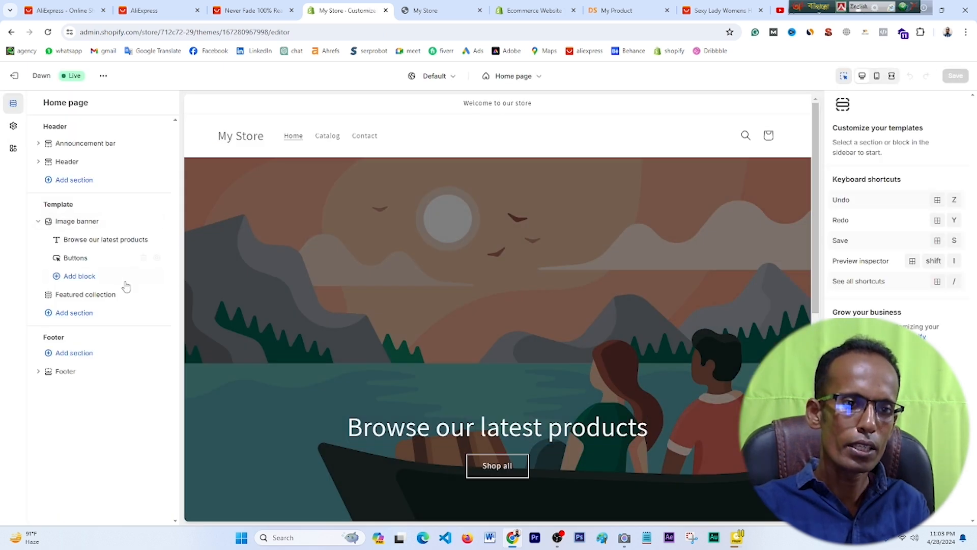
- Assign the Women Fashion collection to the home page's Featured collection section and save the theme
{"action": "mouse_move", "coordinate": [109, 301]}
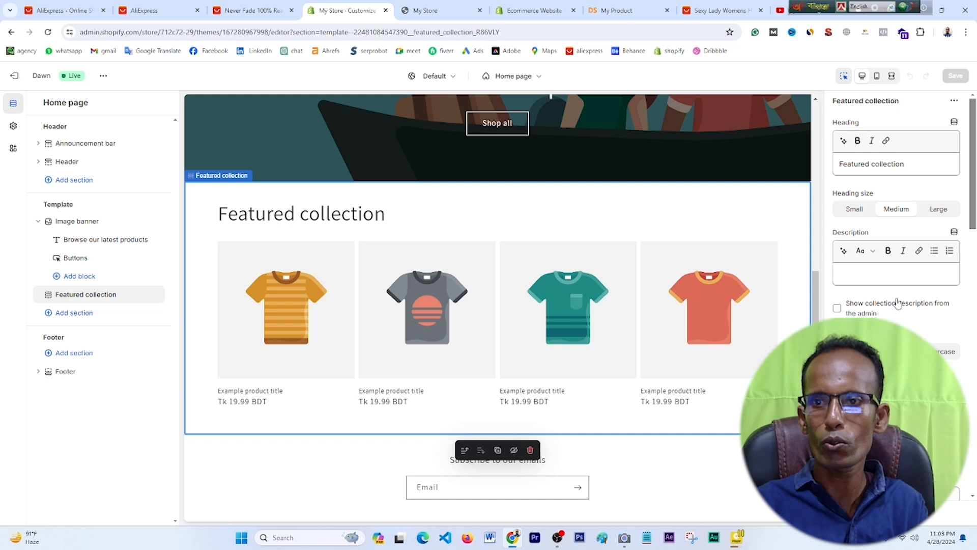
{"action": "scroll", "coordinate": [886, 196], "scroll_direction": "down", "scroll_amount": 2}
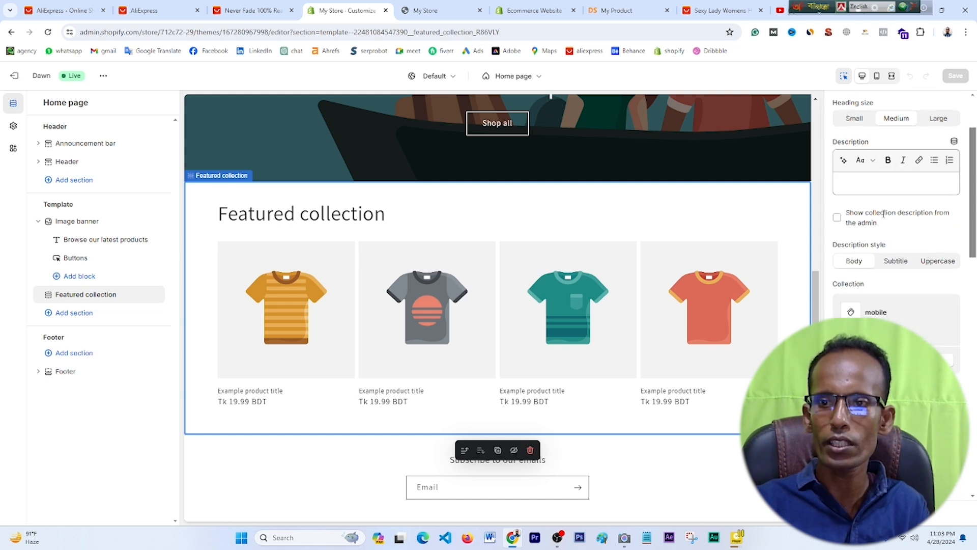
{"action": "left_click", "coordinate": [886, 293]}
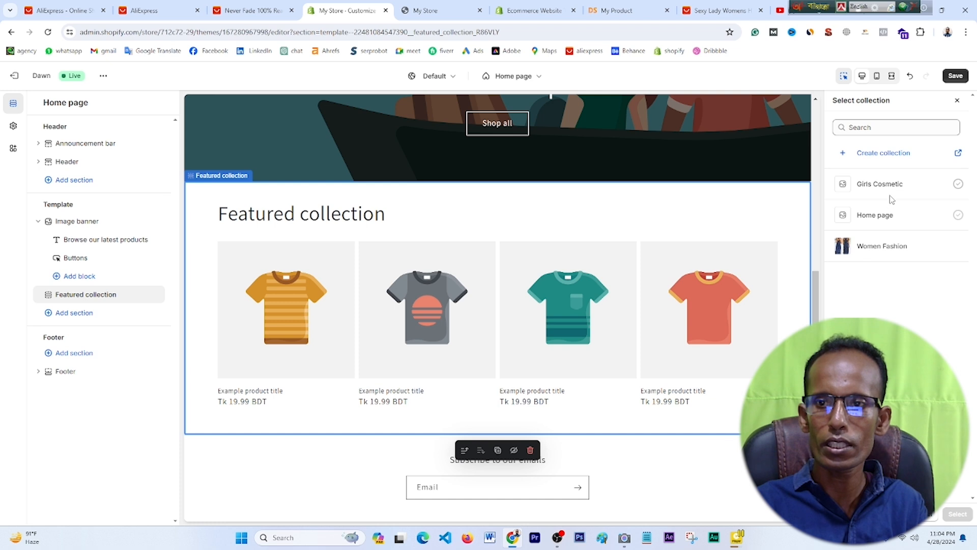
{"action": "left_click", "coordinate": [892, 248]}
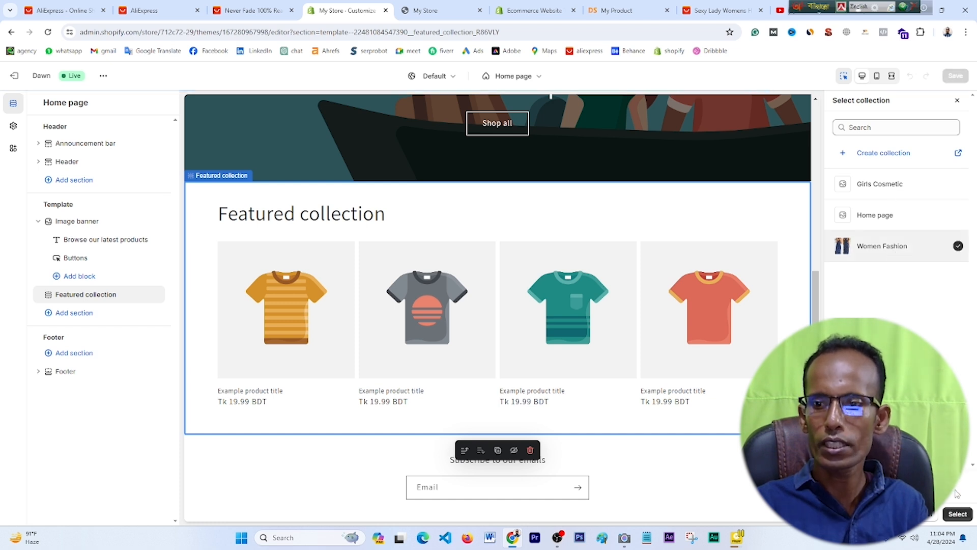
{"action": "left_click", "coordinate": [958, 515]}
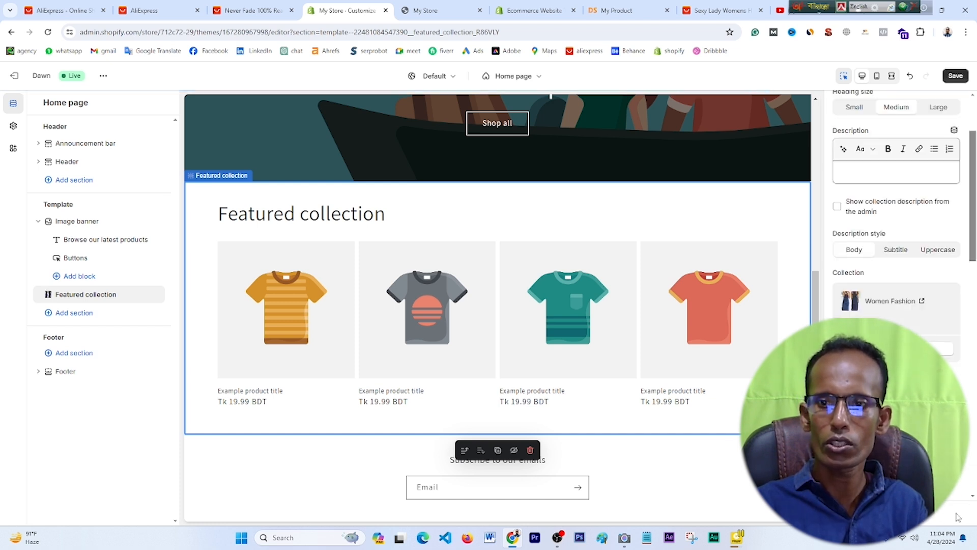
{"action": "left_click", "coordinate": [957, 76]}
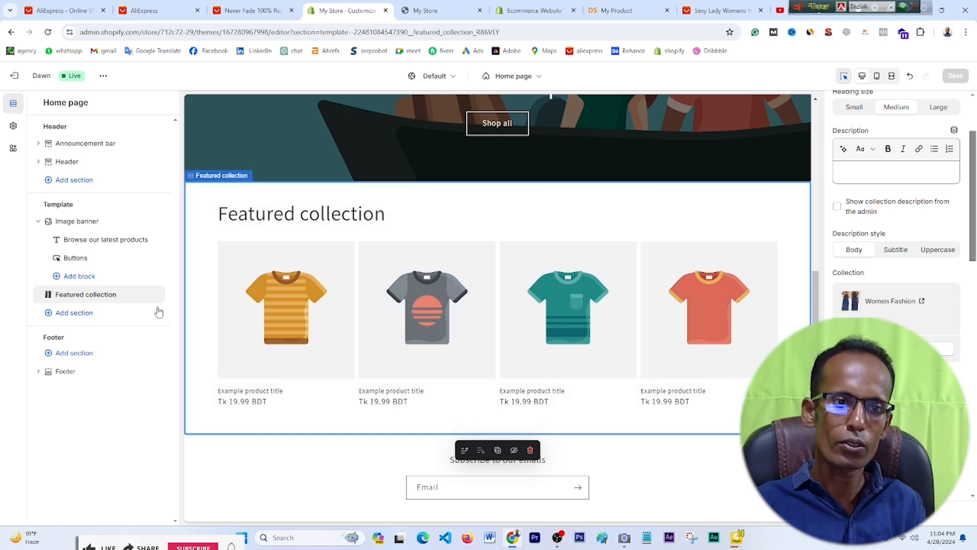
- Add a second Featured collection section to the home page template, set its heading to New Arrival, and save
{"action": "left_click", "coordinate": [74, 313]}
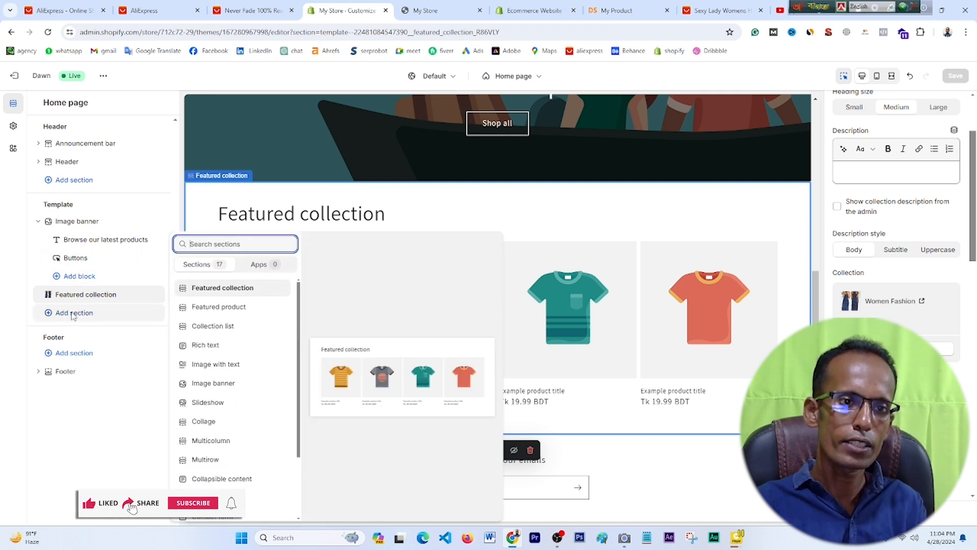
{"action": "left_click", "coordinate": [212, 289]}
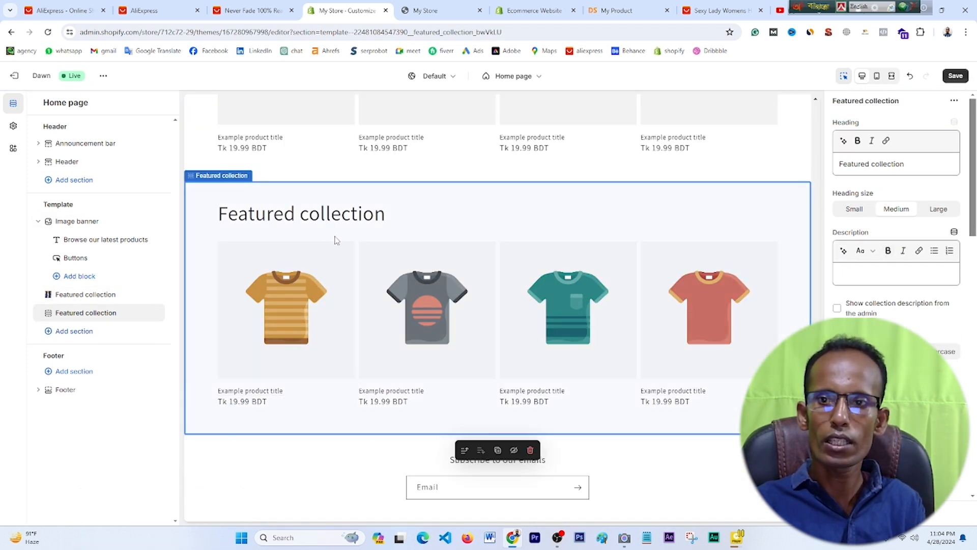
{"action": "left_click", "coordinate": [889, 164]}
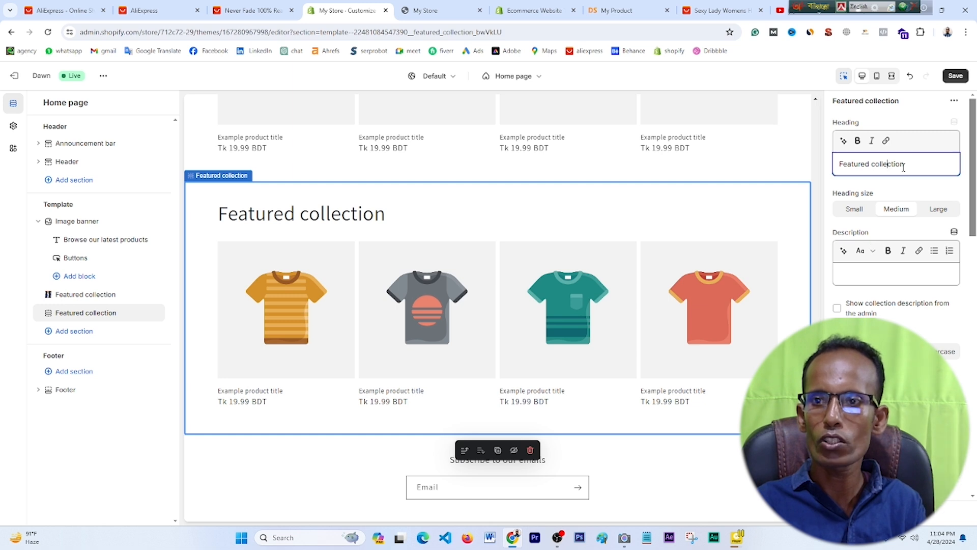
{"action": "left_click_drag", "start_coordinate": [905, 164], "coordinate": [829, 167]}
{"action": "type", "text": "New Arrival"}
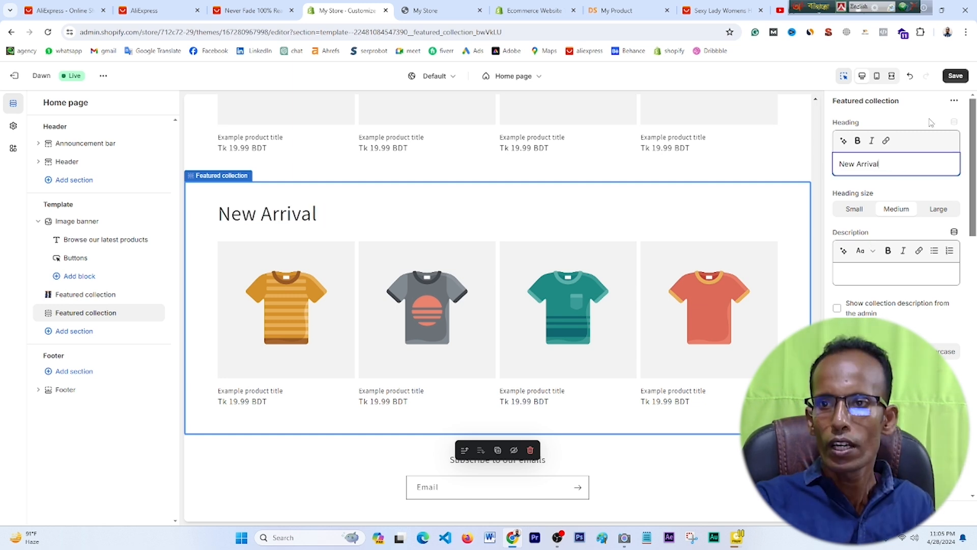
{"action": "left_click", "coordinate": [953, 77]}
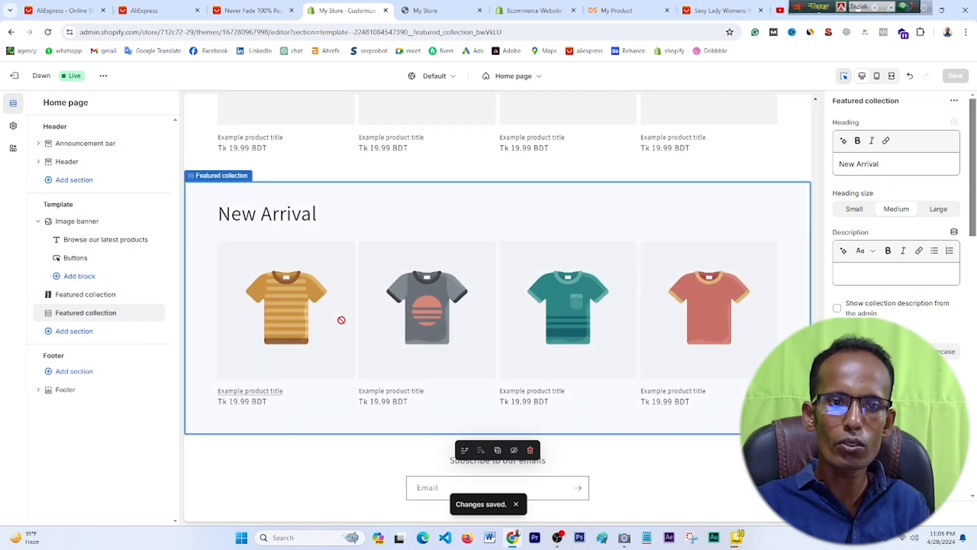
- Assign the Girls Cosmetic collection to the home page's New Arrival section
{"action": "scroll", "coordinate": [757, 274], "scroll_direction": "up", "scroll_amount": 3}
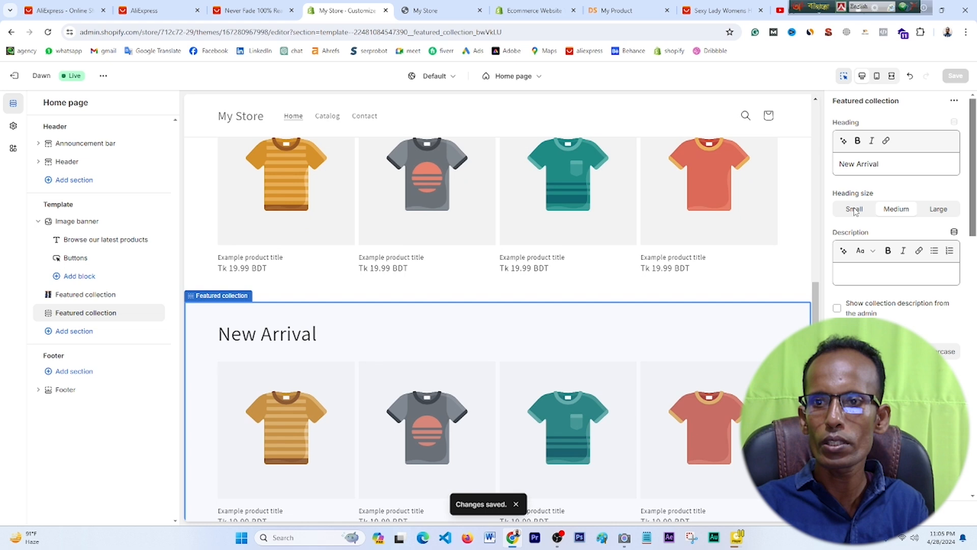
{"action": "scroll", "coordinate": [870, 312], "scroll_direction": "down", "scroll_amount": 2}
{"action": "scroll", "coordinate": [896, 230], "scroll_direction": "down", "scroll_amount": 2}
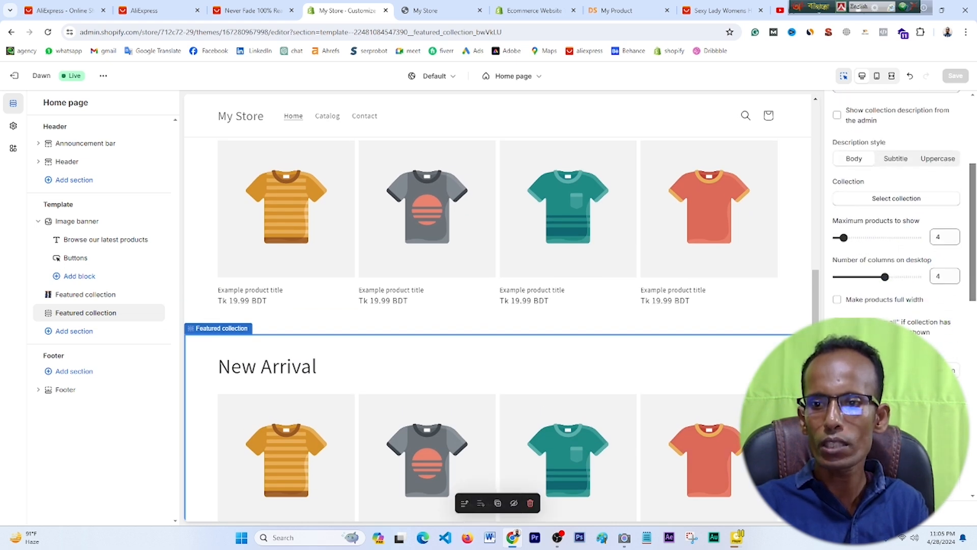
{"action": "scroll", "coordinate": [886, 317], "scroll_direction": "up", "scroll_amount": 2}
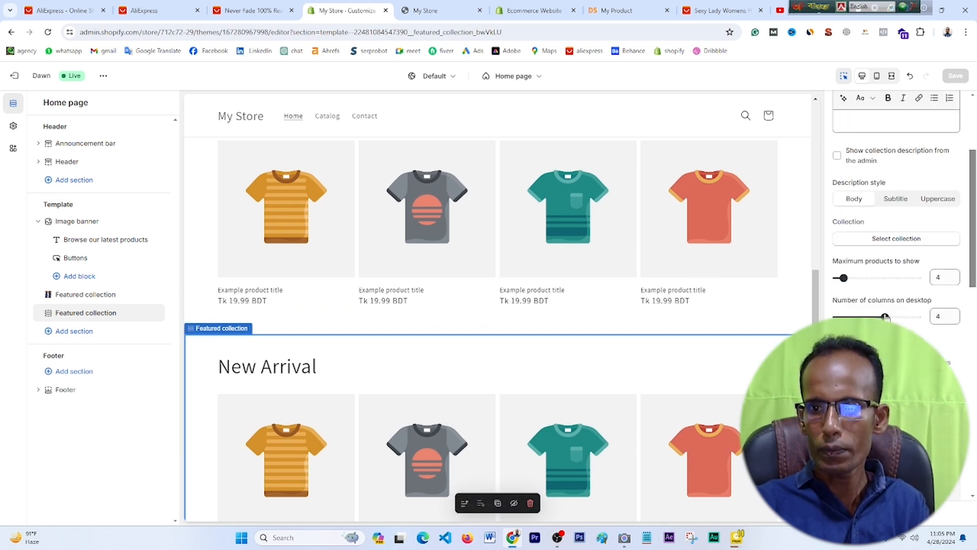
{"action": "left_click", "coordinate": [896, 290]}
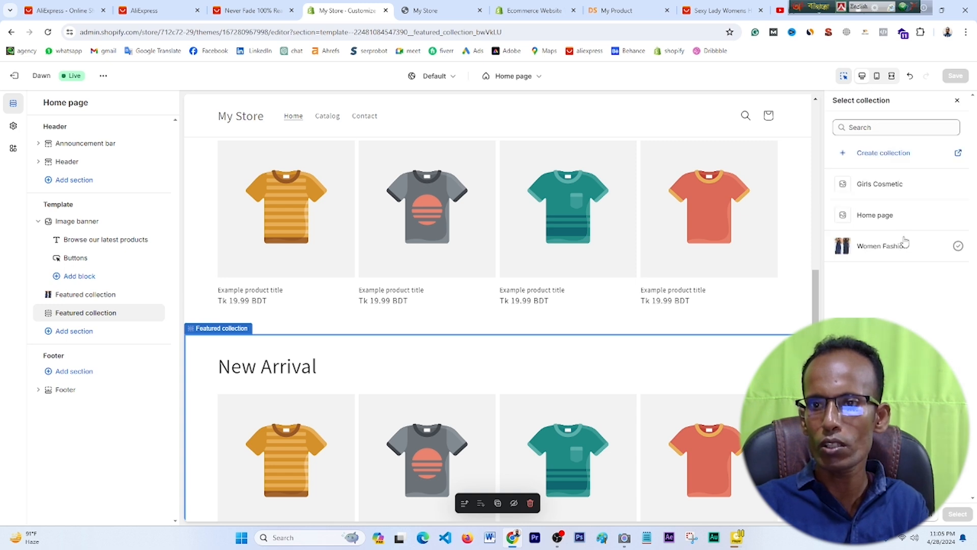
{"action": "left_click", "coordinate": [881, 187]}
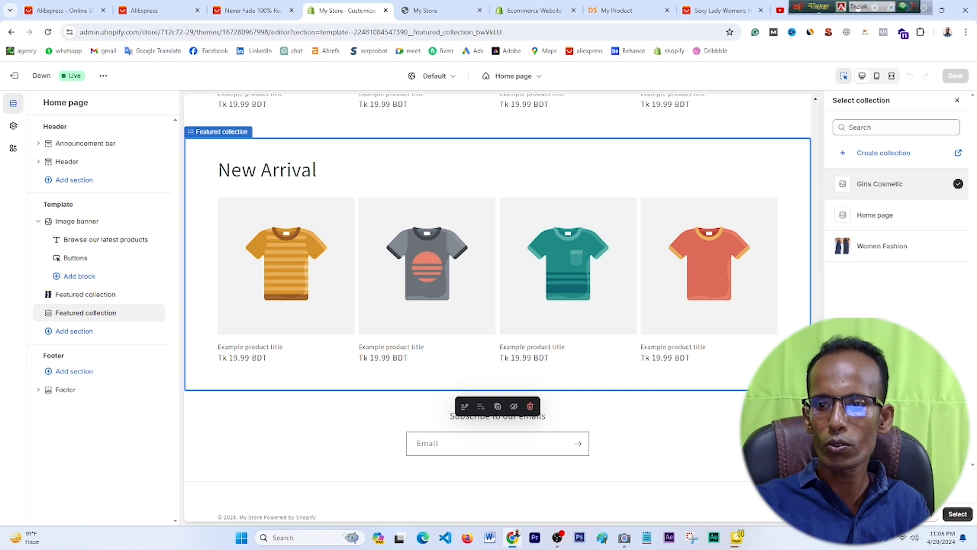
{"action": "left_click", "coordinate": [957, 515]}
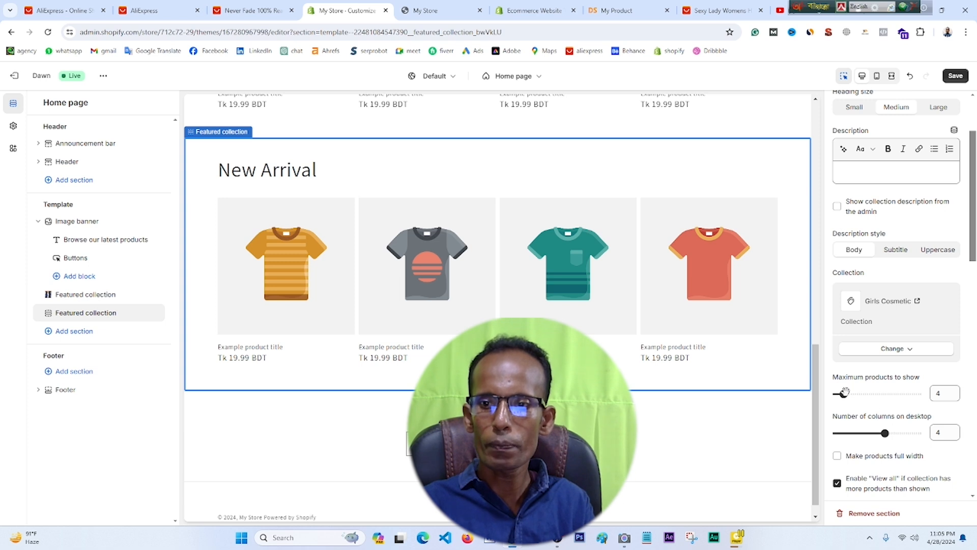
- Set the New Arrival section to show at most 8 products in 4 desktop columns, and save the theme
{"action": "left_click_drag", "start_coordinate": [843, 394], "coordinate": [858, 393]}
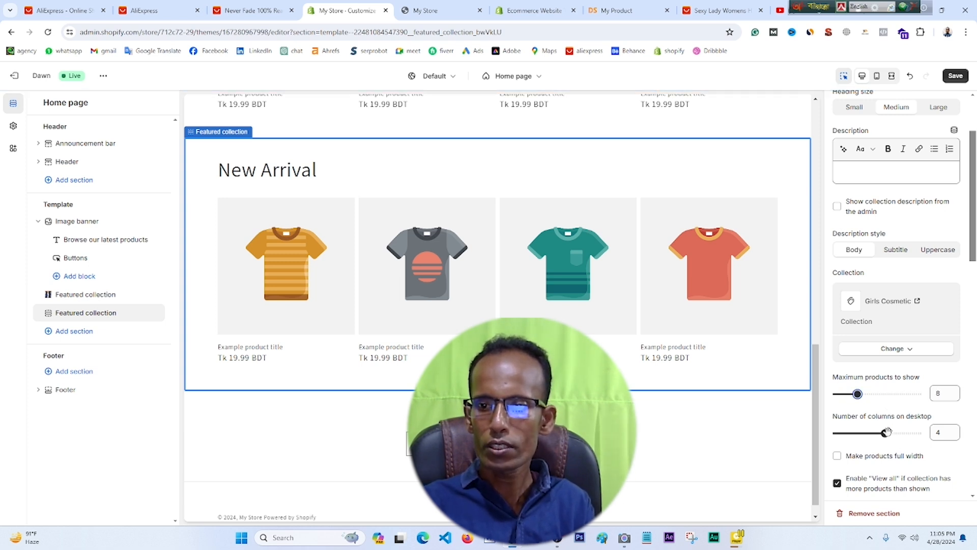
{"action": "left_click_drag", "start_coordinate": [886, 433], "coordinate": [901, 434]}
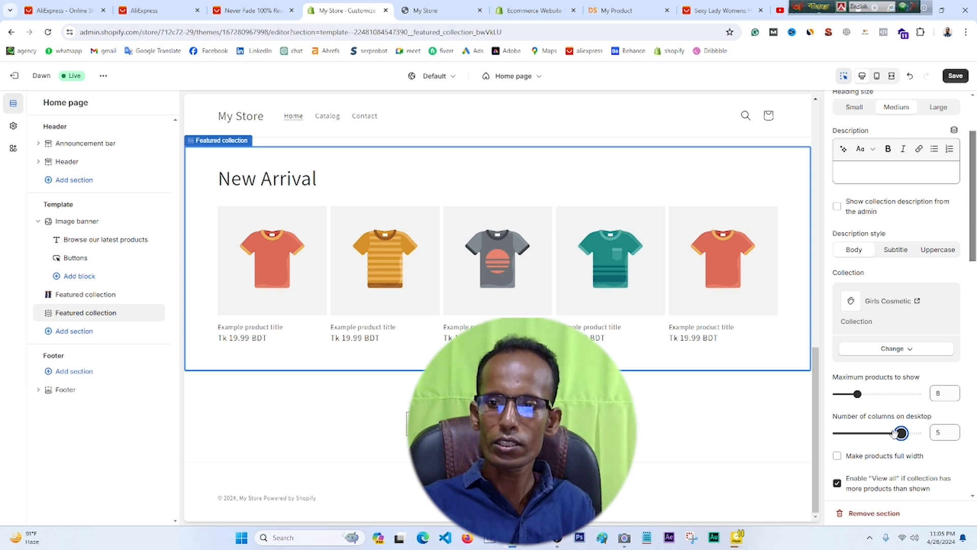
{"action": "left_click_drag", "start_coordinate": [899, 433], "coordinate": [885, 433]}
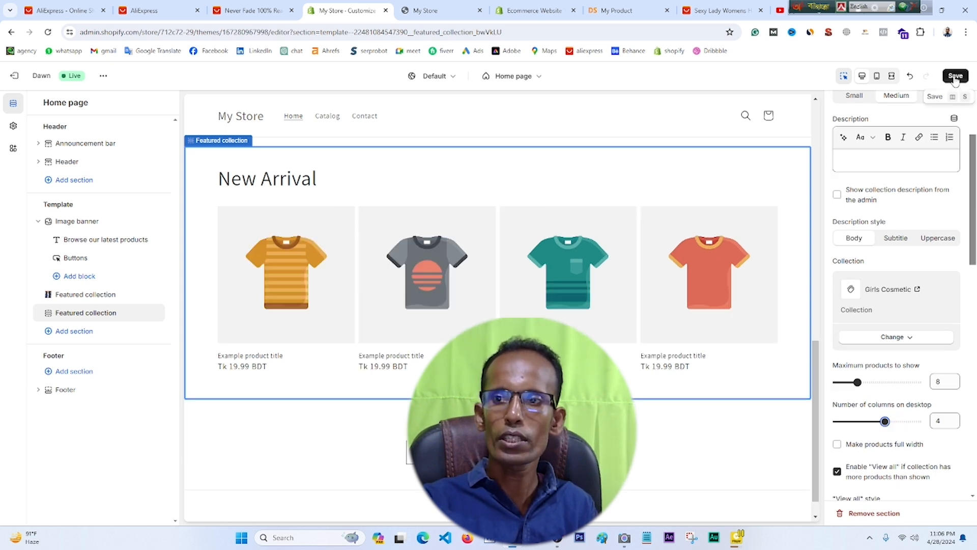
{"action": "left_click", "coordinate": [955, 76]}
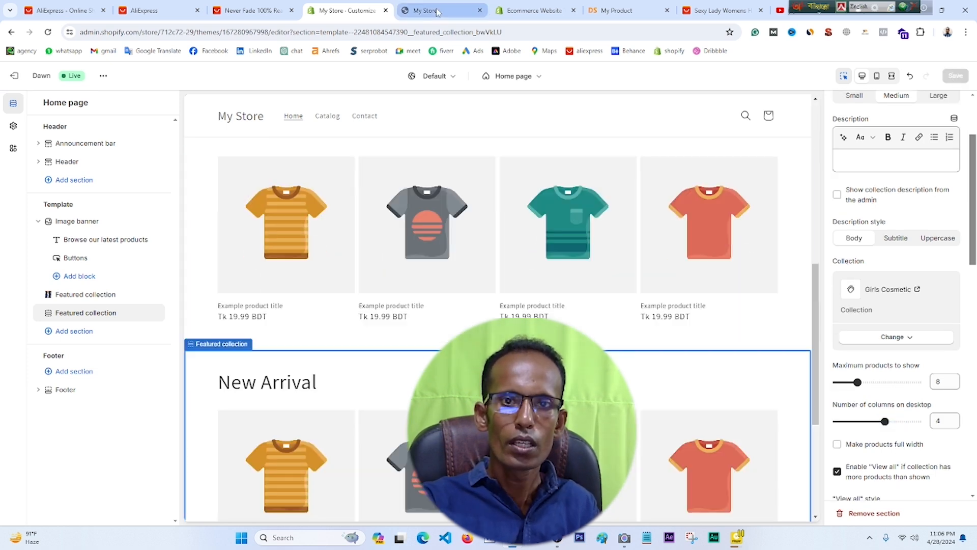
- Switch to the My Store storefront and examine its Featured collection and New Arrival sections
{"action": "left_click", "coordinate": [428, 10]}
{"action": "scroll", "coordinate": [352, 280], "scroll_direction": "down", "scroll_amount": 7}
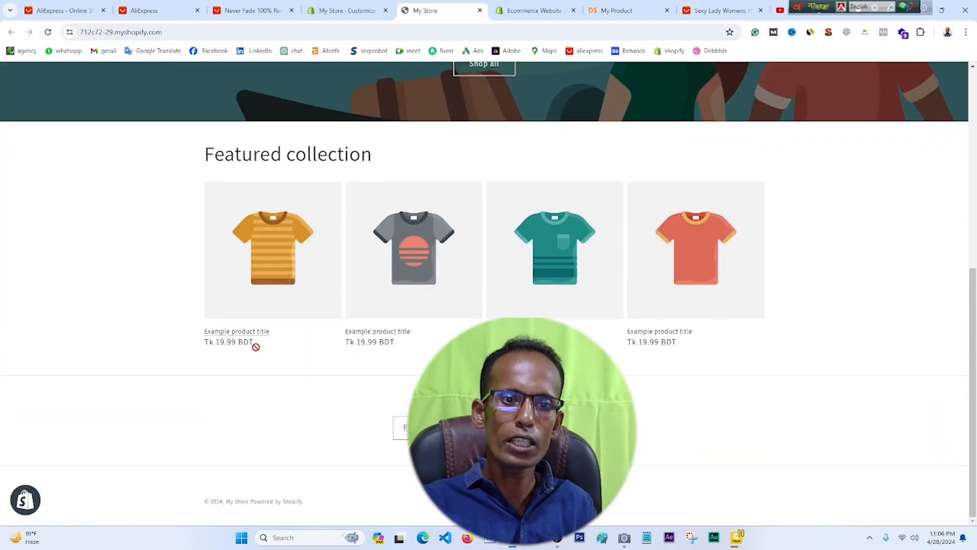
{"action": "scroll", "coordinate": [353, 382], "scroll_direction": "down", "scroll_amount": 4}
{"action": "scroll", "coordinate": [382, 227], "scroll_direction": "up", "scroll_amount": 3}
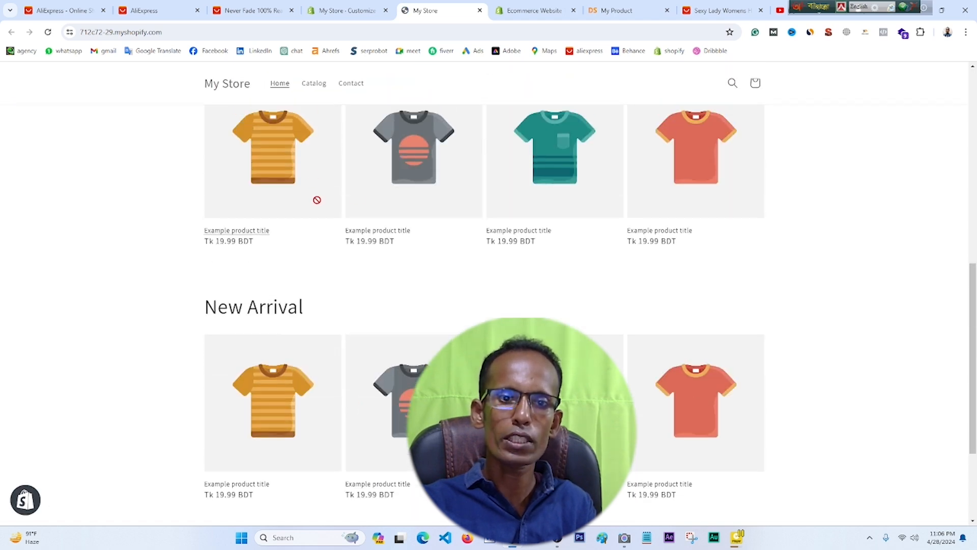
{"action": "scroll", "coordinate": [316, 201], "scroll_direction": "up", "scroll_amount": 2}
{"action": "scroll", "coordinate": [326, 315], "scroll_direction": "down", "scroll_amount": 3}
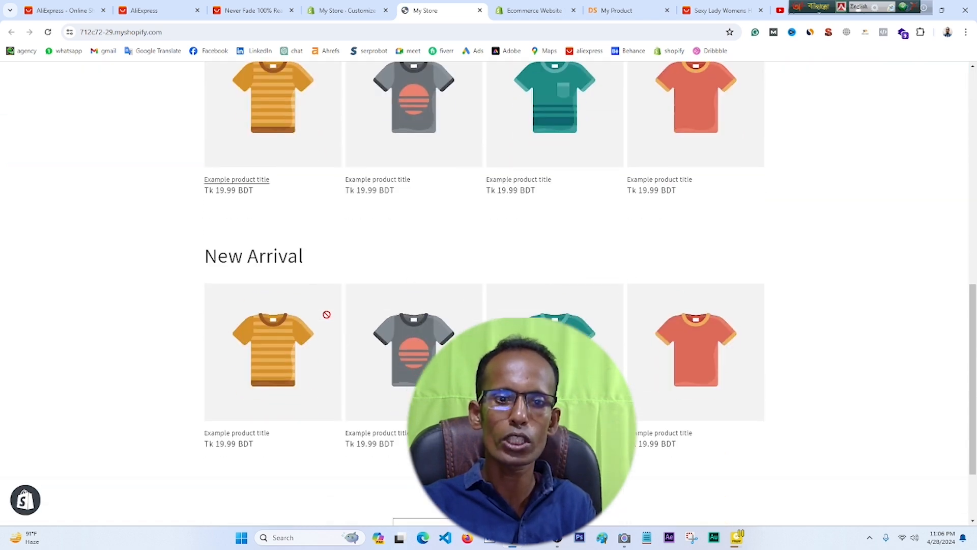
{"action": "left_click", "coordinate": [247, 11]}
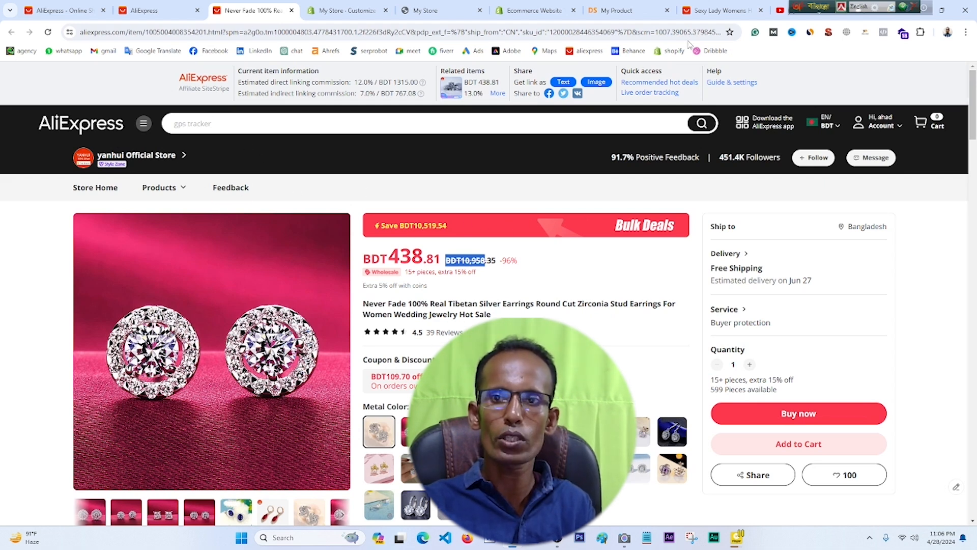
{"action": "left_click", "coordinate": [626, 10]}
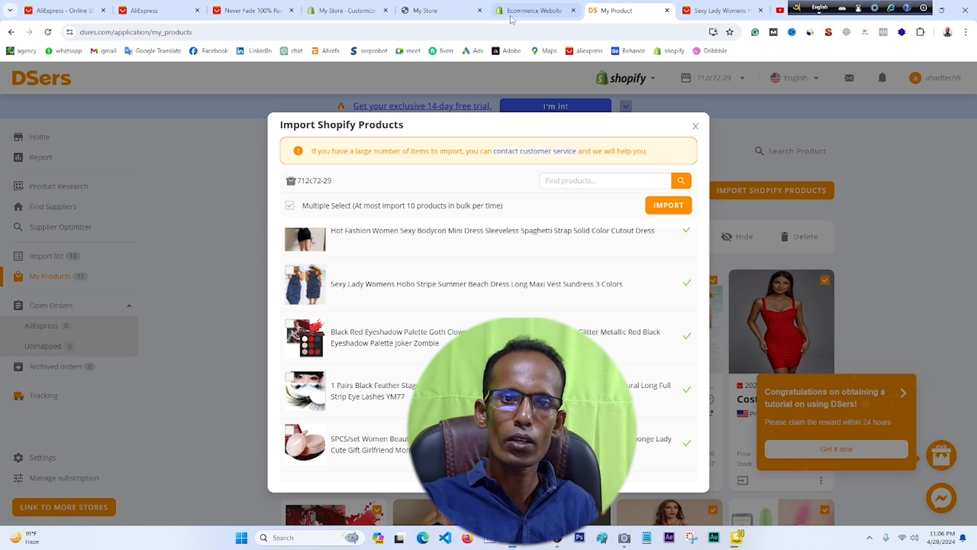
- Return to the Shopify theme editor and add a Featured product section below the New Arrival section in the home page template
{"action": "left_click", "coordinate": [323, 5]}
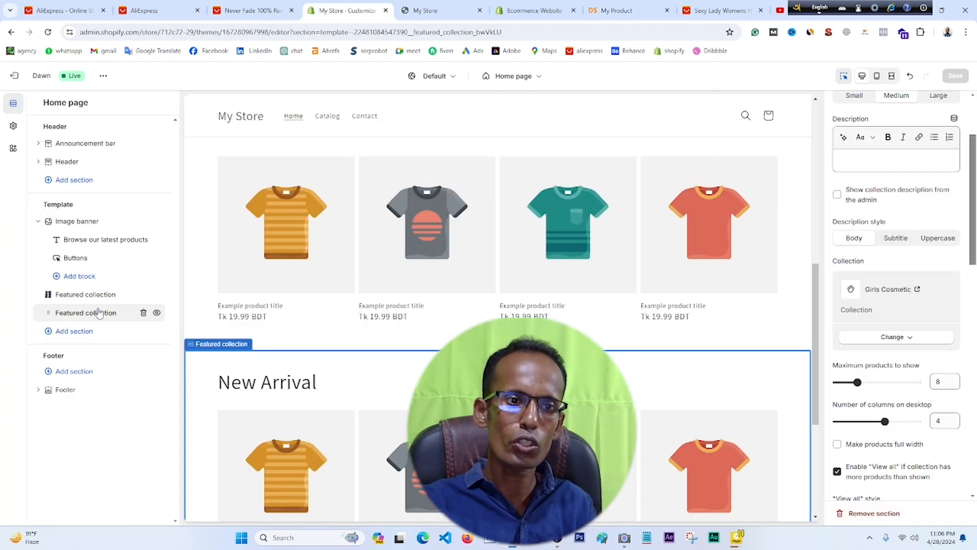
{"action": "left_click", "coordinate": [74, 331]}
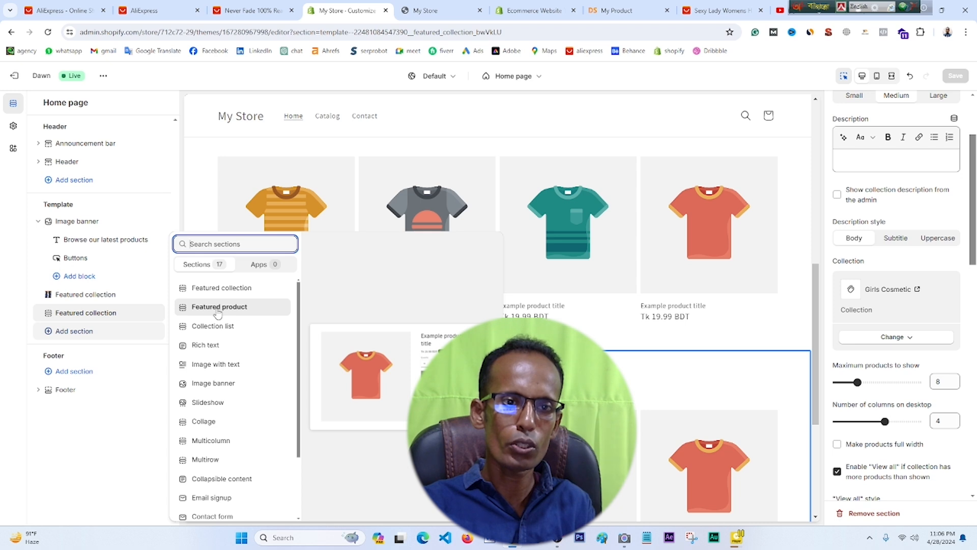
{"action": "key", "text": "Escape"}
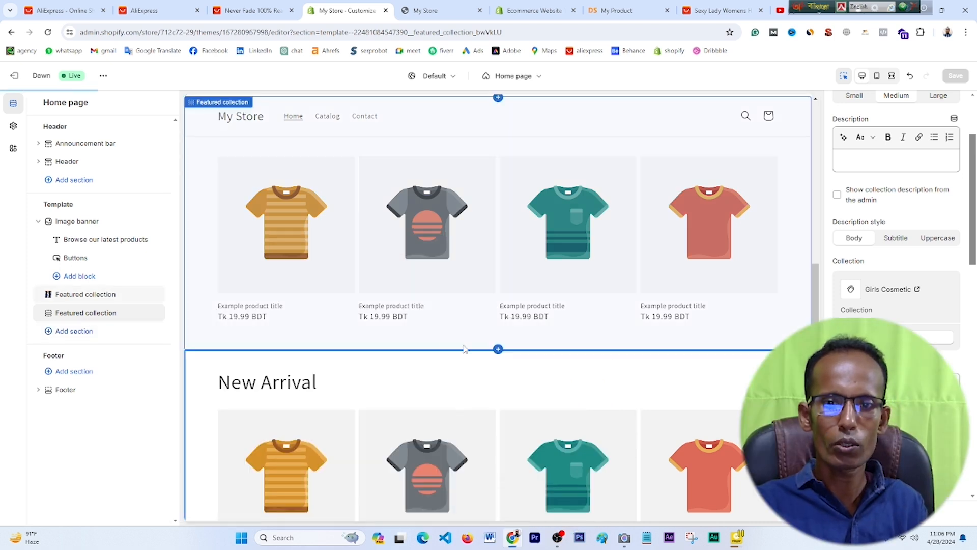
{"action": "scroll", "coordinate": [461, 343], "scroll_direction": "down", "scroll_amount": 3}
{"action": "scroll", "coordinate": [464, 349], "scroll_direction": "down", "scroll_amount": 3}
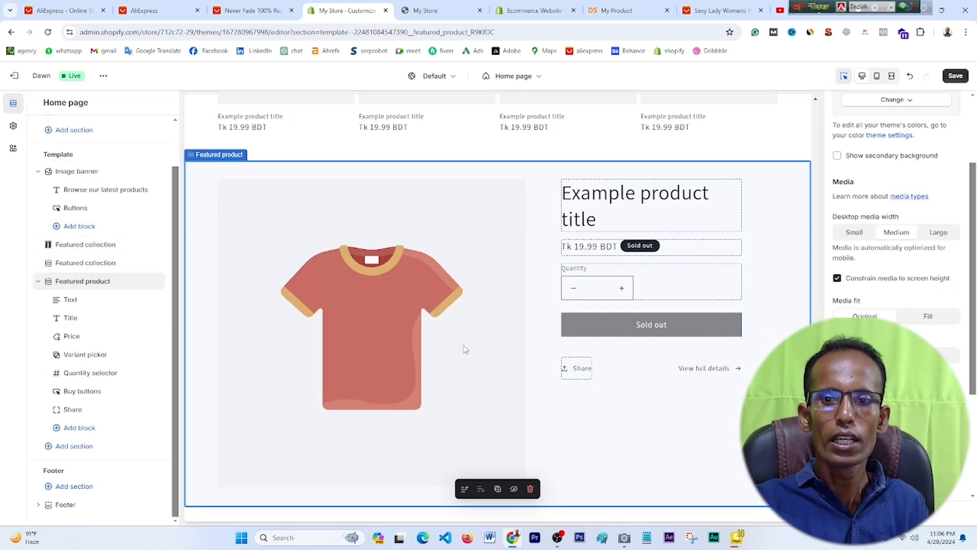
{"action": "scroll", "coordinate": [896, 214], "scroll_direction": "up", "scroll_amount": 3}
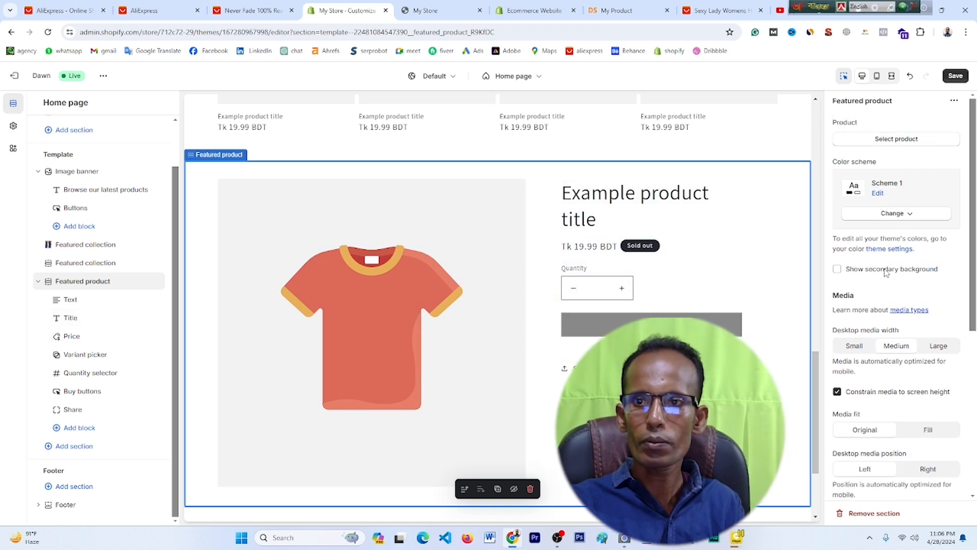
- Assign the 2024 New Women Sexy Spaghetti Strap Rayon product to the Featured product section and save the theme
{"action": "left_click", "coordinate": [902, 141]}
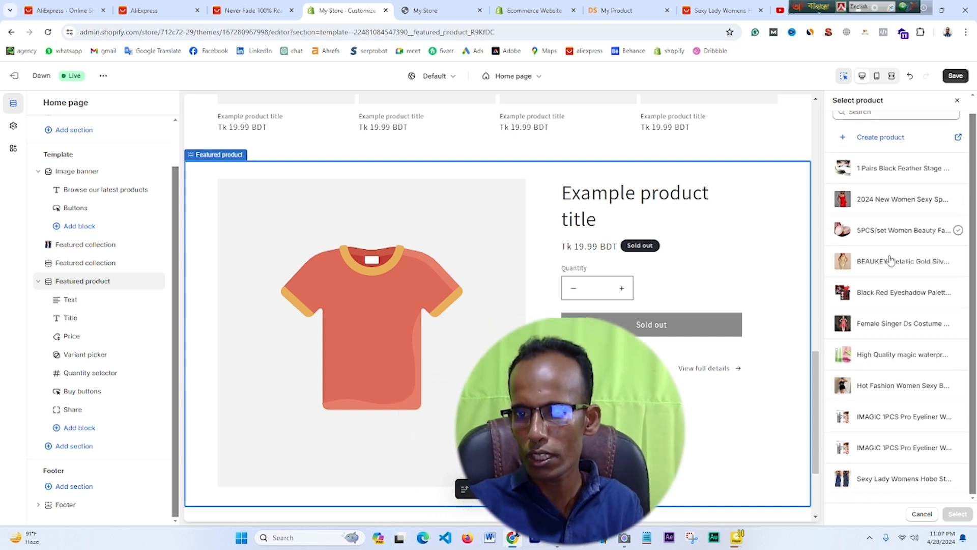
{"action": "left_click", "coordinate": [883, 216]}
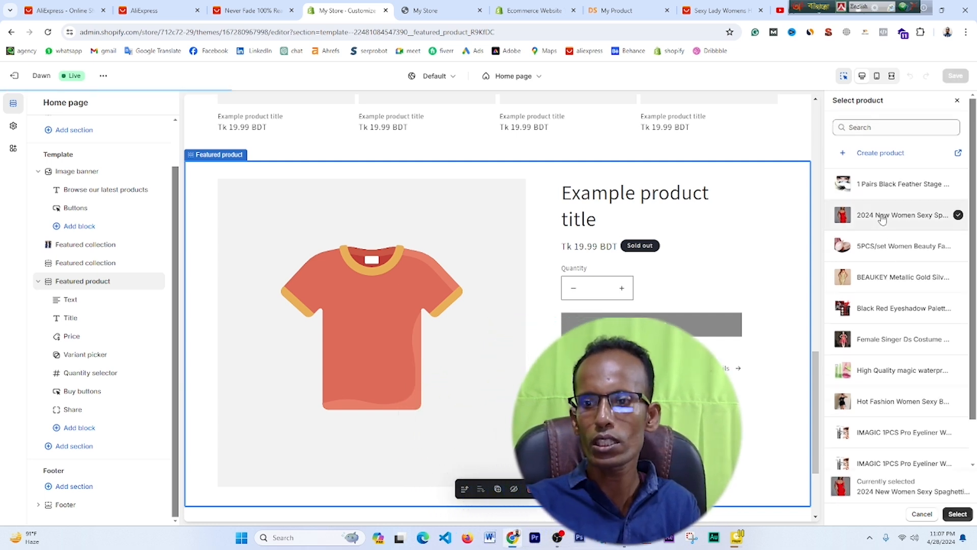
{"action": "left_click", "coordinate": [957, 514]}
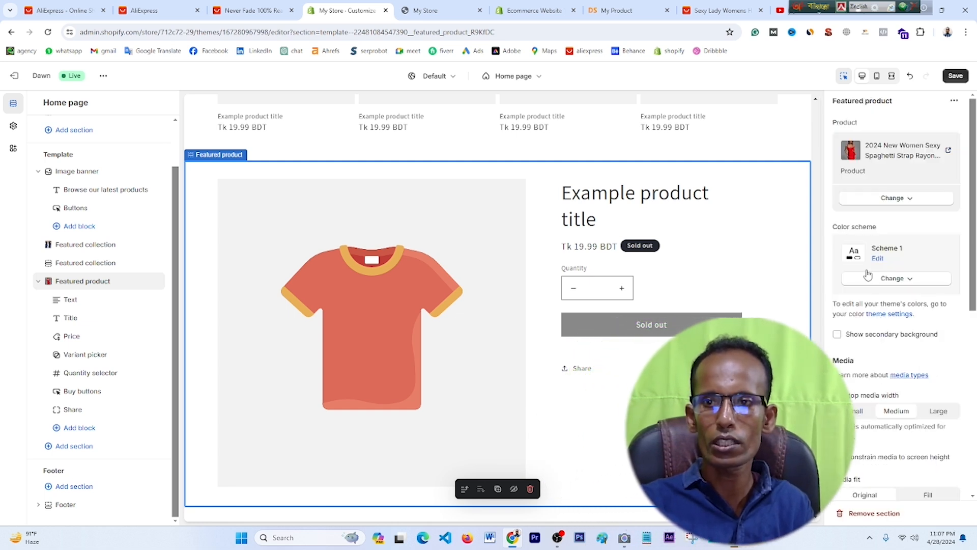
{"action": "left_click", "coordinate": [951, 76]}
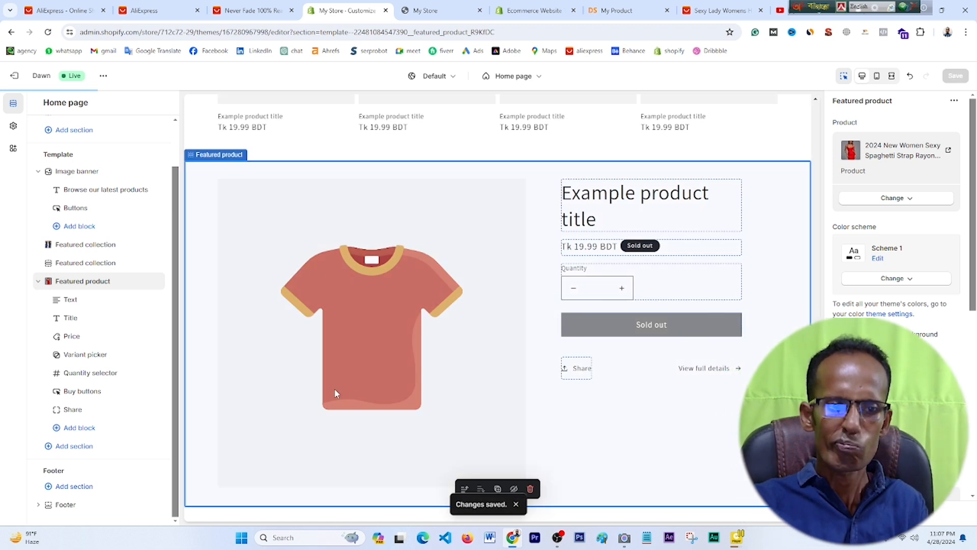
- Reload the My Store storefront and examine the home page's banner, Featured collection, New Arrival and featured product sections
{"action": "left_click", "coordinate": [426, 11]}
{"action": "left_click", "coordinate": [48, 32]}
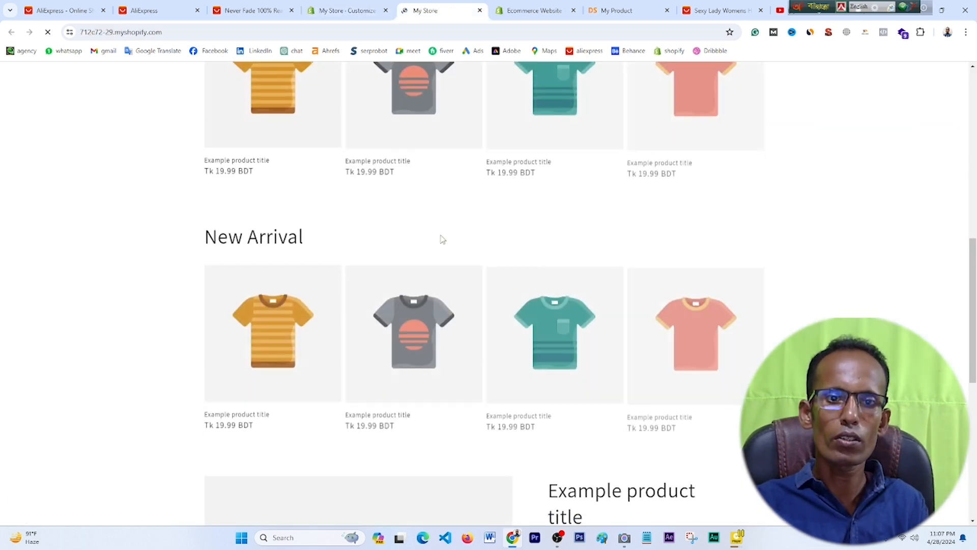
{"action": "scroll", "coordinate": [439, 237], "scroll_direction": "down", "scroll_amount": 8}
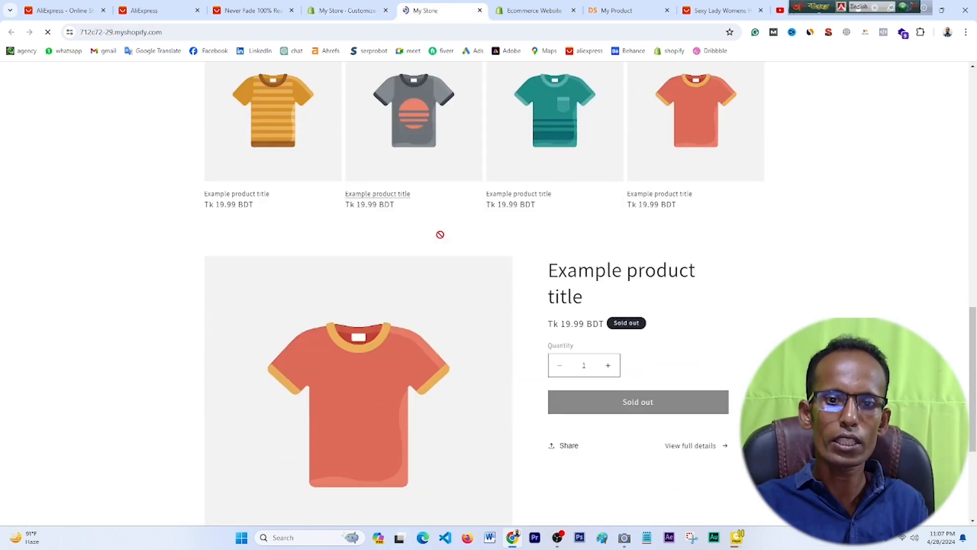
{"action": "scroll", "coordinate": [357, 350], "scroll_direction": "up", "scroll_amount": 11}
{"action": "scroll", "coordinate": [354, 399], "scroll_direction": "down", "scroll_amount": 6}
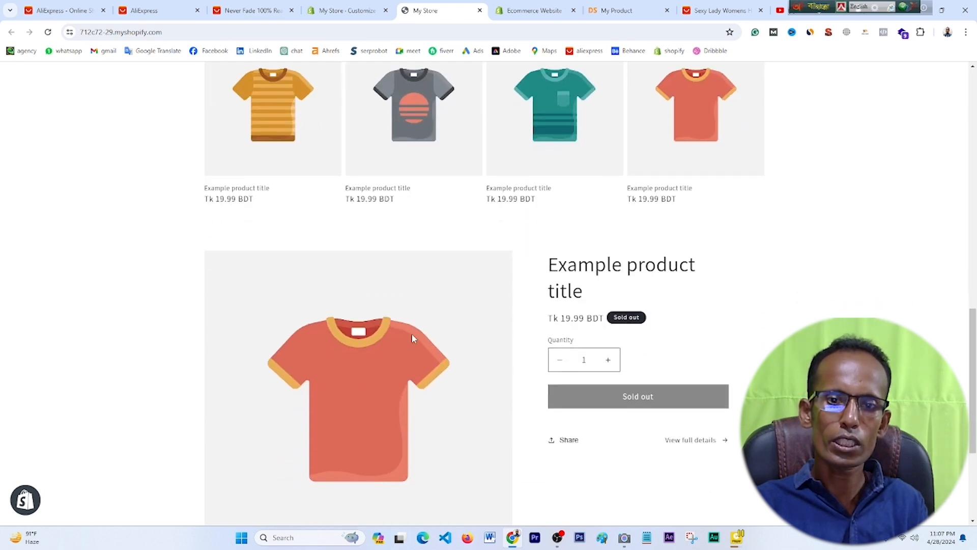
{"action": "scroll", "coordinate": [412, 336], "scroll_direction": "down", "scroll_amount": 4}
{"action": "scroll", "coordinate": [412, 330], "scroll_direction": "up", "scroll_amount": 10}
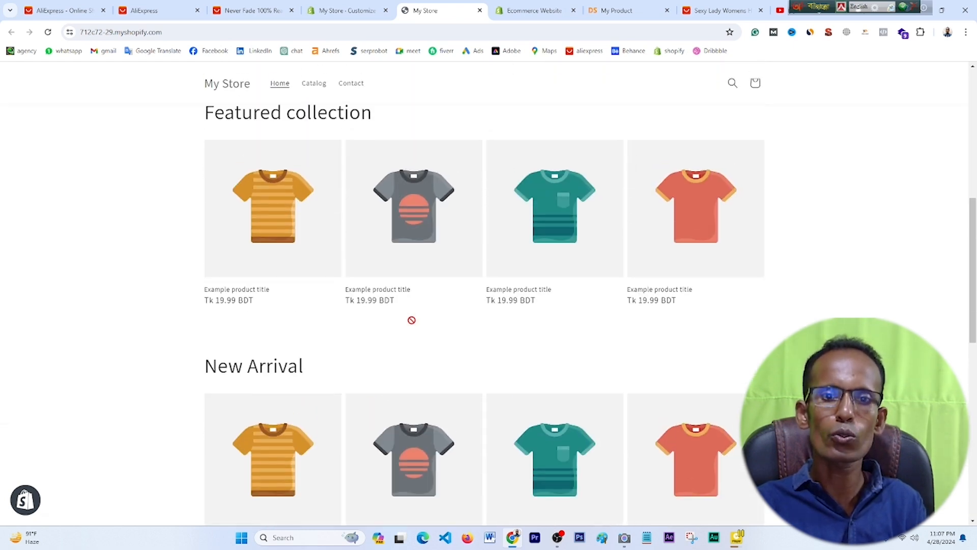
{"action": "scroll", "coordinate": [374, 431], "scroll_direction": "down", "scroll_amount": 2}
{"action": "scroll", "coordinate": [376, 431], "scroll_direction": "down", "scroll_amount": 6}
{"action": "scroll", "coordinate": [375, 432], "scroll_direction": "up", "scroll_amount": 10}
{"action": "scroll", "coordinate": [369, 406], "scroll_direction": "up", "scroll_amount": 5}
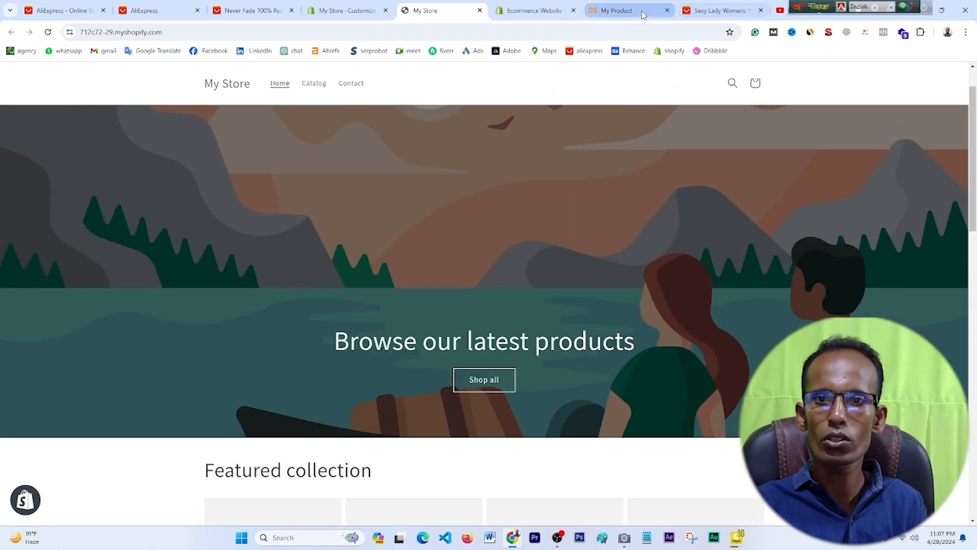
- Switch to the DSers product page and close the Import Shopify Products dialog
{"action": "left_click", "coordinate": [644, 13]}
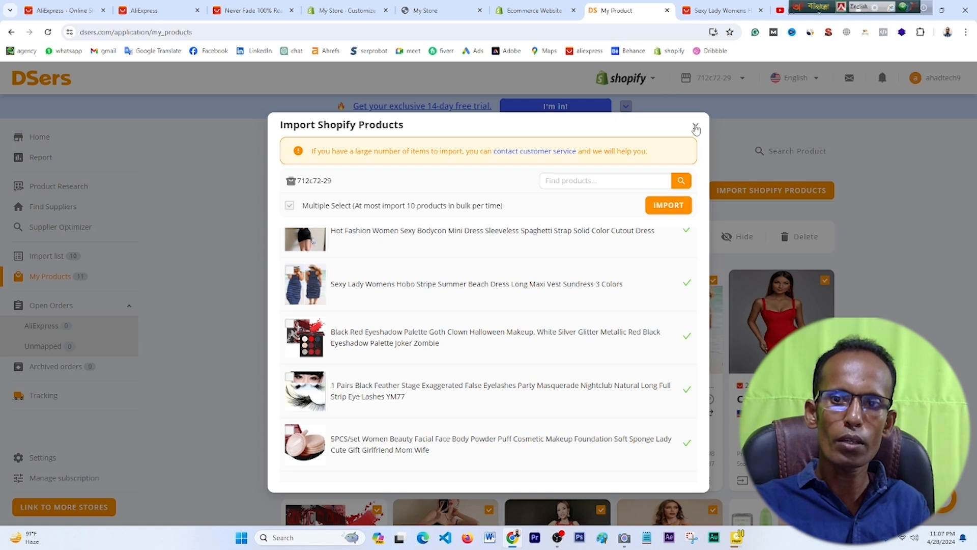
{"action": "left_click", "coordinate": [695, 126]}
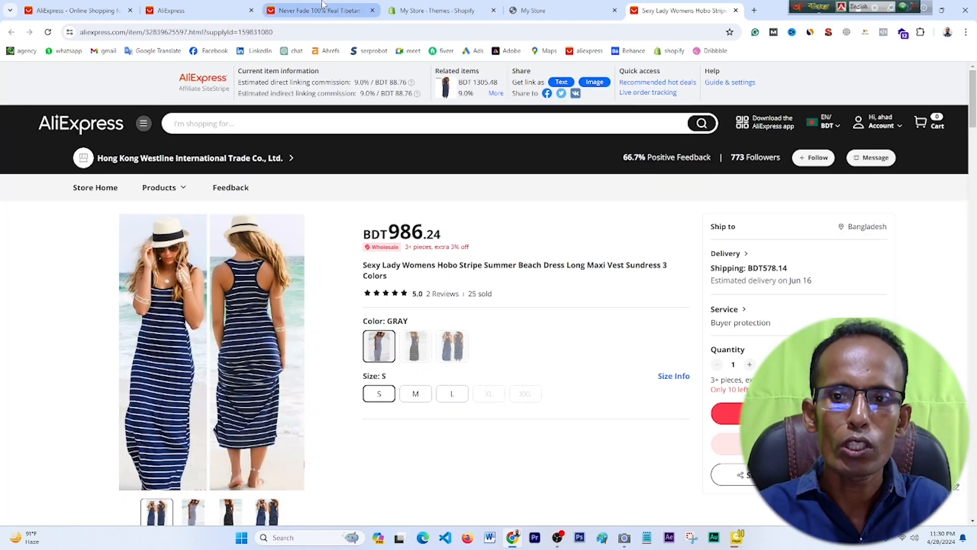
- Switch to the AliExpress page of the Tibetan silver earrings and examine the shipping methods offered for delivery to Bangladesh
{"action": "left_click", "coordinate": [321, 6]}
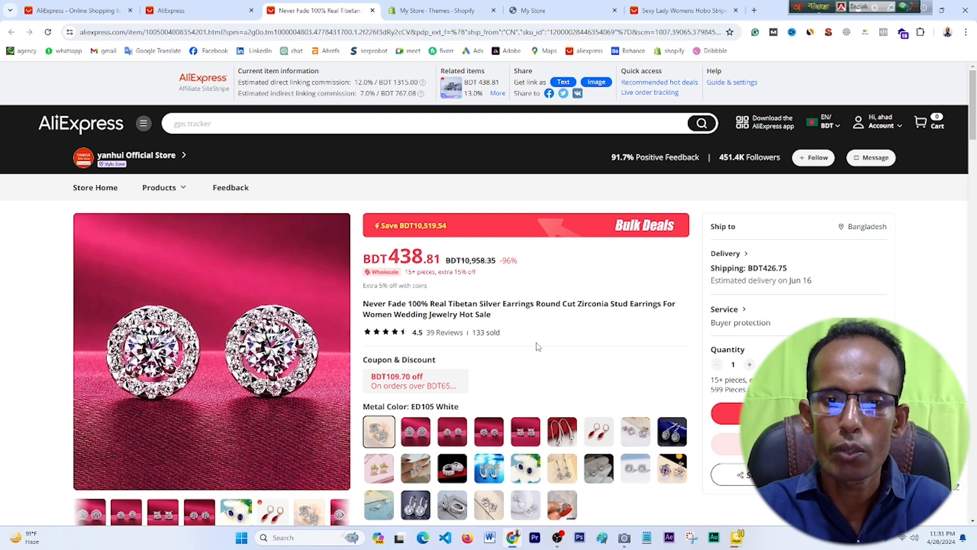
{"action": "scroll", "coordinate": [520, 371], "scroll_direction": "down", "scroll_amount": 2}
{"action": "scroll", "coordinate": [520, 371], "scroll_direction": "up", "scroll_amount": 2}
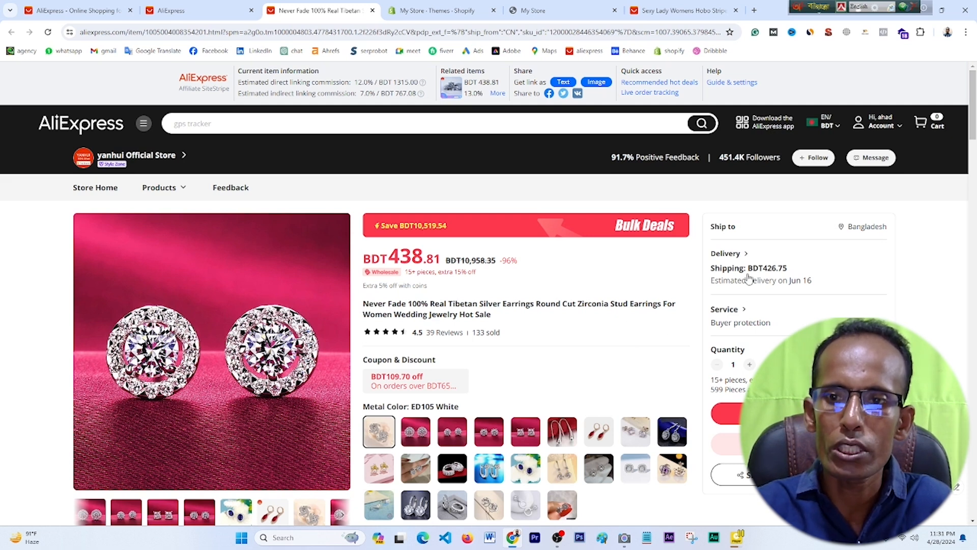
{"action": "left_click", "coordinate": [741, 261]}
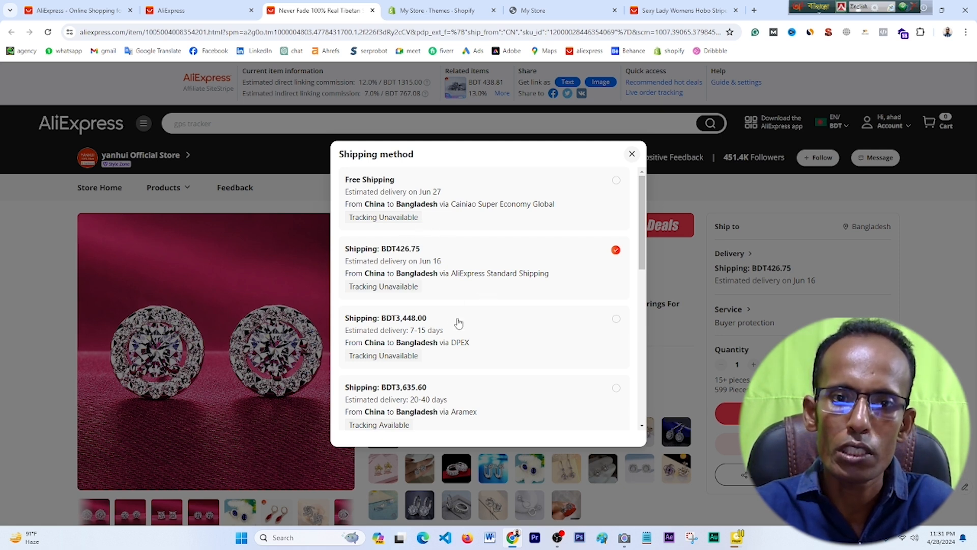
{"action": "scroll", "coordinate": [456, 320], "scroll_direction": "down", "scroll_amount": 2}
{"action": "scroll", "coordinate": [453, 321], "scroll_direction": "up", "scroll_amount": 2}
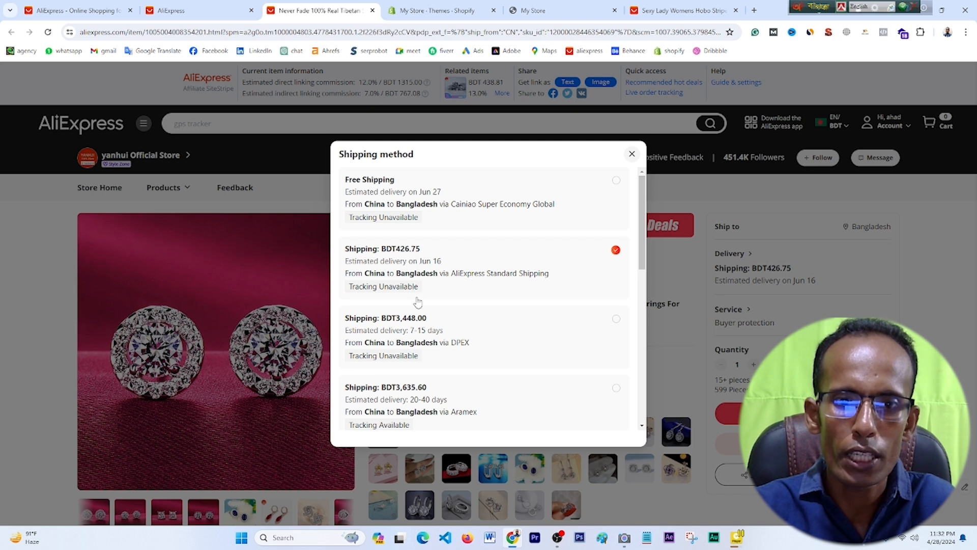
- Switch the earrings' shipping method to DPEX and back to AliExpress Standard Shipping
{"action": "scroll", "coordinate": [401, 332], "scroll_direction": "down", "scroll_amount": 1}
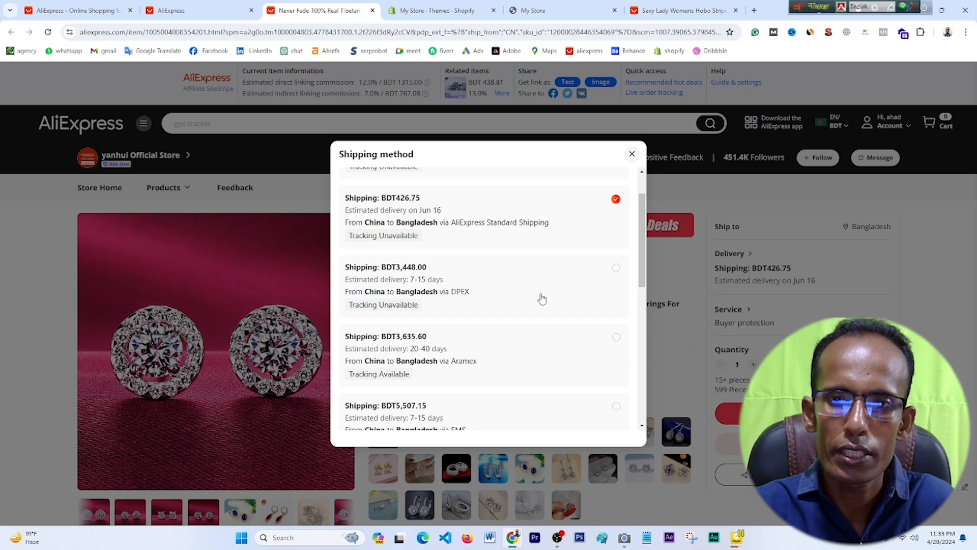
{"action": "left_click", "coordinate": [618, 268]}
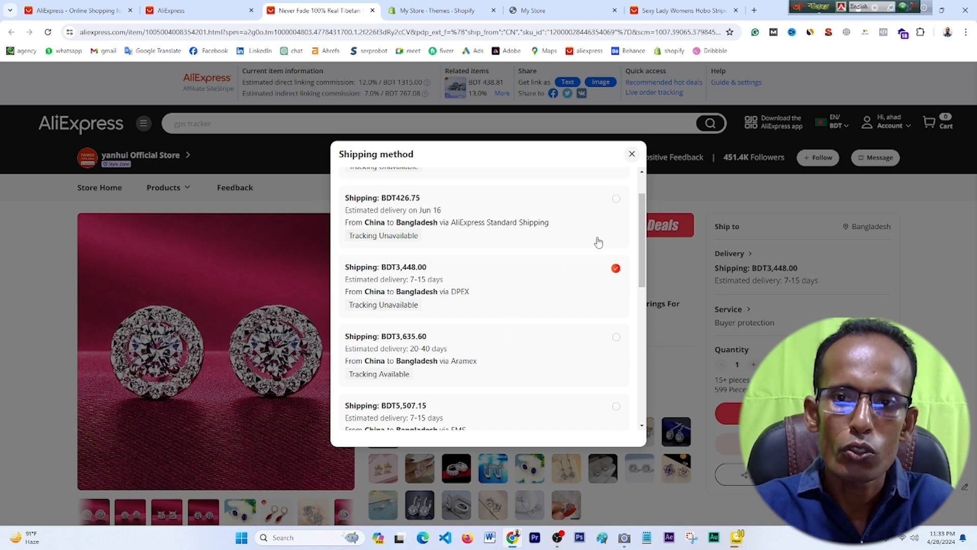
{"action": "left_click", "coordinate": [678, 258]}
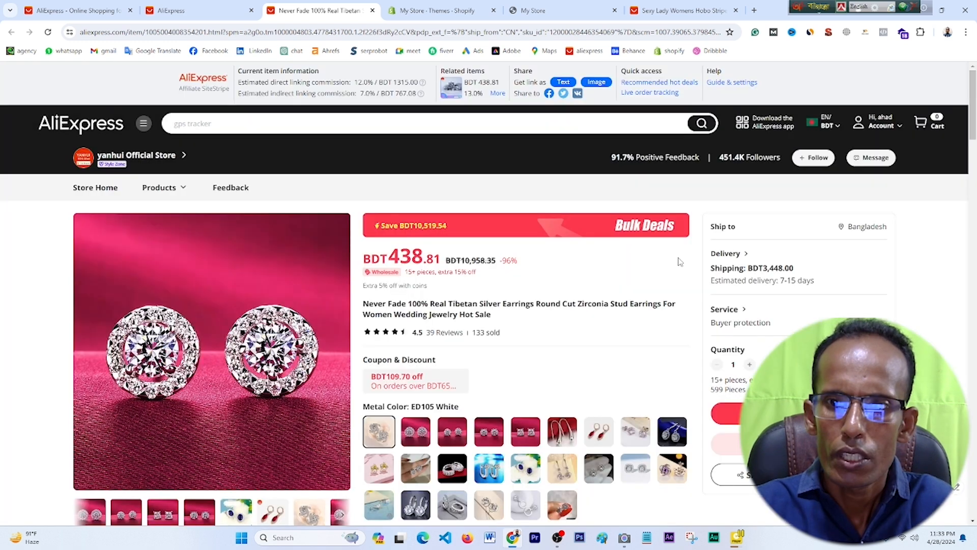
{"action": "left_click", "coordinate": [776, 271]}
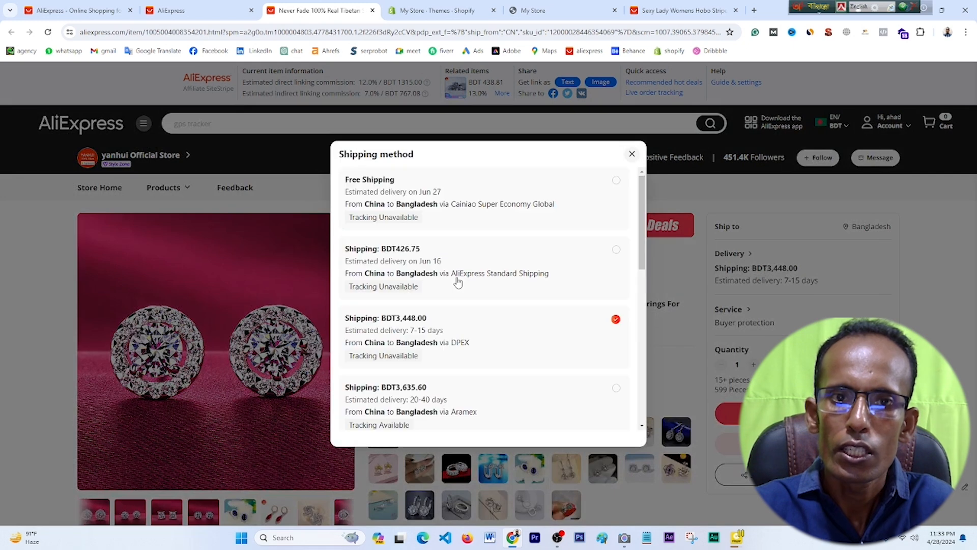
{"action": "left_click", "coordinate": [616, 255]}
{"action": "left_click", "coordinate": [758, 269]}
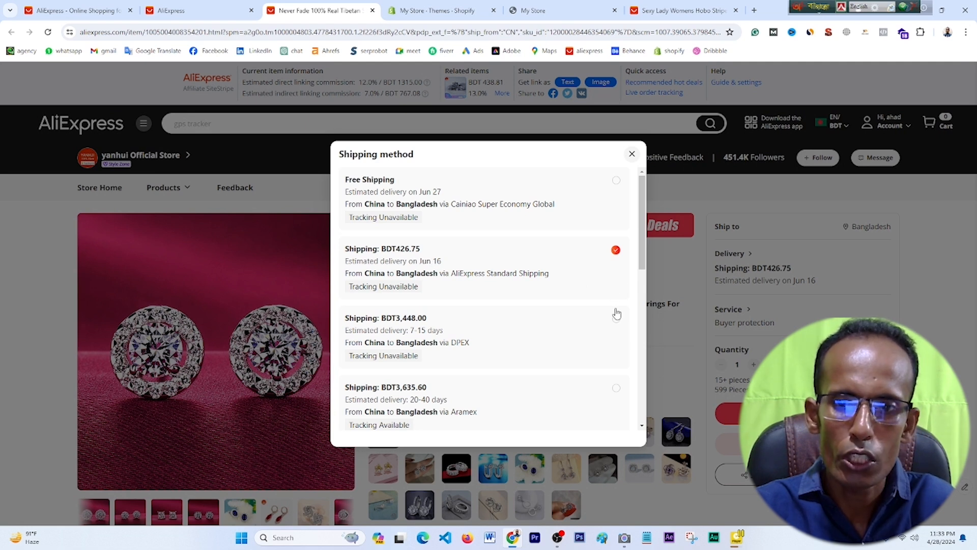
- Examine the remaining shipping methods for the earrings, from DPEX and Aramex through to DHL, and close the list
{"action": "scroll", "coordinate": [543, 356], "scroll_direction": "down", "scroll_amount": 1}
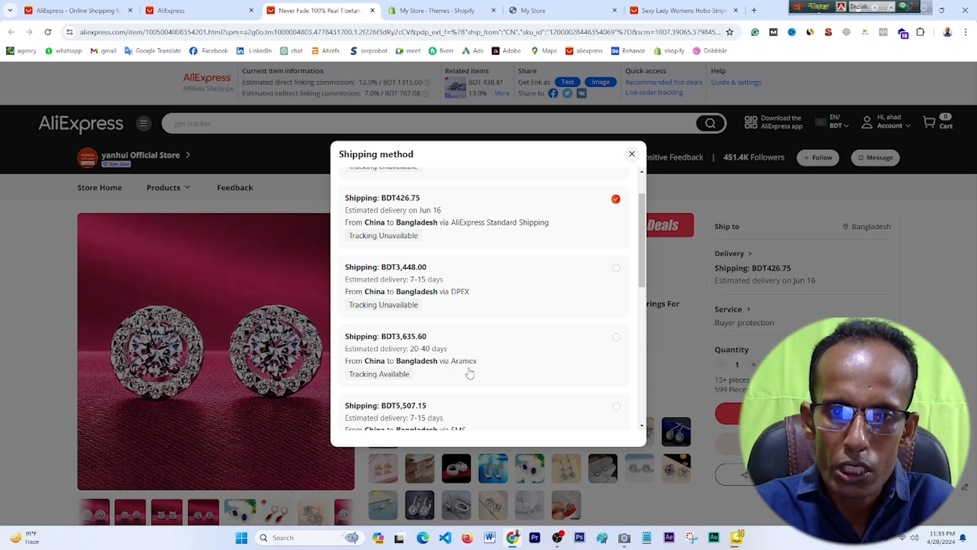
{"action": "scroll", "coordinate": [470, 373], "scroll_direction": "down", "scroll_amount": 2}
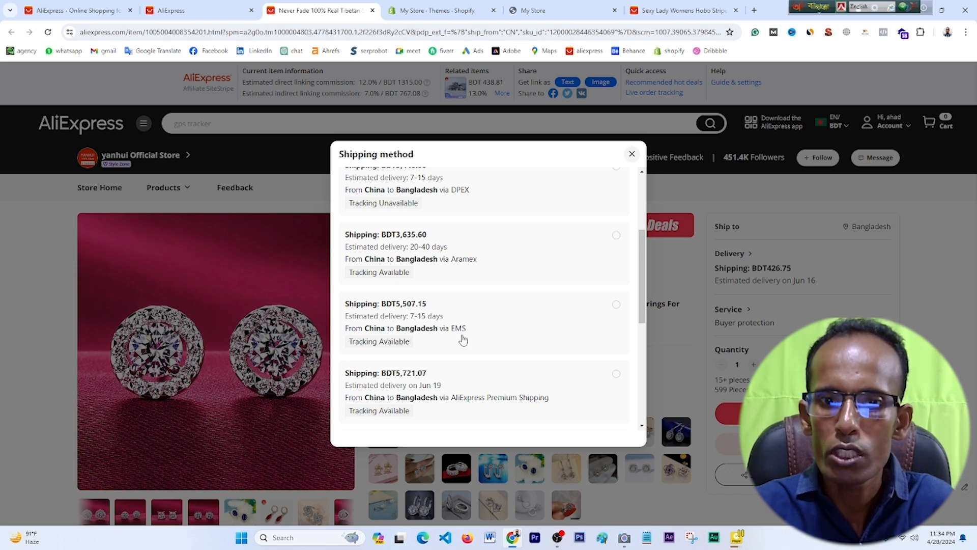
{"action": "scroll", "coordinate": [473, 376], "scroll_direction": "down", "scroll_amount": 2}
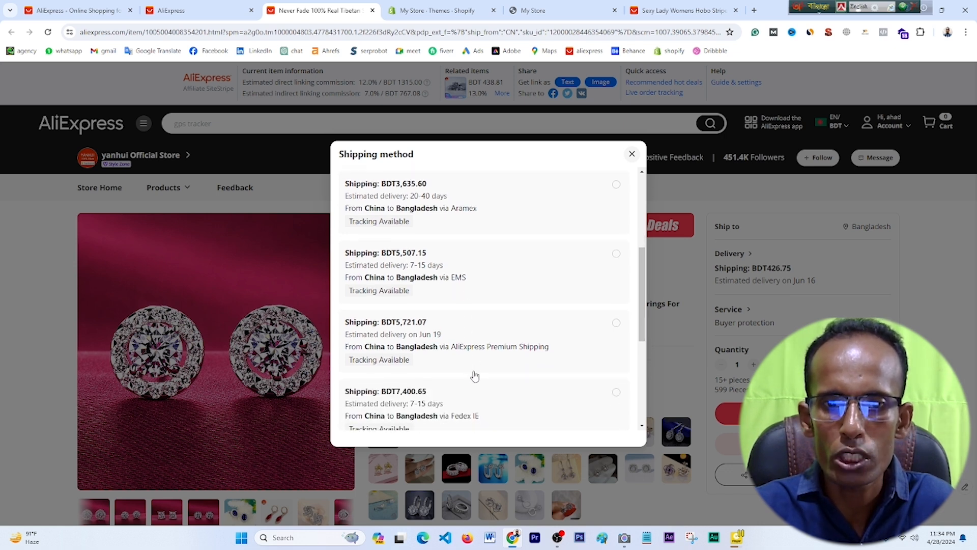
{"action": "scroll", "coordinate": [474, 376], "scroll_direction": "down", "scroll_amount": 1}
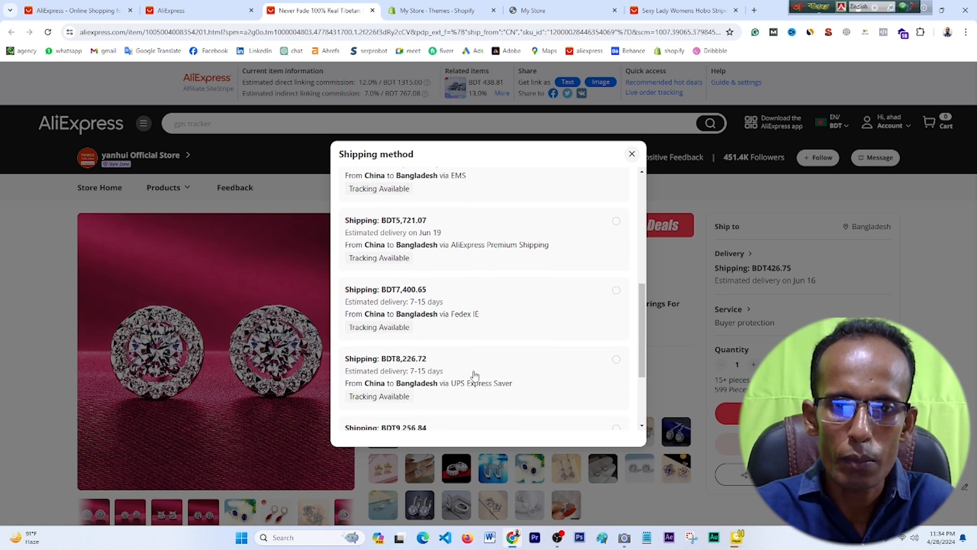
{"action": "scroll", "coordinate": [475, 376], "scroll_direction": "down", "scroll_amount": 1}
{"action": "scroll", "coordinate": [475, 374], "scroll_direction": "down", "scroll_amount": 1}
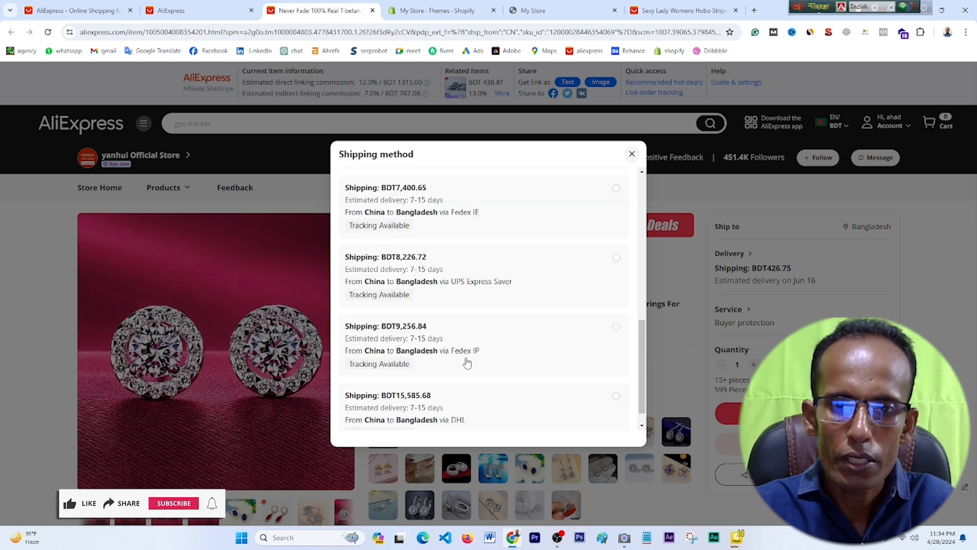
{"action": "scroll", "coordinate": [476, 361], "scroll_direction": "down", "scroll_amount": 1}
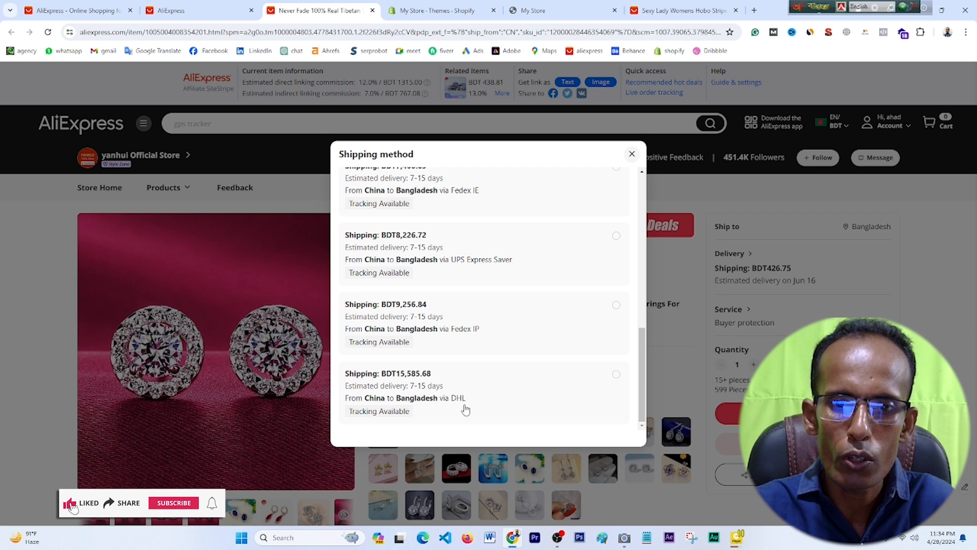
{"action": "scroll", "coordinate": [515, 395], "scroll_direction": "up", "scroll_amount": 8}
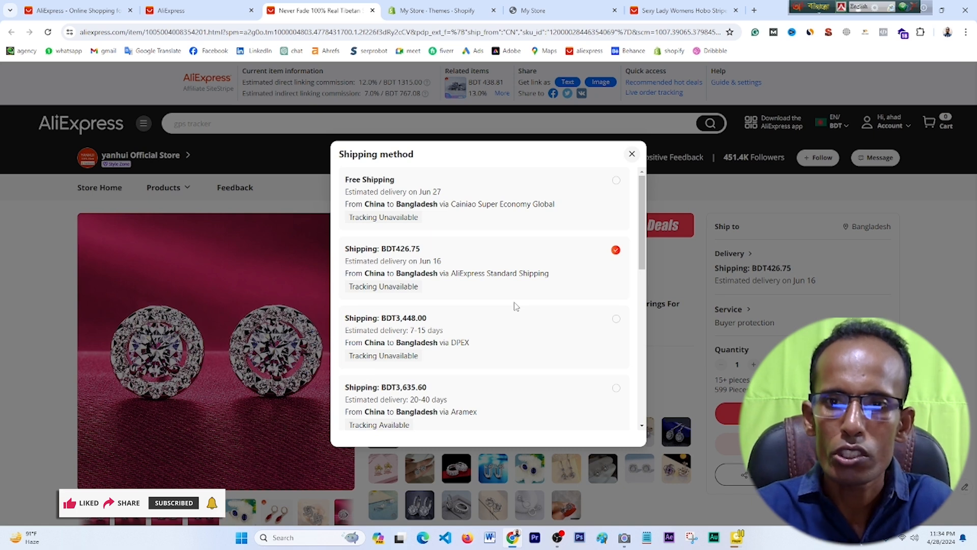
{"action": "left_click", "coordinate": [633, 154]}
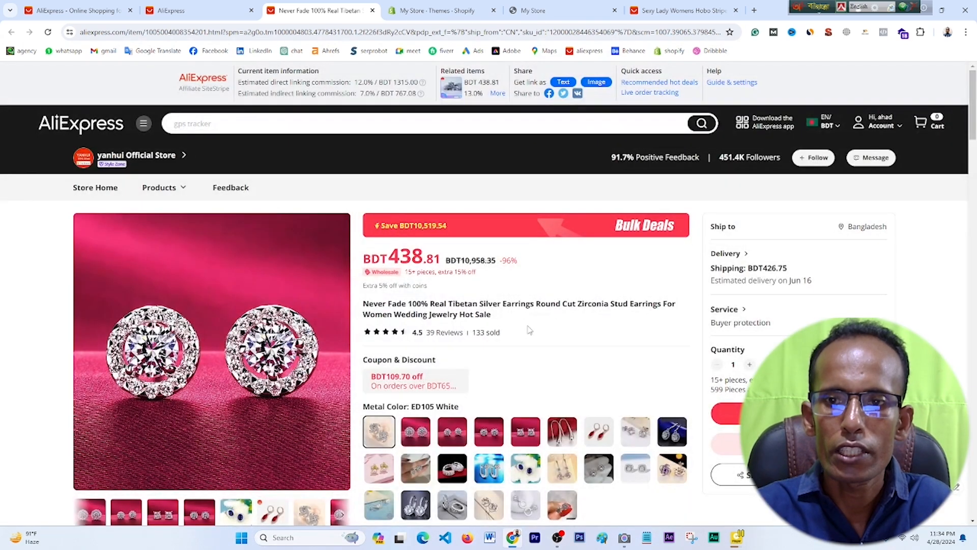
- Switch to the Shopify admin and open the General shipping rates profile in the store's Shipping and delivery settings
{"action": "left_click", "coordinate": [429, 9]}
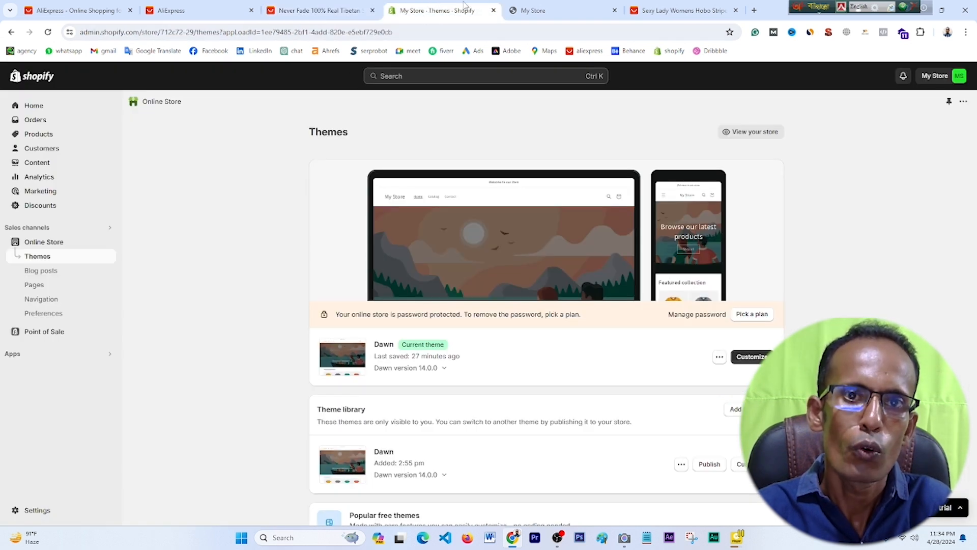
{"action": "left_click", "coordinate": [33, 514]}
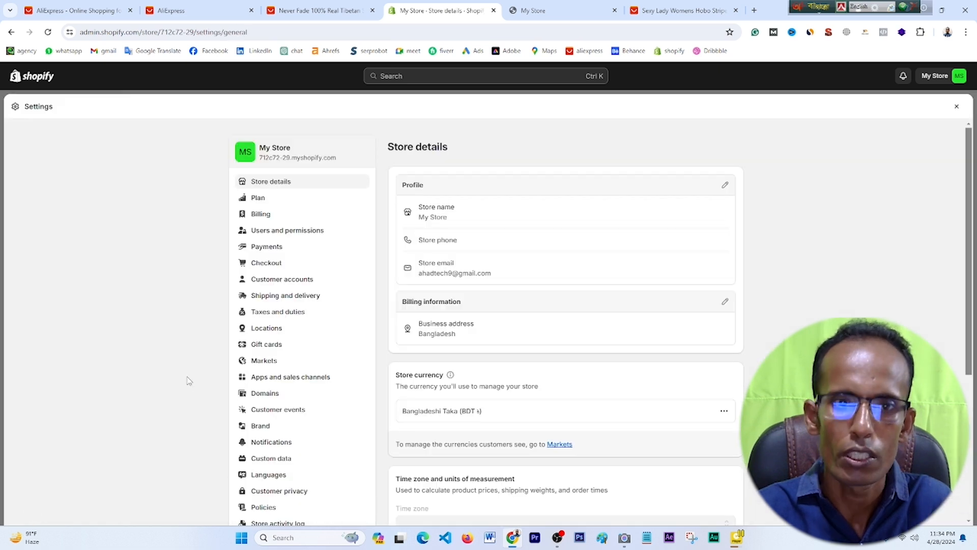
{"action": "left_click", "coordinate": [283, 302]}
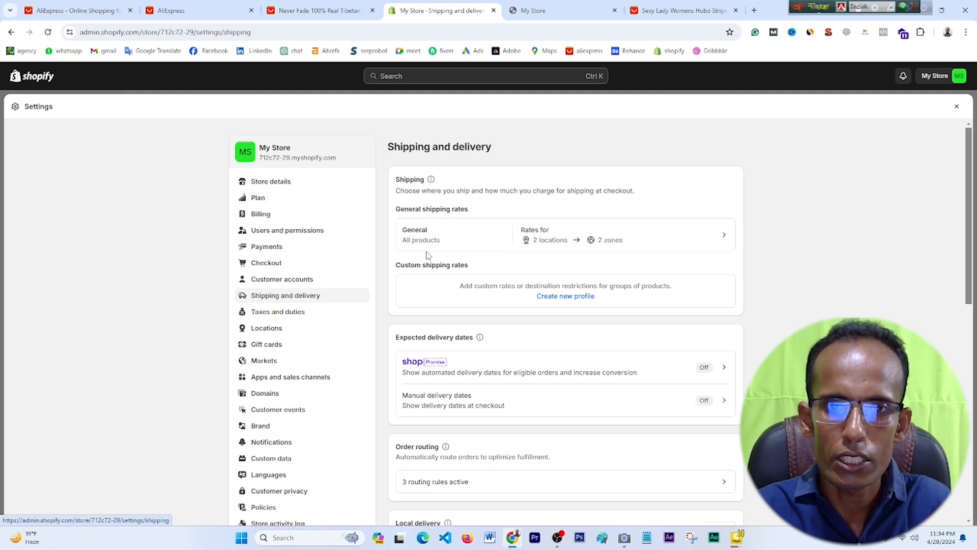
{"action": "left_click", "coordinate": [723, 238]}
- Expand the profile's shipping origins and inspect the rate options for Shop location without changing them
{"action": "scroll", "coordinate": [574, 270], "scroll_direction": "down", "scroll_amount": 2}
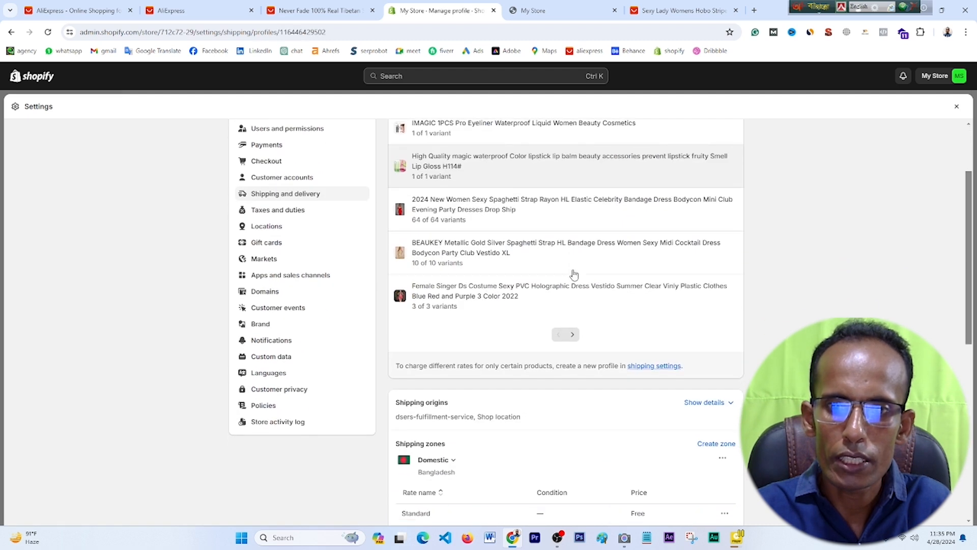
{"action": "scroll", "coordinate": [574, 284], "scroll_direction": "down", "scroll_amount": 2}
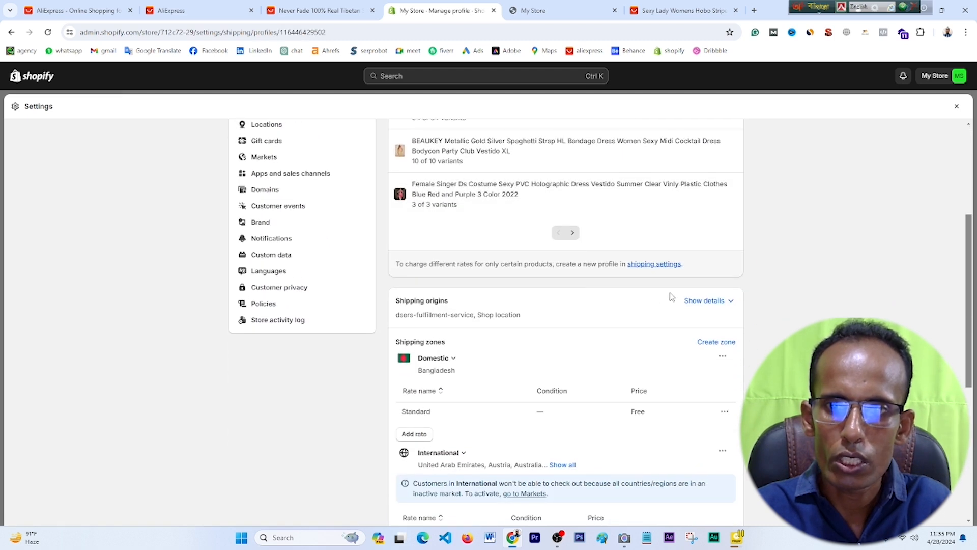
{"action": "left_click", "coordinate": [704, 304]}
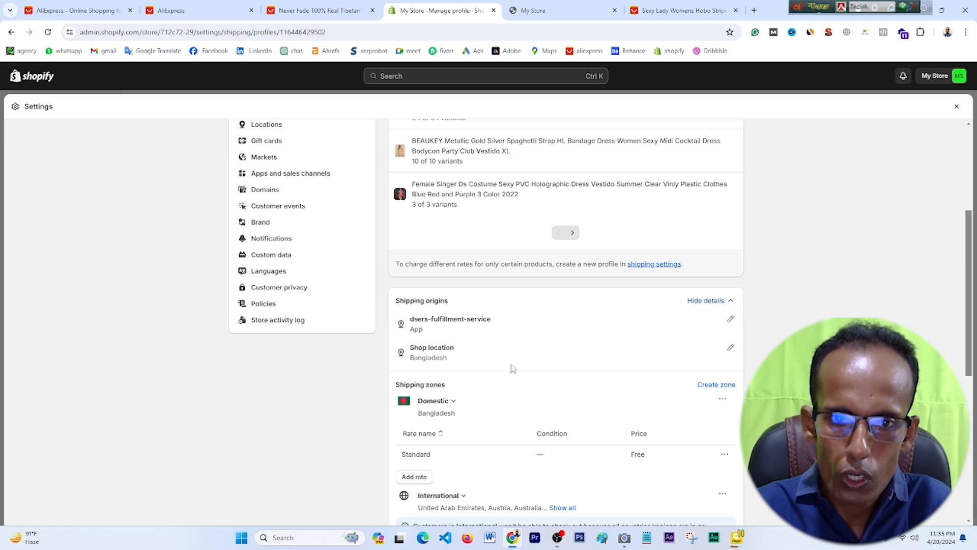
{"action": "left_click", "coordinate": [730, 350]}
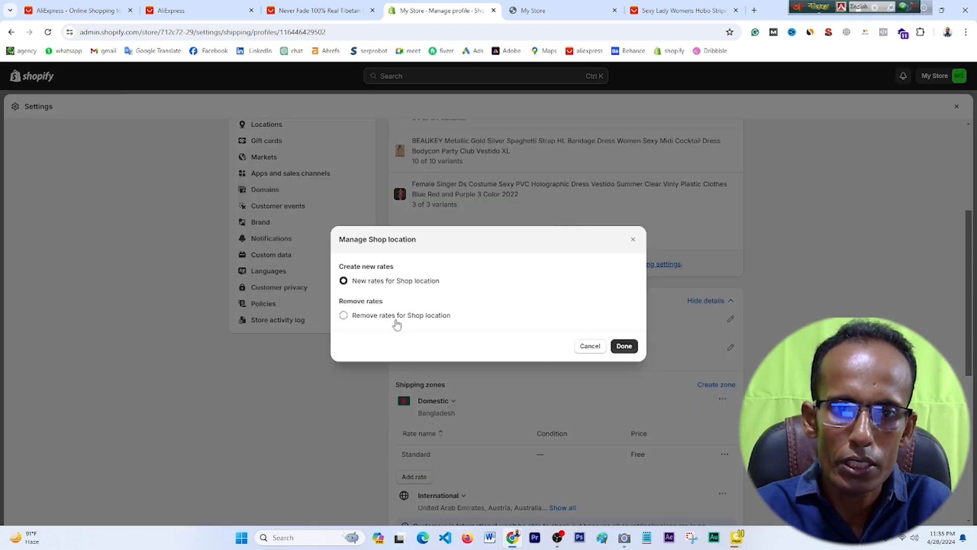
{"action": "key", "text": "Escape"}
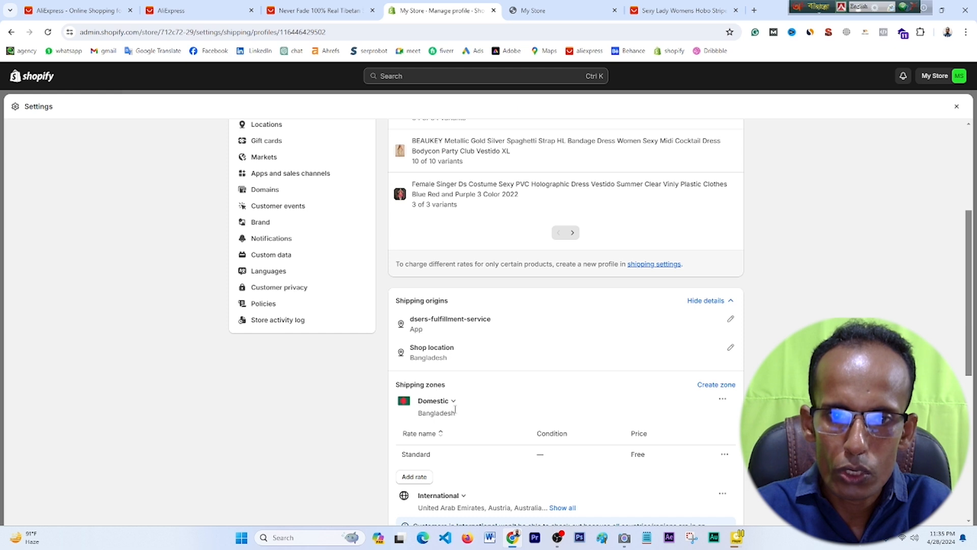
- Browse the countries listed for a new shipping zone and close the zone dialog
{"action": "scroll", "coordinate": [441, 404], "scroll_direction": "down", "scroll_amount": 1}
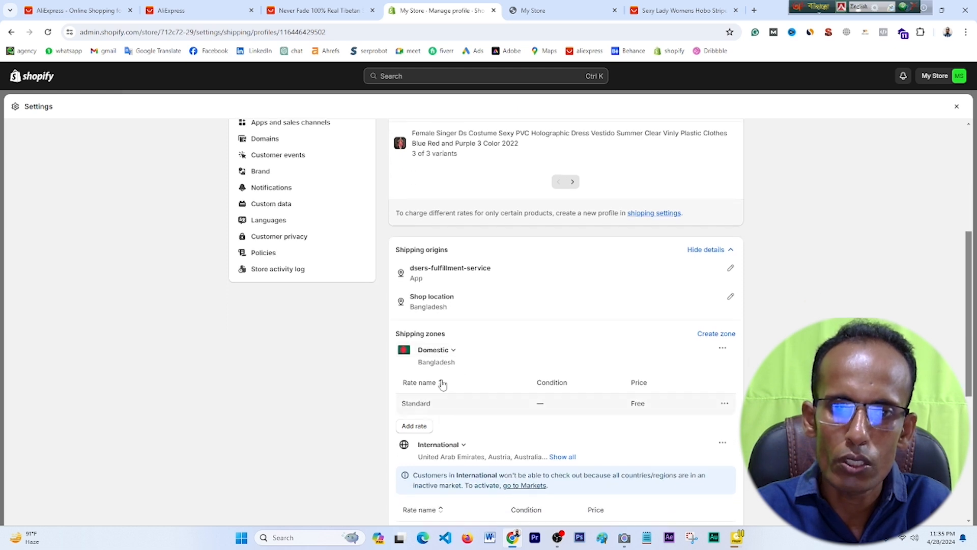
{"action": "left_click", "coordinate": [723, 336]}
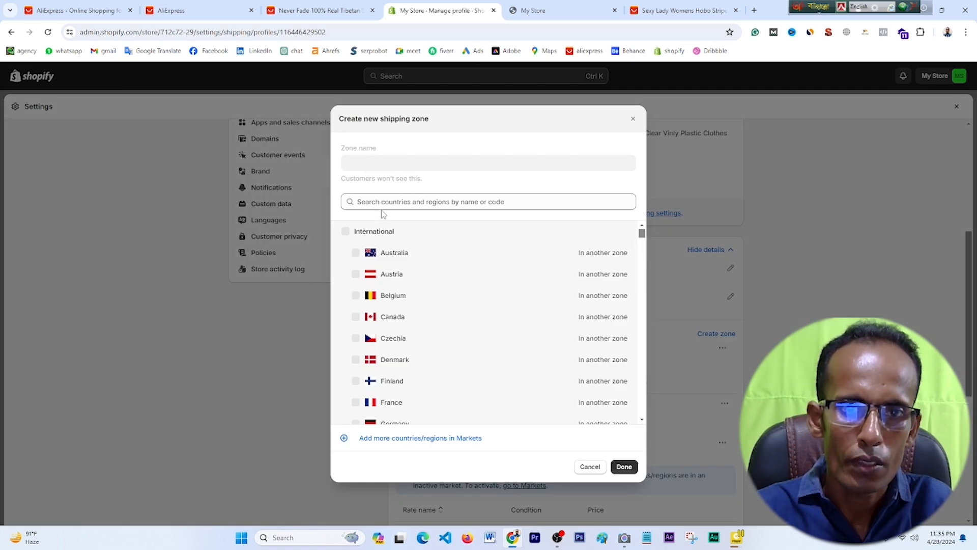
{"action": "scroll", "coordinate": [379, 350], "scroll_direction": "down", "scroll_amount": 8}
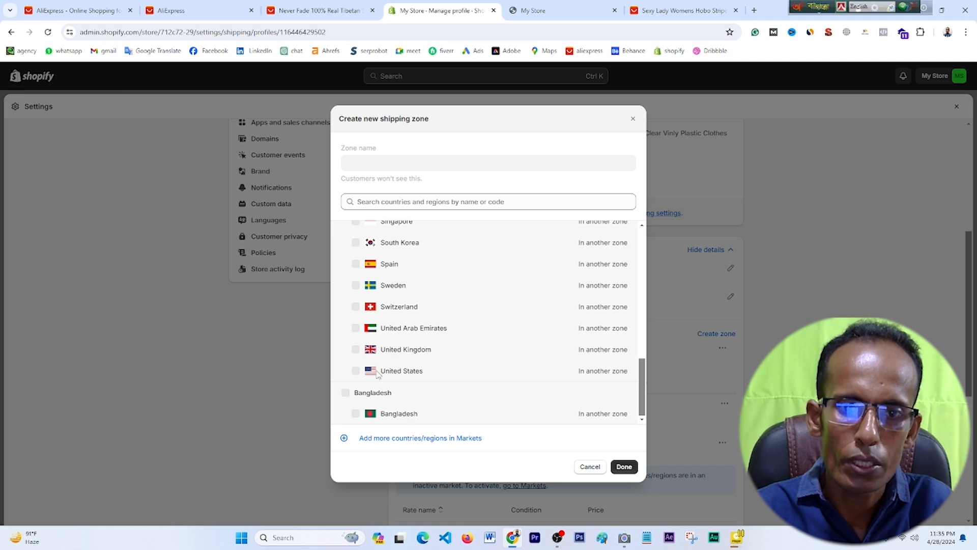
{"action": "key", "text": "Escape"}
- Try to create a new shipping zone for the United States, finding the country by searching "united sta"
{"action": "left_click", "coordinate": [718, 335]}
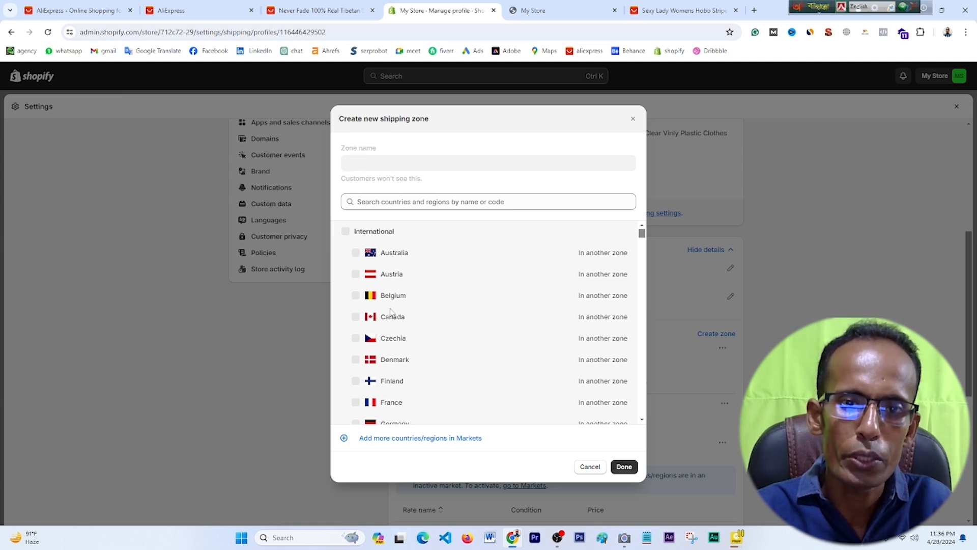
{"action": "scroll", "coordinate": [390, 296], "scroll_direction": "down", "scroll_amount": 1}
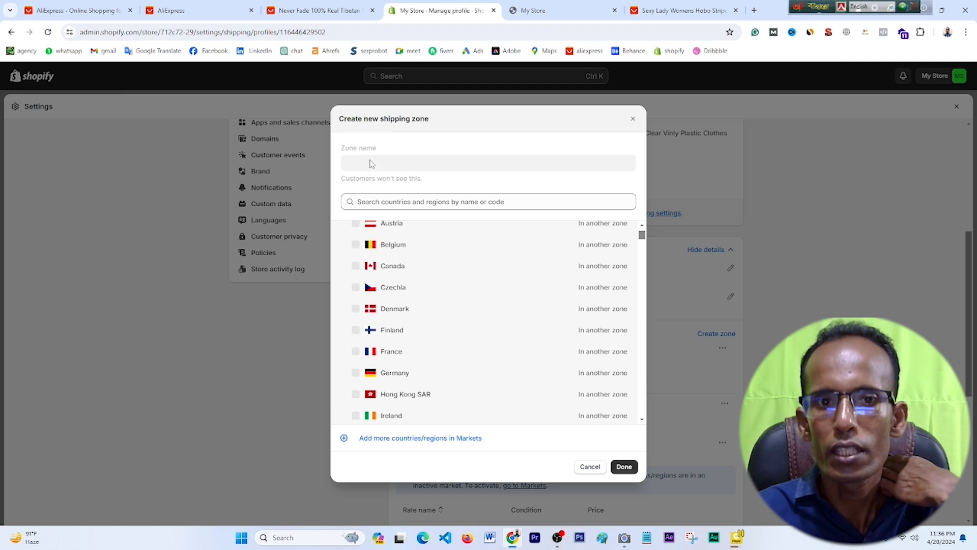
{"action": "left_click", "coordinate": [379, 204]}
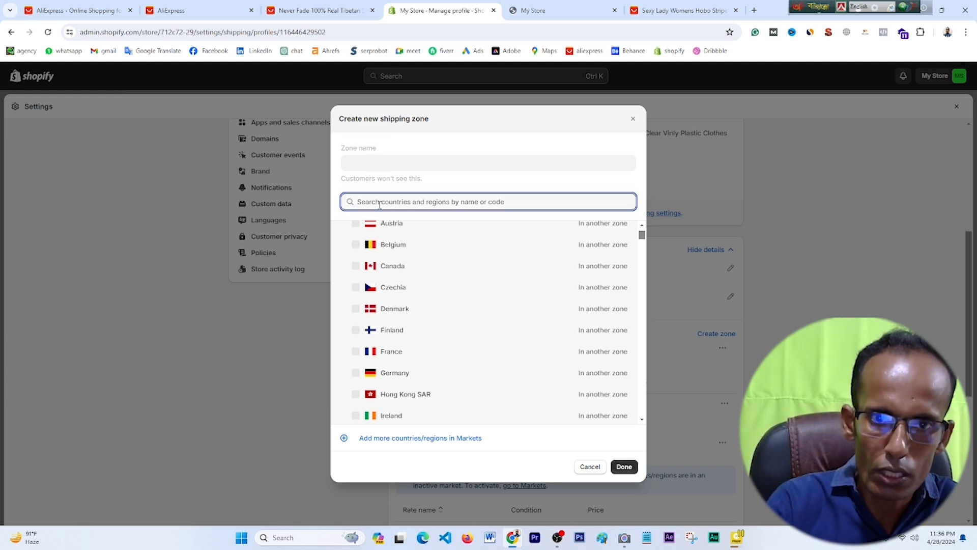
{"action": "type", "text": "u"}
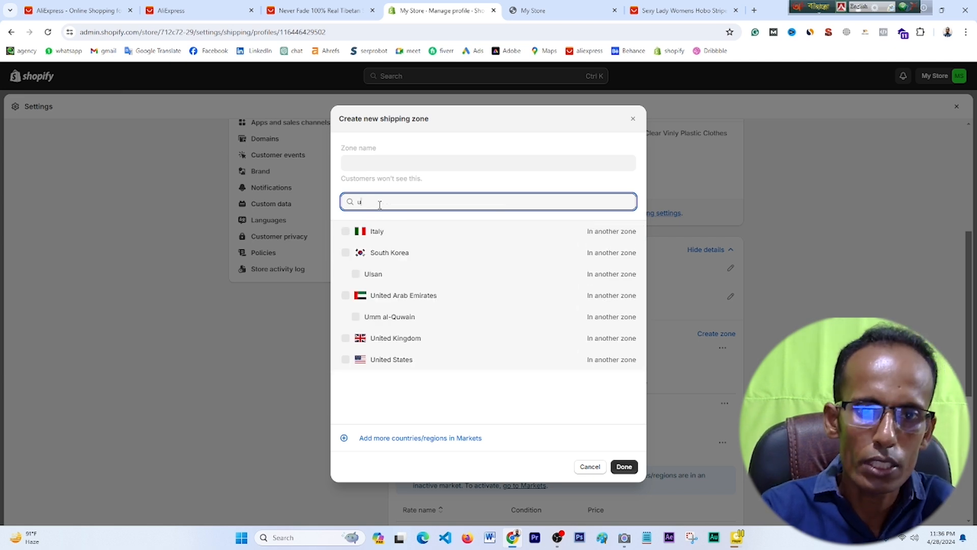
{"action": "type", "text": "nited sta"}
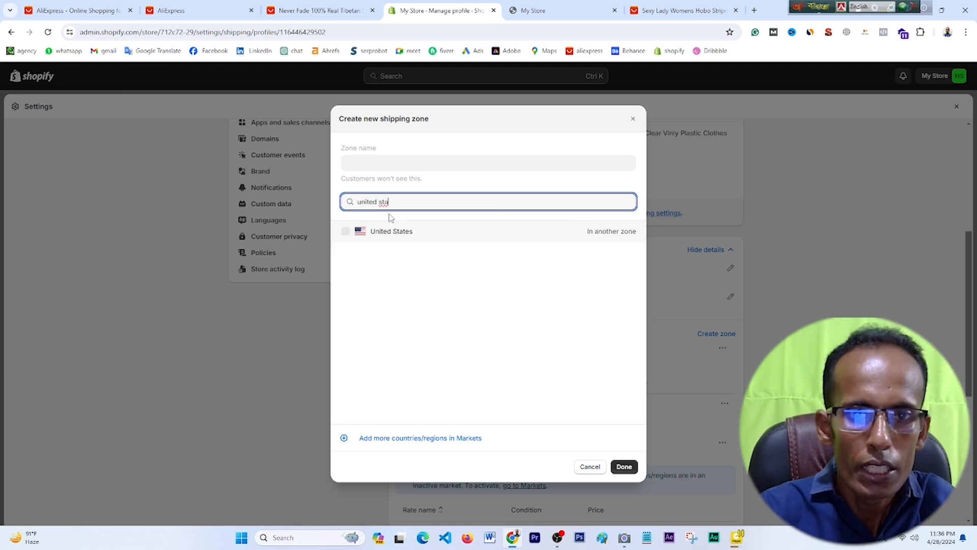
{"action": "left_click", "coordinate": [345, 233]}
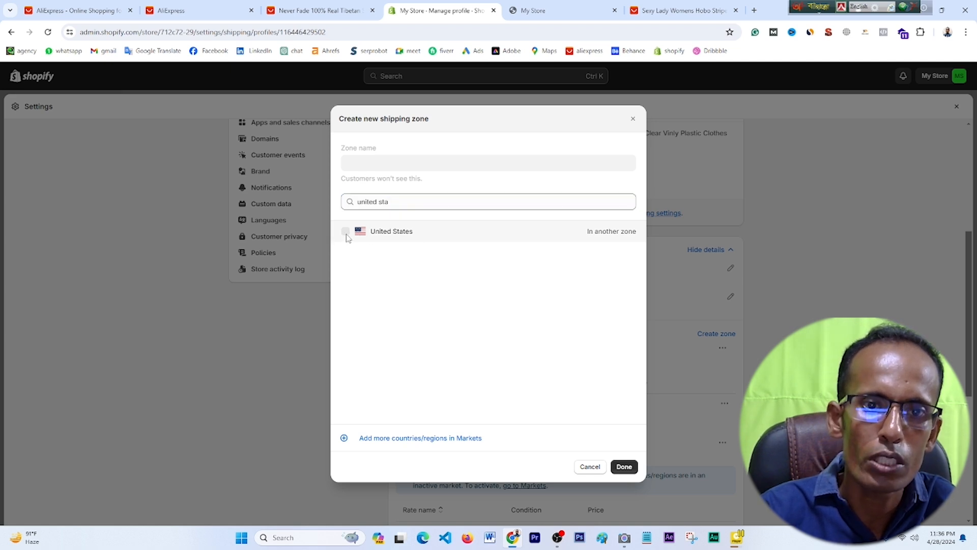
{"action": "left_click", "coordinate": [624, 466]}
- Inspect the actions available for the Domestic zone's Standard rate without changing the rate
{"action": "scroll", "coordinate": [458, 350], "scroll_direction": "down", "scroll_amount": 2}
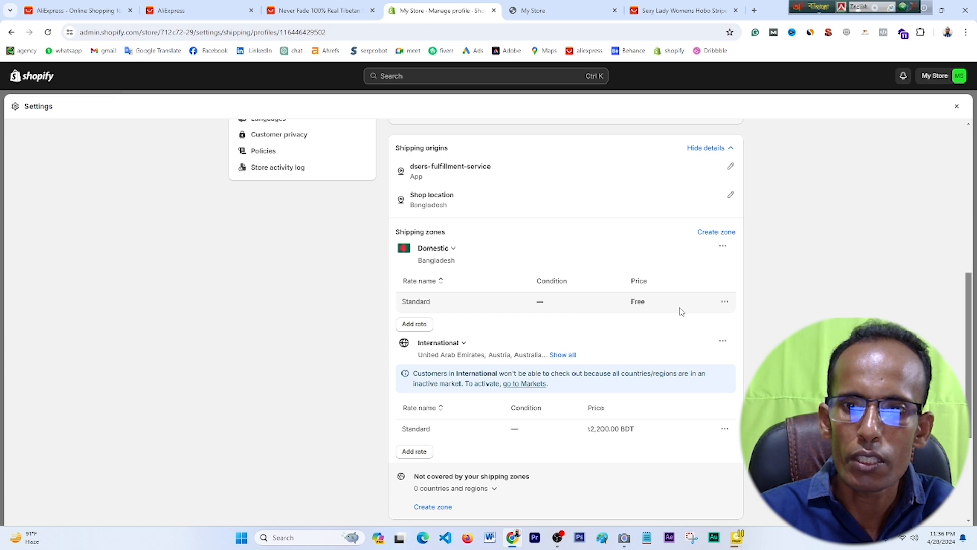
{"action": "left_click", "coordinate": [725, 303]}
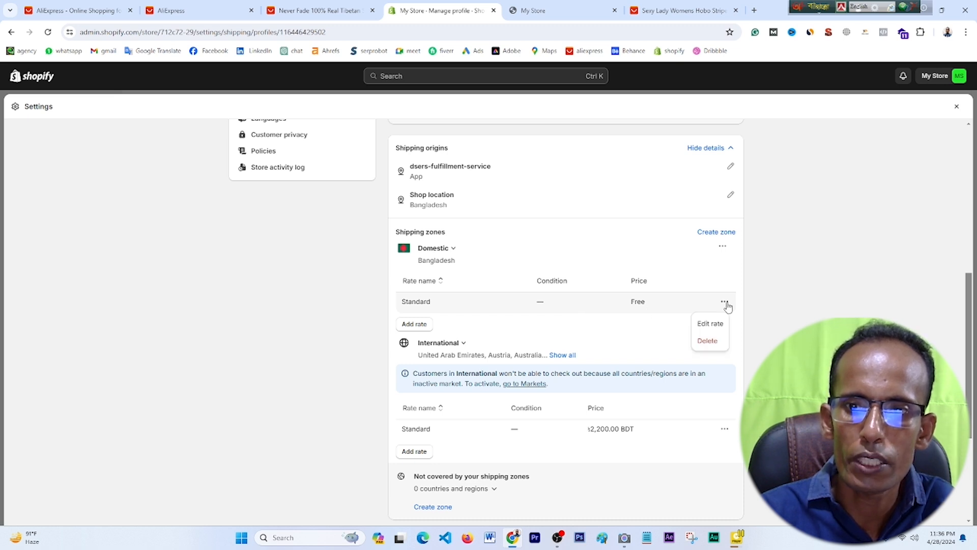
{"action": "left_click", "coordinate": [768, 325]}
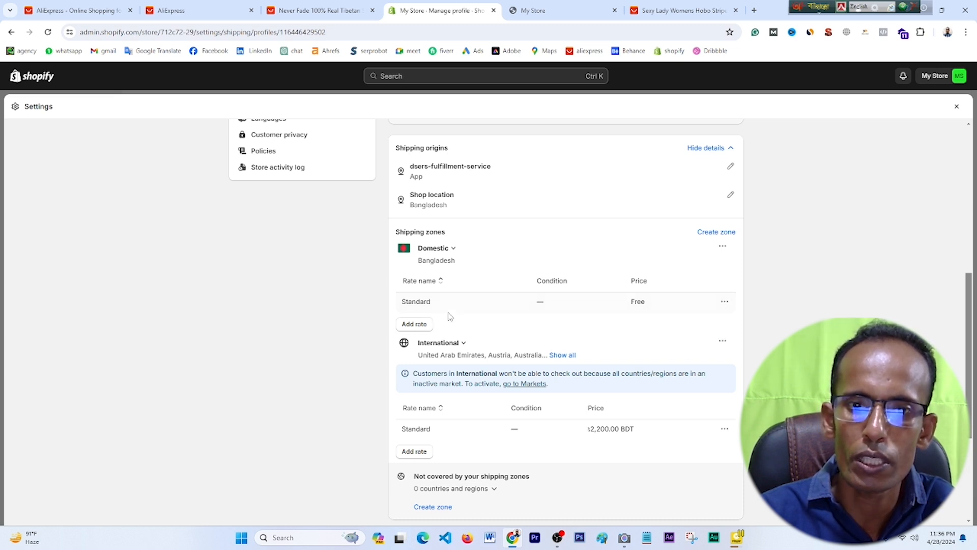
- Add a custom flat rate named "flat" with a price of 100 BDT to the Domestic shipping zone
{"action": "left_click", "coordinate": [414, 325]}
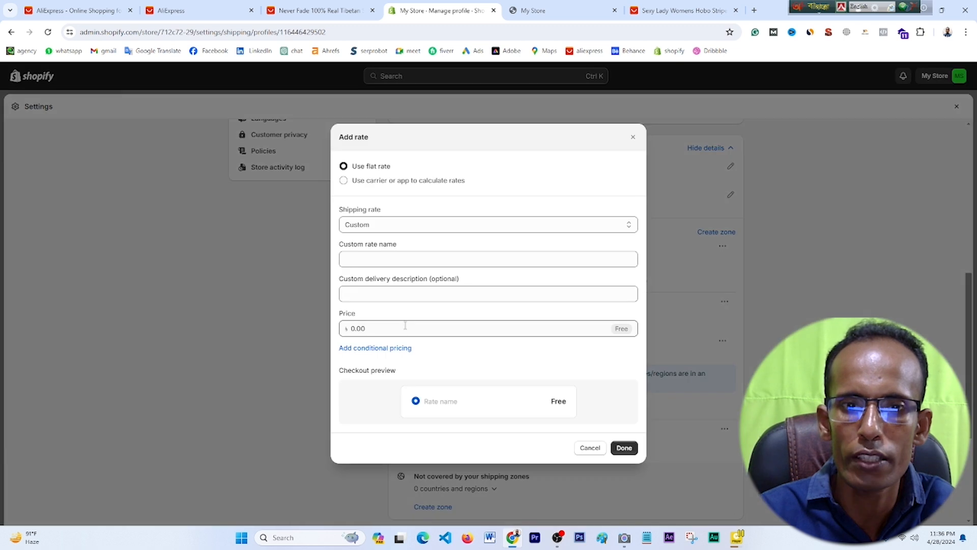
{"action": "left_click", "coordinate": [358, 328]}
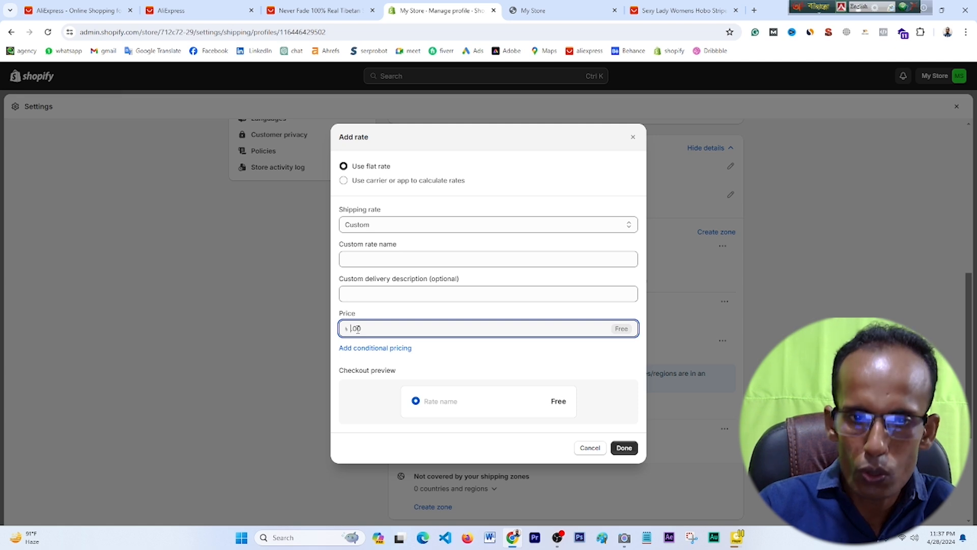
{"action": "type", "text": "2000.00"}
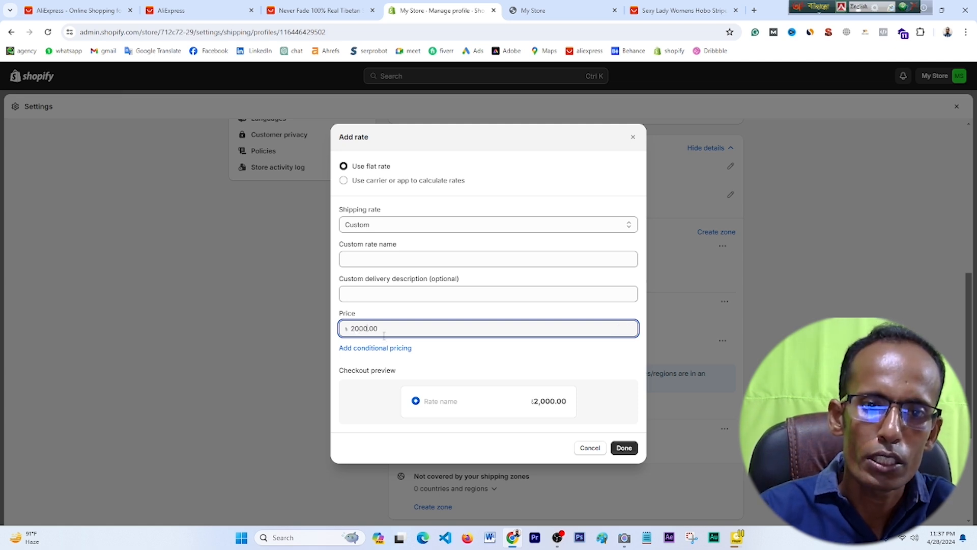
{"action": "left_click", "coordinate": [630, 454]}
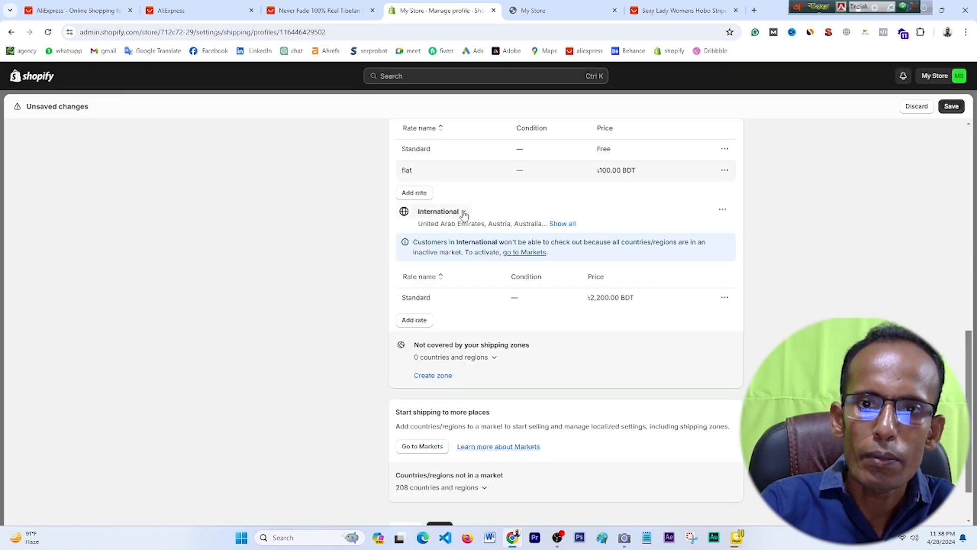
- Show all countries in the International zone and add a custom flat rate named "flat" priced at 3000 BDT to it
{"action": "left_click", "coordinate": [564, 225]}
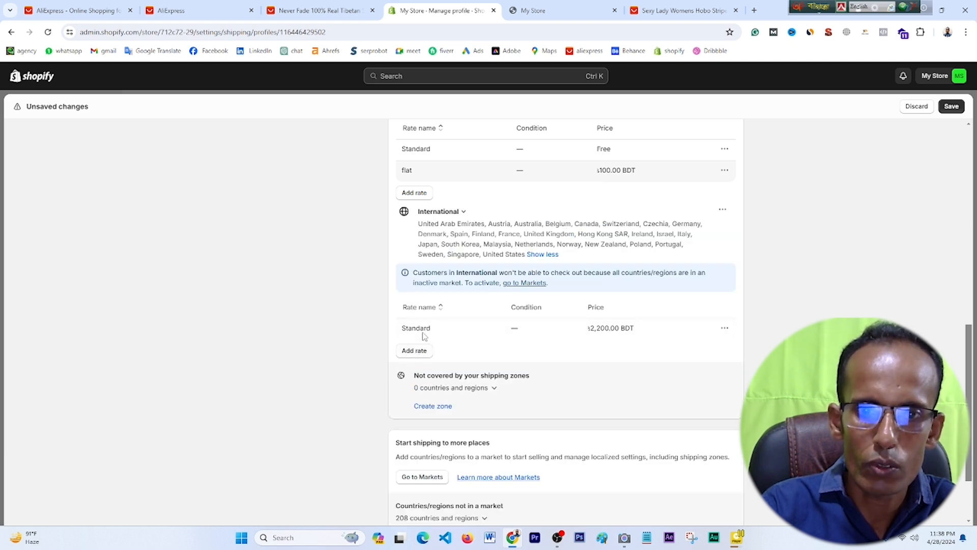
{"action": "left_click", "coordinate": [415, 351]}
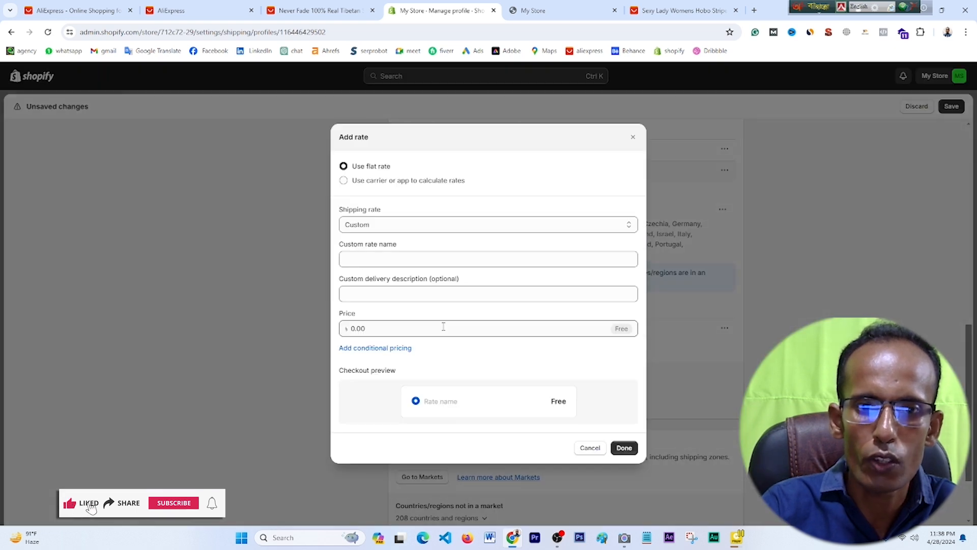
{"action": "left_click", "coordinate": [357, 331]}
{"action": "left_click", "coordinate": [356, 330]}
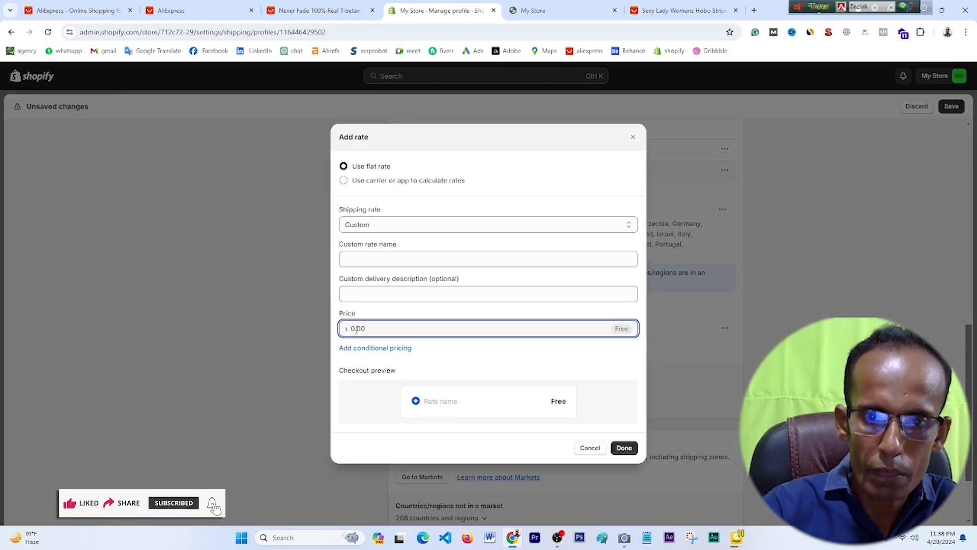
{"action": "key", "text": "BackSpace"}
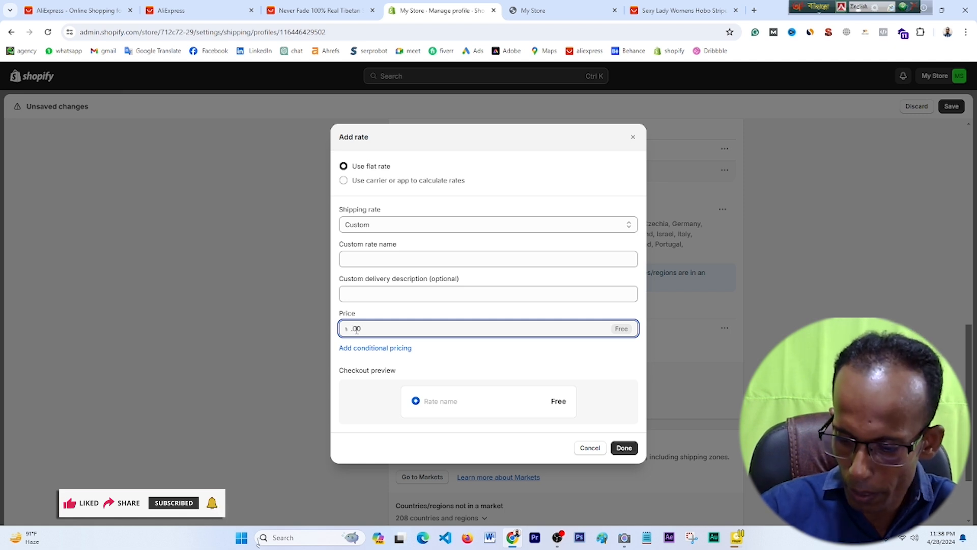
{"action": "type", "text": "3000"}
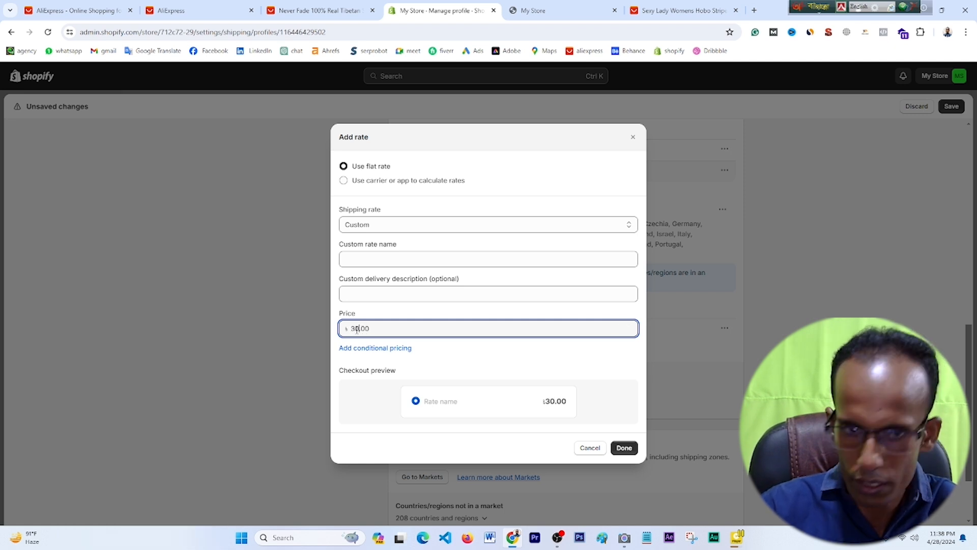
{"action": "left_click", "coordinate": [362, 260]}
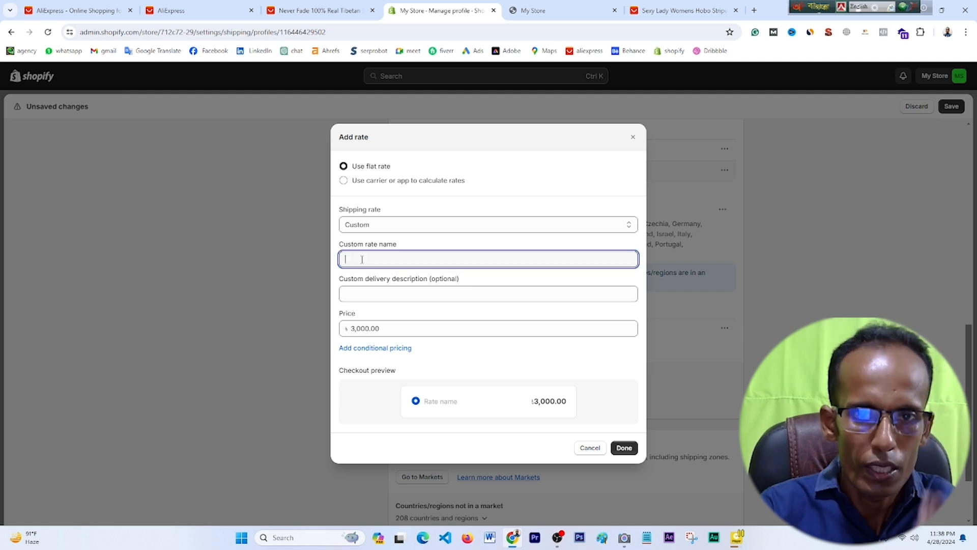
{"action": "type", "text": "flat"}
{"action": "left_click", "coordinate": [624, 448]}
- Start another new shipping zone and browse the countries listed for it
{"action": "scroll", "coordinate": [624, 452], "scroll_direction": "down", "scroll_amount": 3}
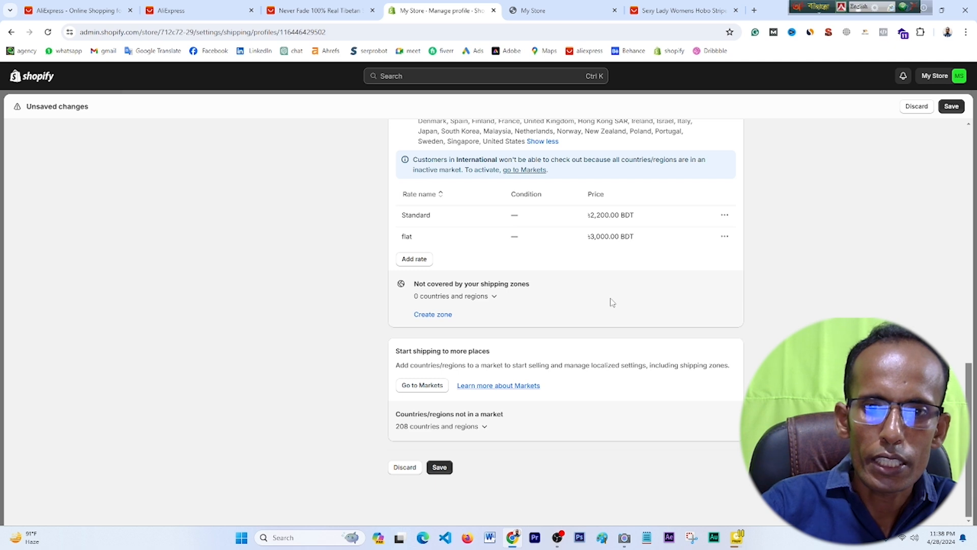
{"action": "left_click", "coordinate": [433, 315]}
{"action": "scroll", "coordinate": [427, 306], "scroll_direction": "down", "scroll_amount": 3}
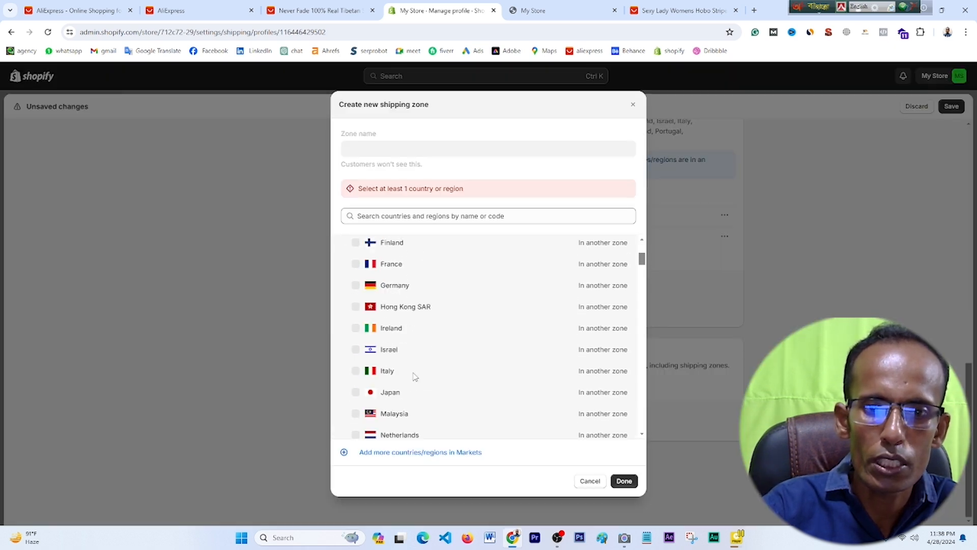